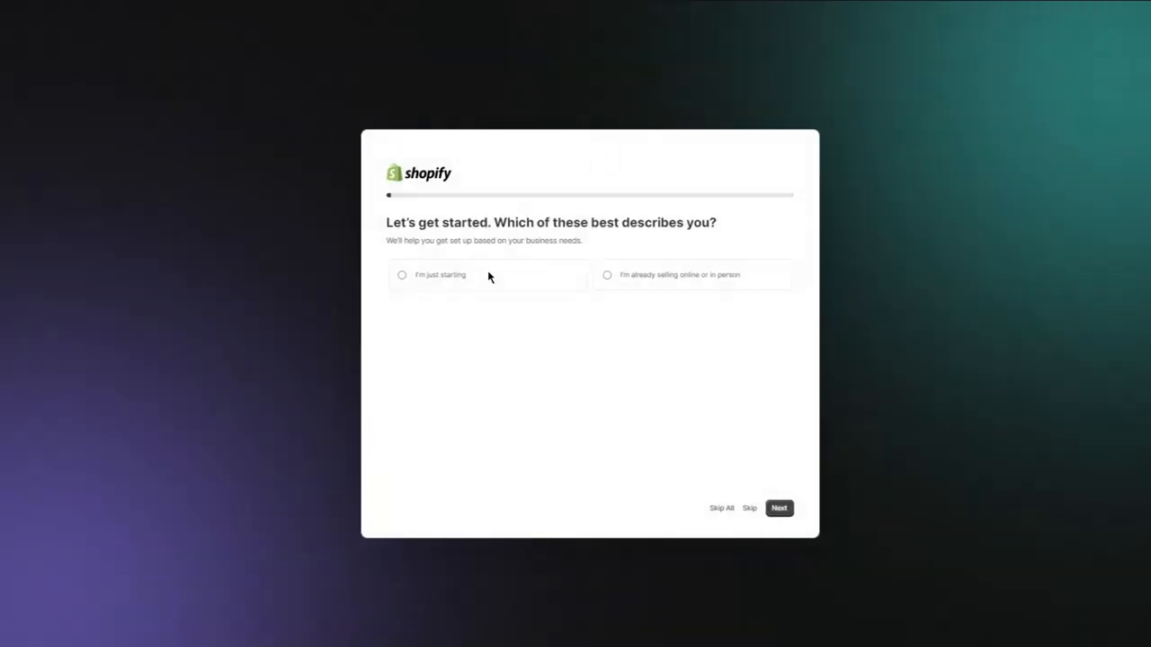
Answer the question on what best describes the business with I'm just starting and continue.
drag(488, 274, 948, 267)
click(949, 266)
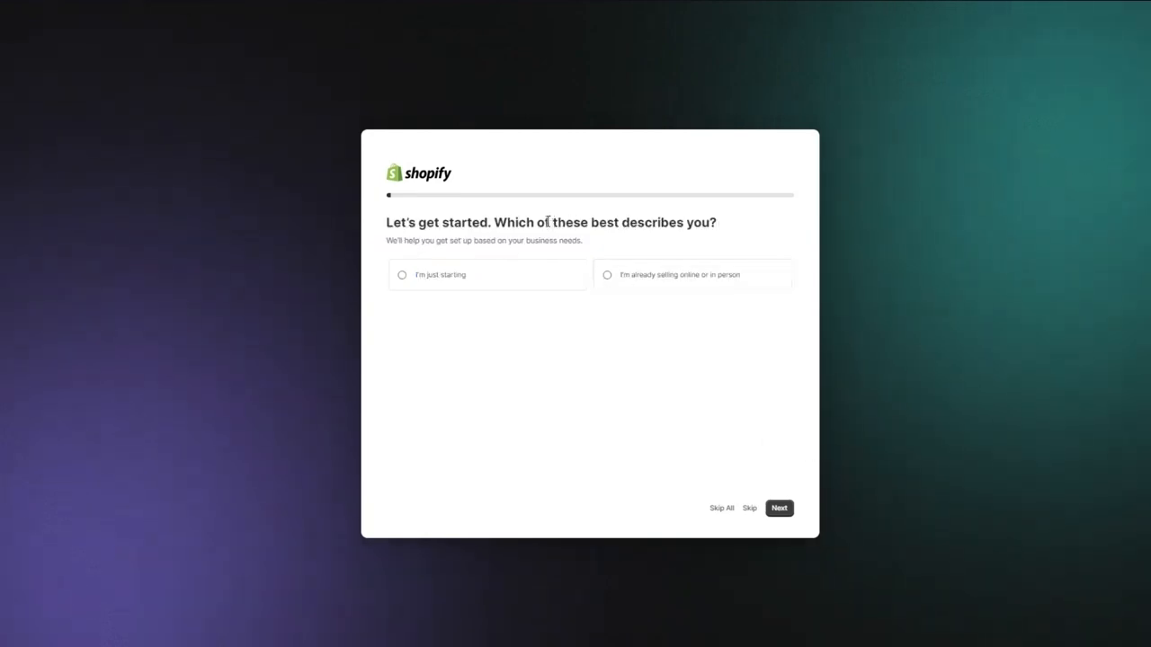
drag(730, 236, 391, 214)
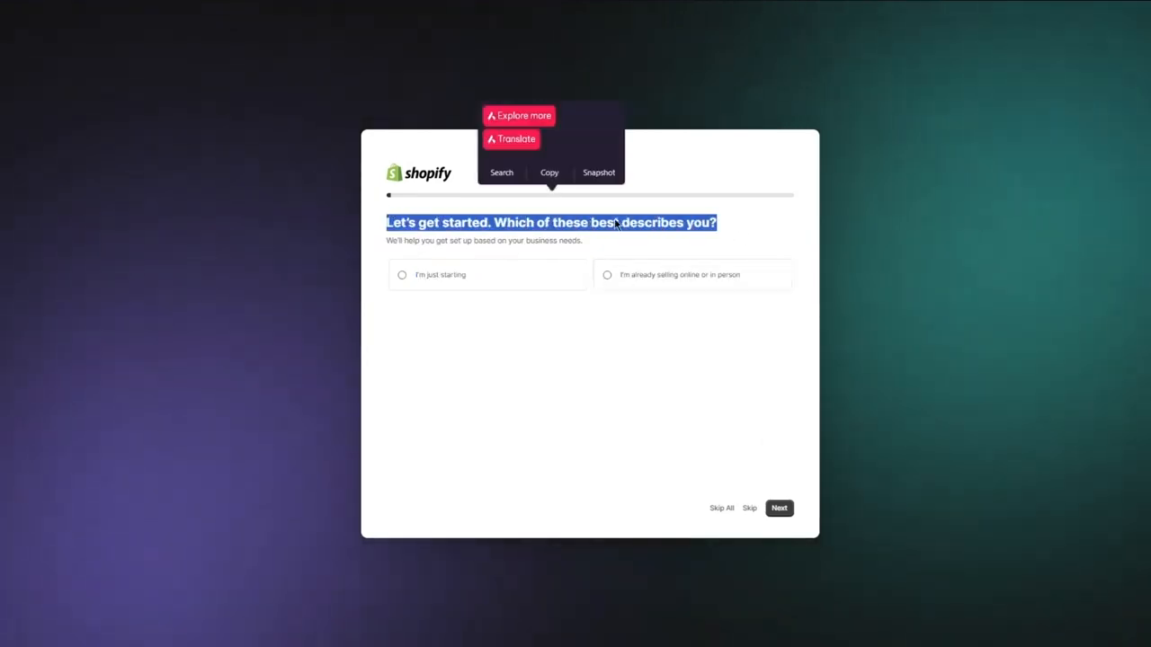
click(734, 221)
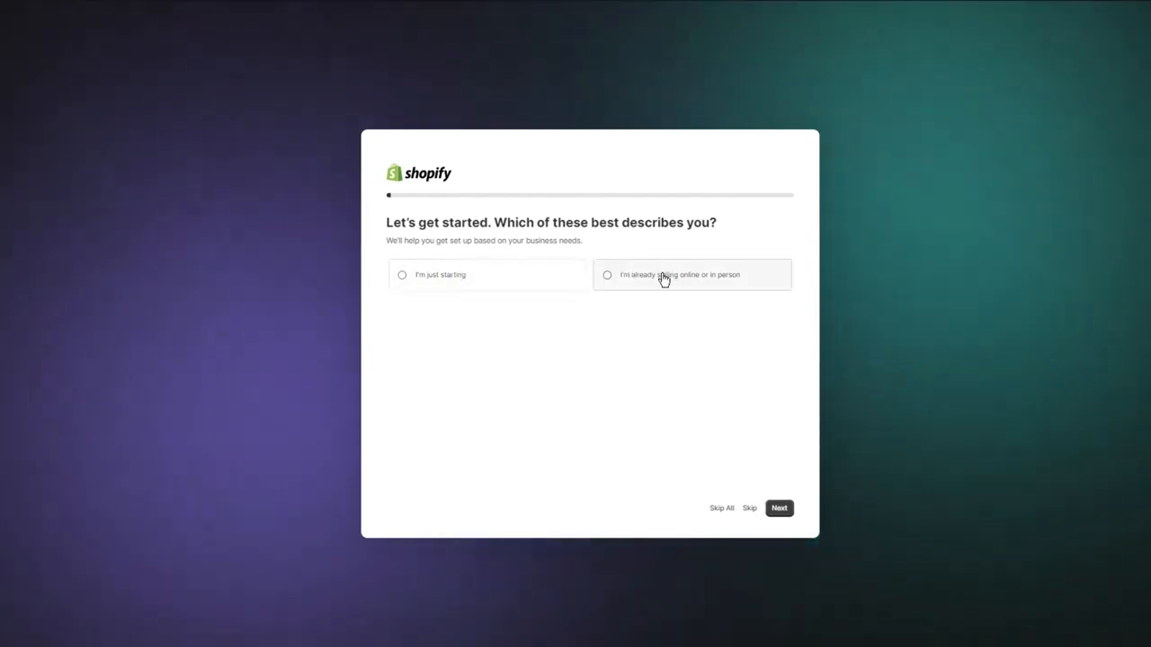
click(535, 282)
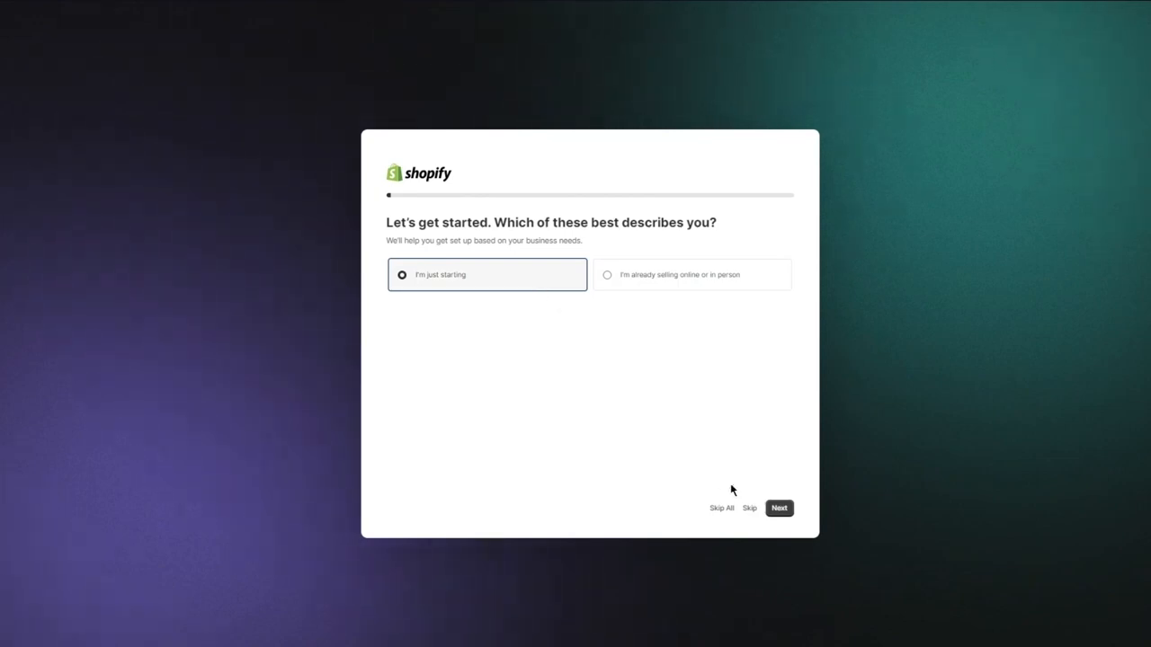
click(776, 508)
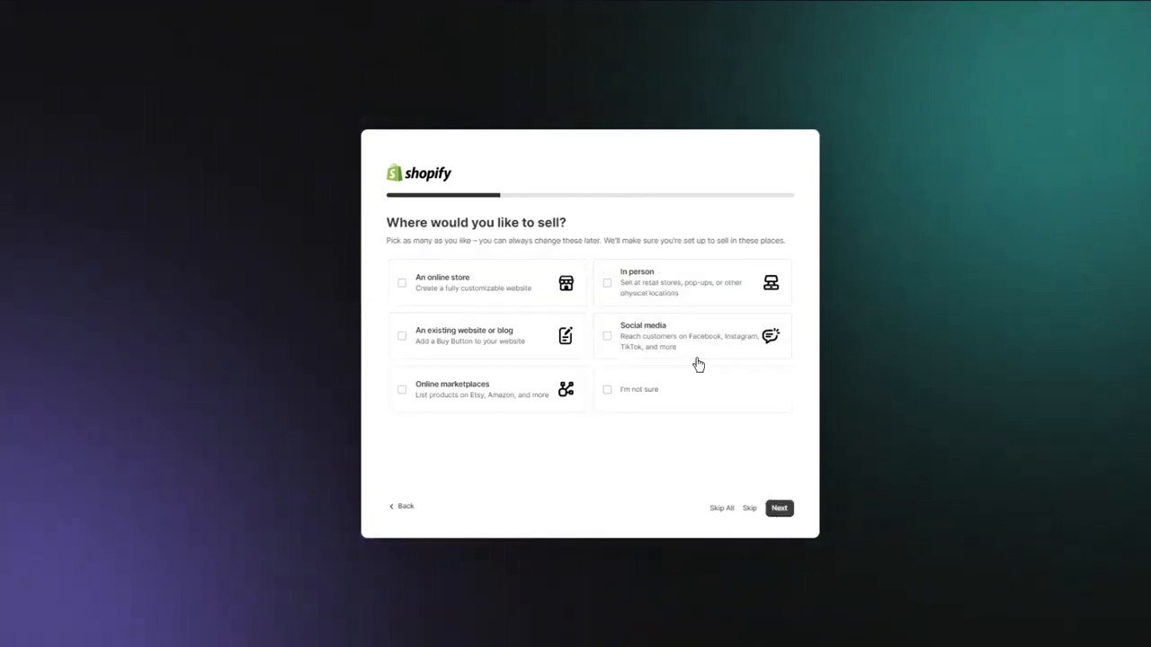
Choose An online store as the place to sell and continue.
drag(617, 231, 419, 225)
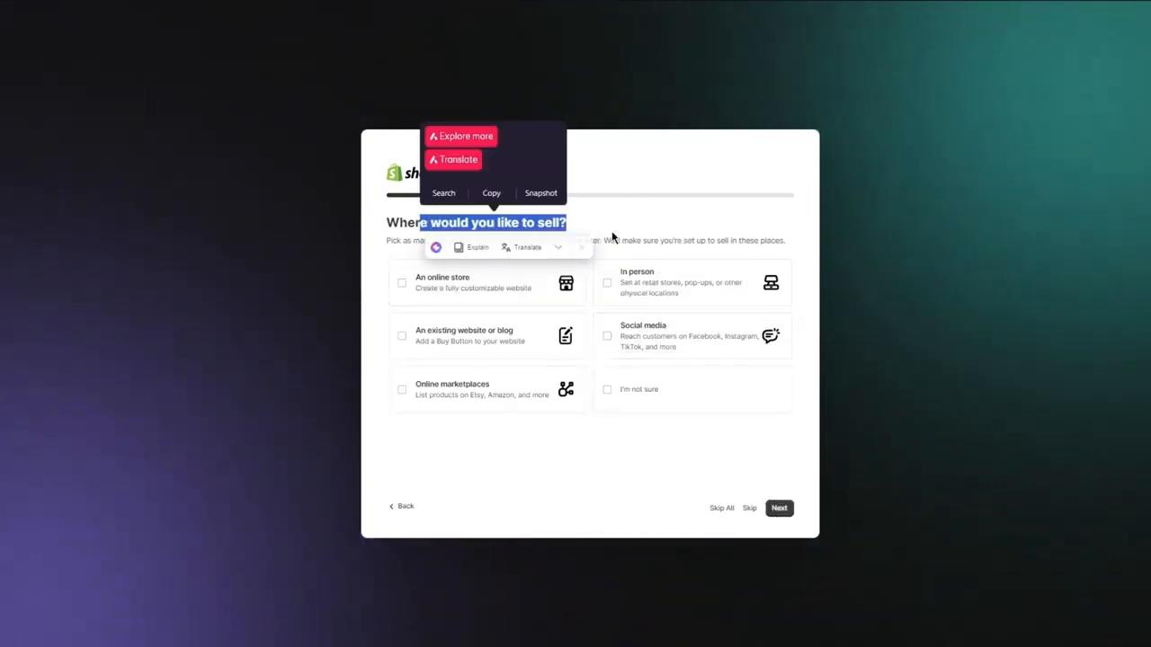
click(654, 222)
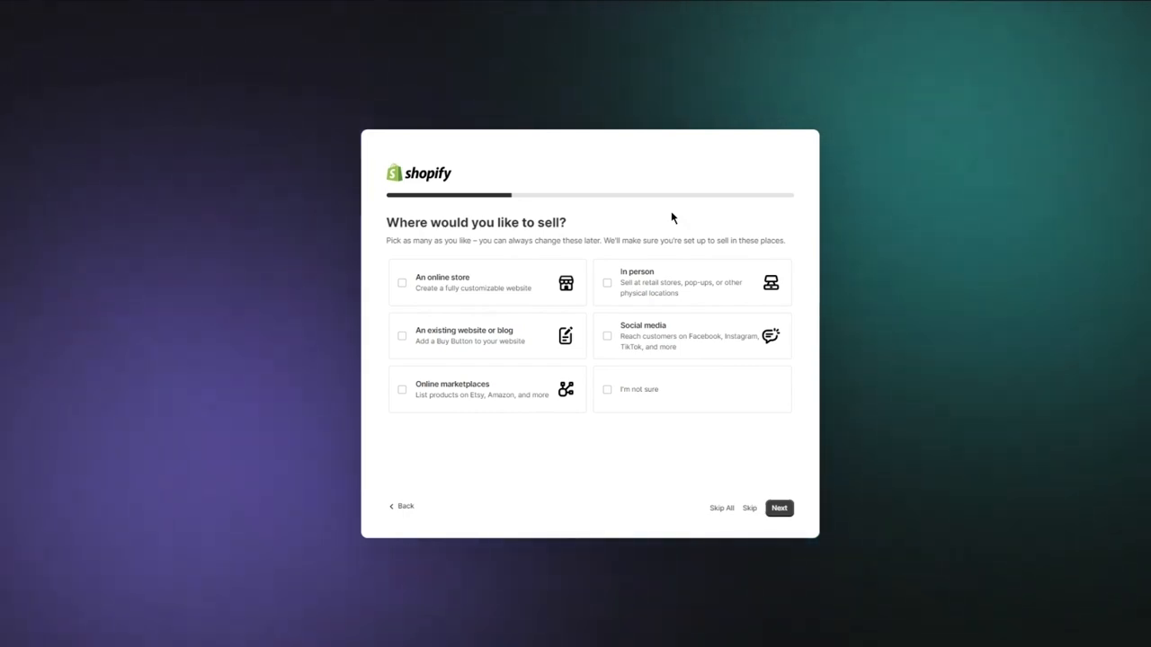
click(472, 284)
click(780, 509)
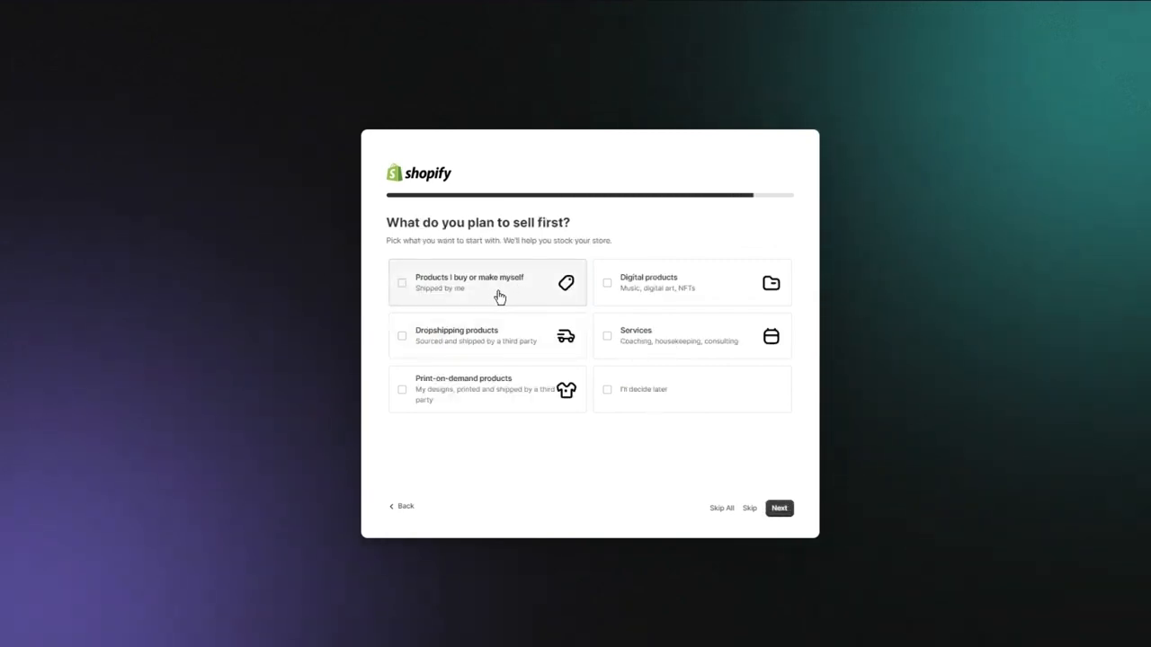
Choose Print-on-demand products and Dropshipping products as what to sell first, and continue.
click(515, 377)
click(491, 343)
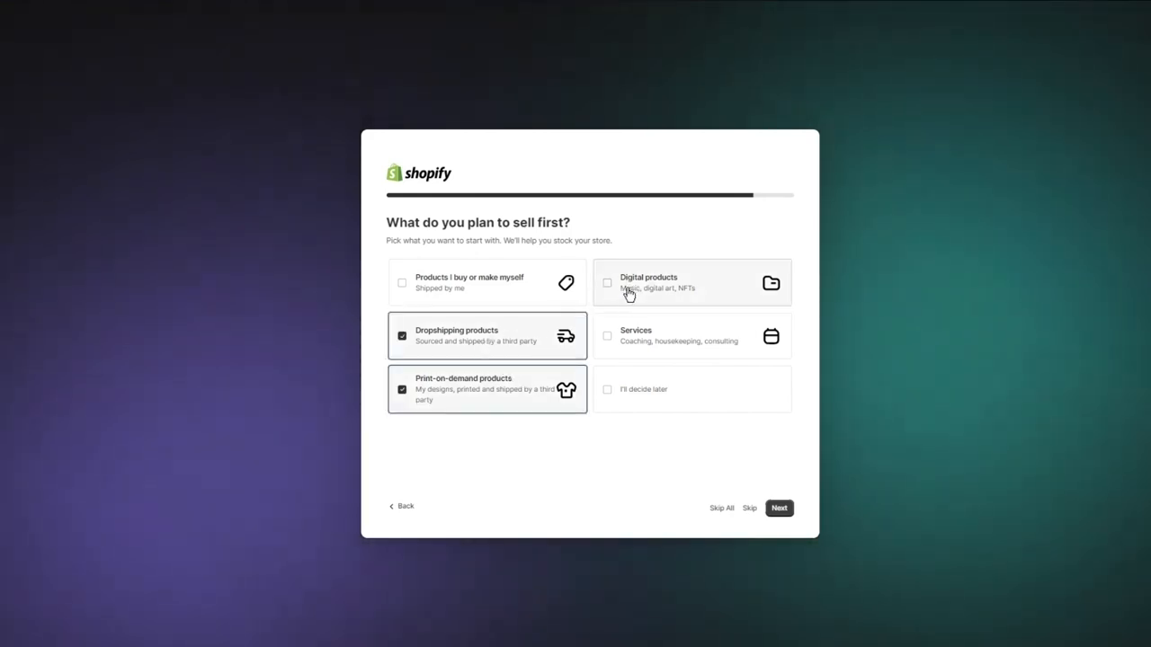
click(777, 509)
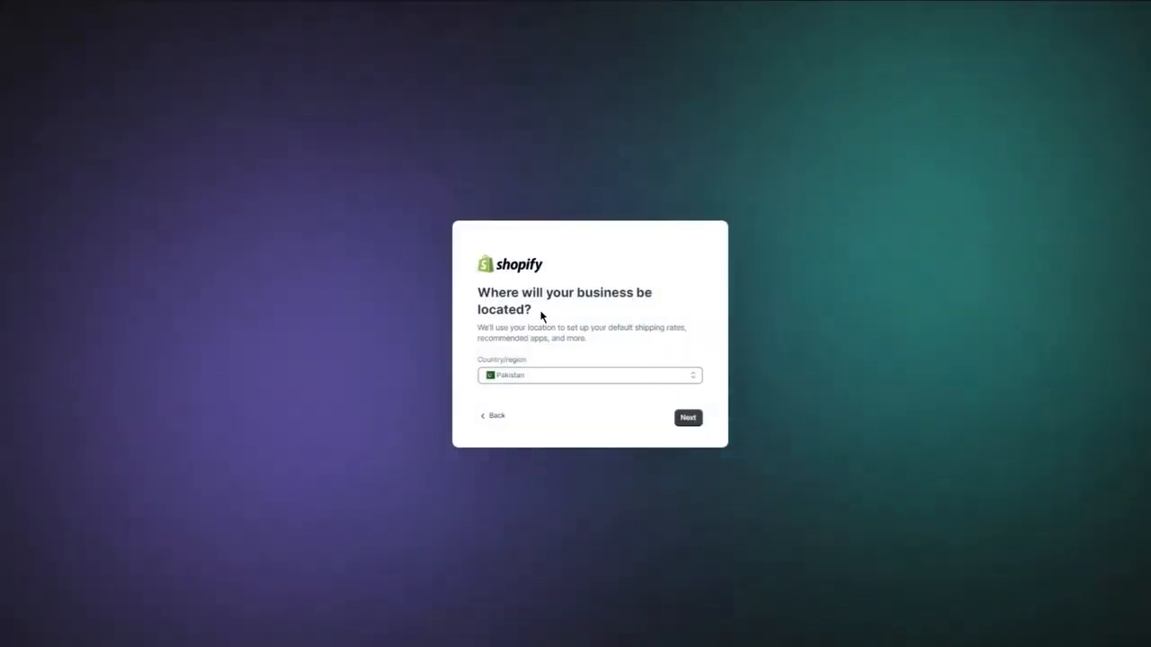
Set the business location's country/region to United States and continue to account creation.
drag(542, 316, 478, 290)
click(720, 269)
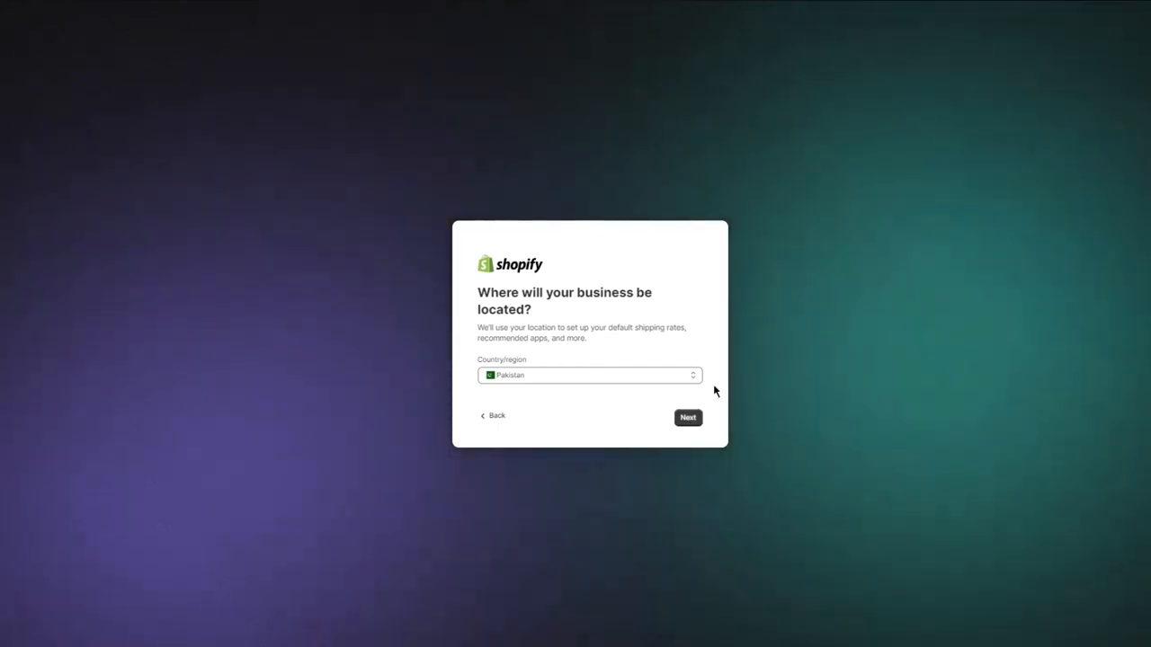
click(657, 378)
scroll(598, 468, down, 10)
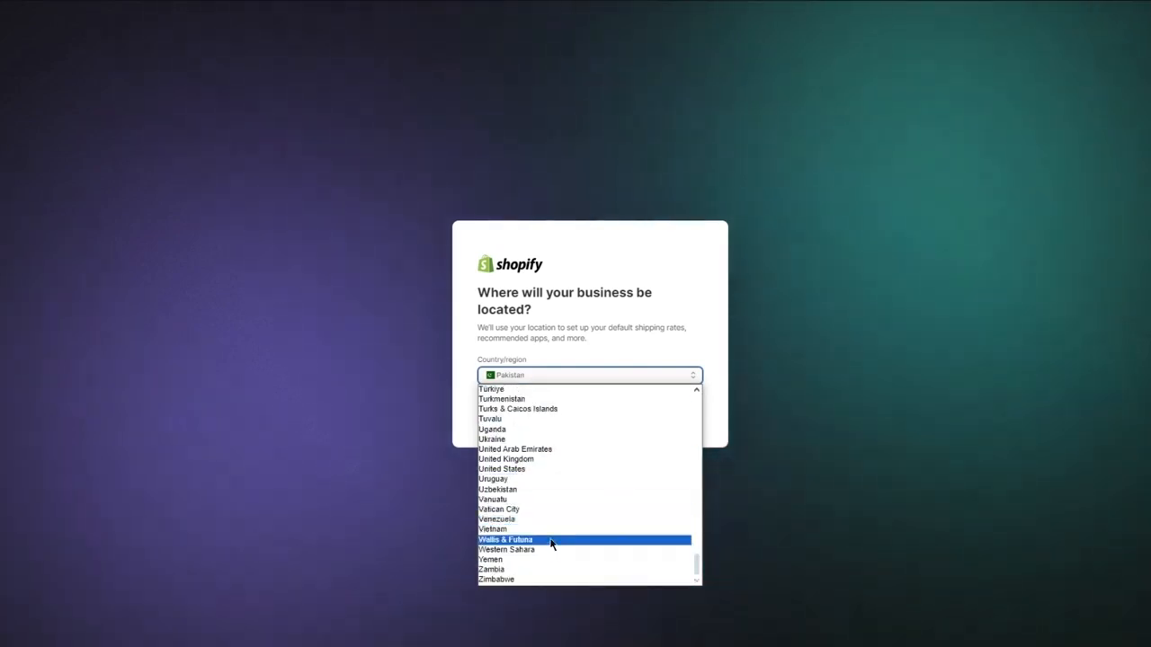
click(530, 469)
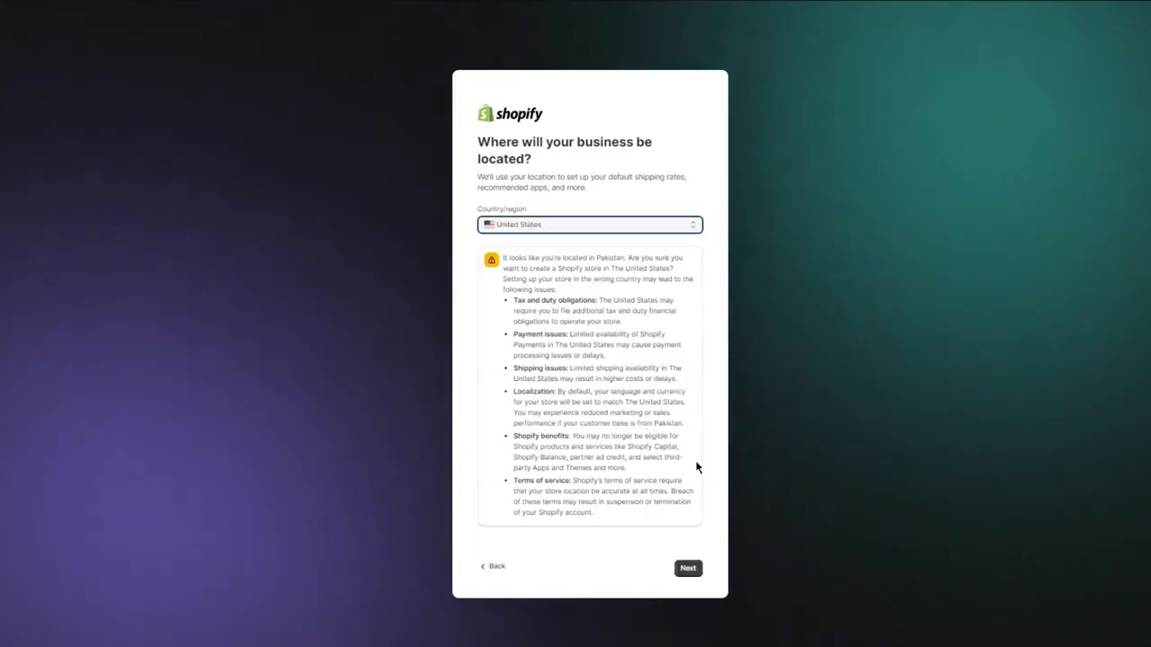
click(679, 569)
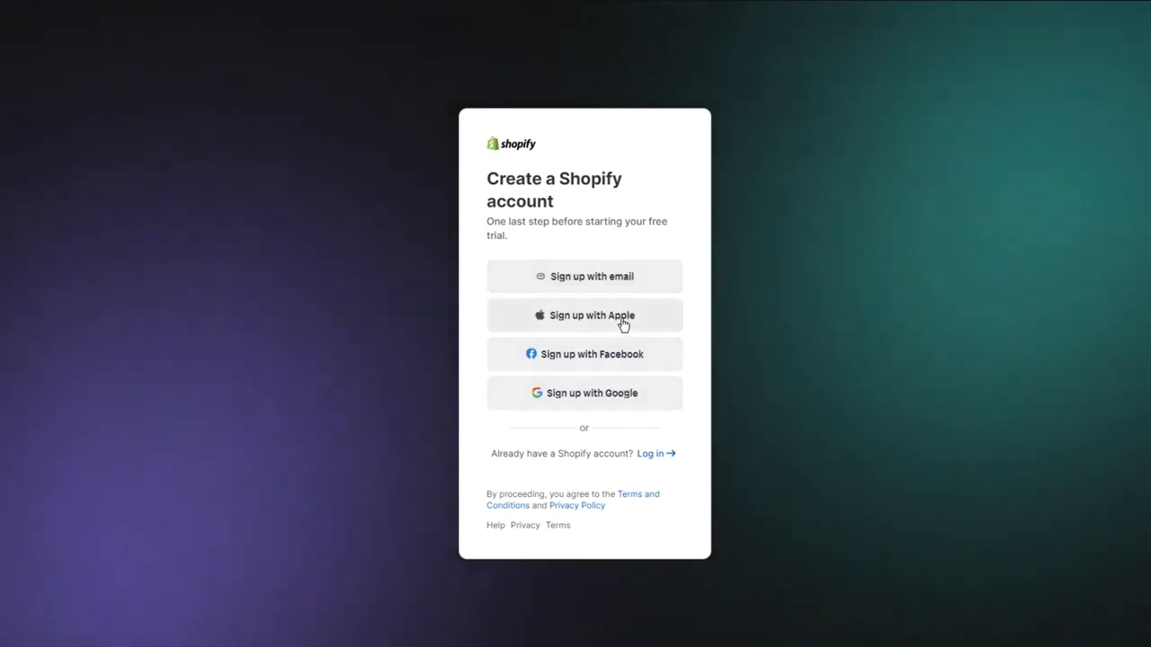
Sign up with email by entering the account email and password, and create the Shopify account.
click(623, 277)
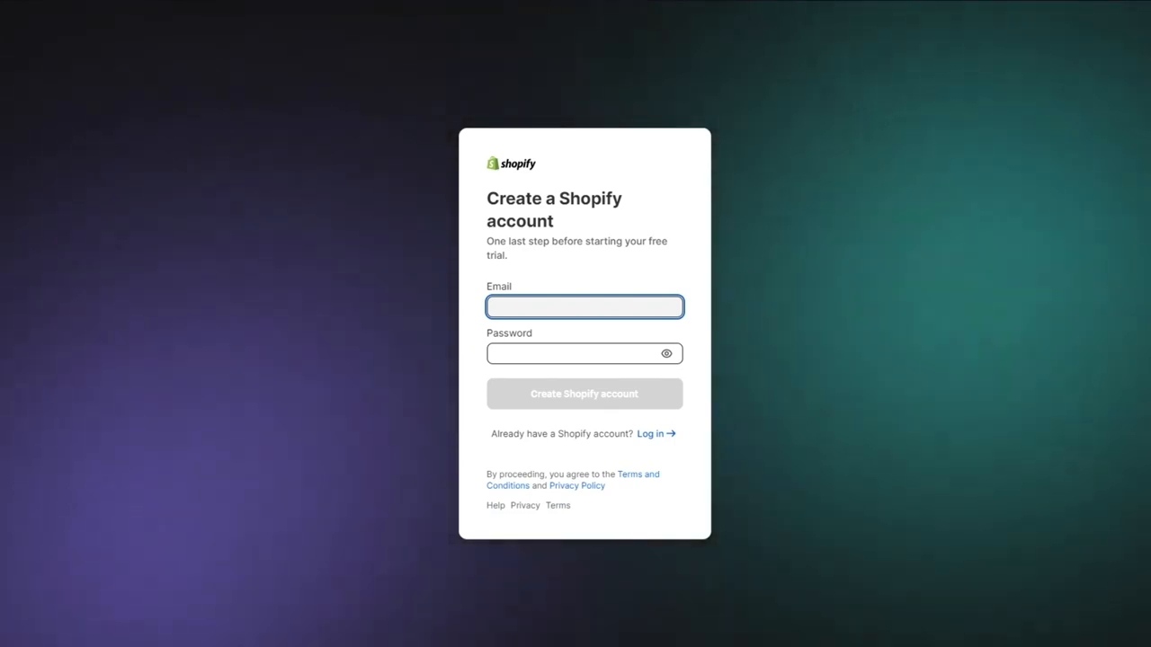
right_click(535, 313)
click(576, 447)
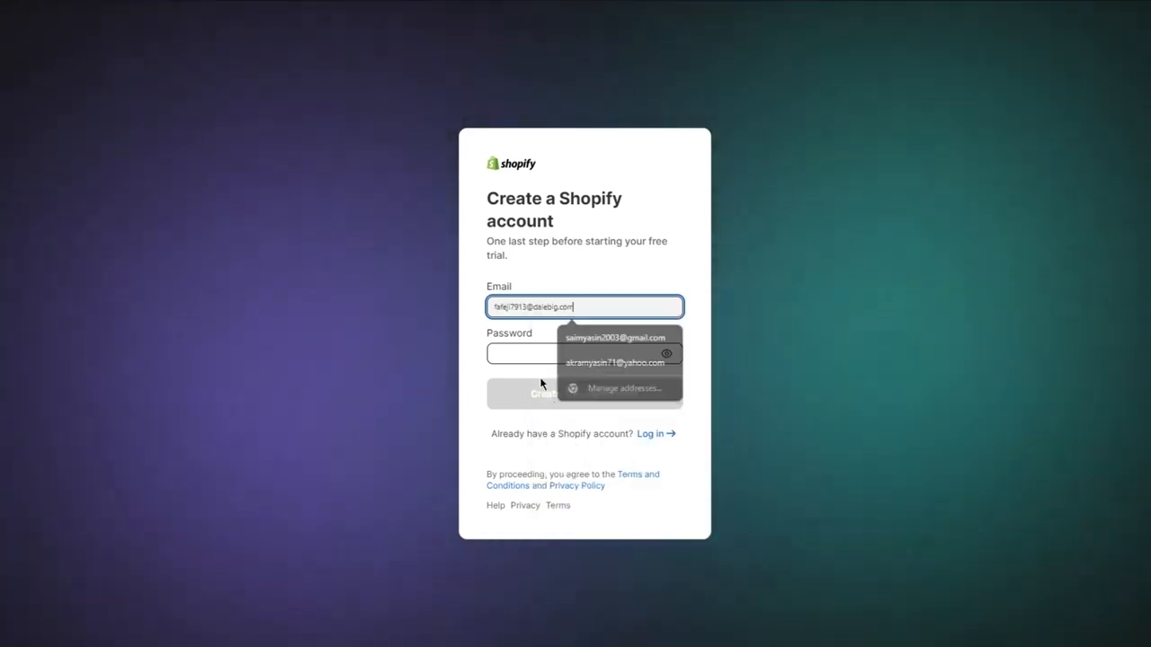
click(533, 351)
text(••)
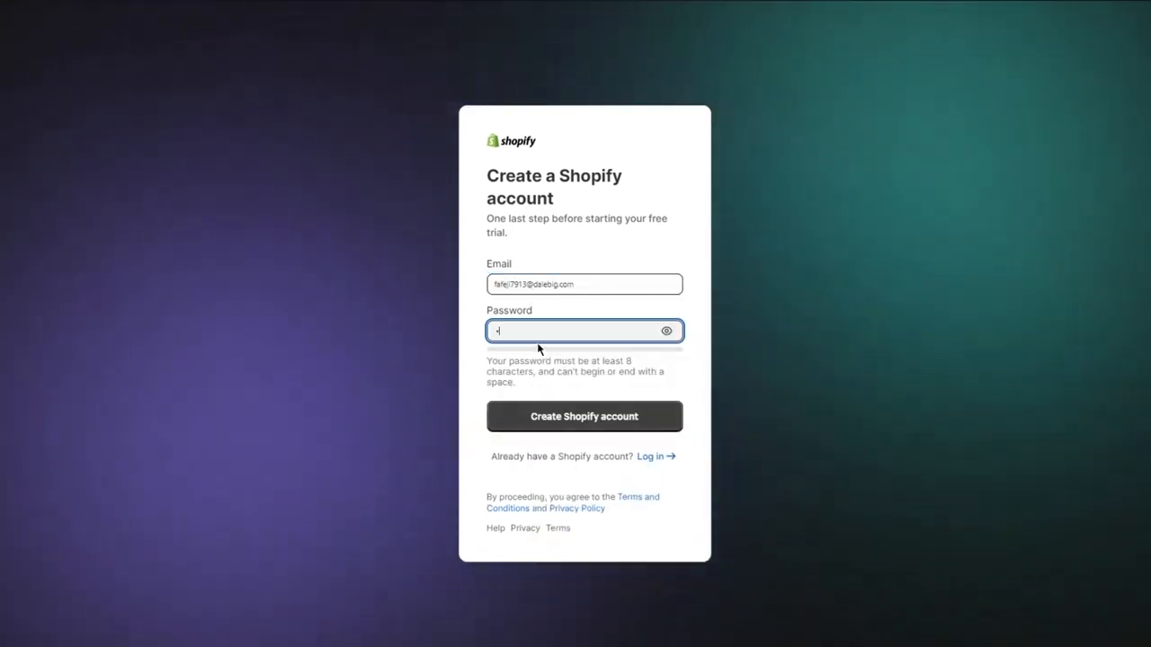
text(•••)
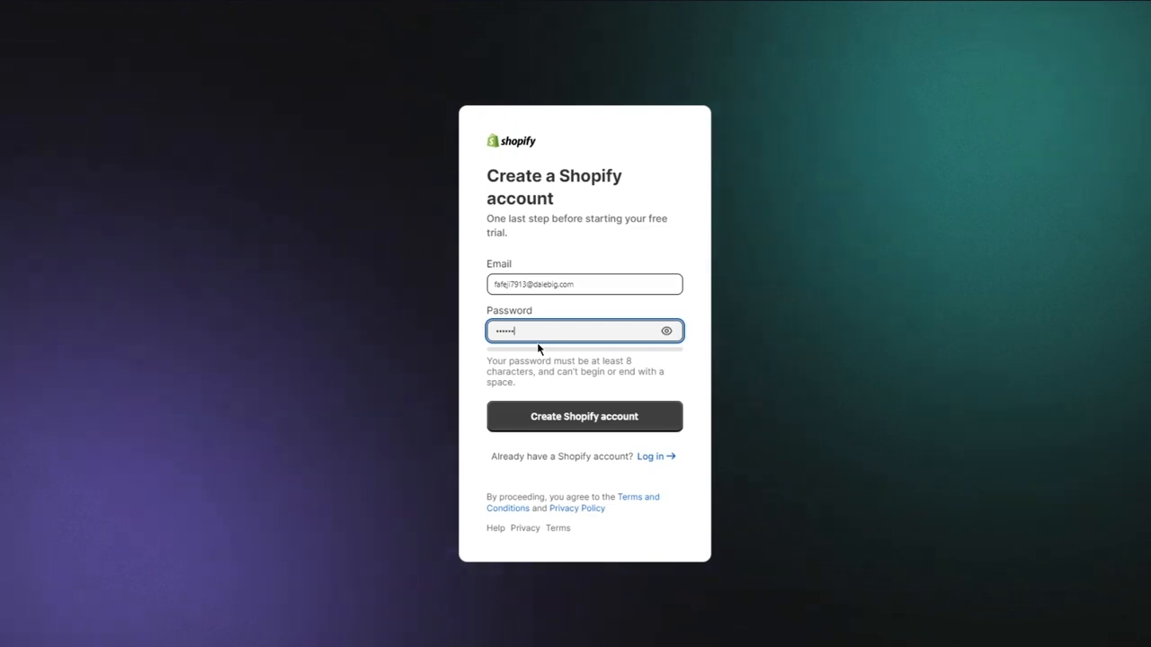
text(•)
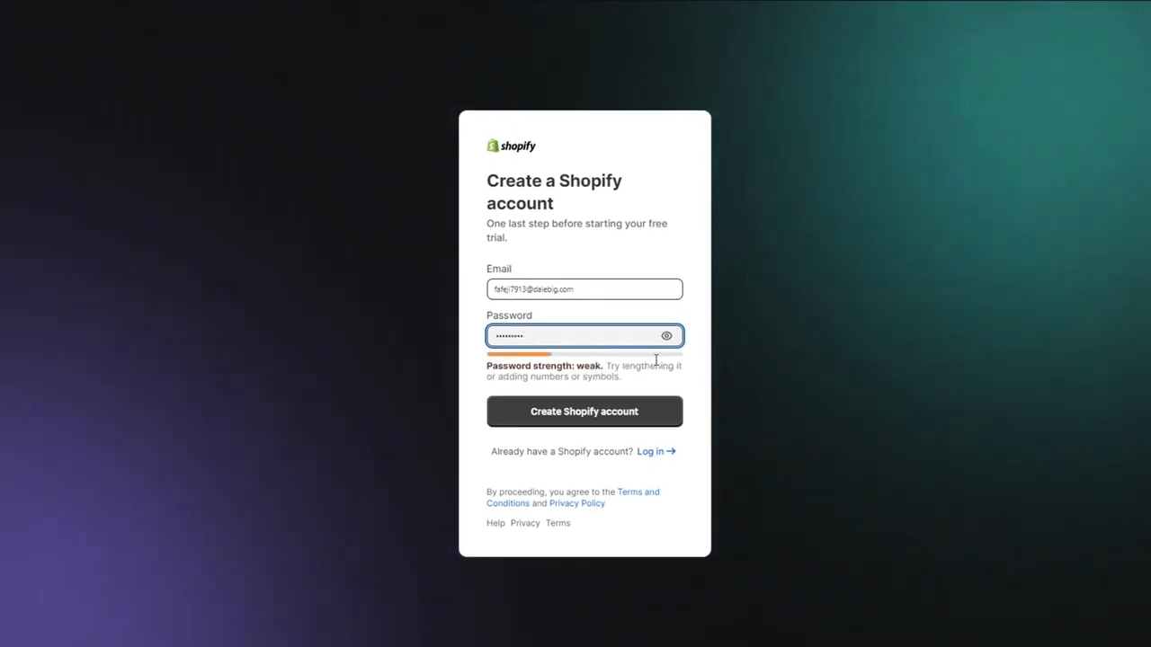
click(642, 410)
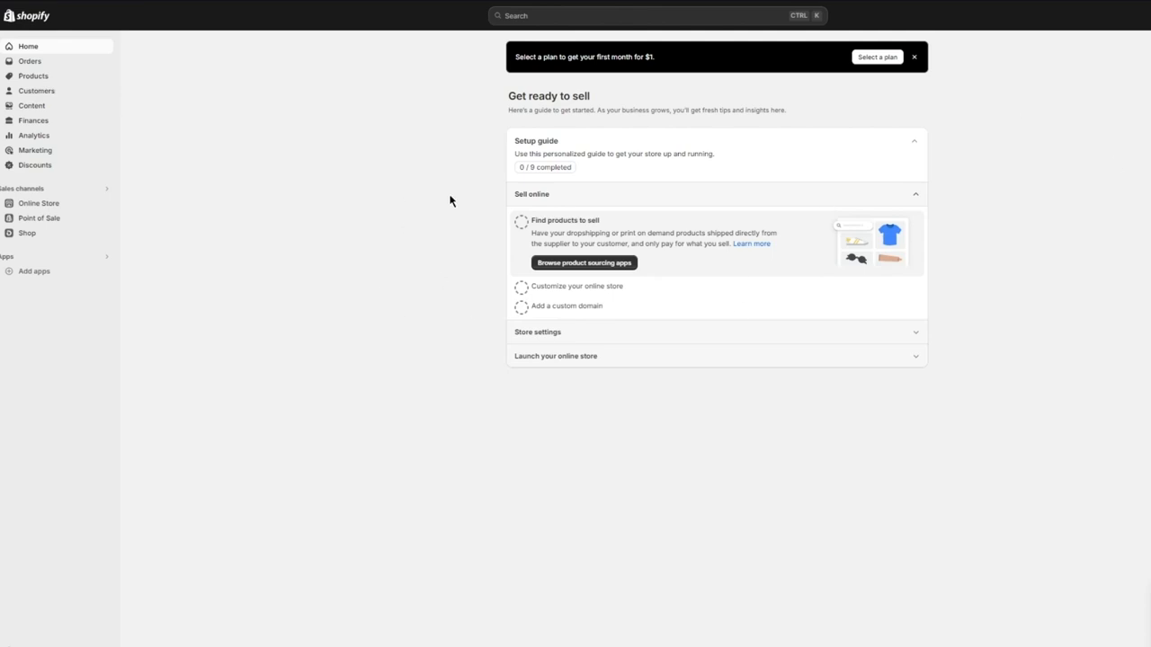
Dismiss the banner offering a plan with the first month for $1 on the Home page.
drag(467, 144, 761, 363)
click(1140, 269)
click(915, 56)
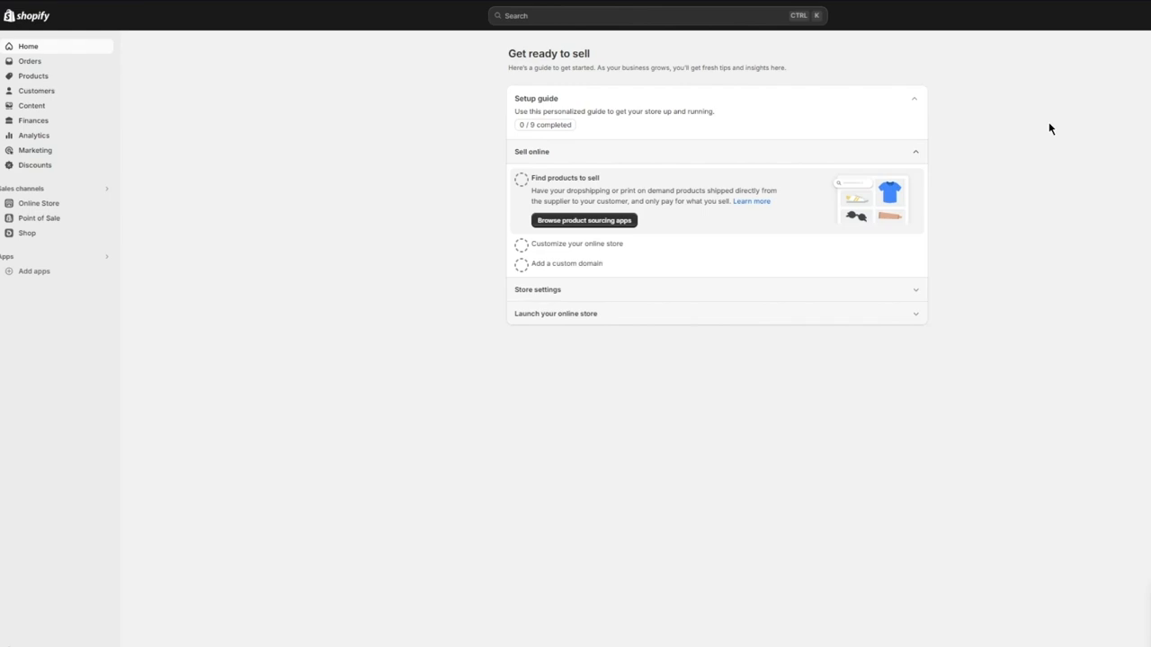
Go to the Online Store themes and open the current Dawn theme for customization.
click(72, 210)
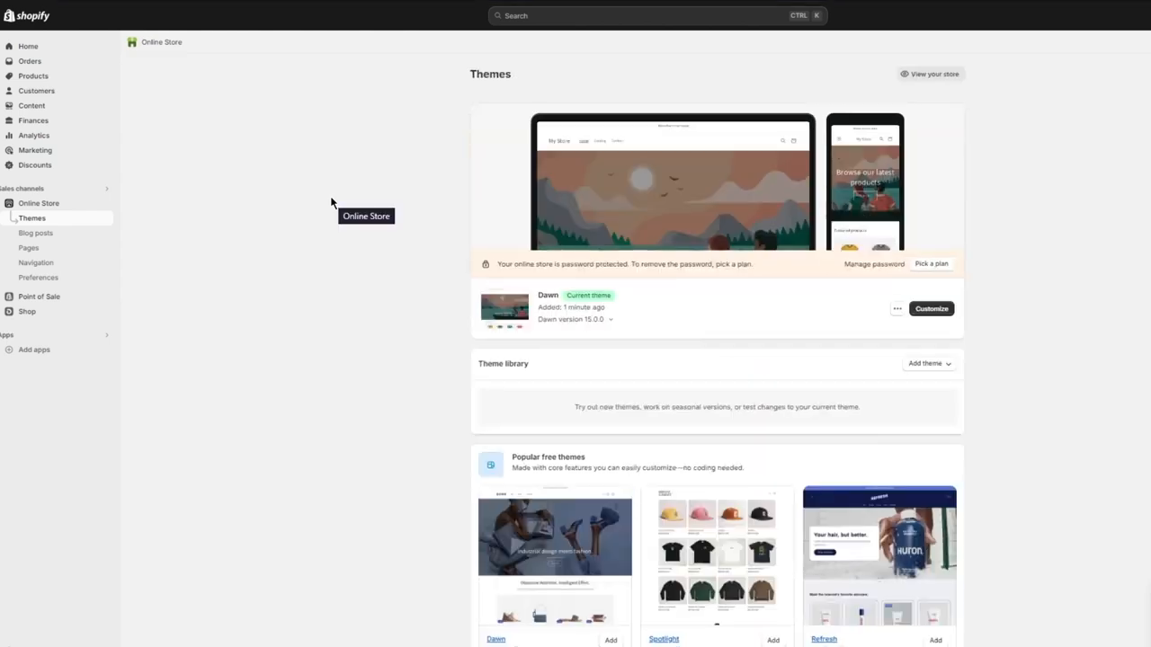
scroll(275, 256, down, 2)
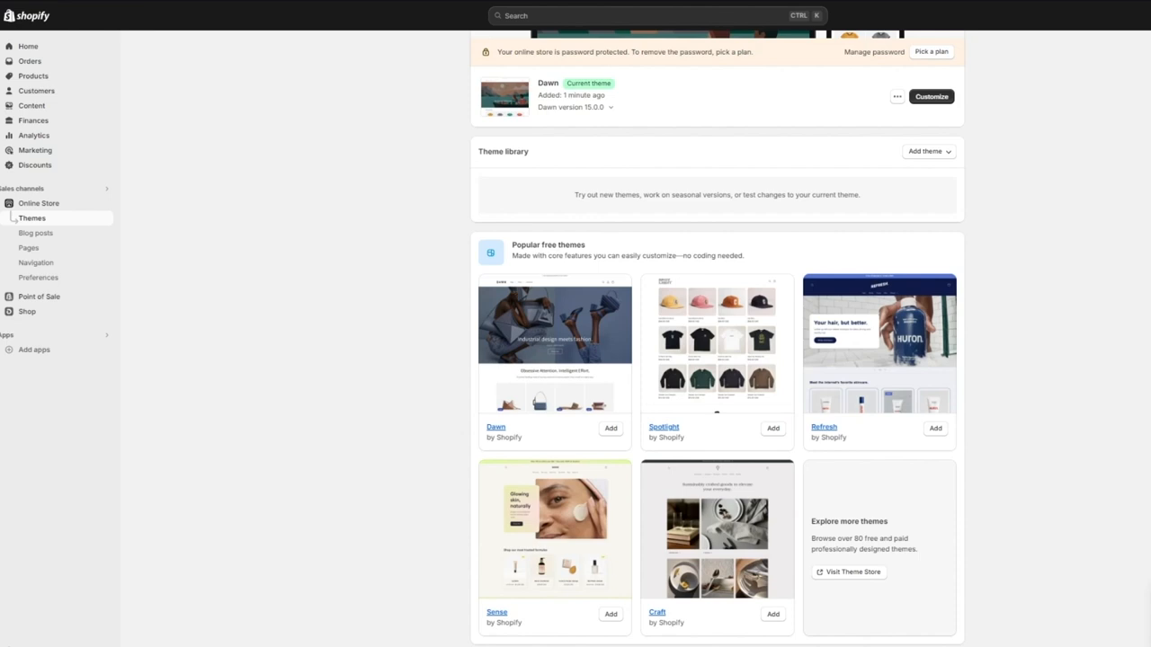
scroll(722, 303, up, 2)
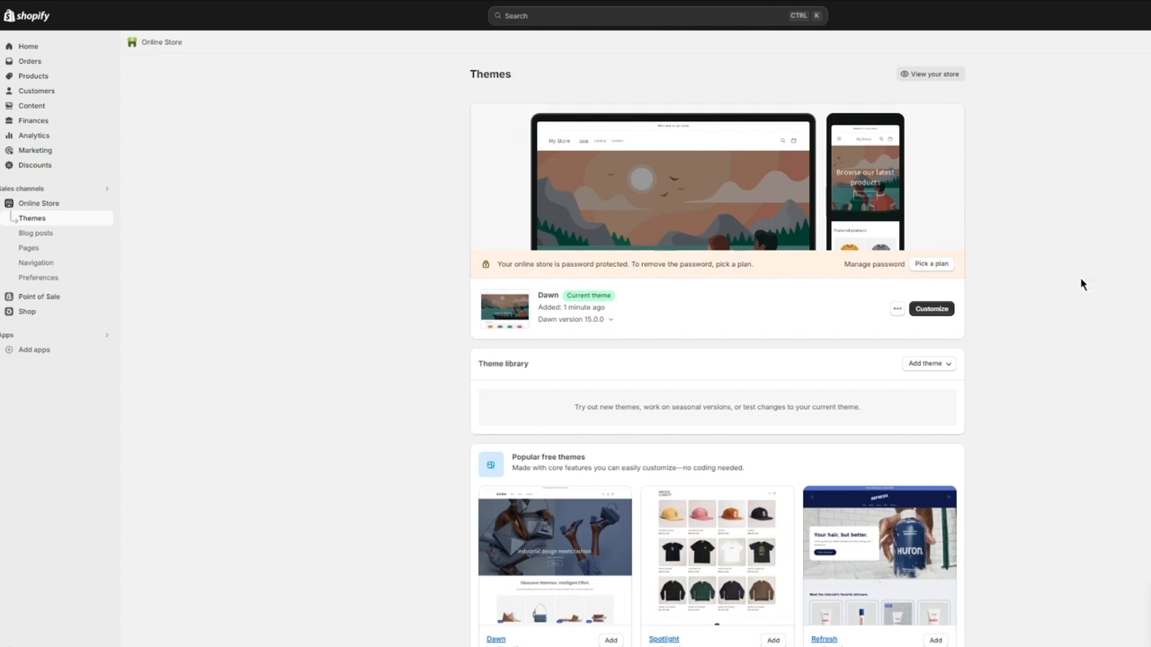
click(920, 314)
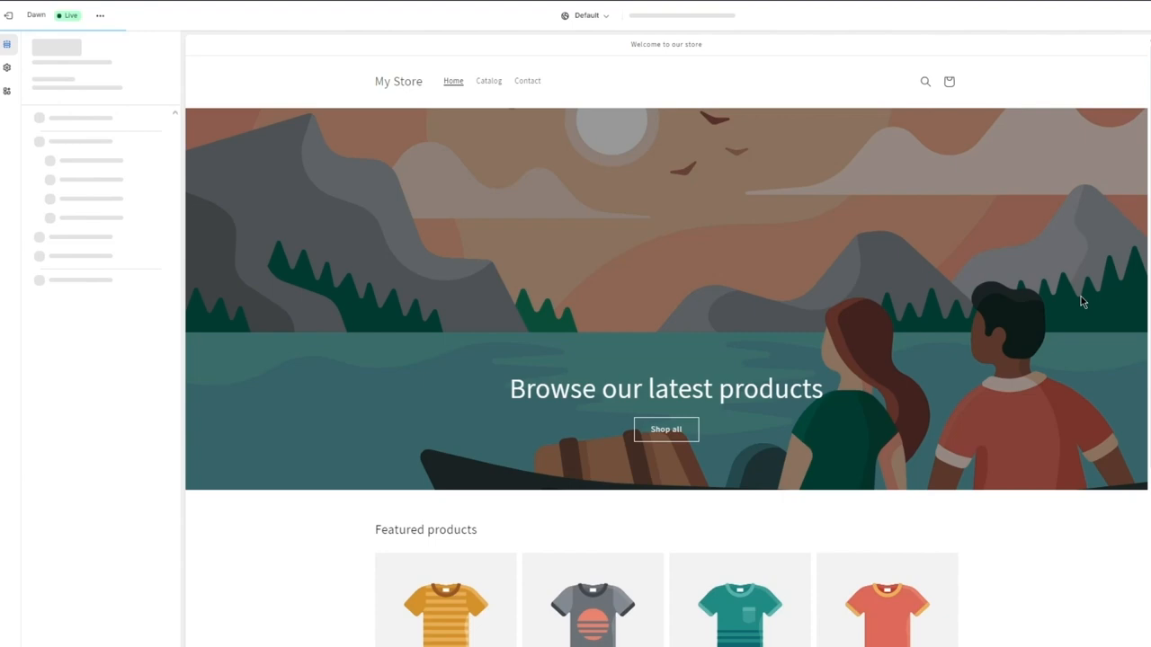
Look over the home page preview in the theme editor, including the image banner and featured products.
scroll(1007, 337, down, 3)
scroll(863, 373, up, 3)
scroll(596, 185, down, 3)
scroll(750, 198, up, 3)
scroll(750, 198, down, 3)
scroll(750, 198, up, 3)
scroll(750, 198, down, 3)
scroll(749, 195, up, 3)
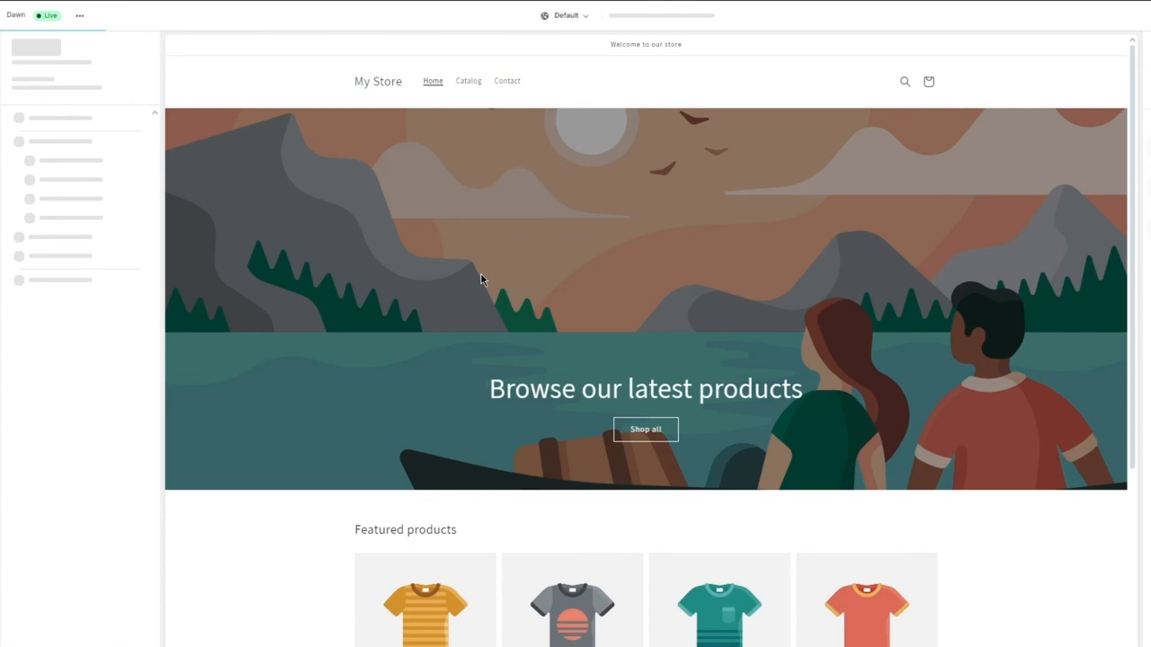
scroll(486, 277, down, 3)
scroll(495, 277, up, 3)
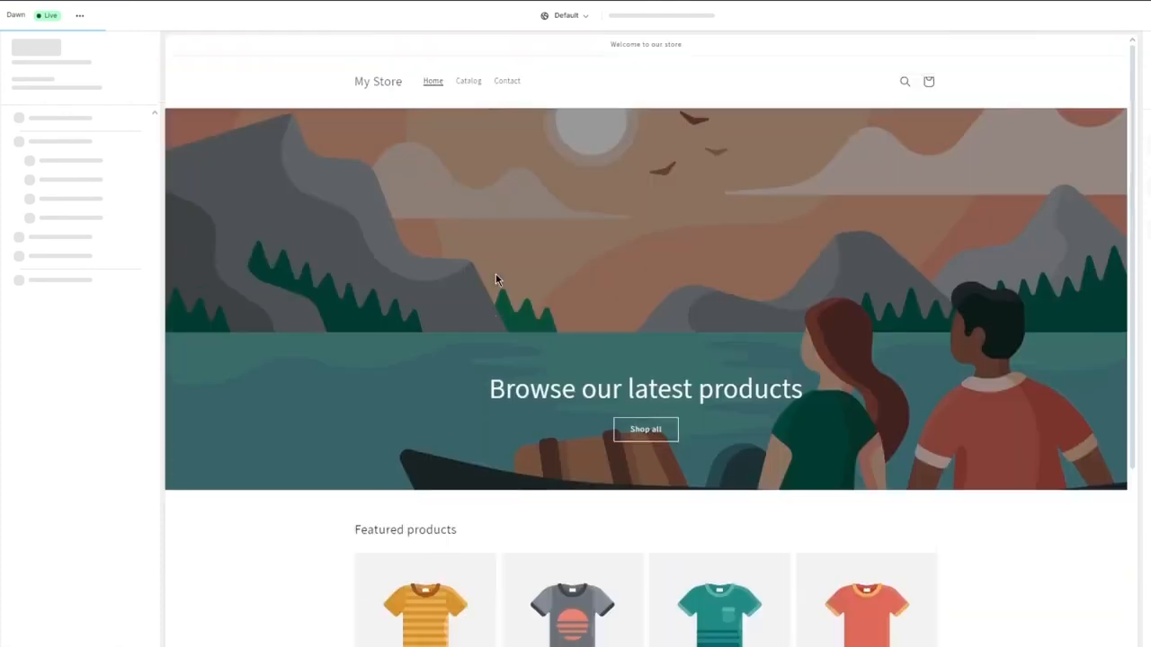
View the store's Catalog and Contact pages in the preview, and return to the Home page.
click(475, 89)
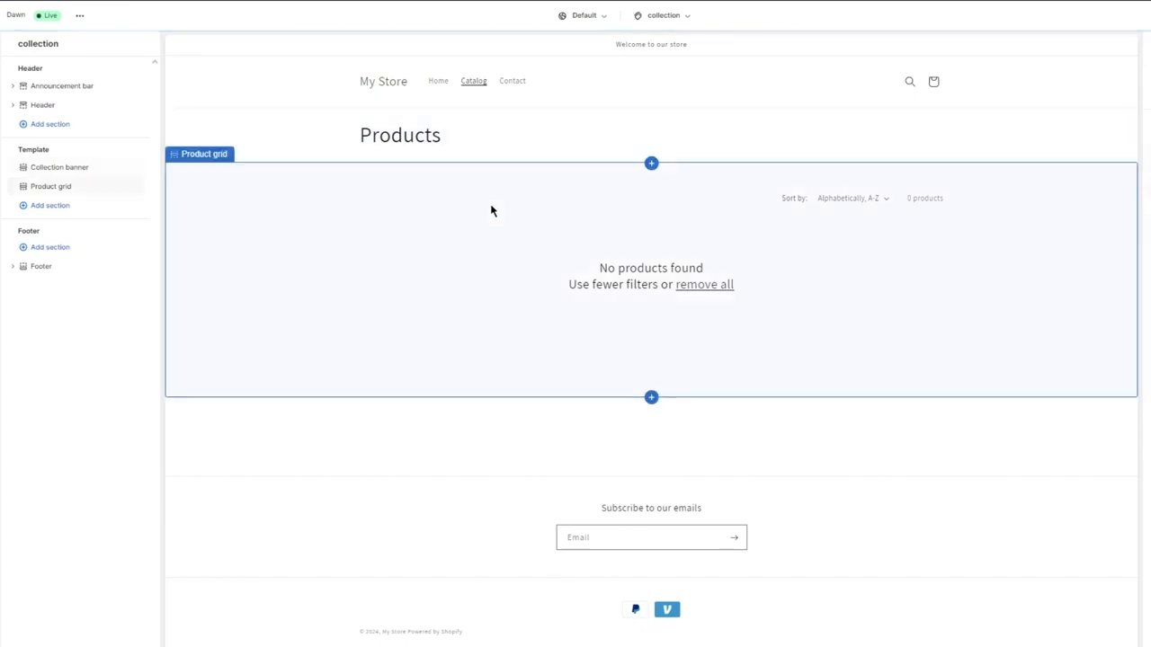
click(509, 82)
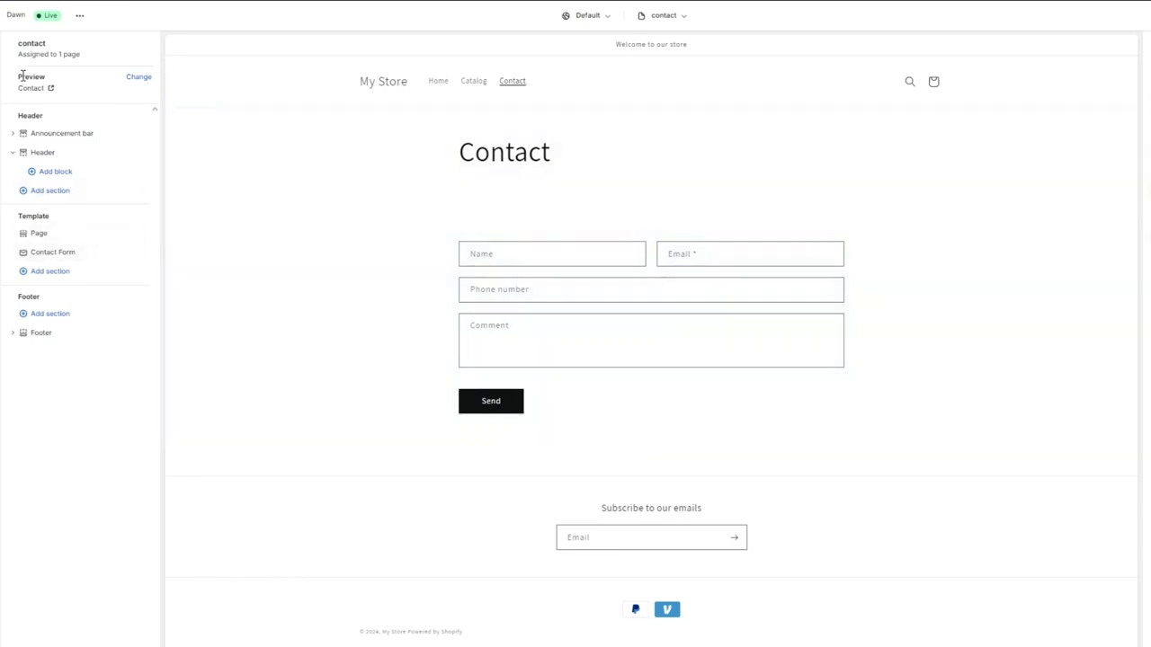
click(437, 82)
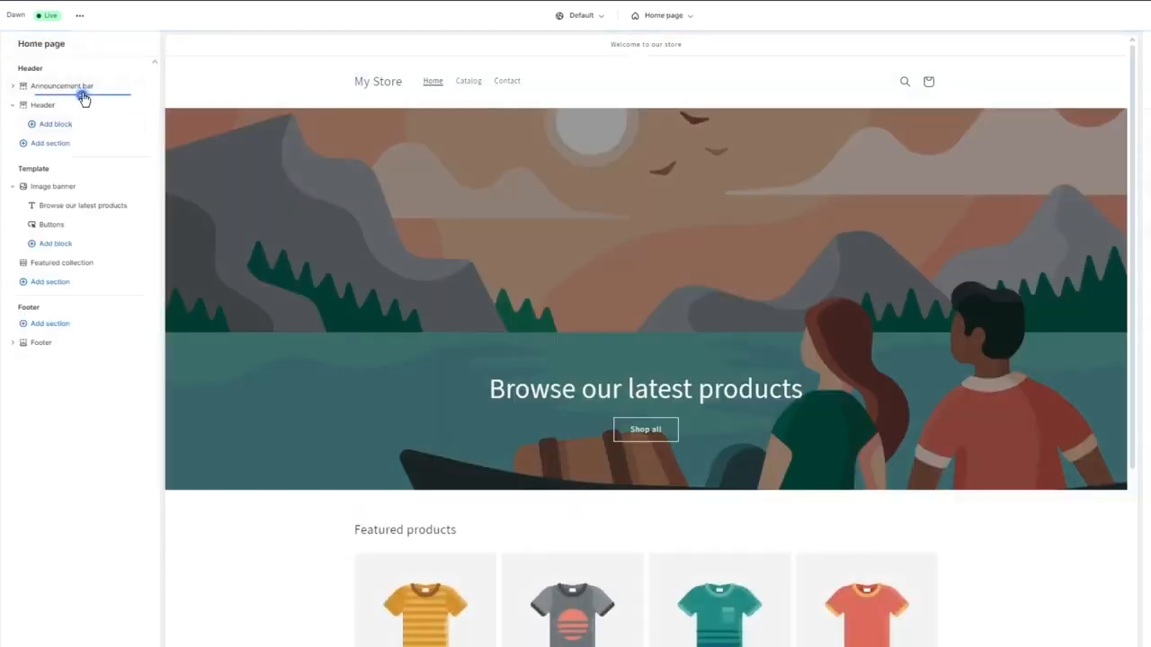
View the blocks and app blocks that can be added to the Header section.
click(47, 126)
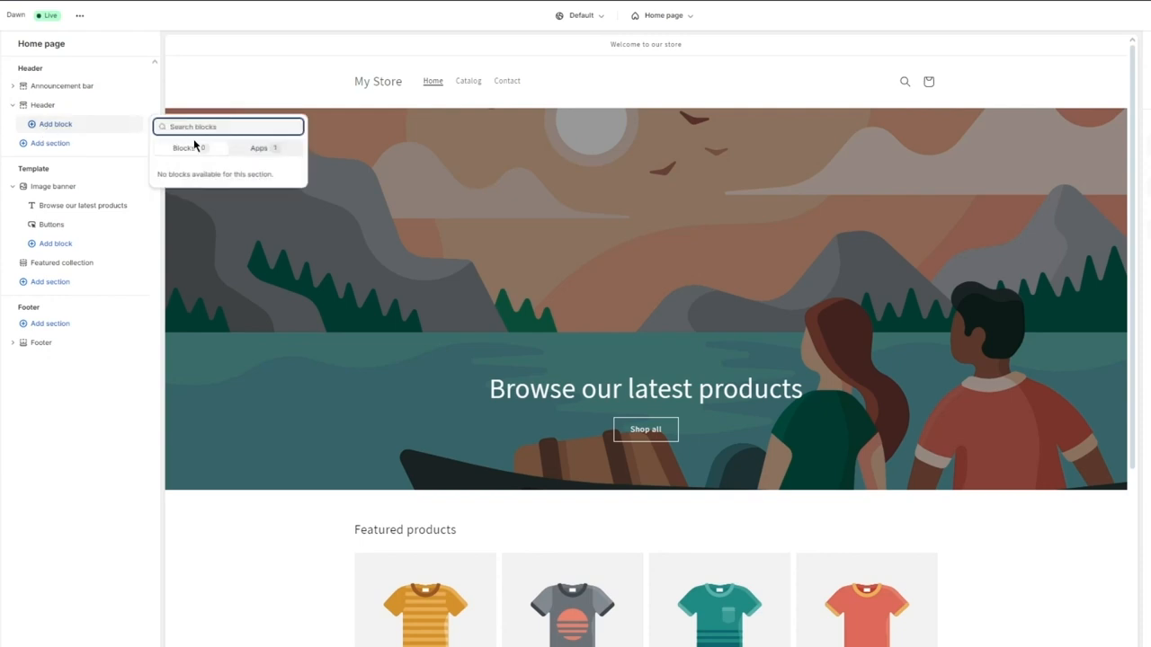
click(257, 149)
click(203, 151)
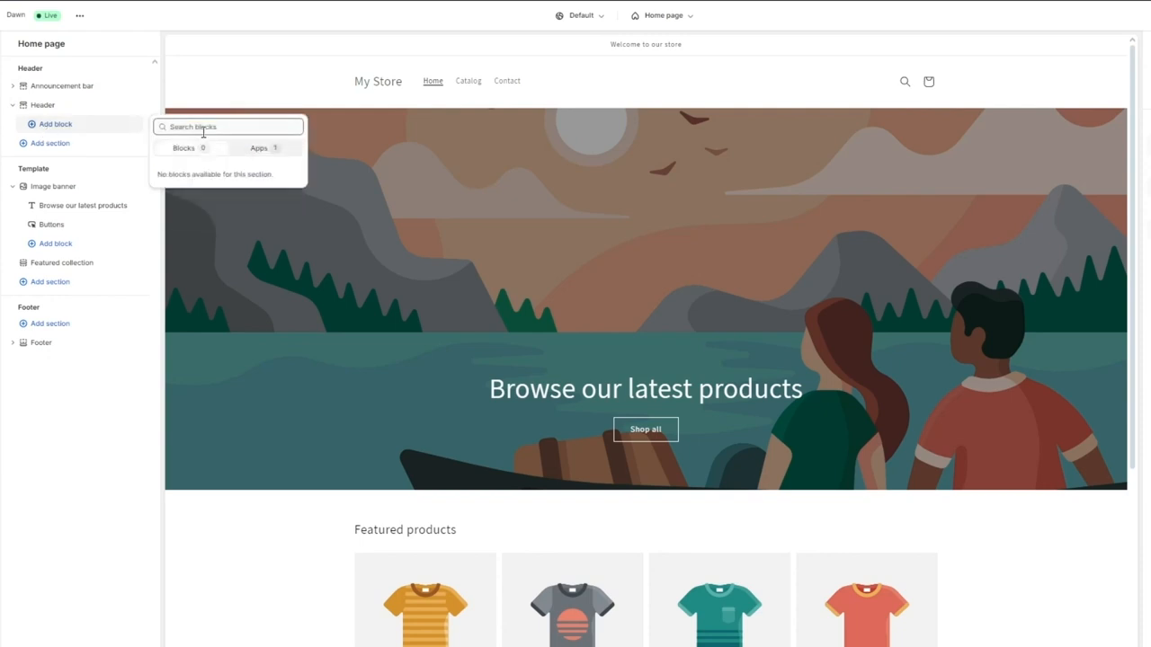
View the sections that can be added to the Header group, including Announcement bar and Custom Liquid.
click(50, 147)
click(49, 146)
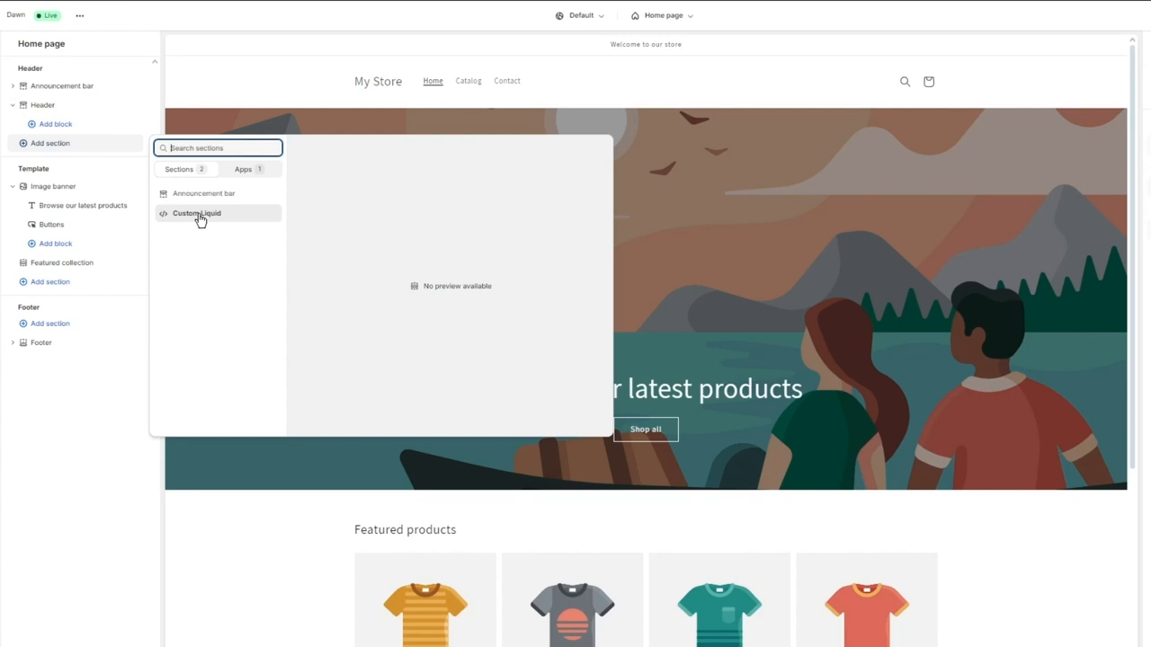
click(162, 101)
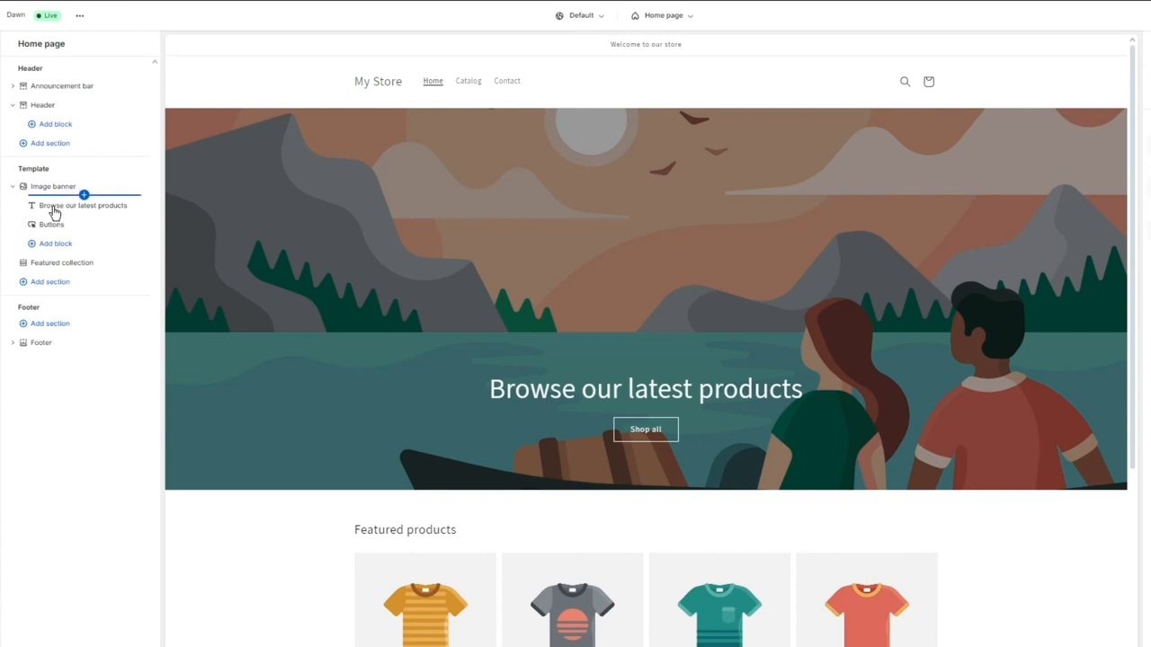
Browse the sections that can be added to the home page Template, previewing ones such as Slideshow and Multirow.
click(59, 289)
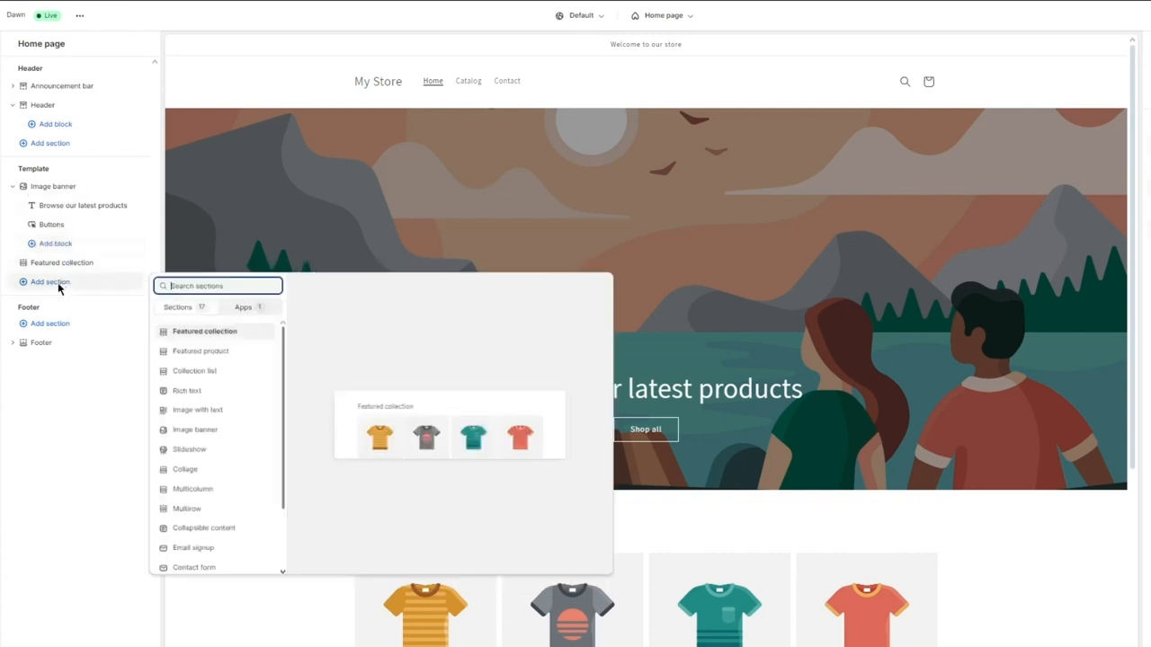
scroll(216, 396, down, 5)
scroll(236, 400, up, 3)
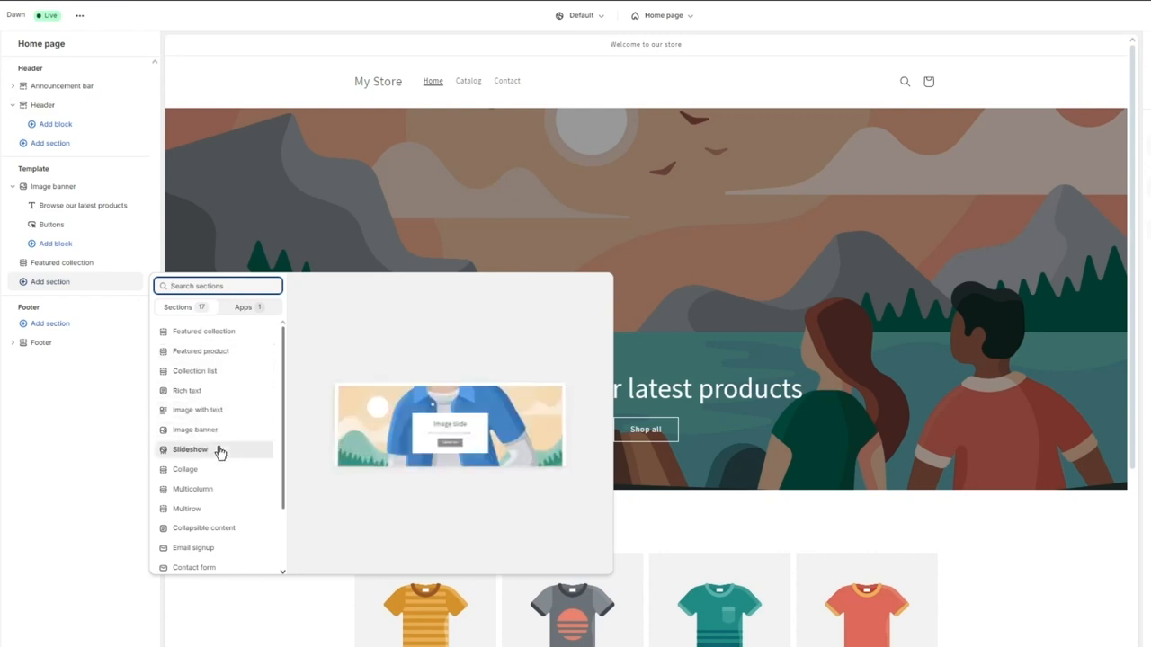
scroll(214, 485, down, 2)
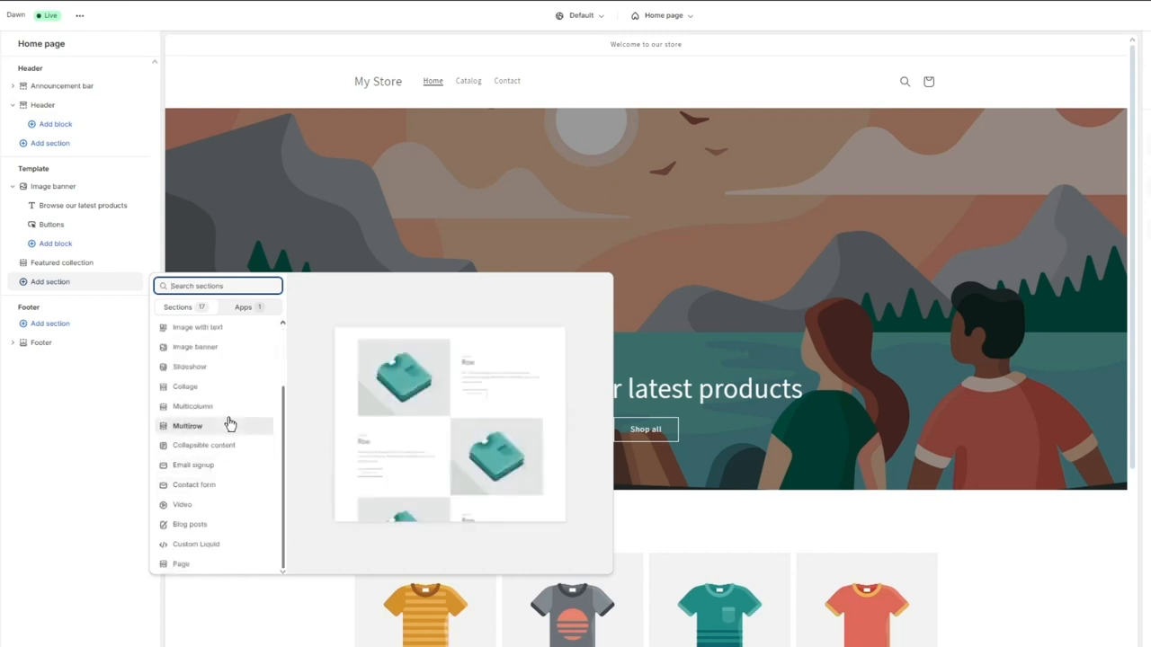
click(46, 416)
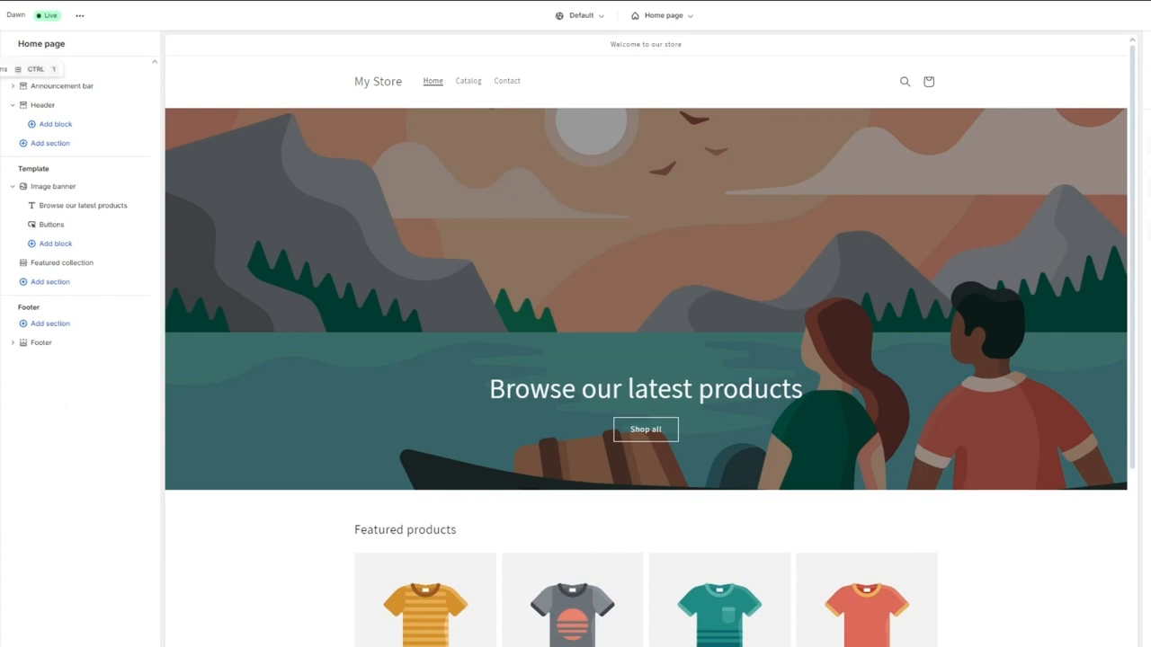
Exit the theme editor and start a new product titled "Black Hoodie" in the Products area.
click(5, 14)
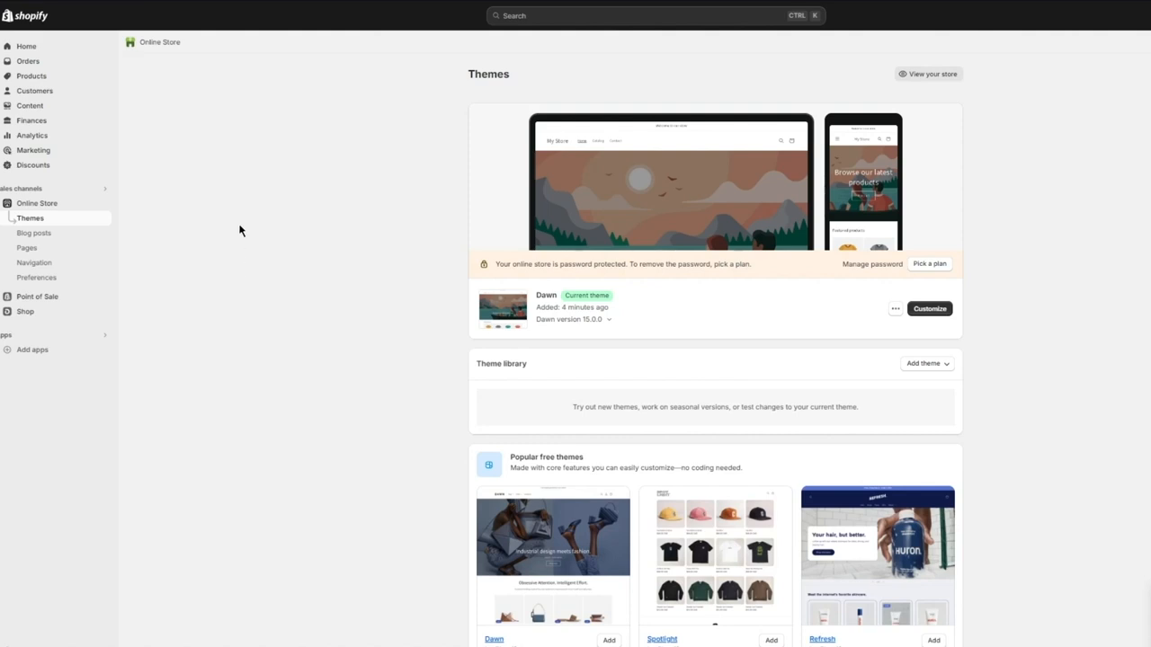
click(40, 81)
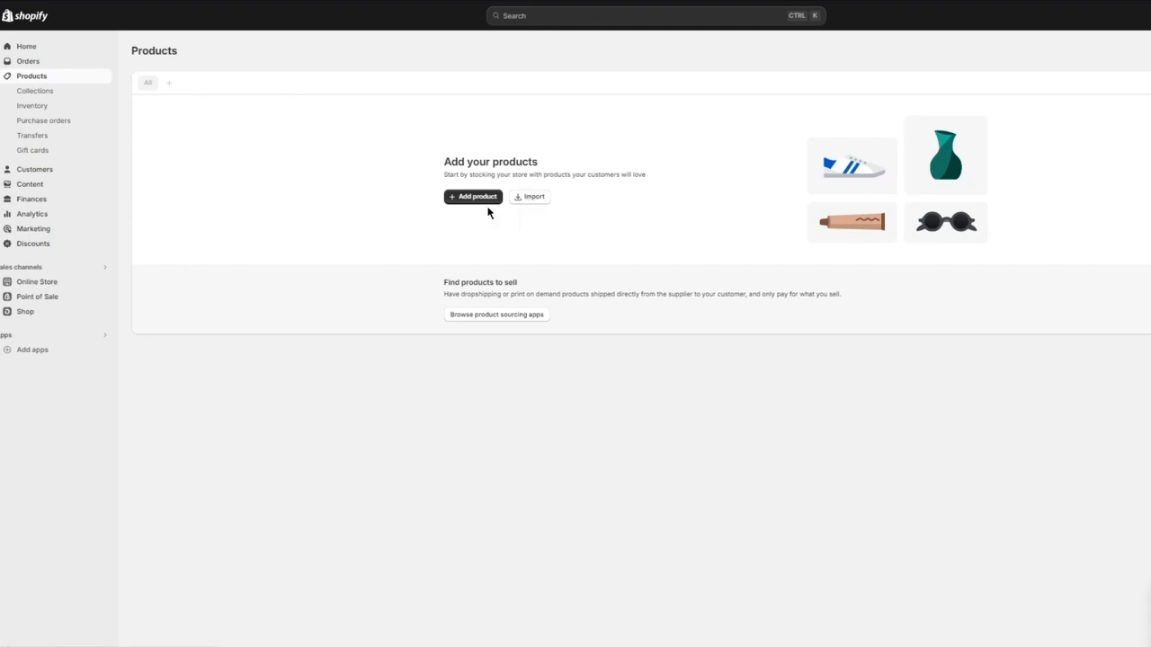
click(458, 200)
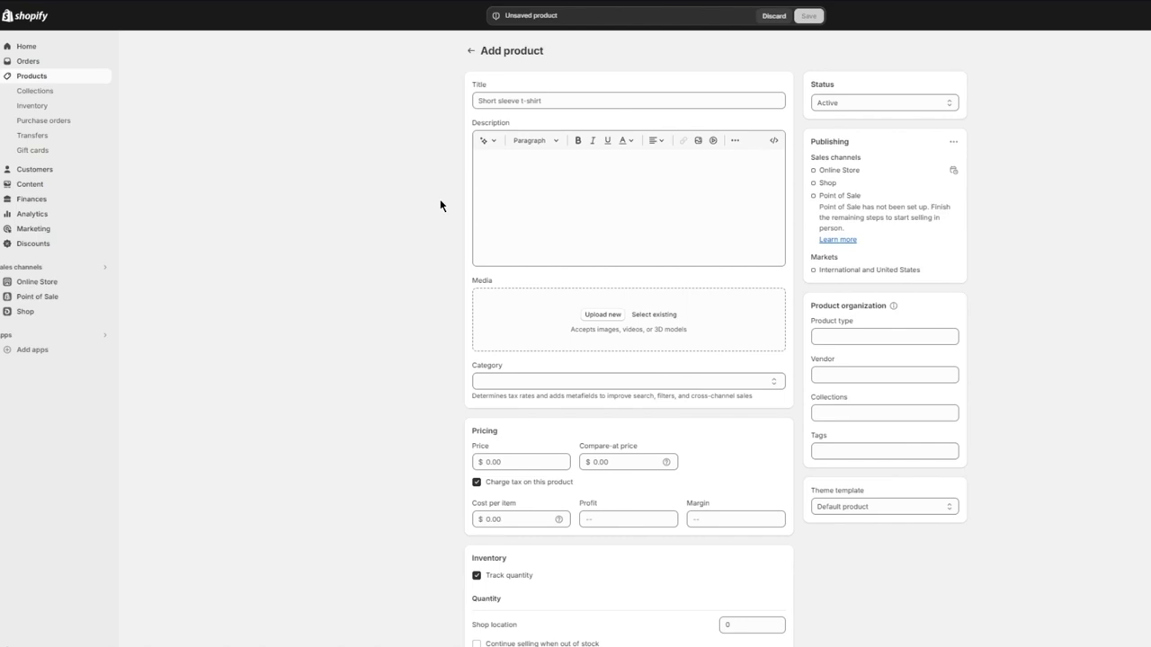
click(529, 97)
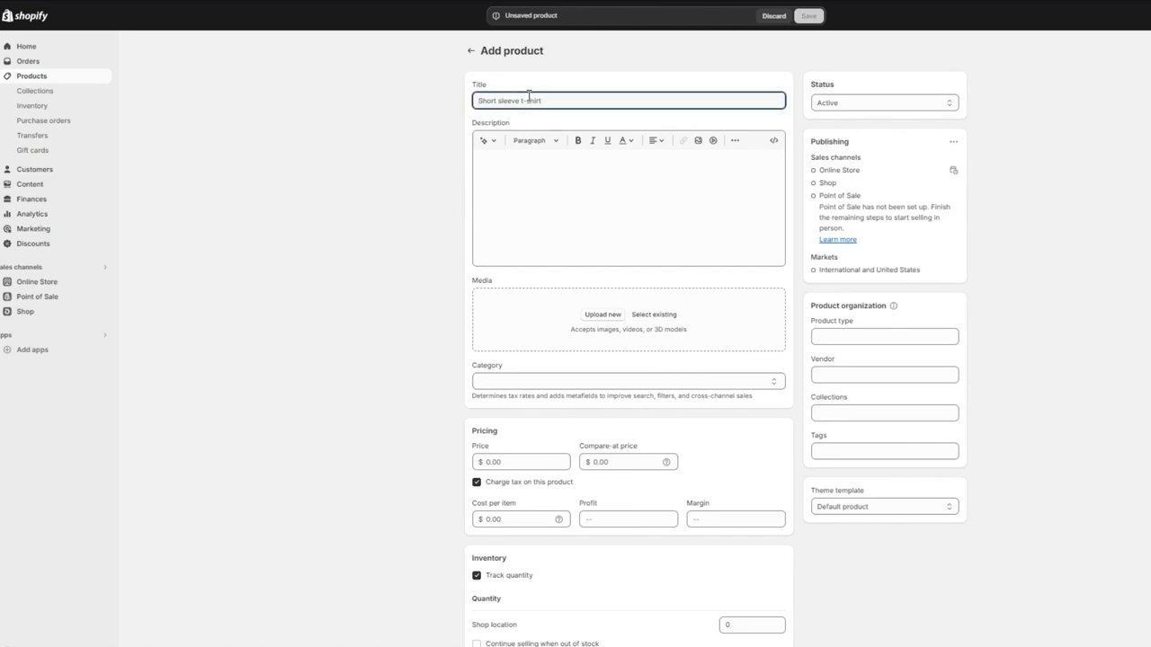
text(Black Hoodie)
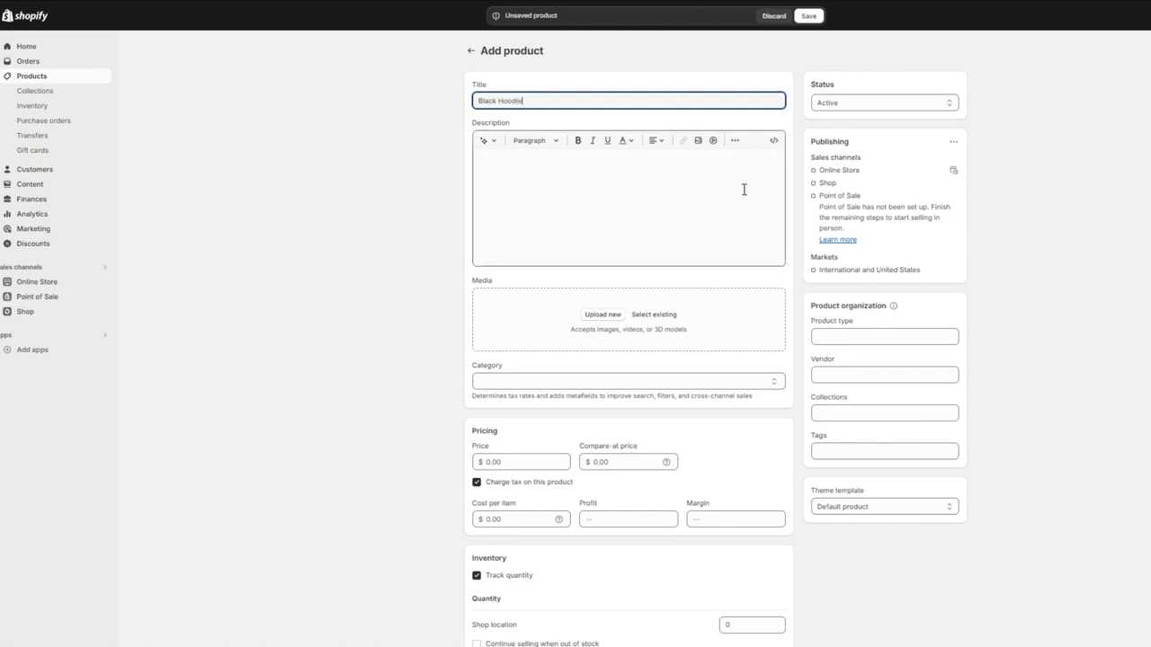
Try to upload "statue front.png" as media for the Black Hoodie product.
click(619, 314)
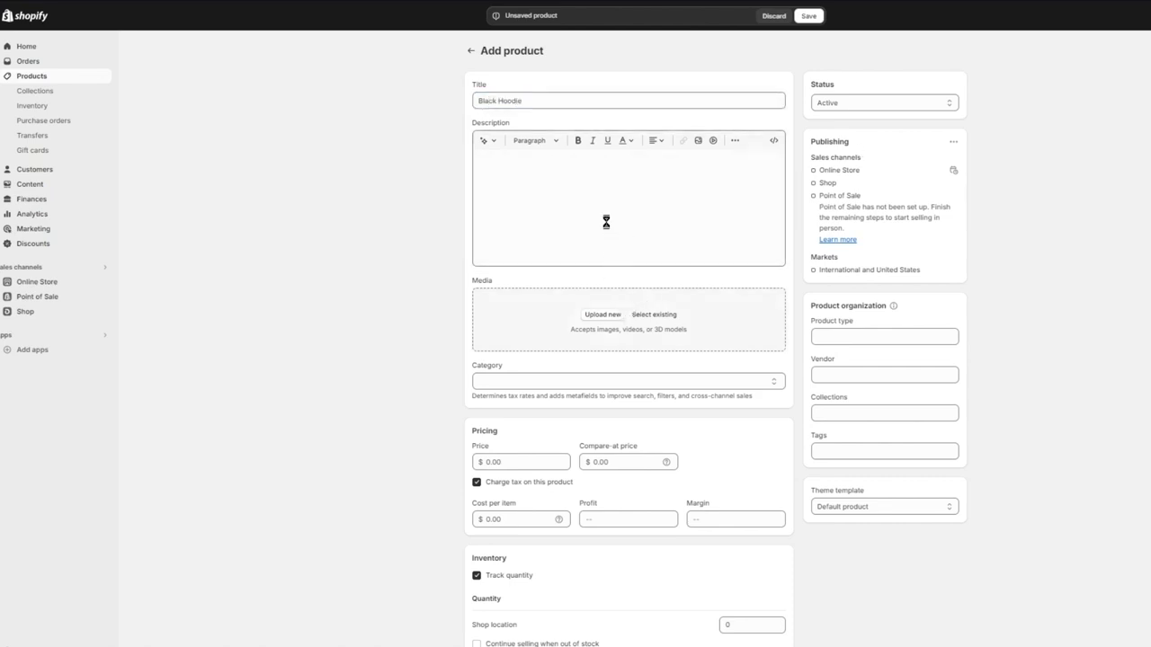
scroll(596, 210, down, 3)
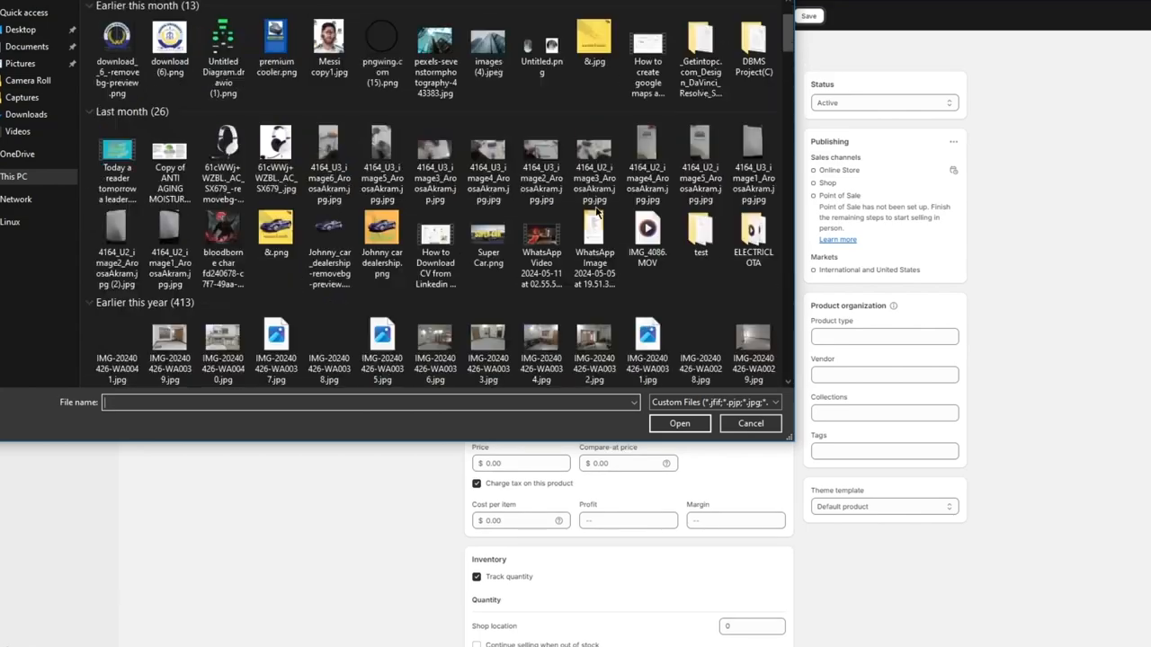
scroll(596, 210, down, 5)
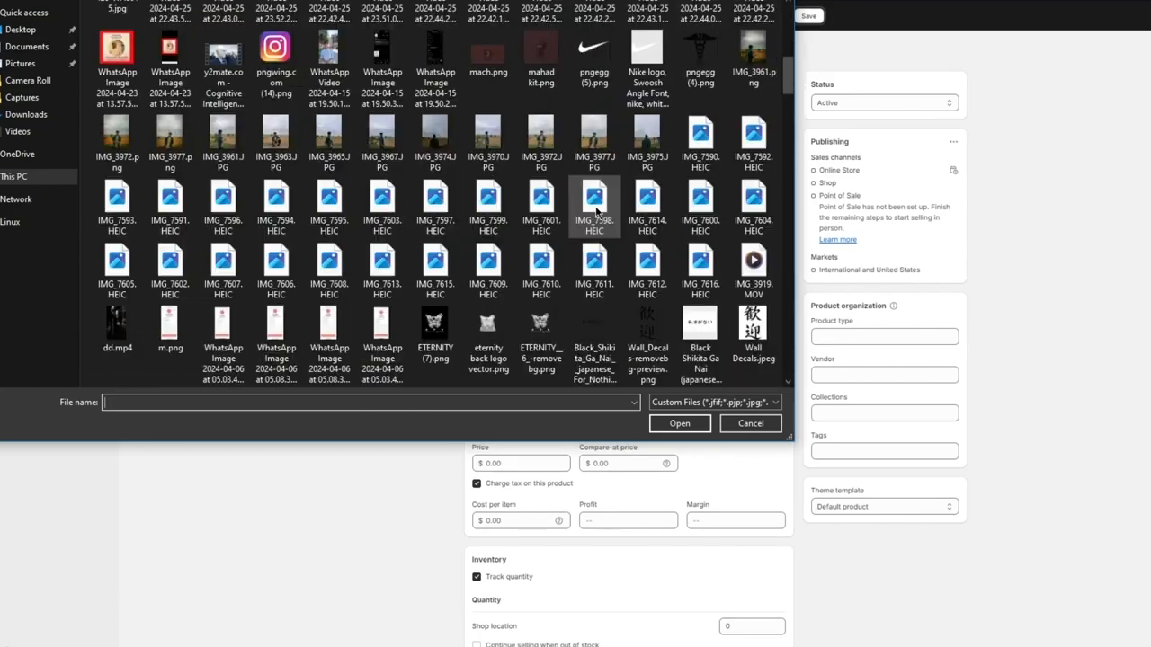
scroll(596, 210, down, 3)
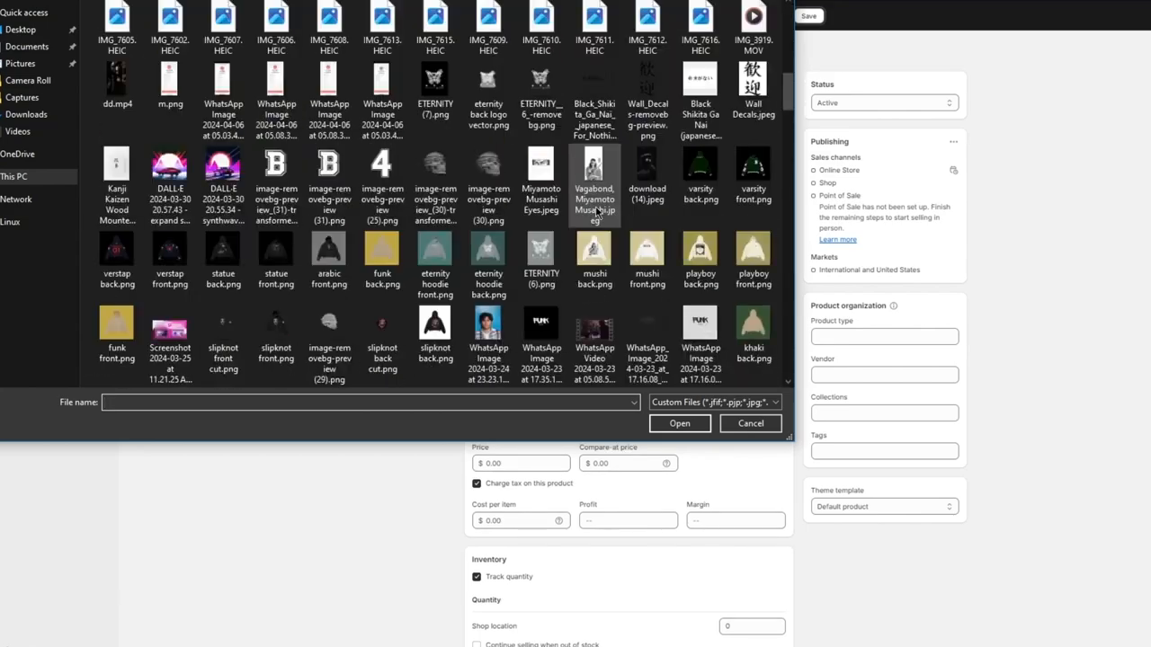
double_click(294, 258)
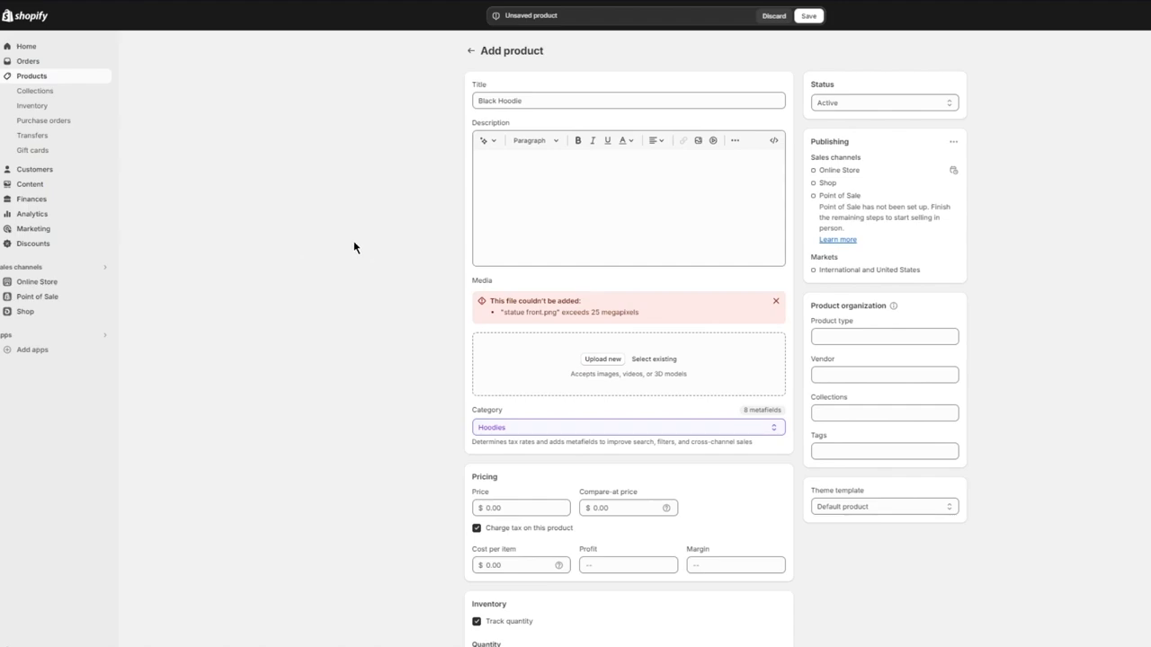
Try to upload "slipknot front.png" as the product's media instead.
click(598, 359)
scroll(405, 290, down, 10)
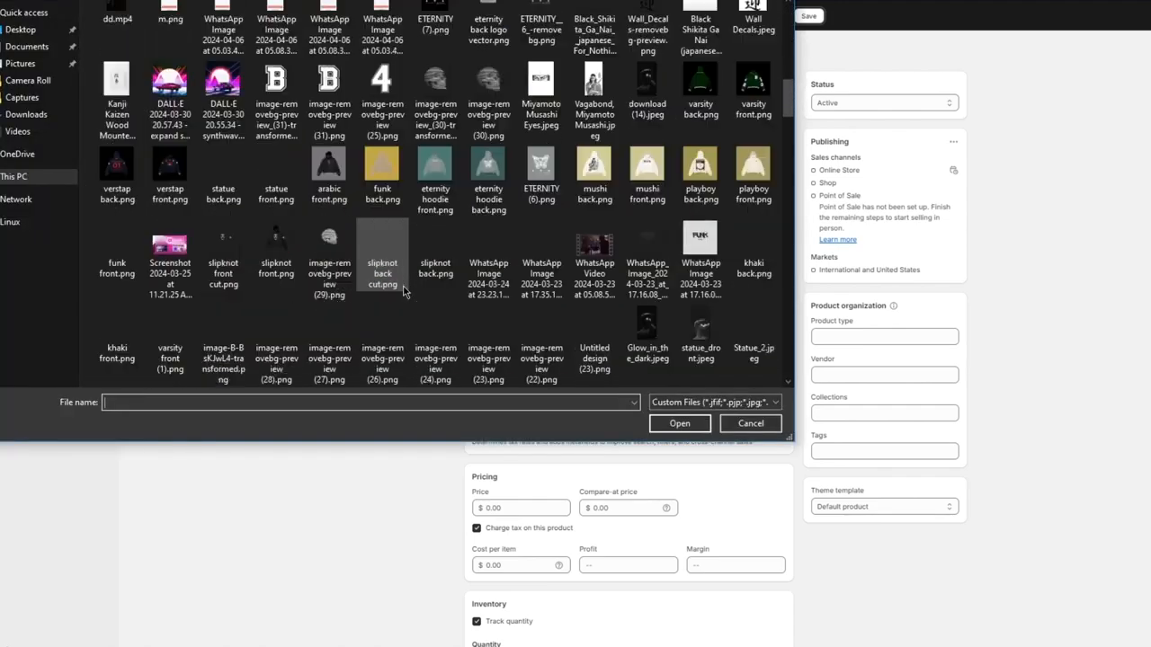
scroll(405, 289, up, 2)
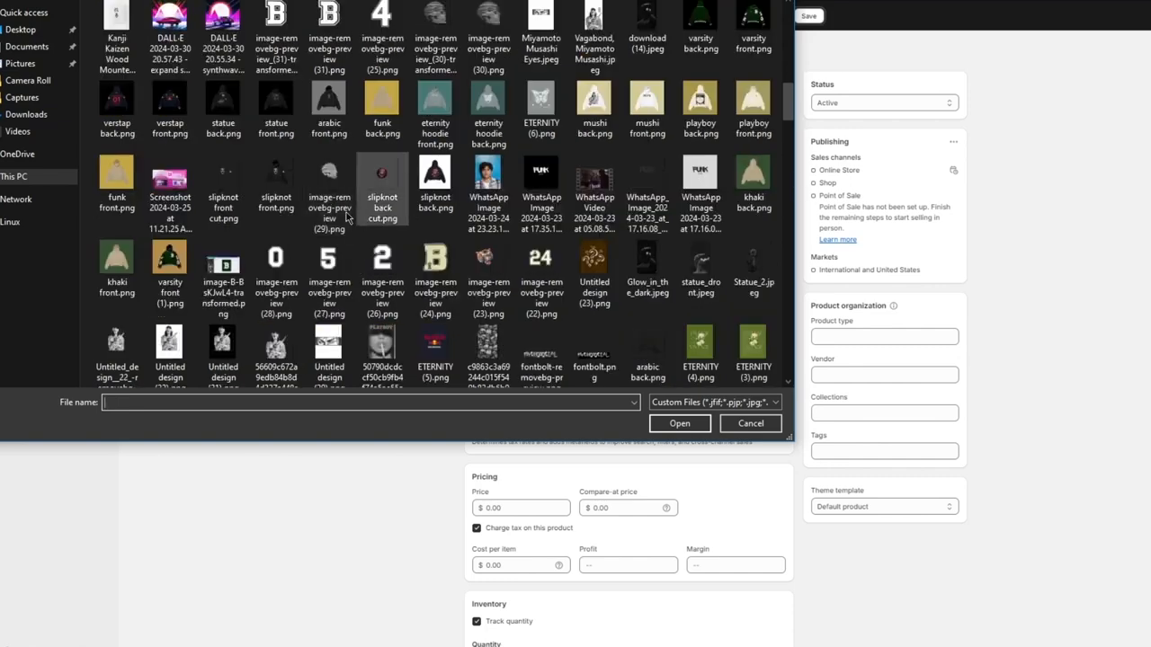
double_click(276, 184)
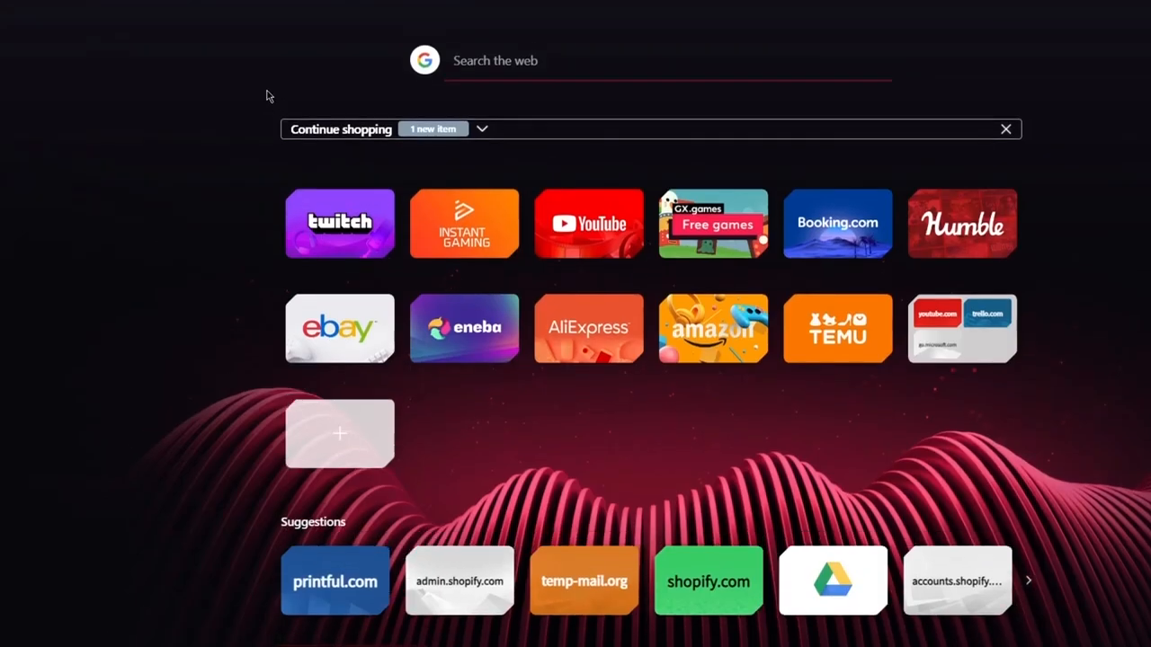
Search the web for "decrese image pixels" in a new browser tab and open the ResizePixel online image editor.
text(decrese)
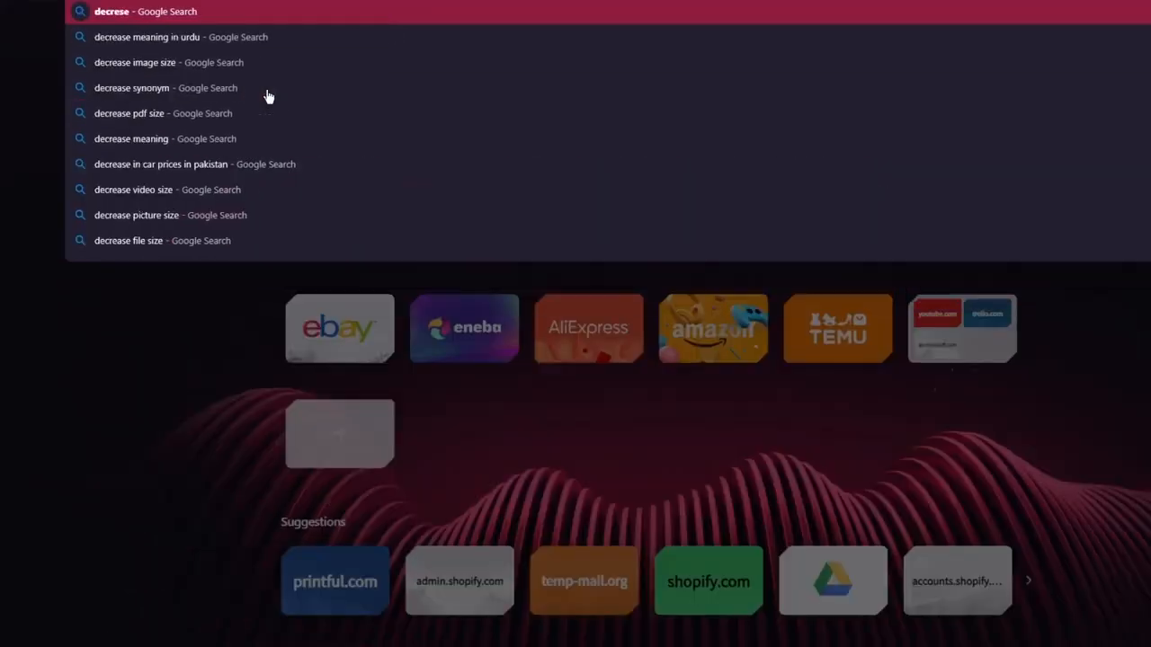
text( image pi)
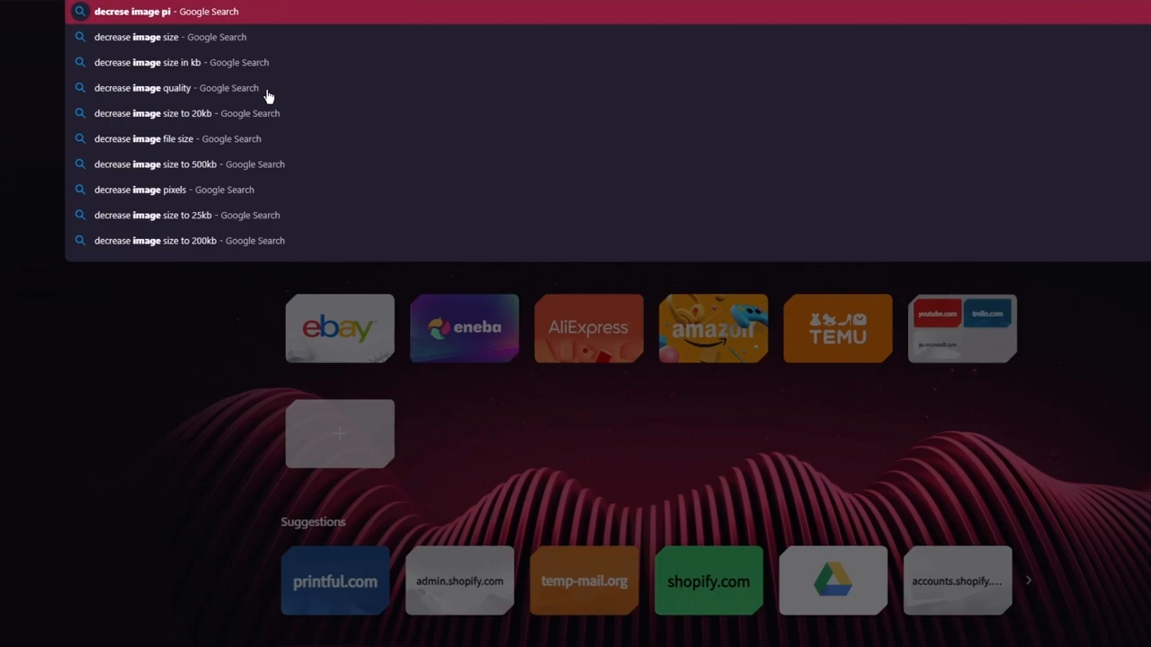
text(xels)
key(Return)
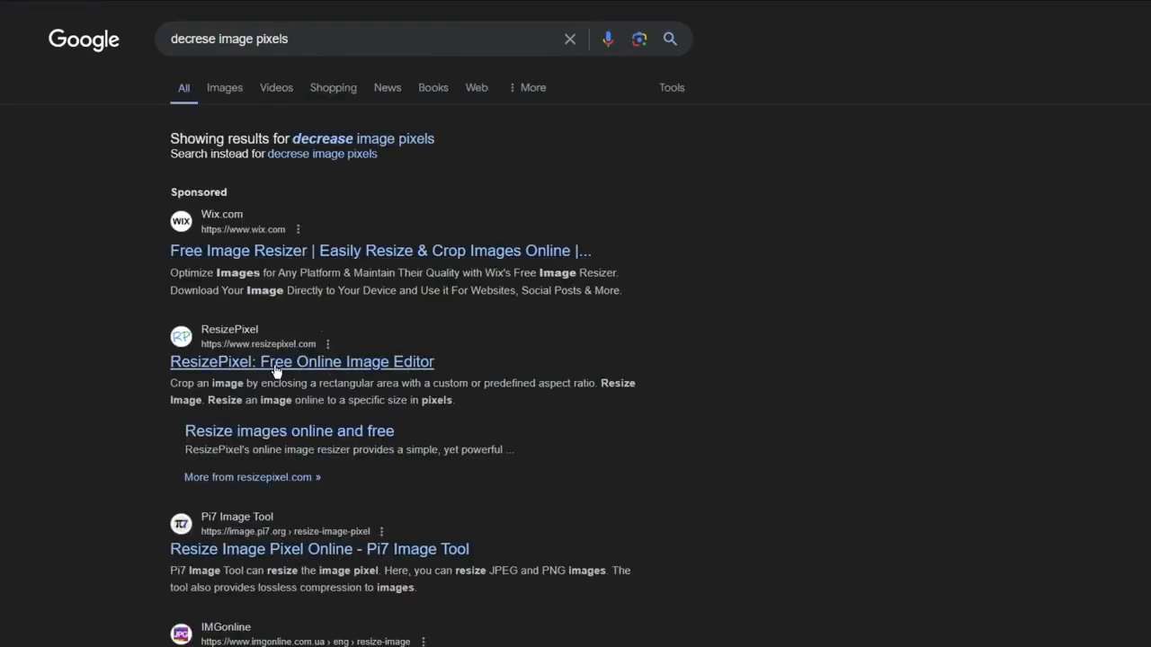
click(297, 369)
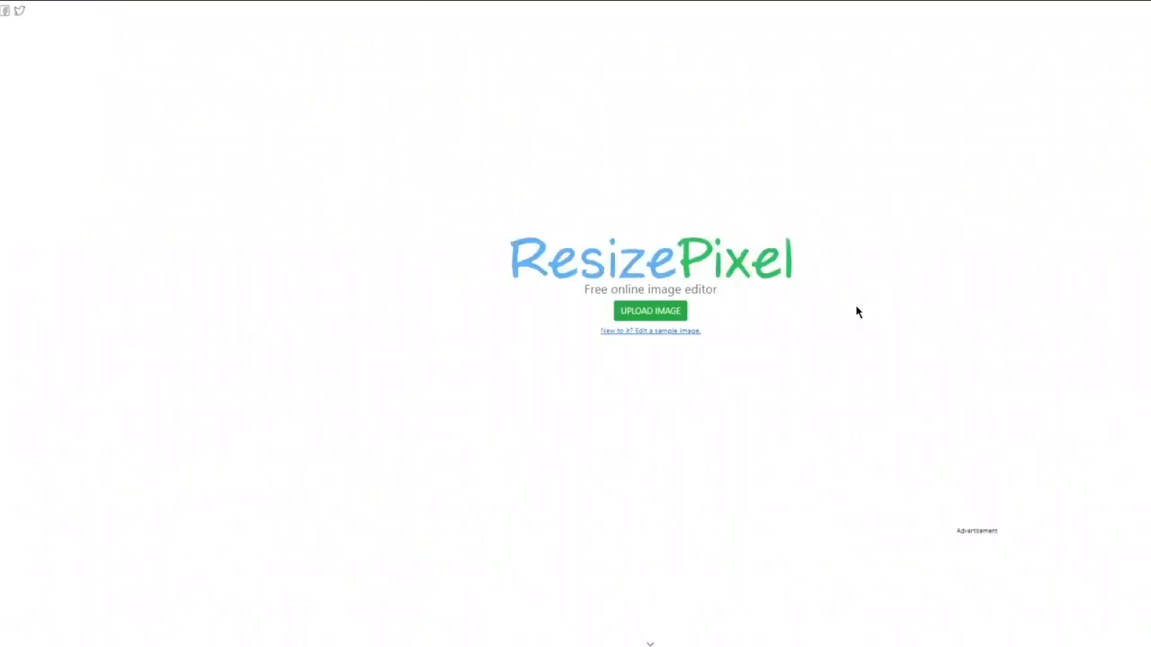
Upload the "statue front.png" hoodie image to ResizePixel for editing.
click(640, 318)
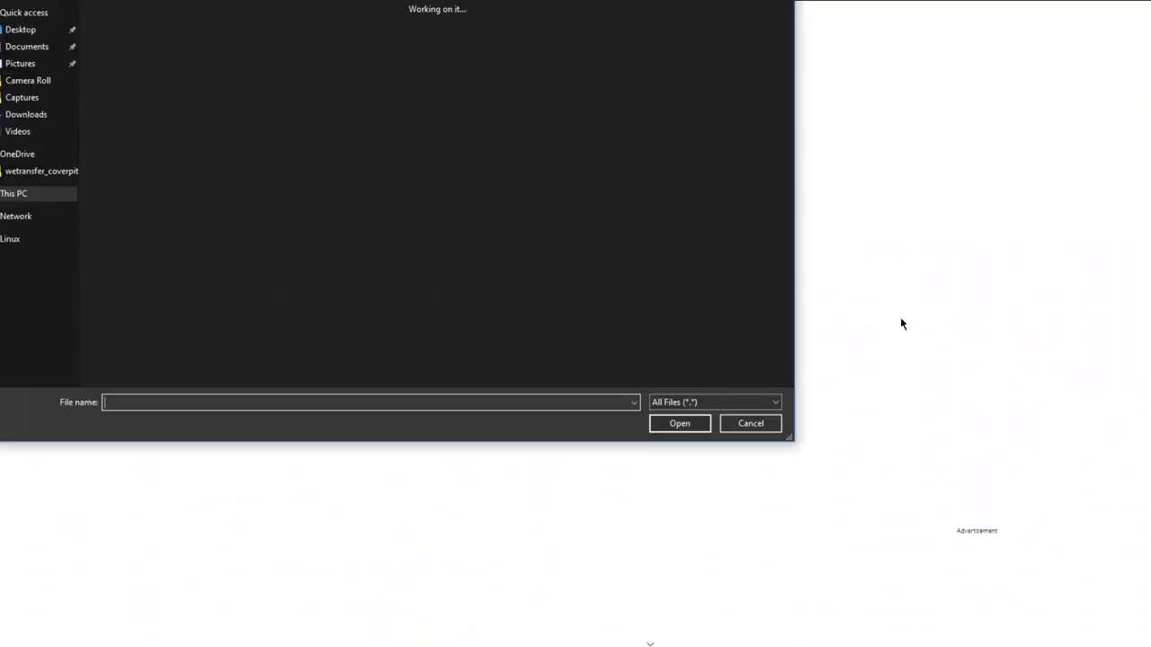
scroll(294, 300, down, 10)
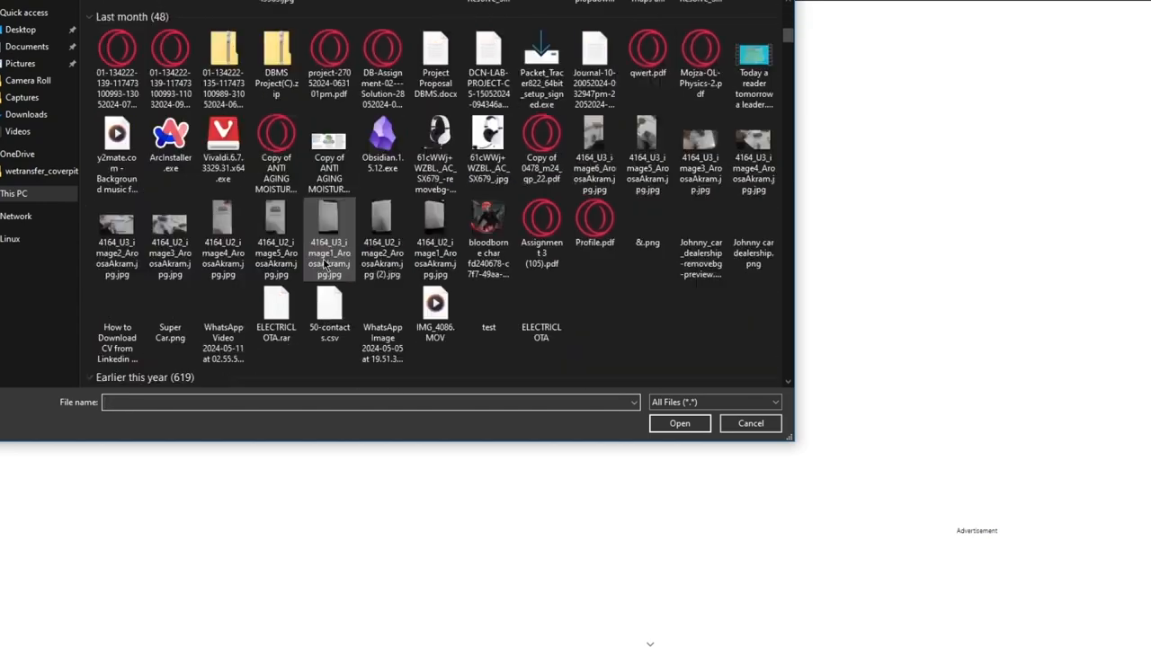
scroll(381, 261, down, 10)
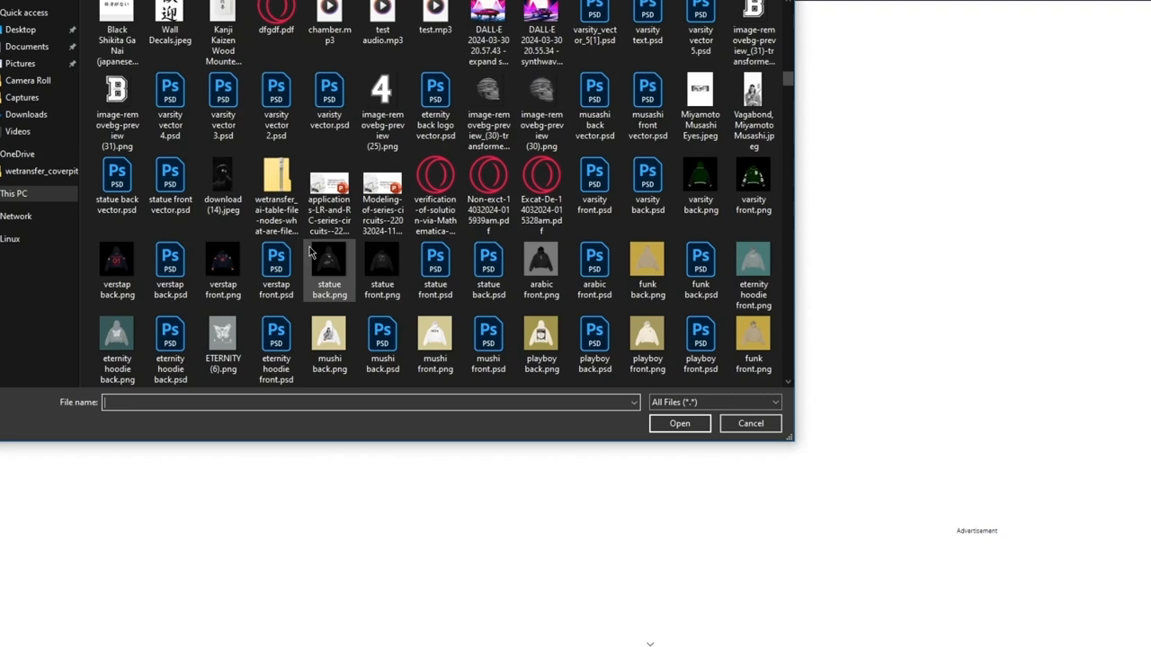
double_click(366, 264)
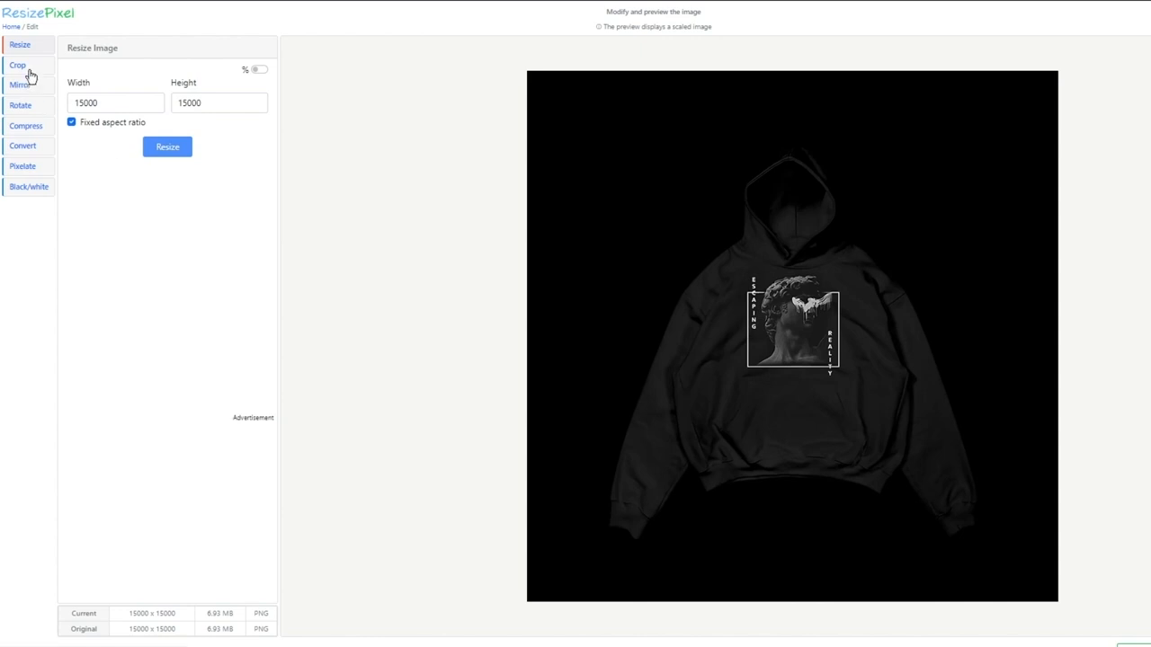
Enter a resize width of 1500 without applying it, and pixelate the hoodie image with a block size of 5 px.
click(97, 102)
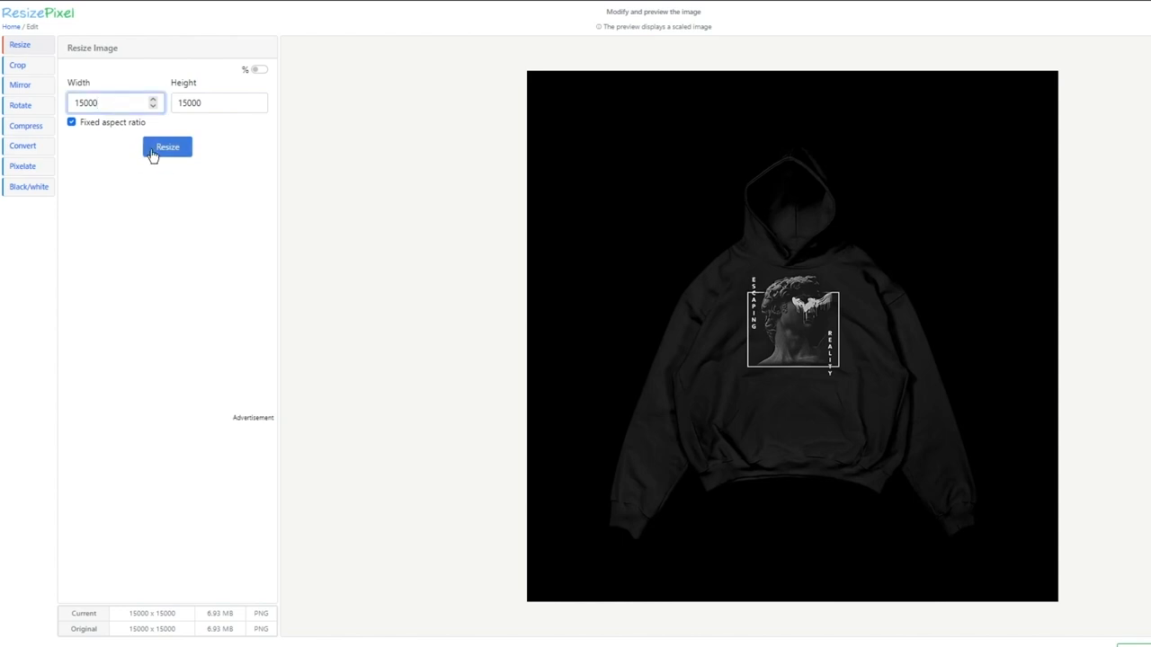
key(BackSpace)
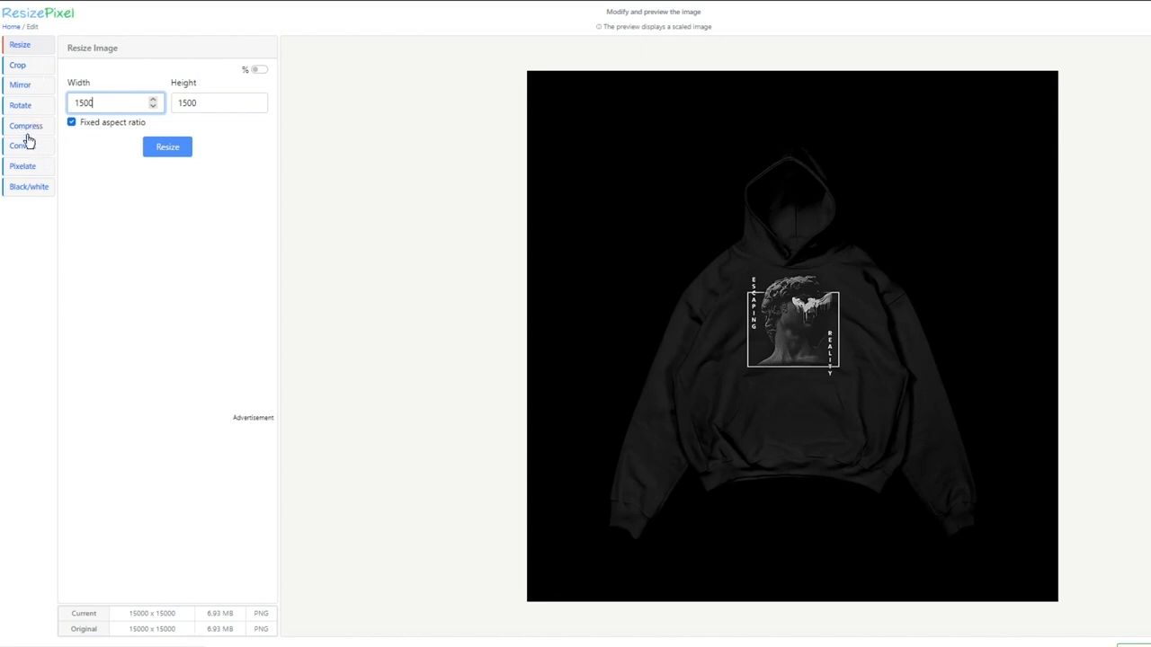
click(22, 168)
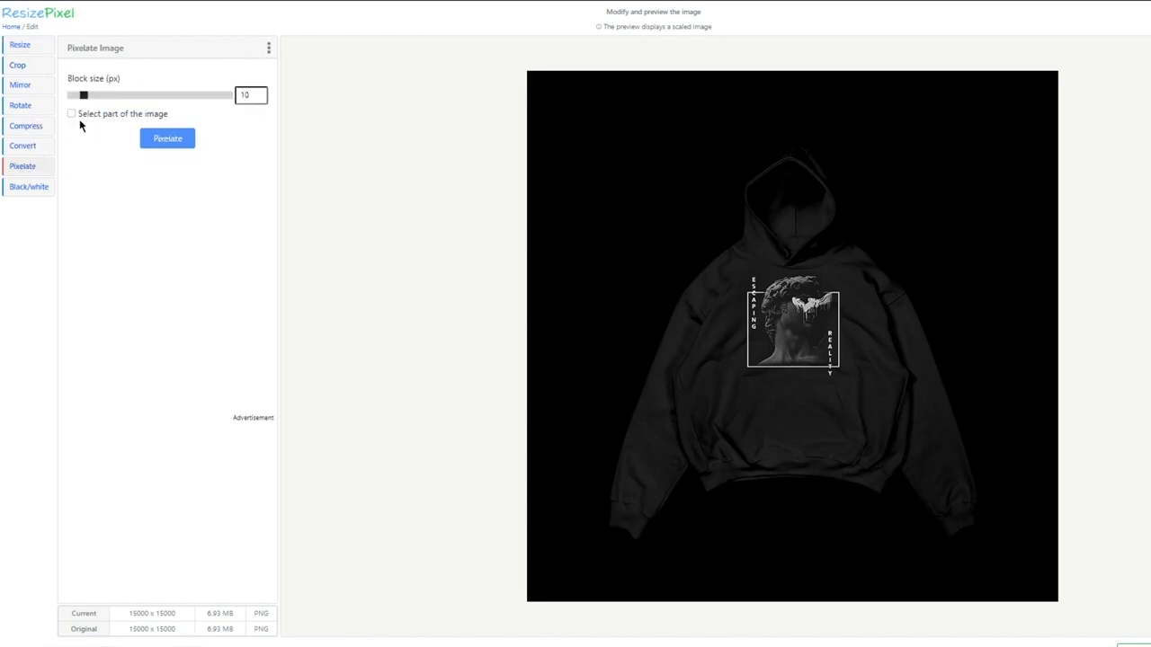
drag(84, 104, 75, 103)
click(157, 142)
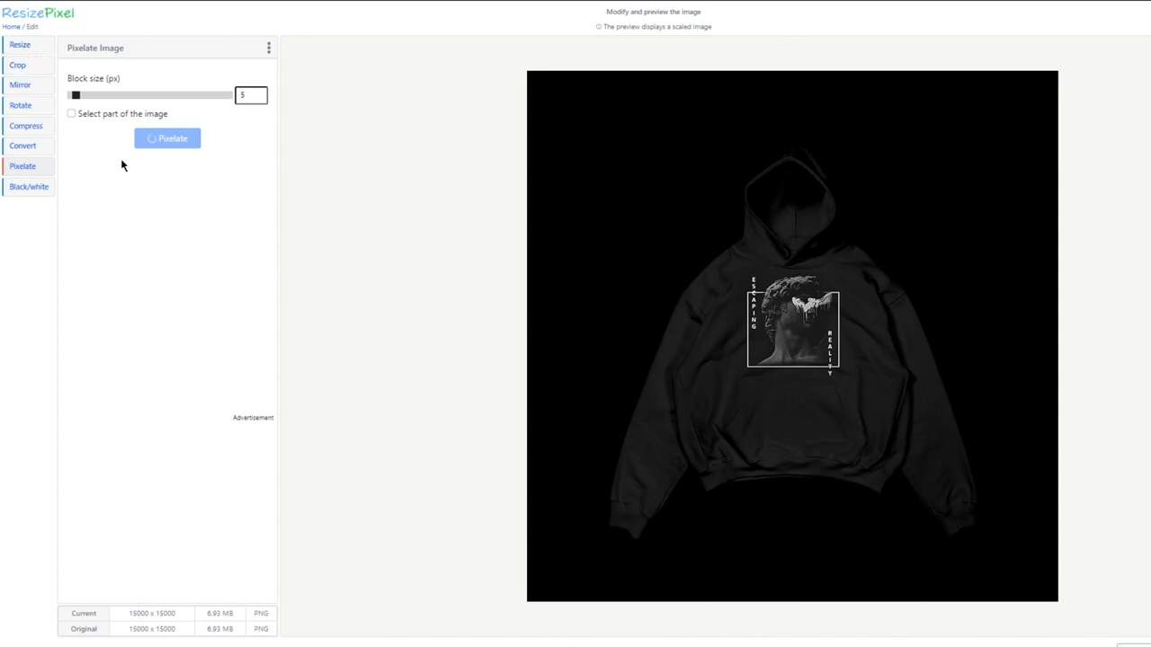
Switch to ChatGPT in a new browser tab and continue without logging in, for help with the product's description.
key(ctrl+t)
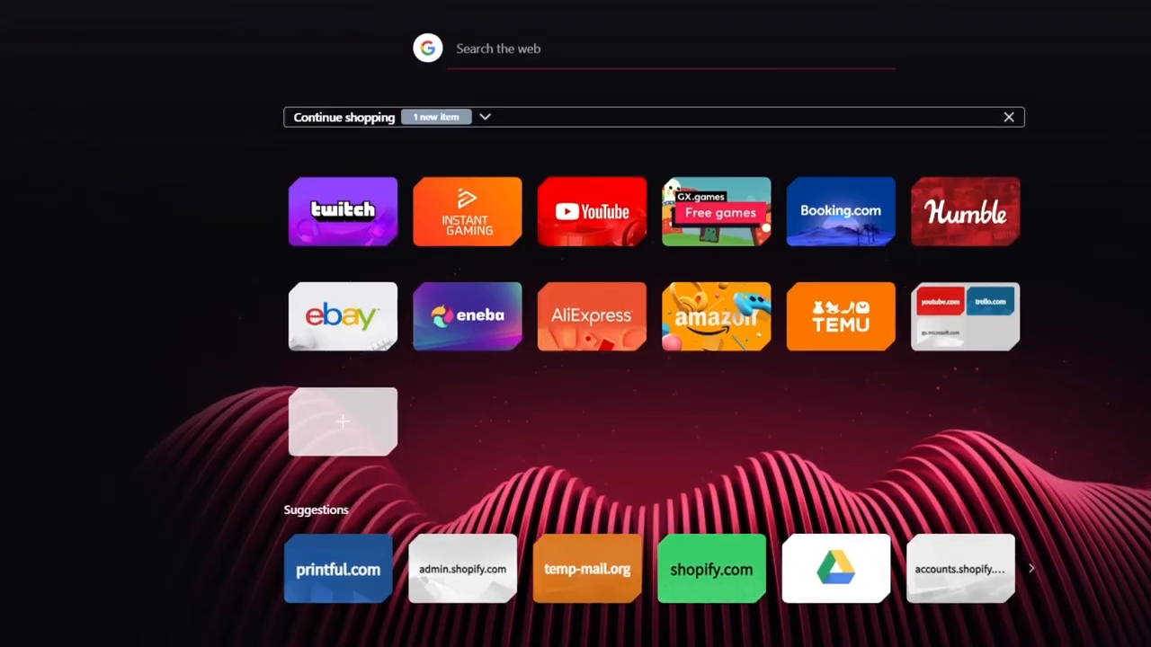
text(cha)
key(Return)
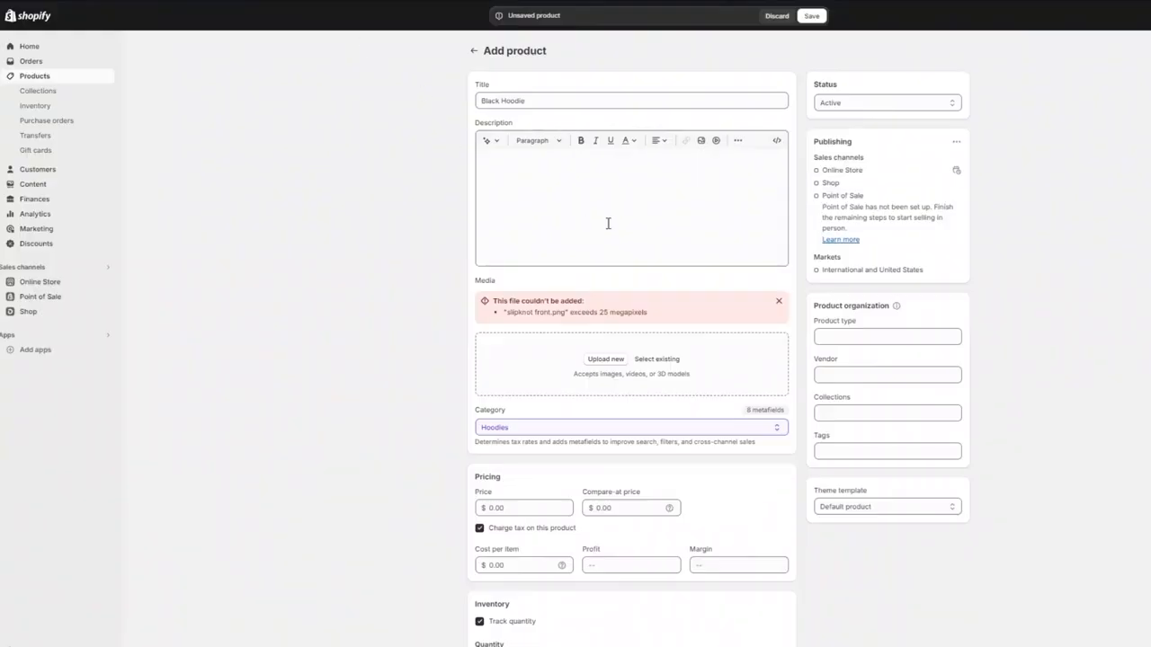
click(545, 182)
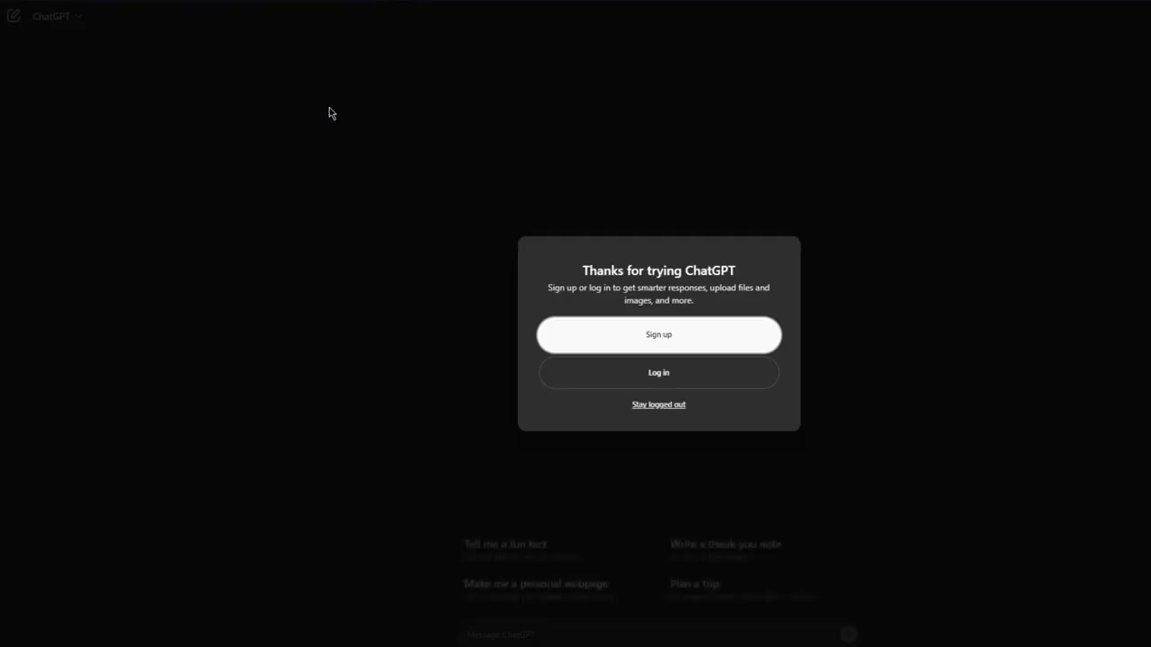
click(633, 405)
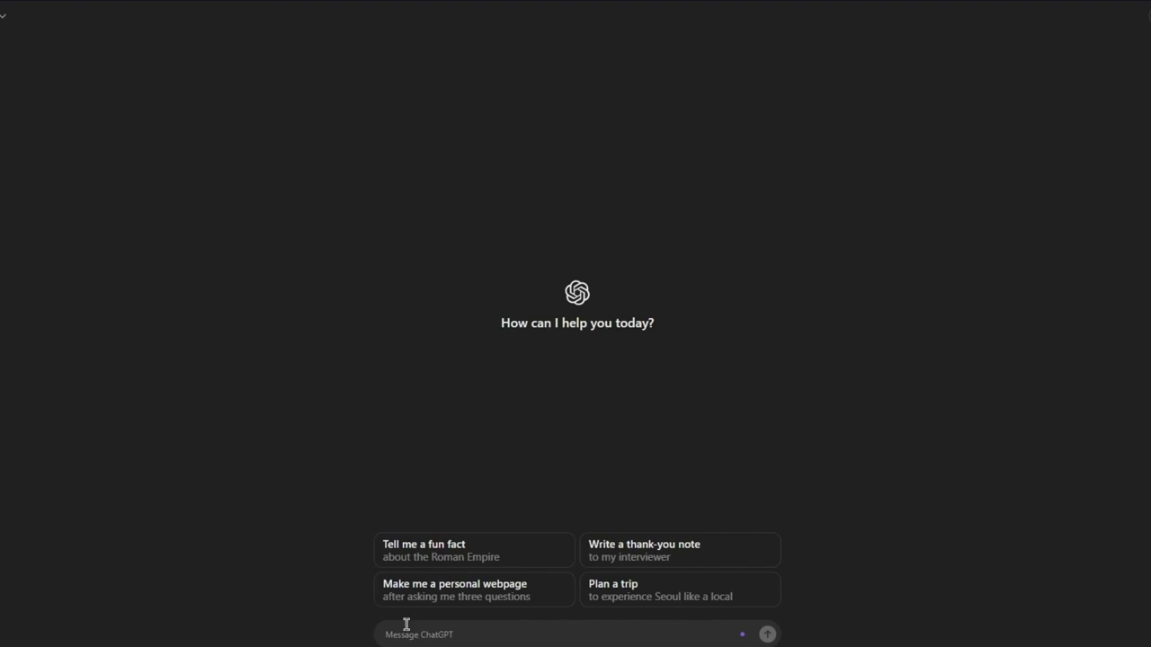
Ask ChatGPT to write a Shopify store description for a black gothic hoodie.
text(write me a store description on shopify for a black g)
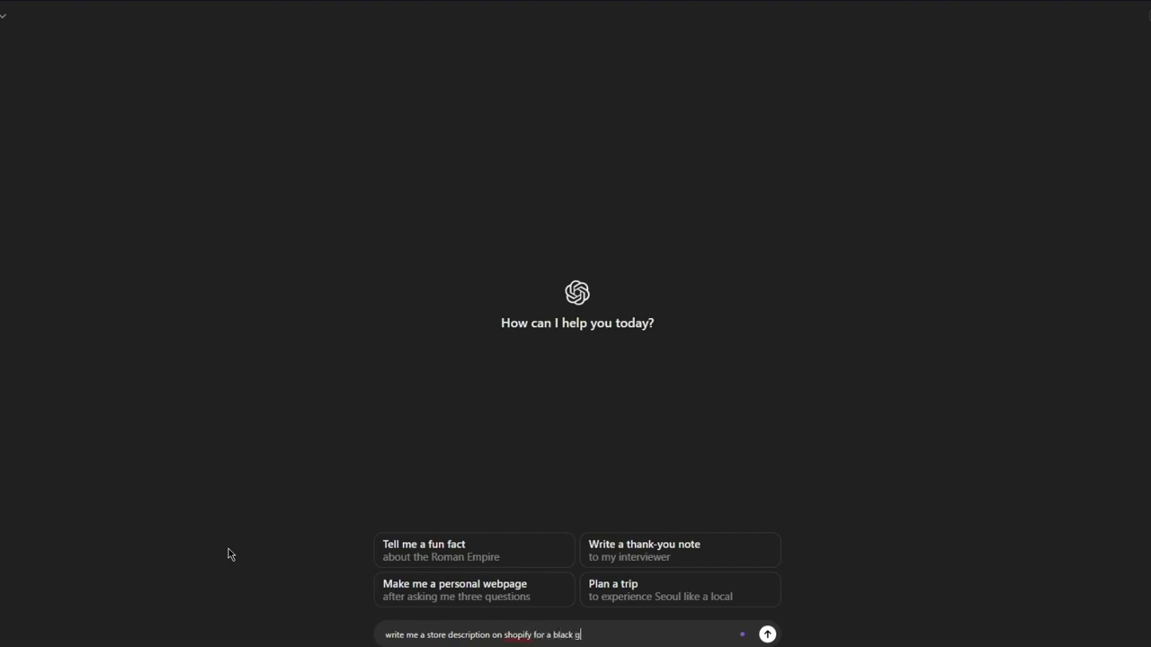
text(ic hooie)
key(Return)
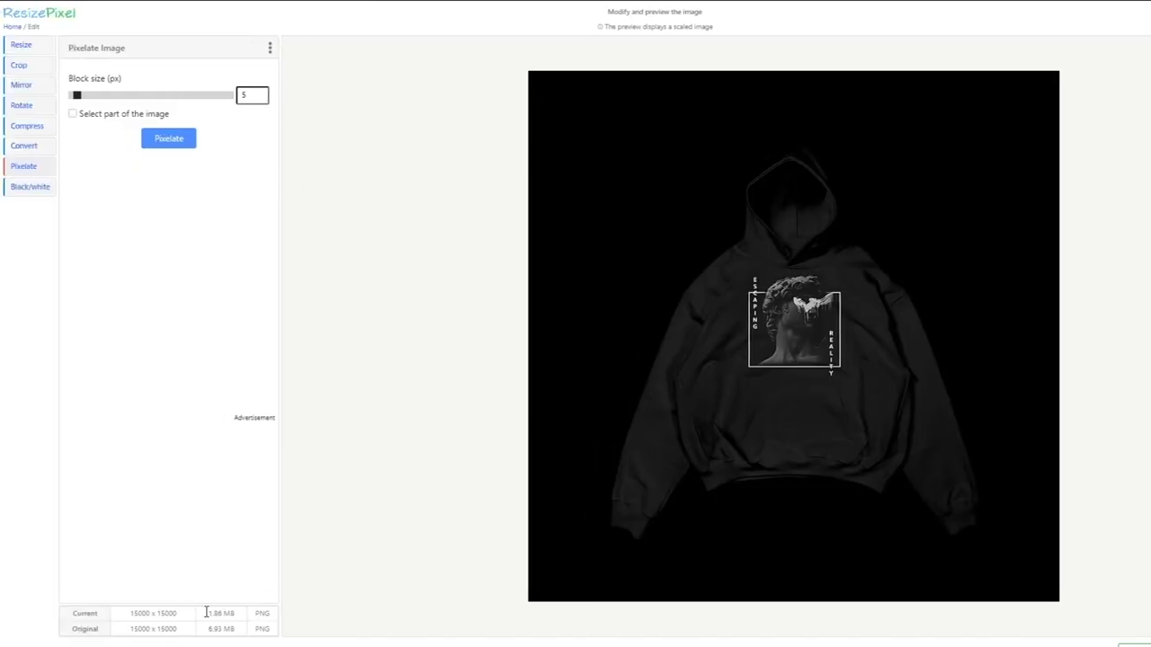
Switch to ResizePixel and resize the hoodie image to 1500 x 1500 with the aspect ratio fixed.
click(16, 43)
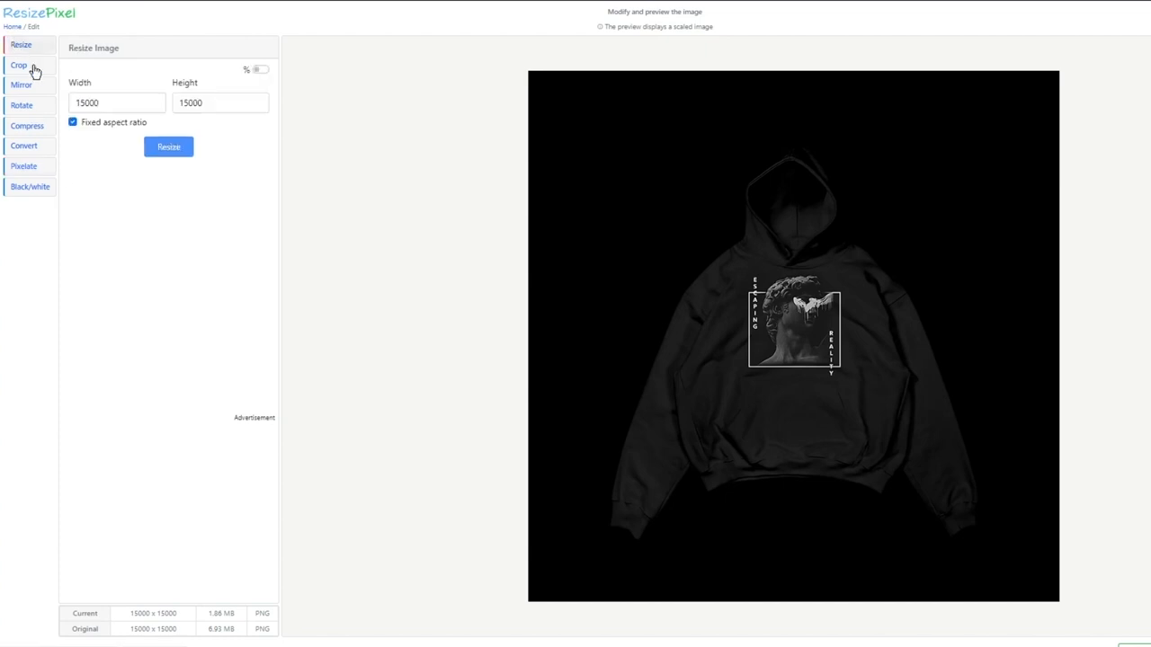
click(122, 101)
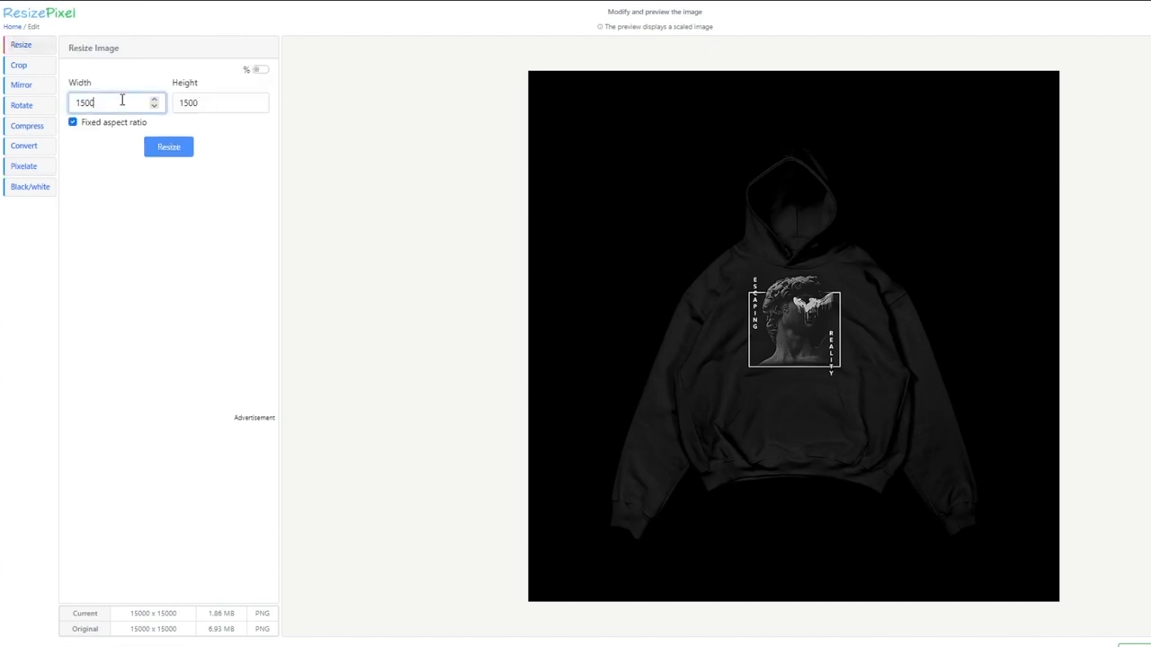
click(221, 100)
click(172, 146)
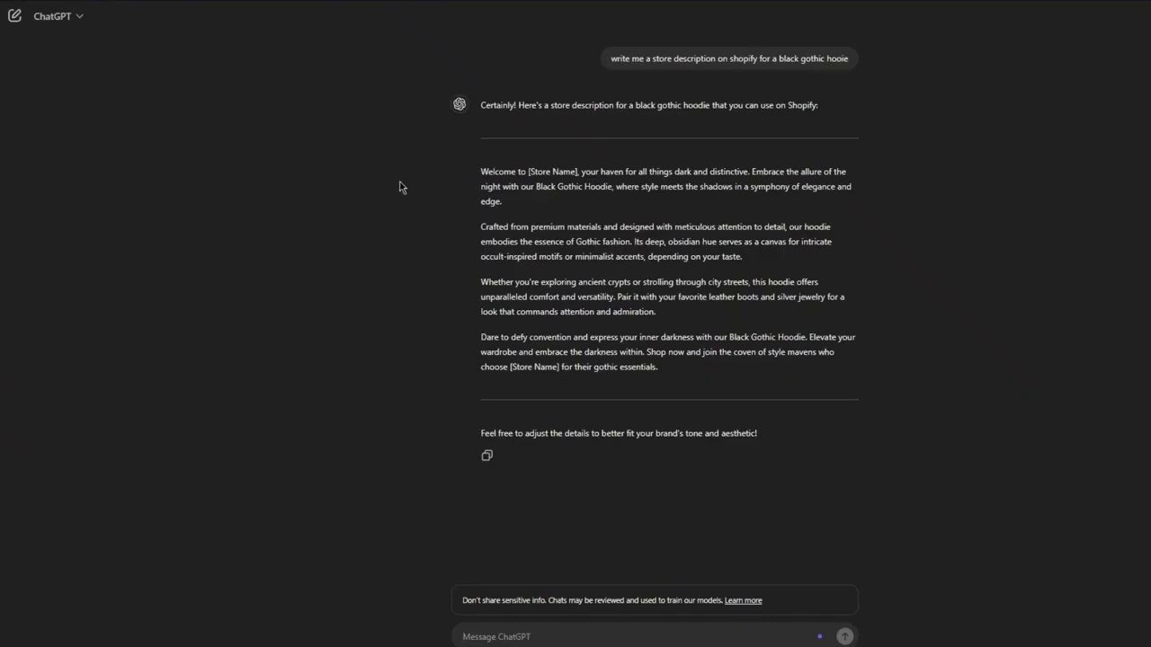
Copy the last three description paragraphs from ChatGPT, starting at "Crafted from premium materials", and paste them into the Shopify product description.
drag(480, 230, 733, 367)
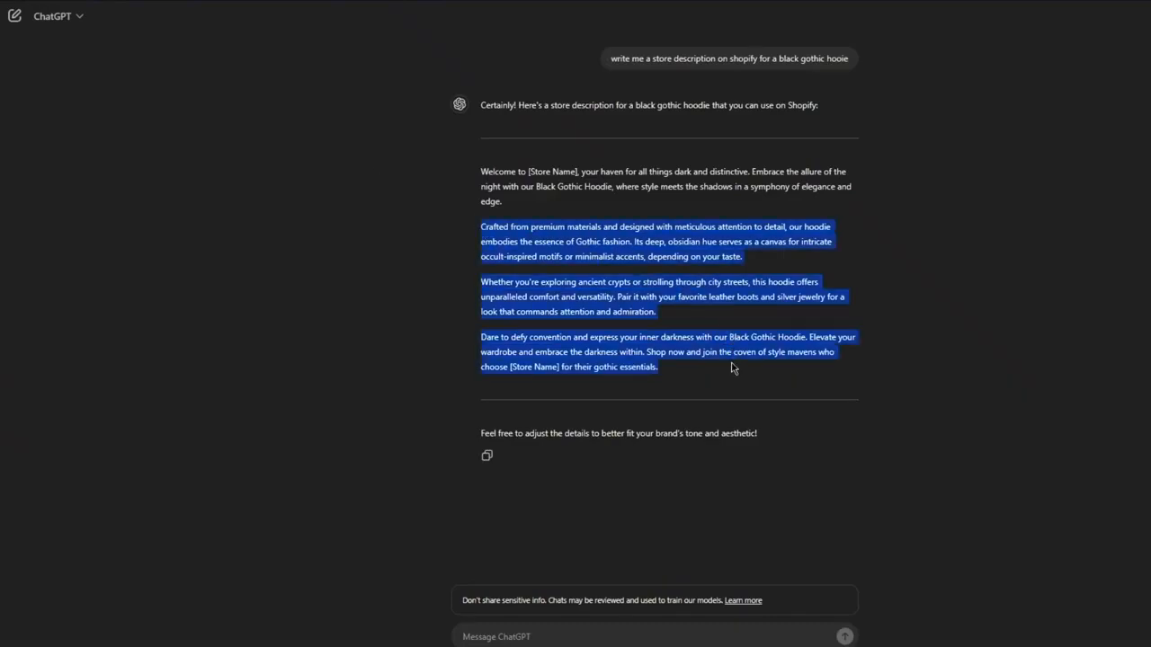
right_click(689, 339)
click(738, 381)
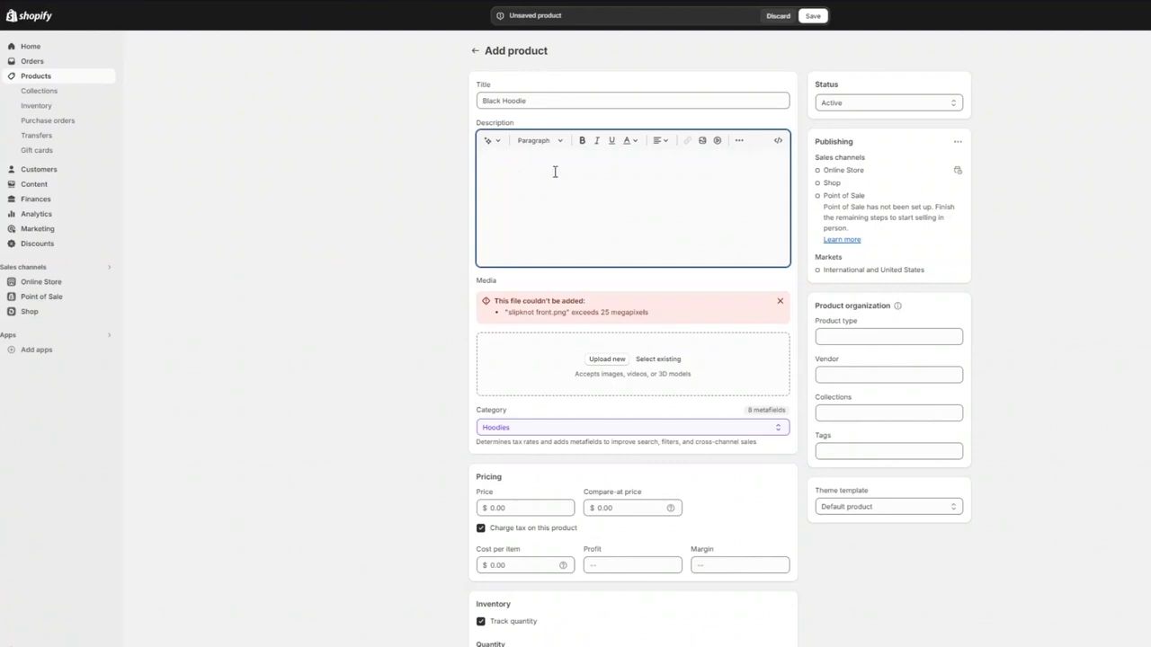
right_click(555, 171)
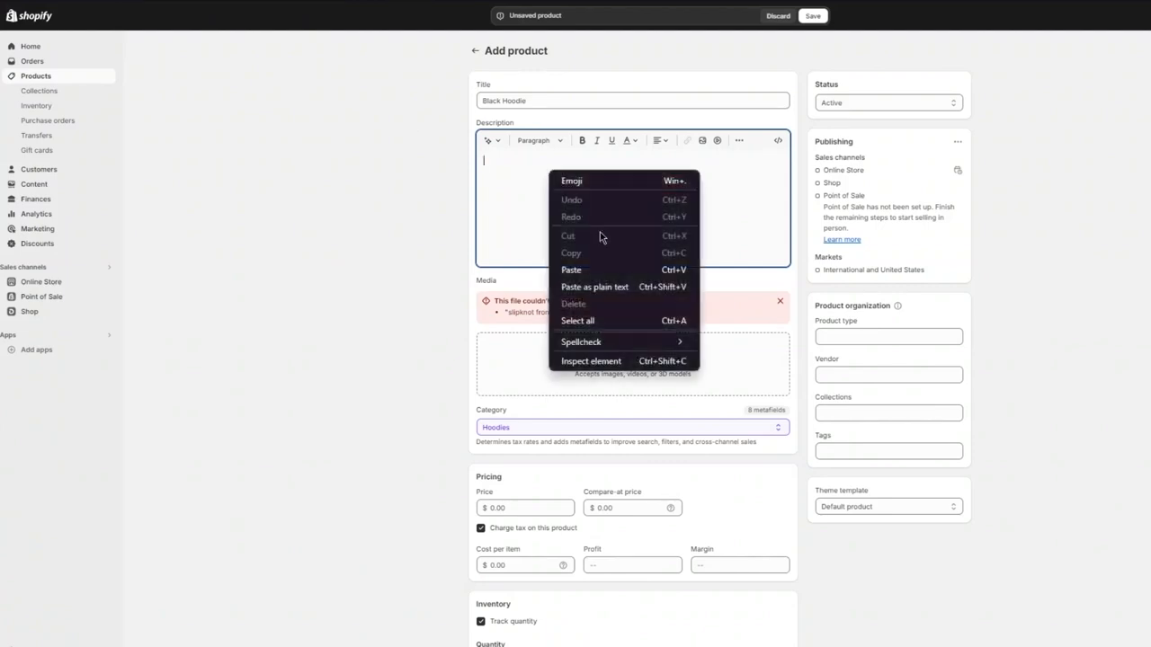
click(572, 267)
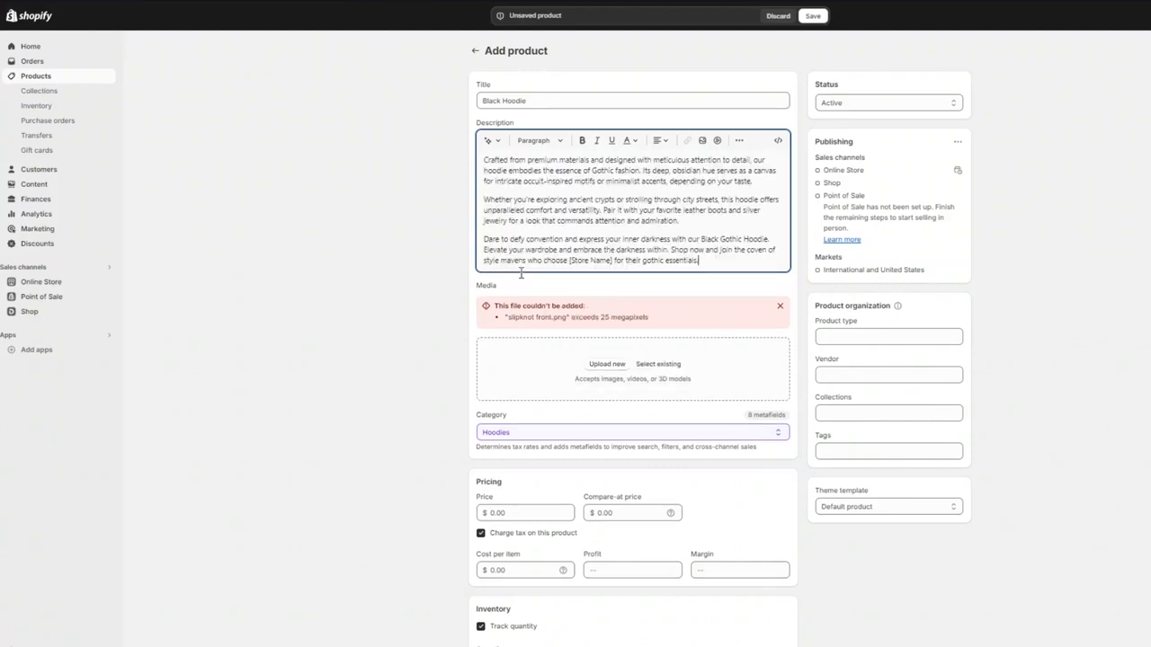
Set the product's price to 25.99 and its compare-at price to 29.99, leaving the cost per item empty.
scroll(342, 337, down, 3)
scroll(419, 325, down, 2)
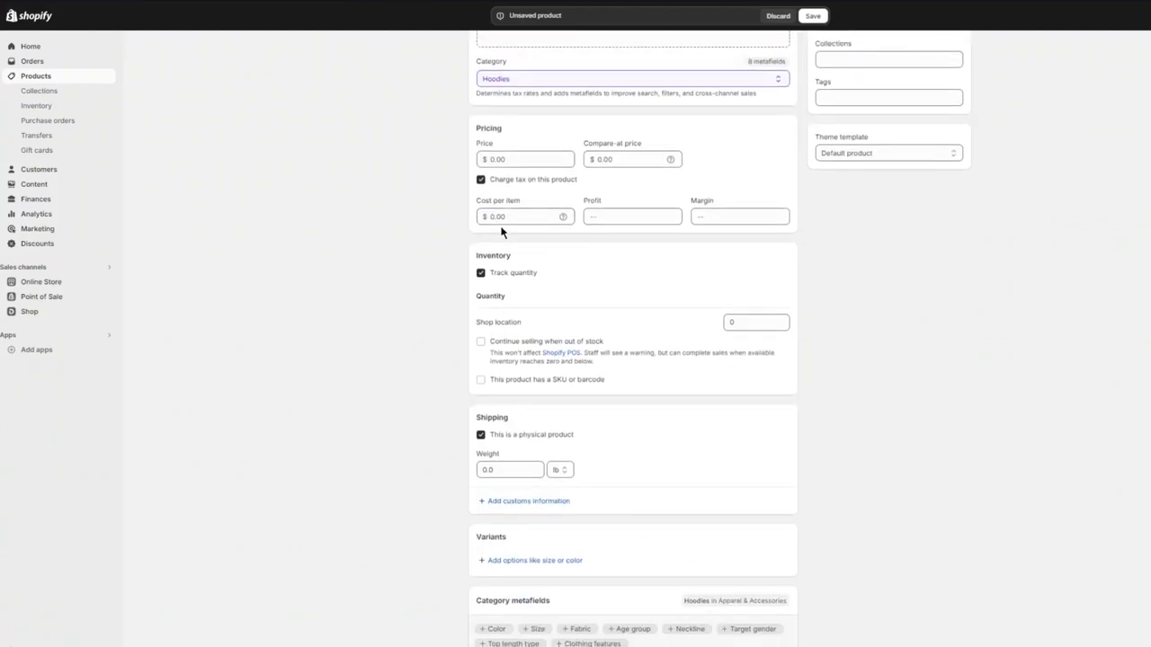
click(533, 158)
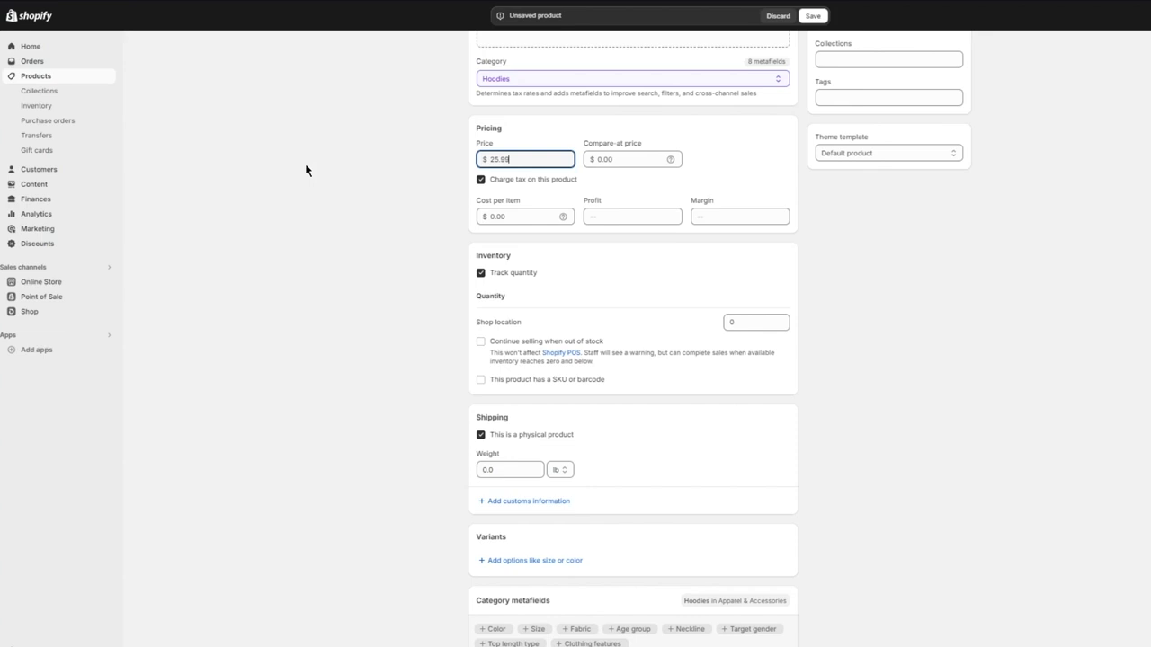
click(619, 159)
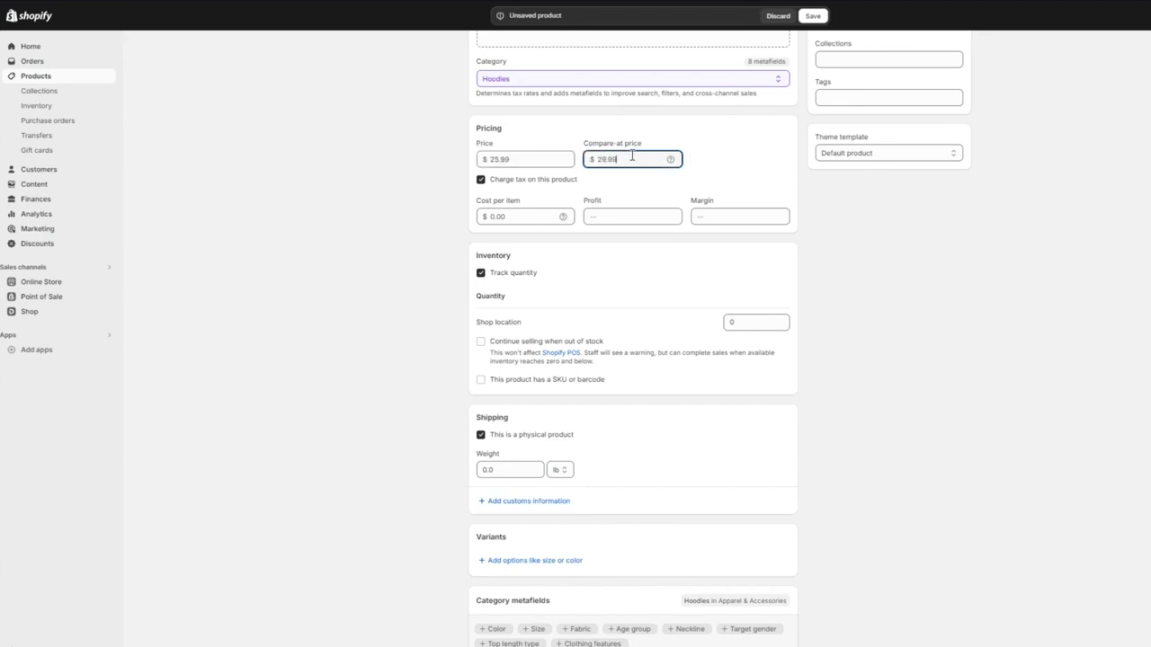
click(533, 217)
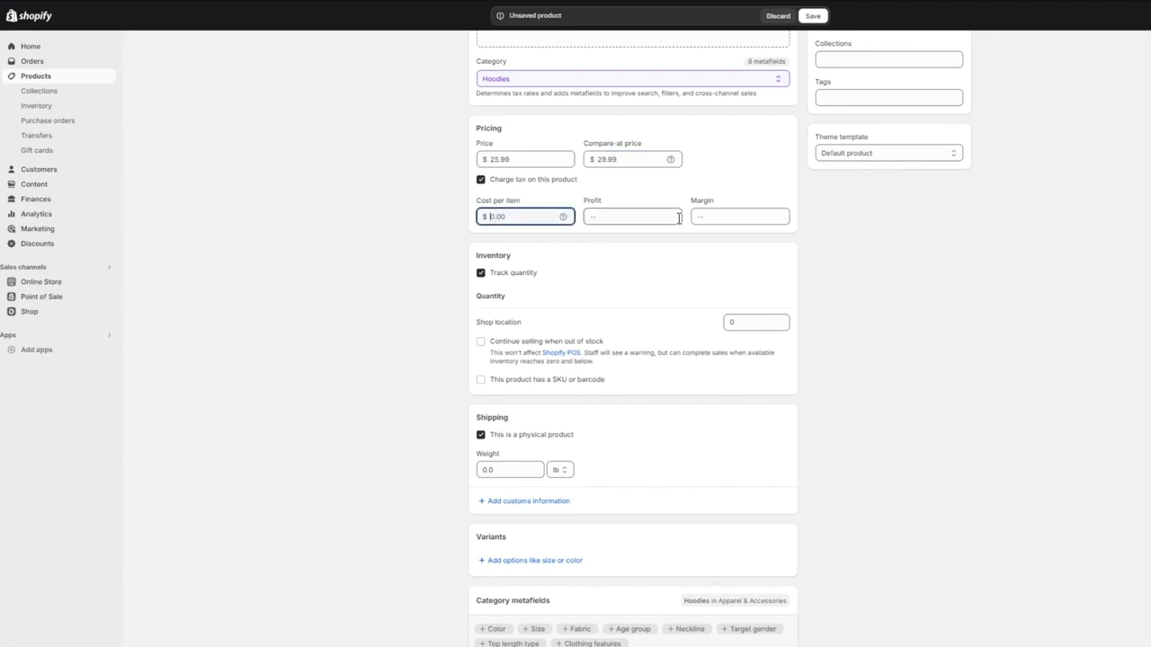
scroll(782, 244, down, 2)
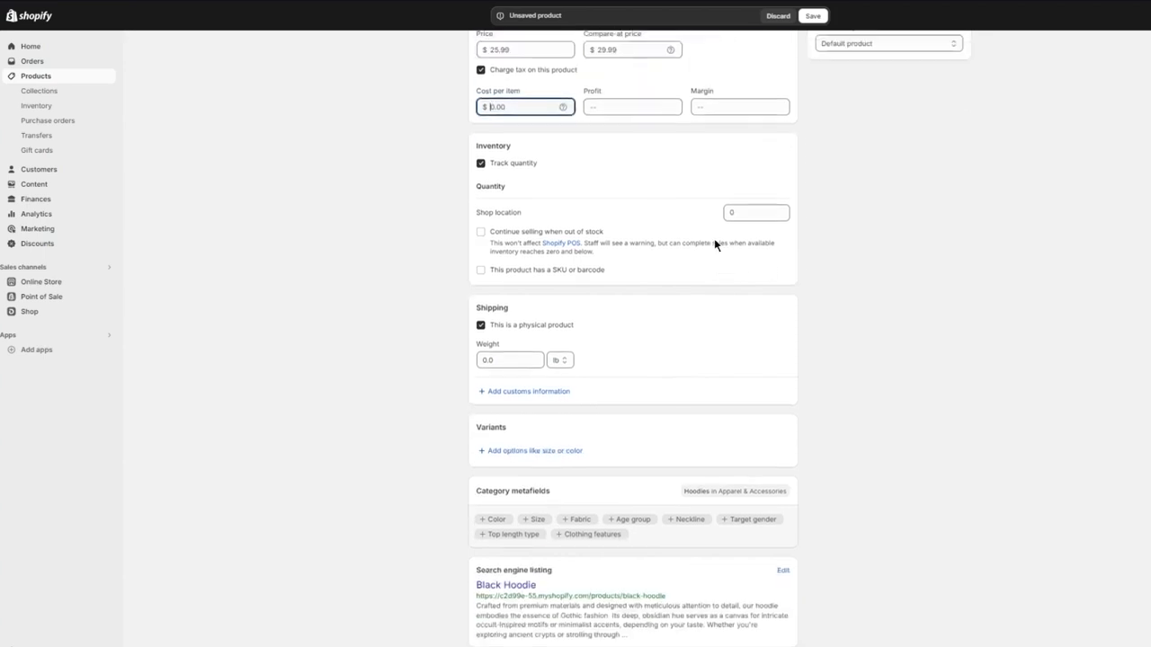
scroll(717, 244, up, 2)
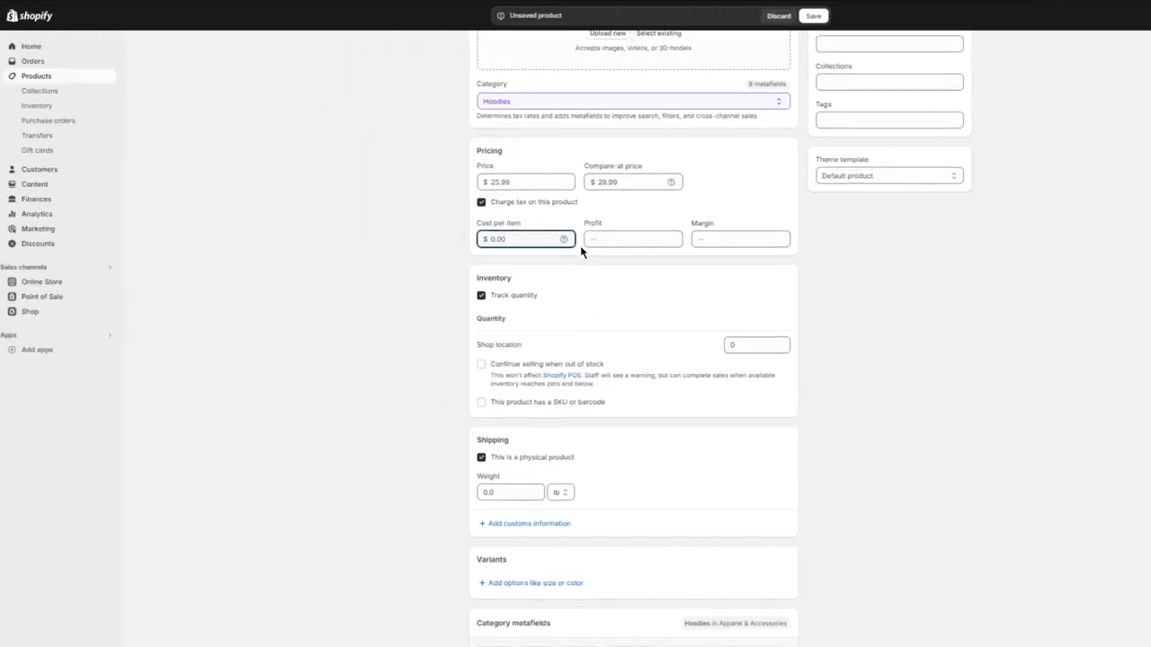
Upload the resized image "statue front (1).png" as the product's media.
scroll(586, 250, up, 4)
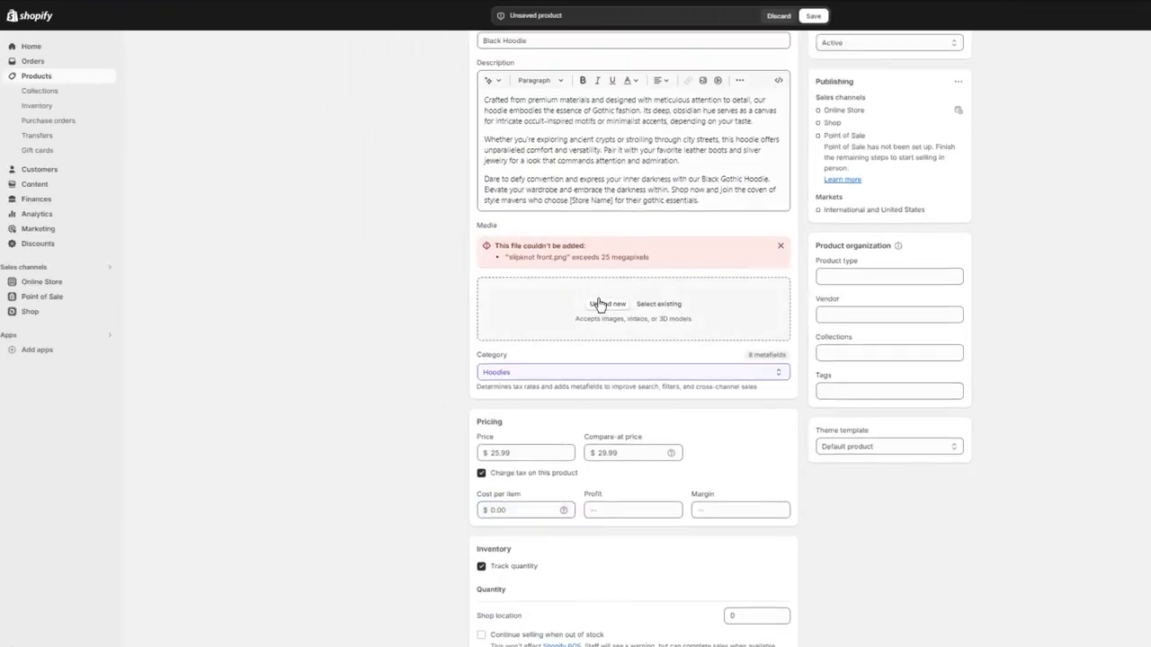
click(599, 304)
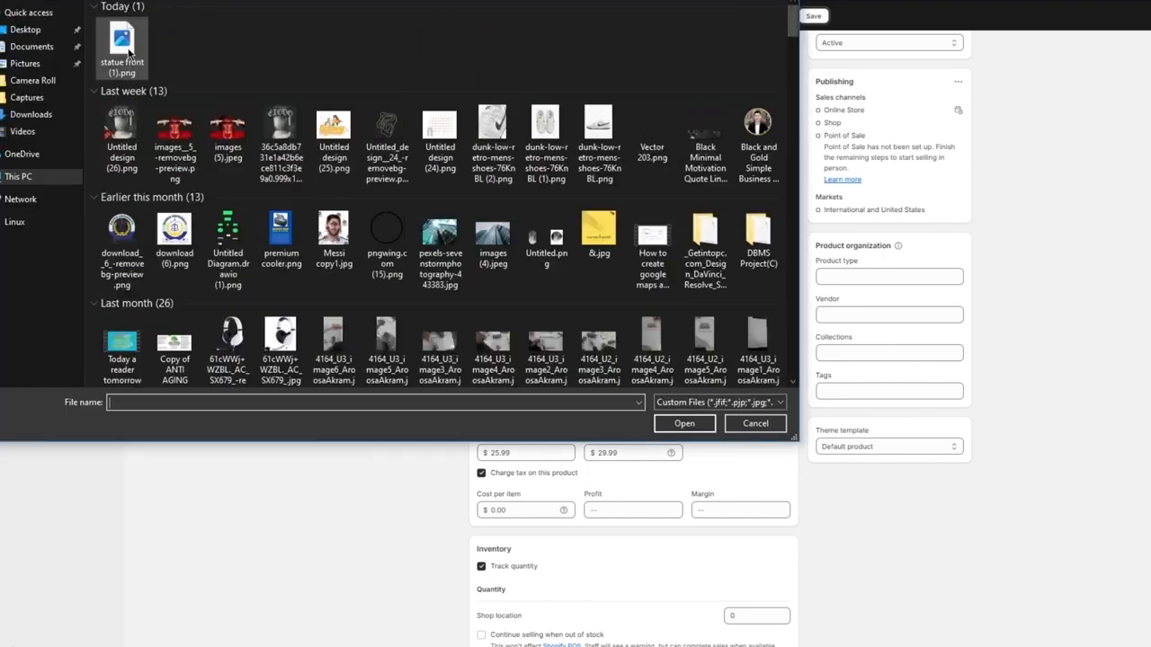
double_click(128, 54)
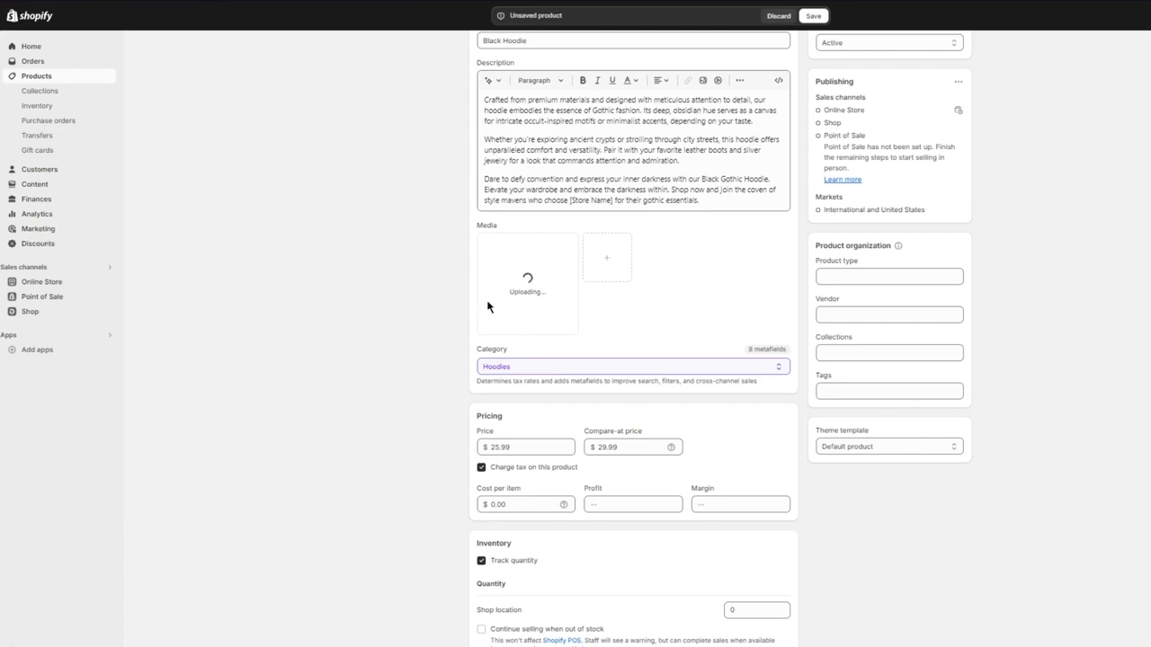
scroll(304, 269, up, 2)
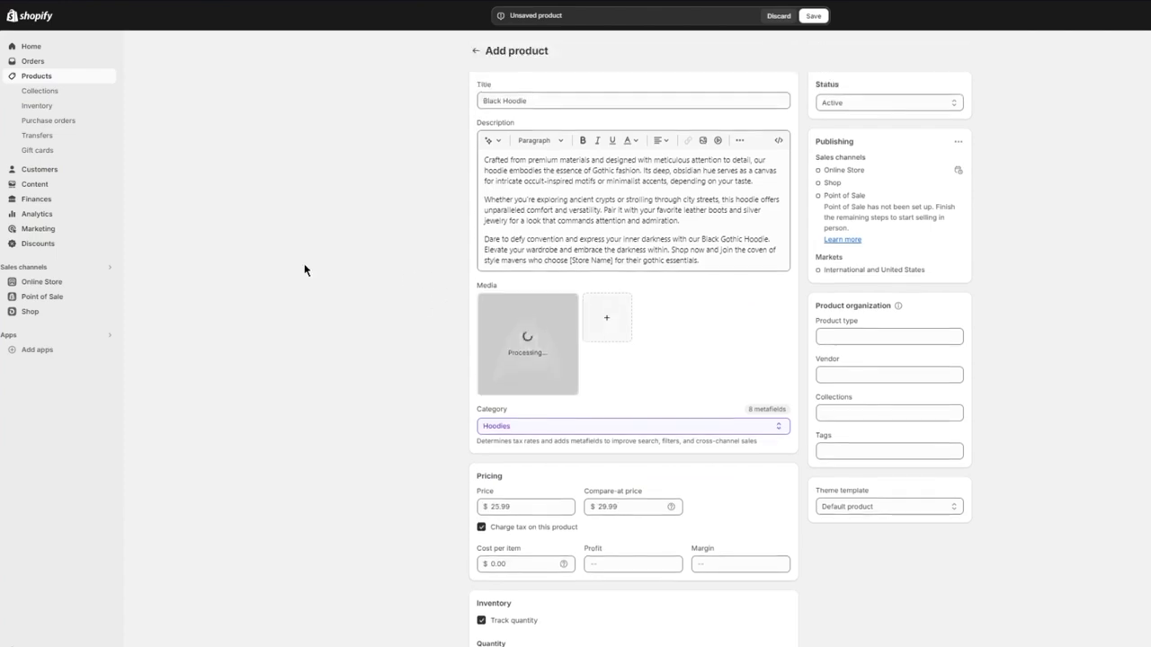
Set the shop location quantity to 1000000, and turn "Continue selling when out of stock" on and off again.
scroll(304, 269, down, 5)
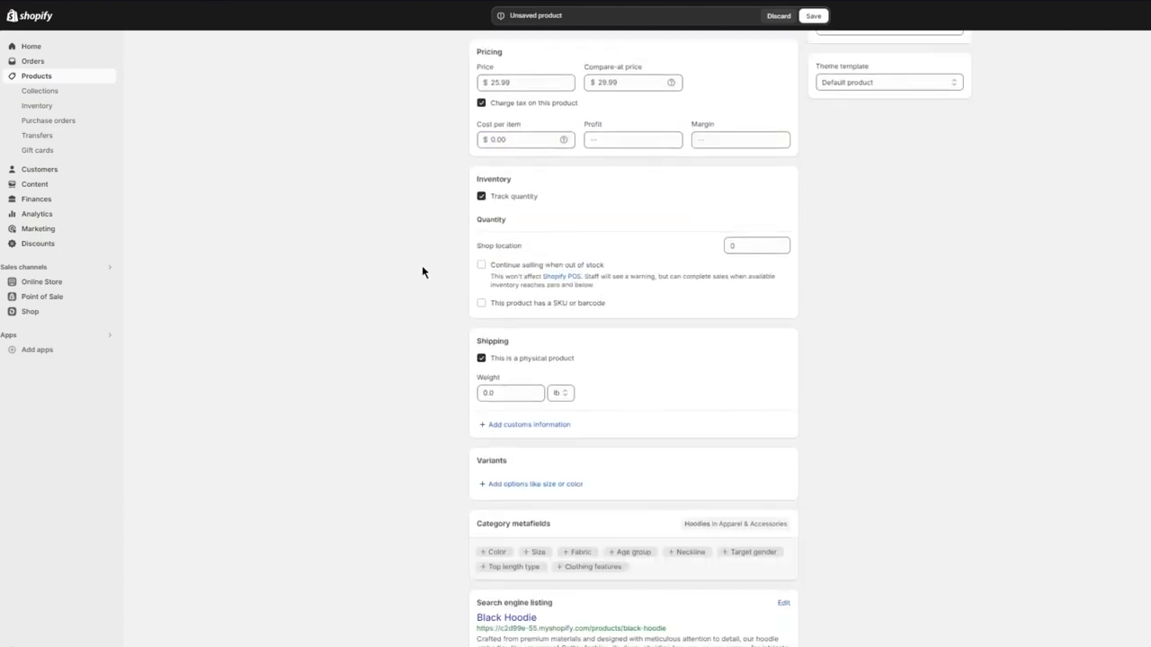
double_click(758, 246)
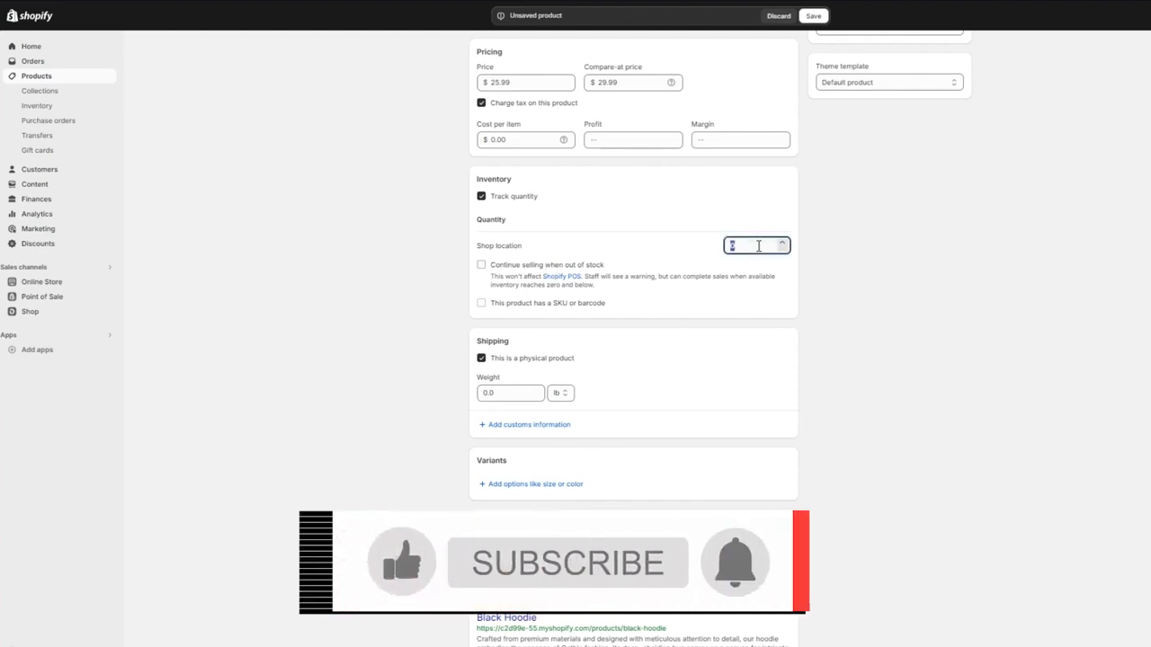
text(10)
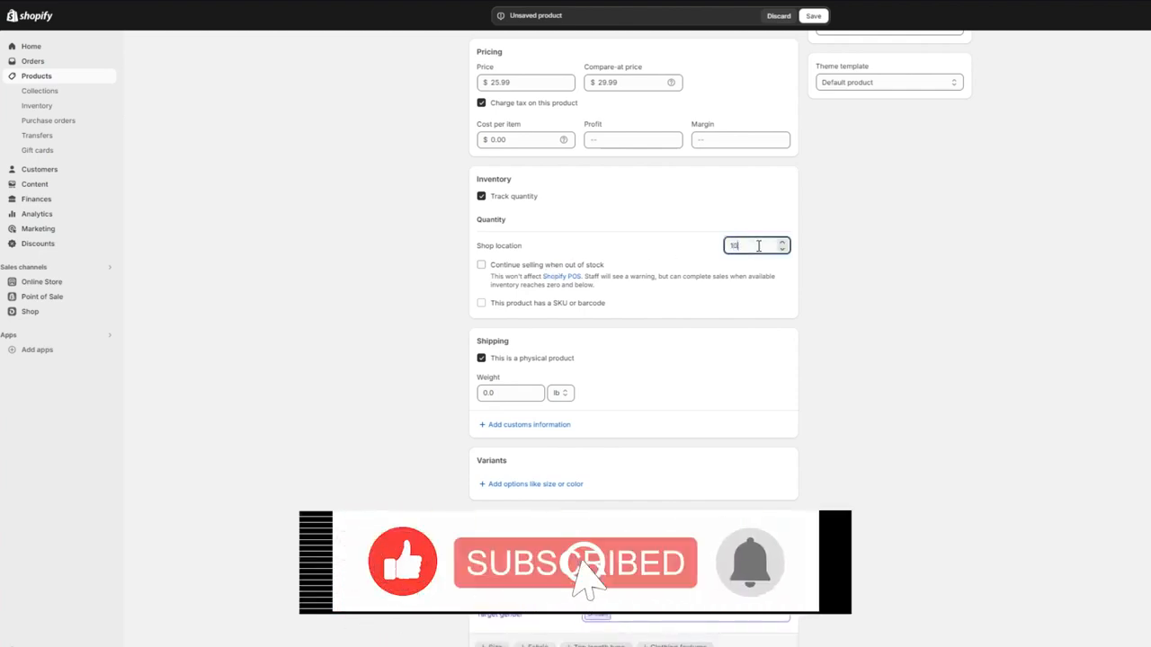
text(00000)
click(919, 265)
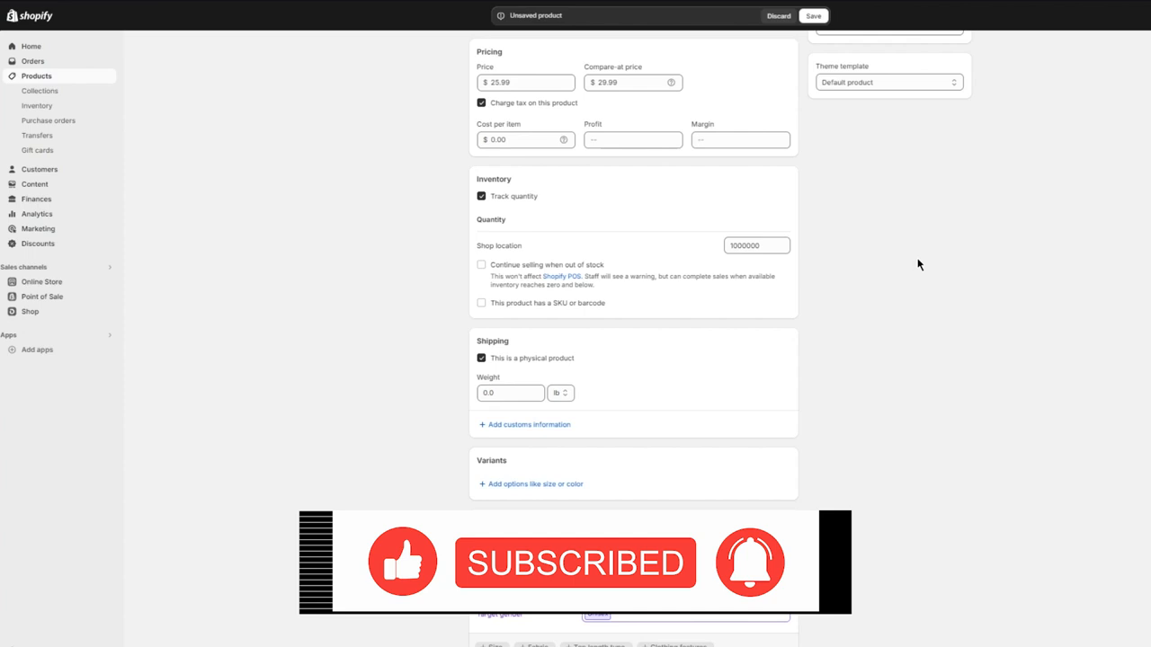
click(493, 270)
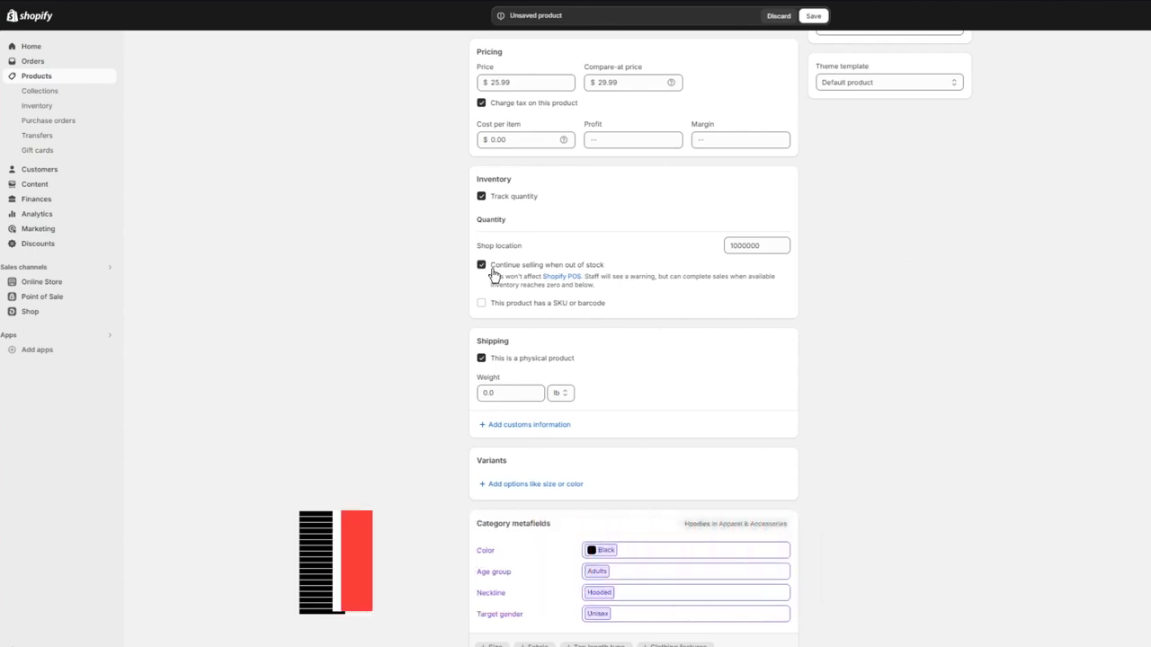
click(493, 271)
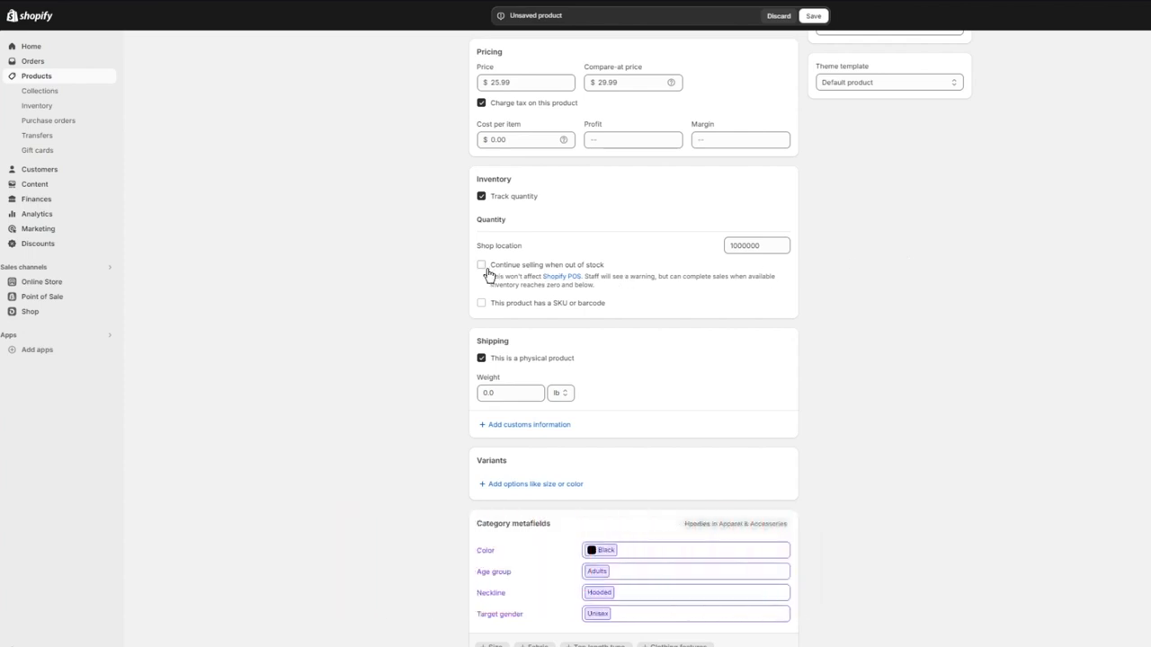
Set the product's shipping weight to 1.0 kg.
scroll(361, 274, down, 2)
click(484, 258)
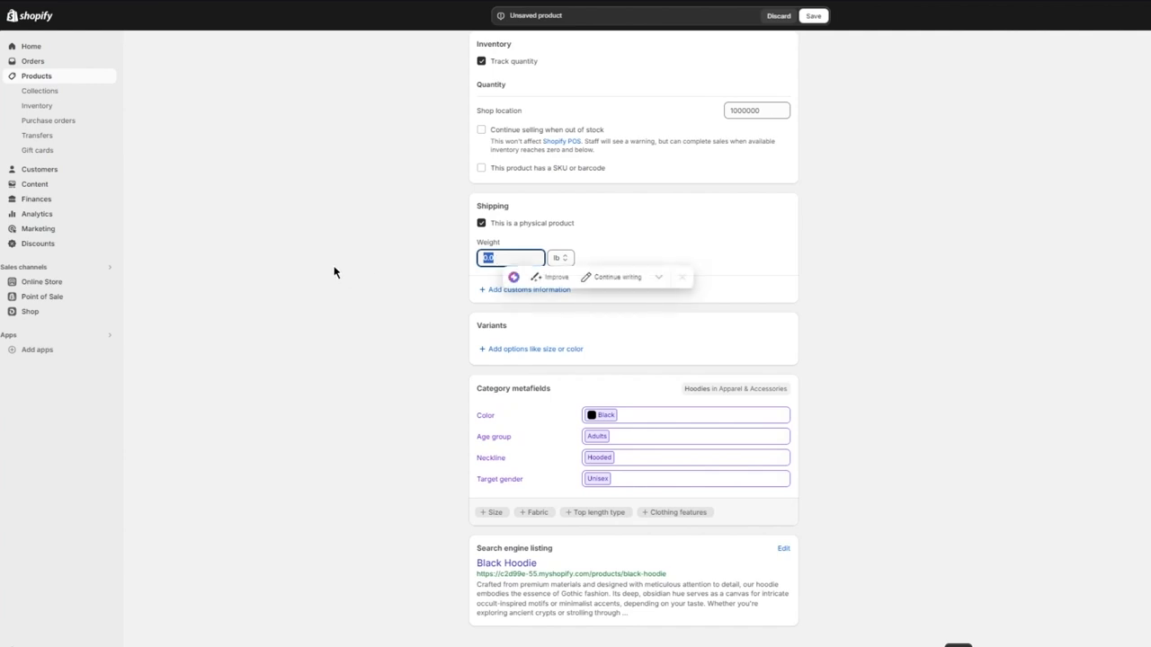
text(1)
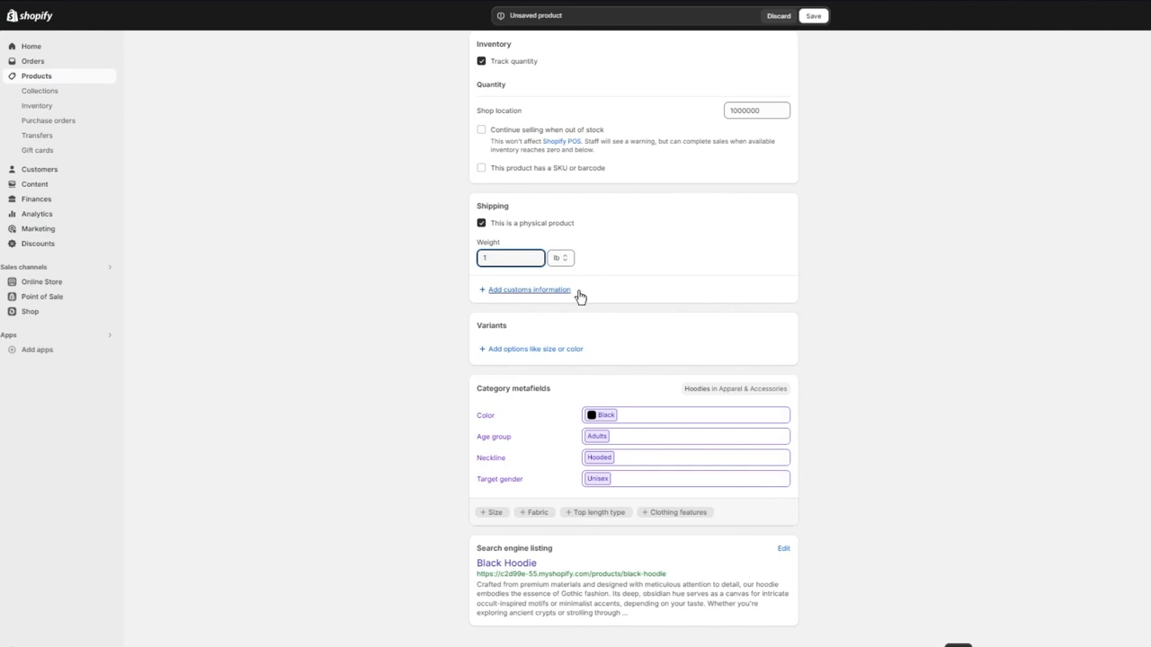
click(560, 258)
click(561, 291)
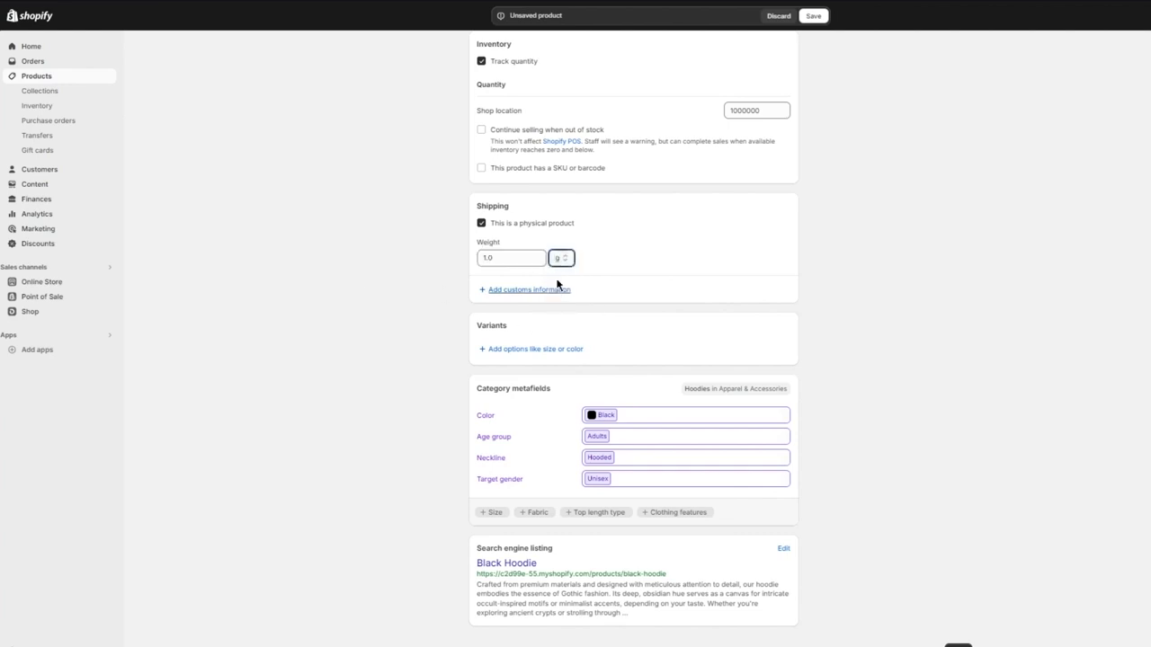
click(561, 258)
click(561, 290)
Review the completed product form and save the new Black Hoodie product.
scroll(822, 360, up, 6)
scroll(803, 362, down, 4)
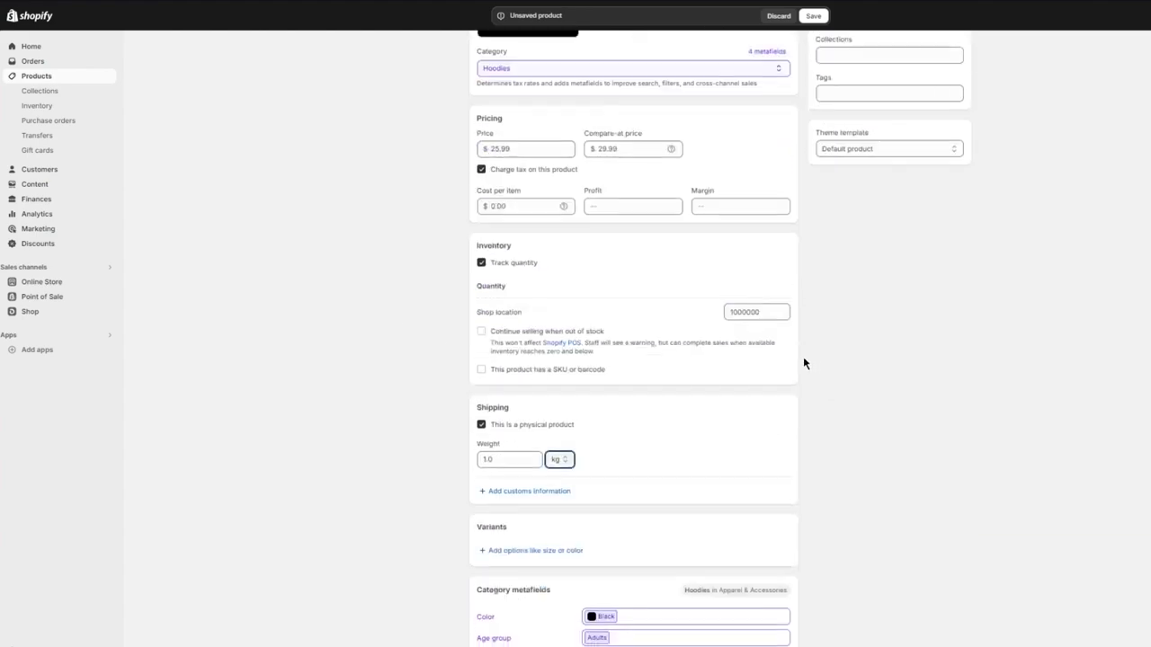
scroll(803, 360, down, 3)
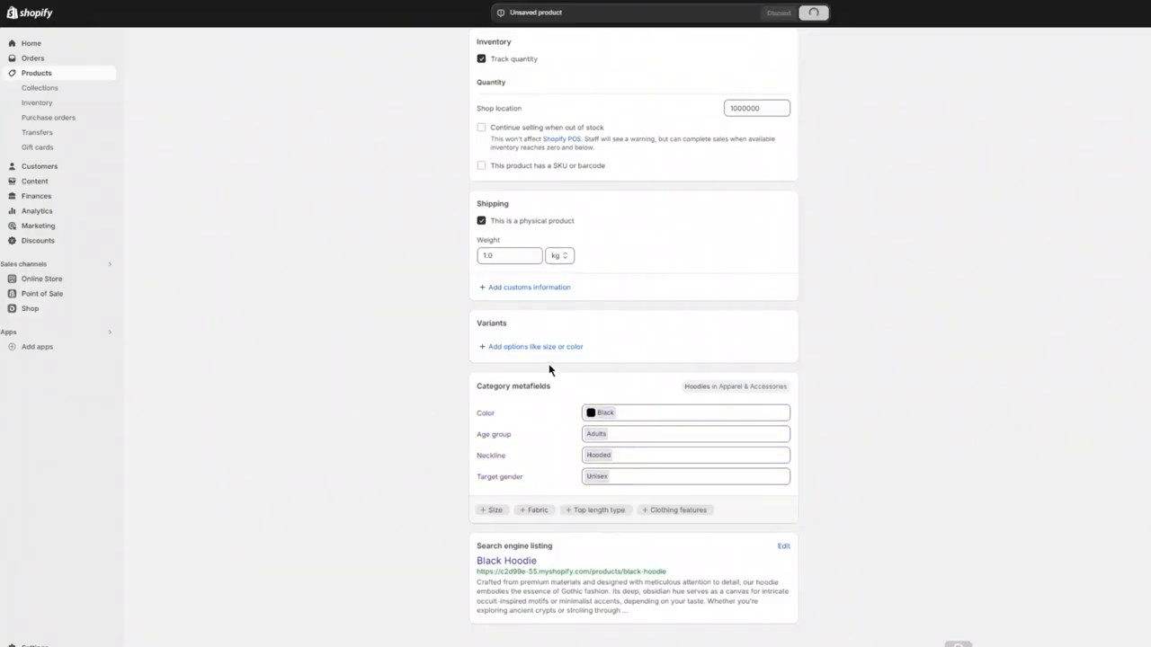
scroll(550, 369, up, 6)
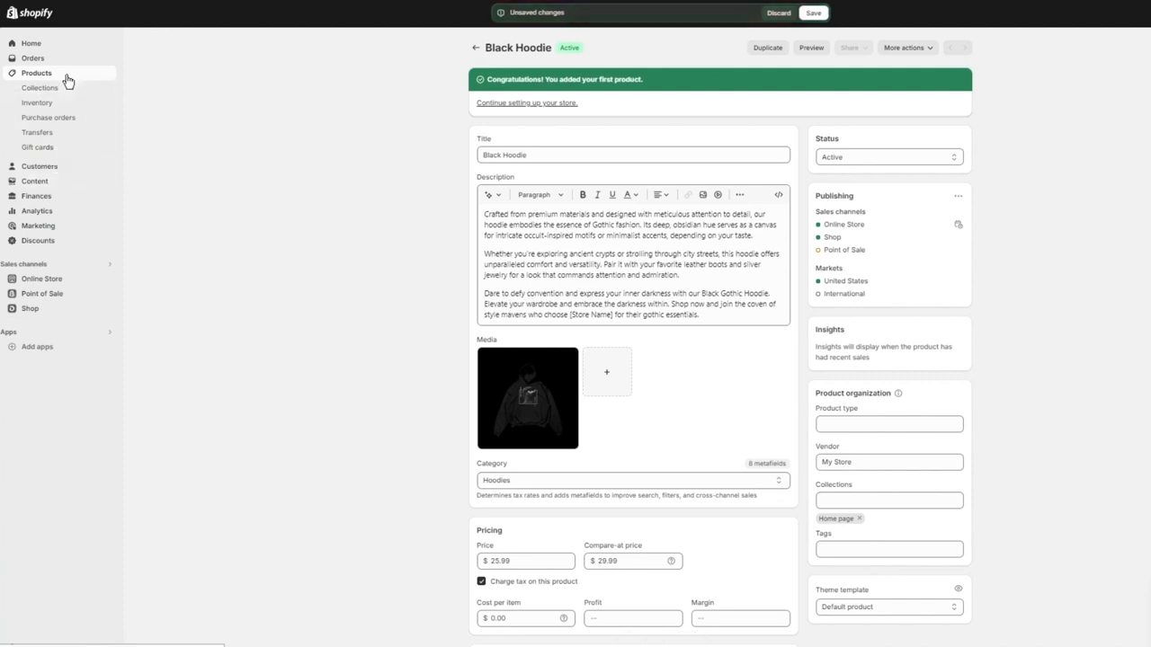
Save the Black Hoodie's pending changes again and try to leave for the purchase orders page.
click(803, 16)
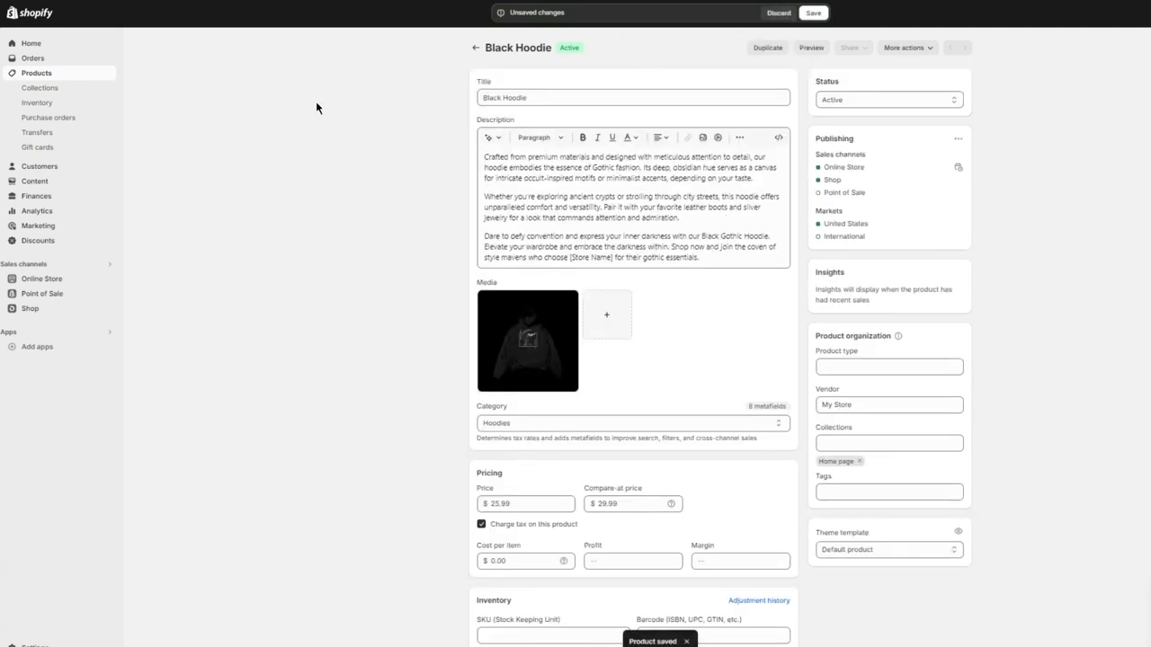
click(42, 119)
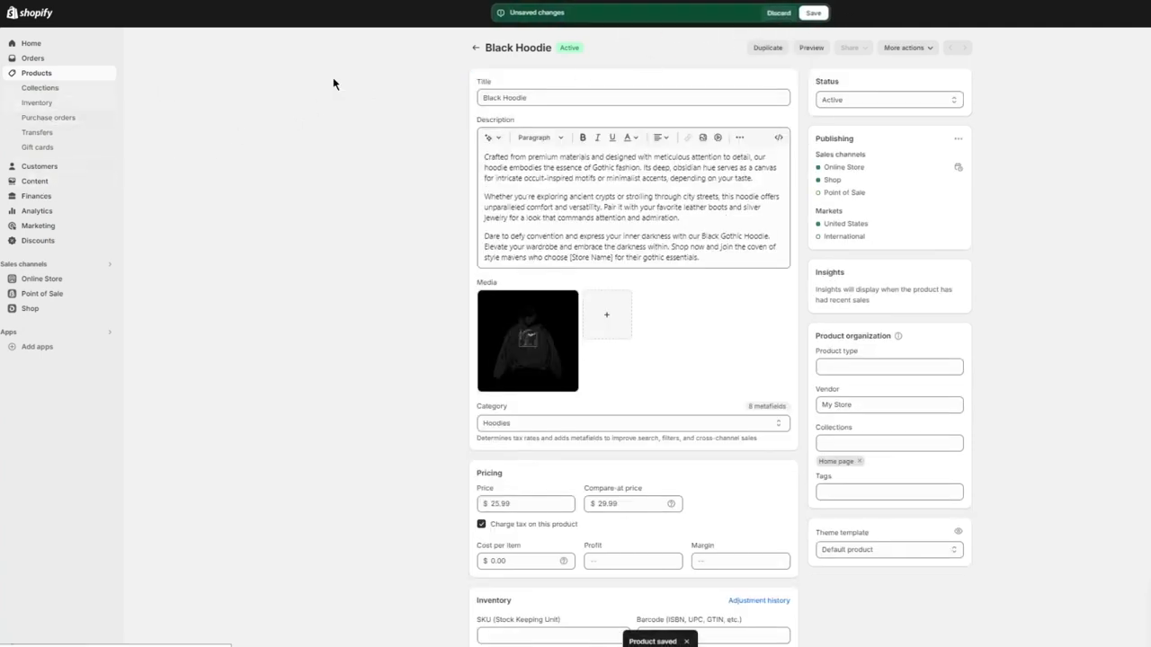
scroll(781, 250, down, 8)
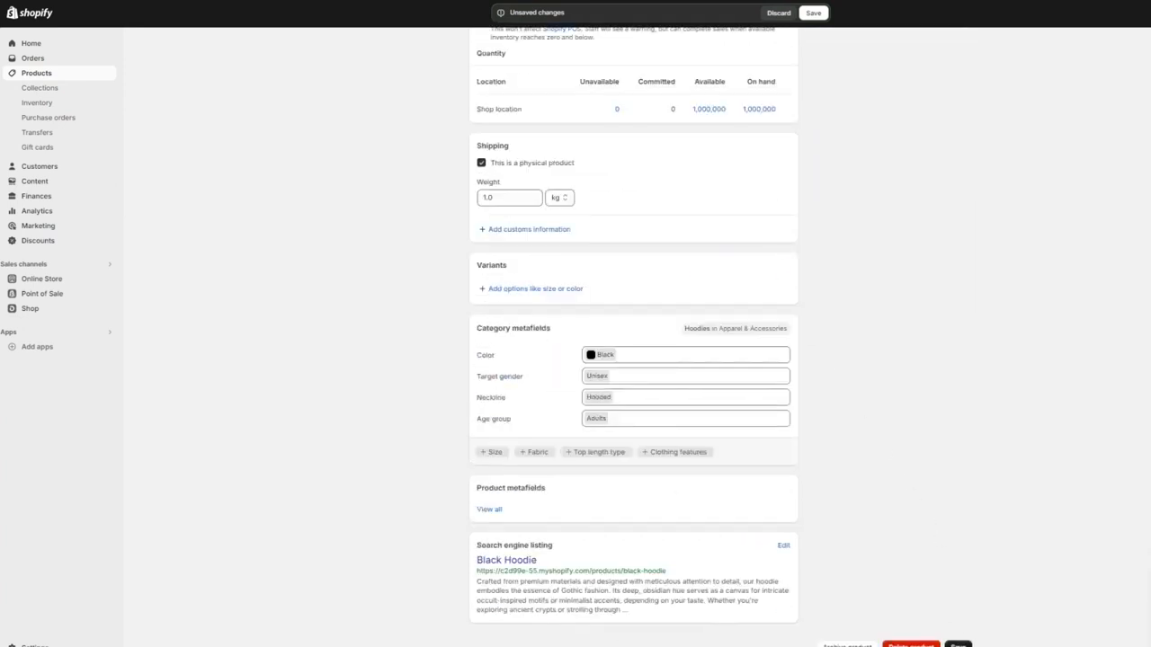
click(963, 643)
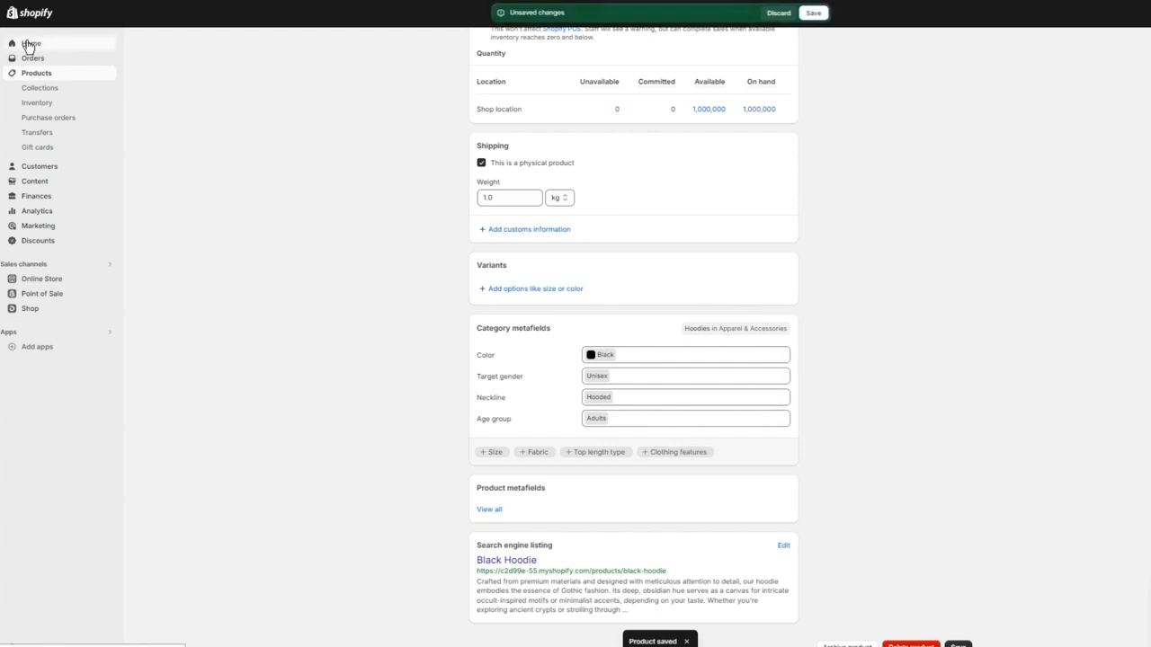
Discard the Black Hoodie's unsaved changes and return to the product list.
click(777, 13)
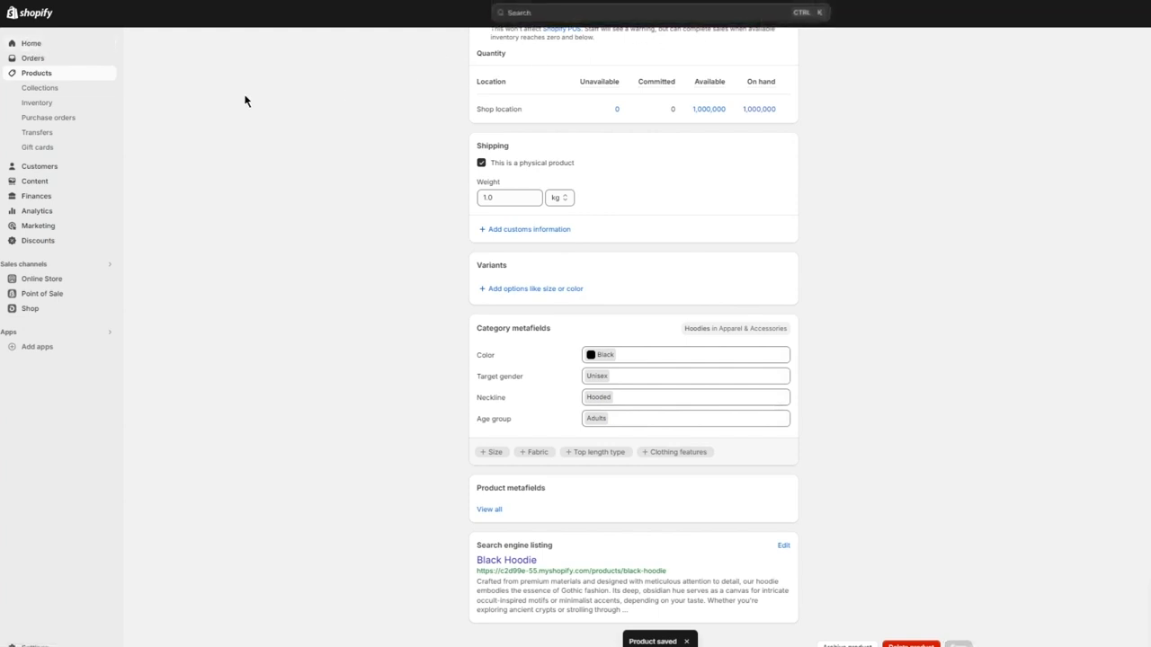
click(52, 44)
click(45, 75)
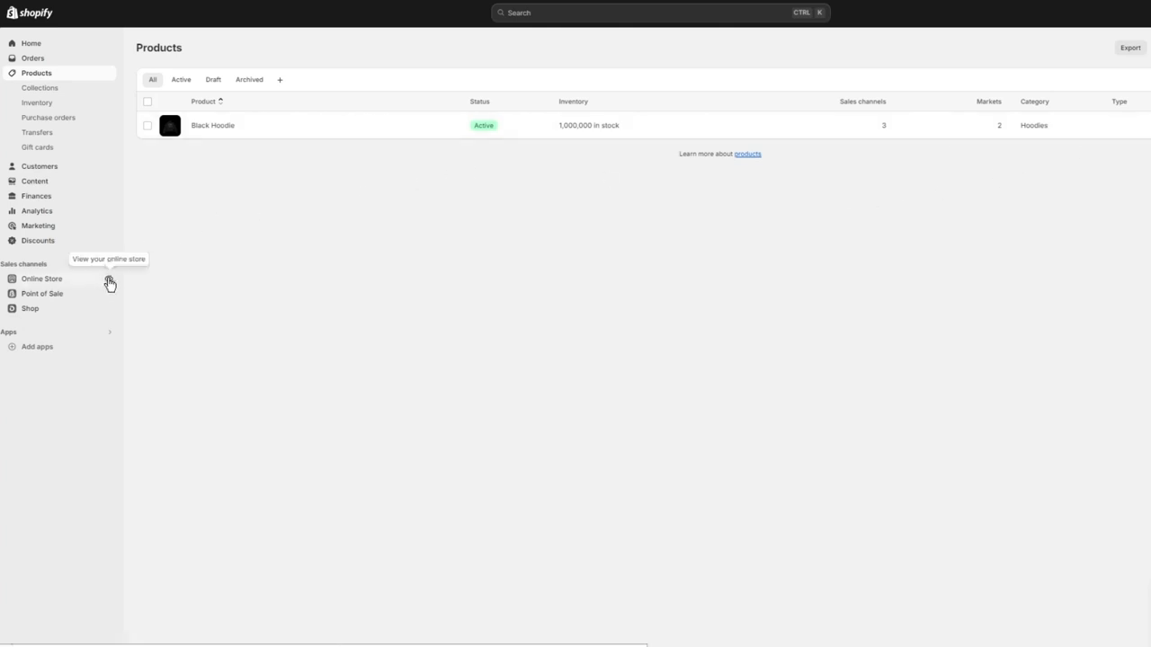
View the live online store, open the Black Hoodie's page from the featured products and examine its image and description.
click(110, 280)
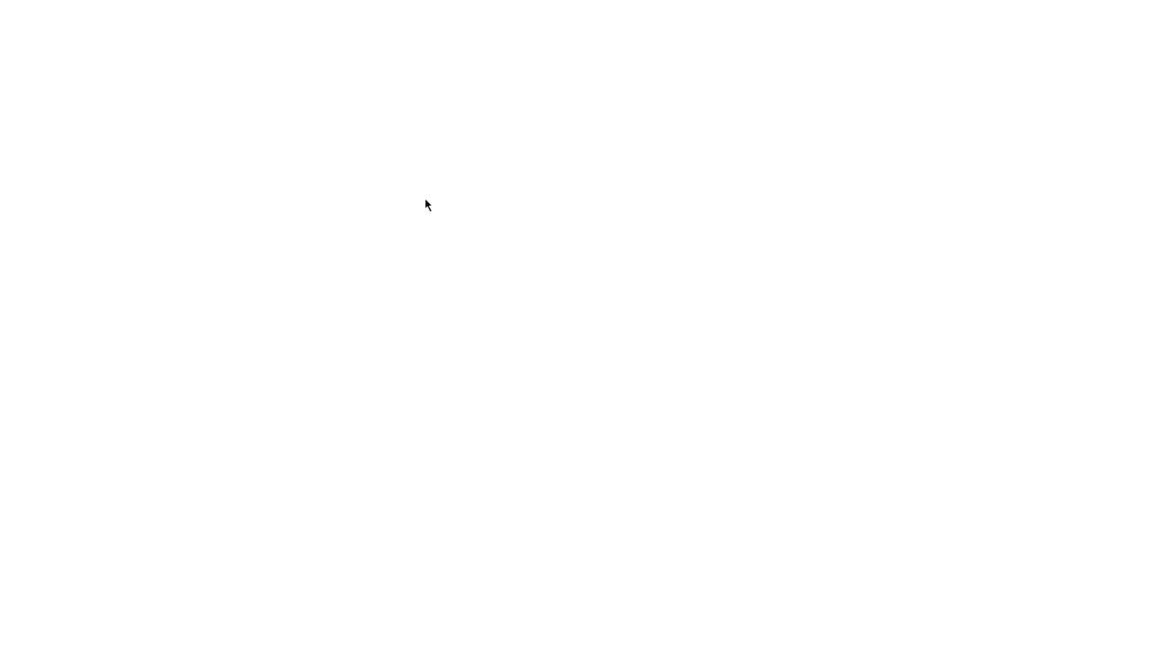
scroll(491, 341, down, 3)
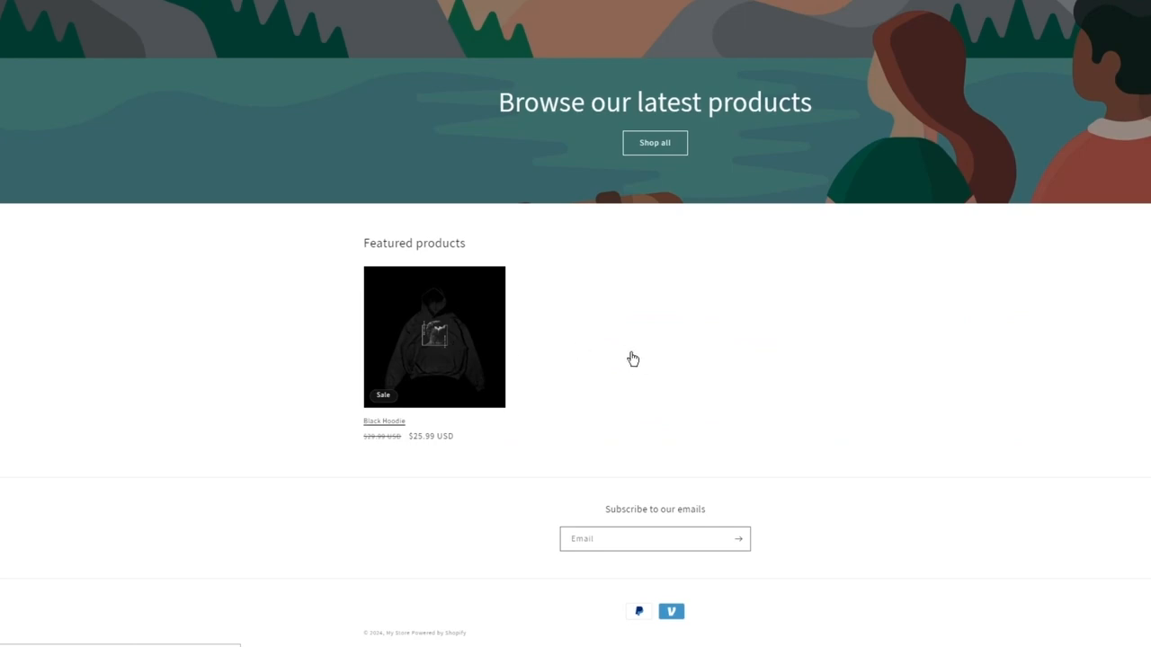
click(455, 437)
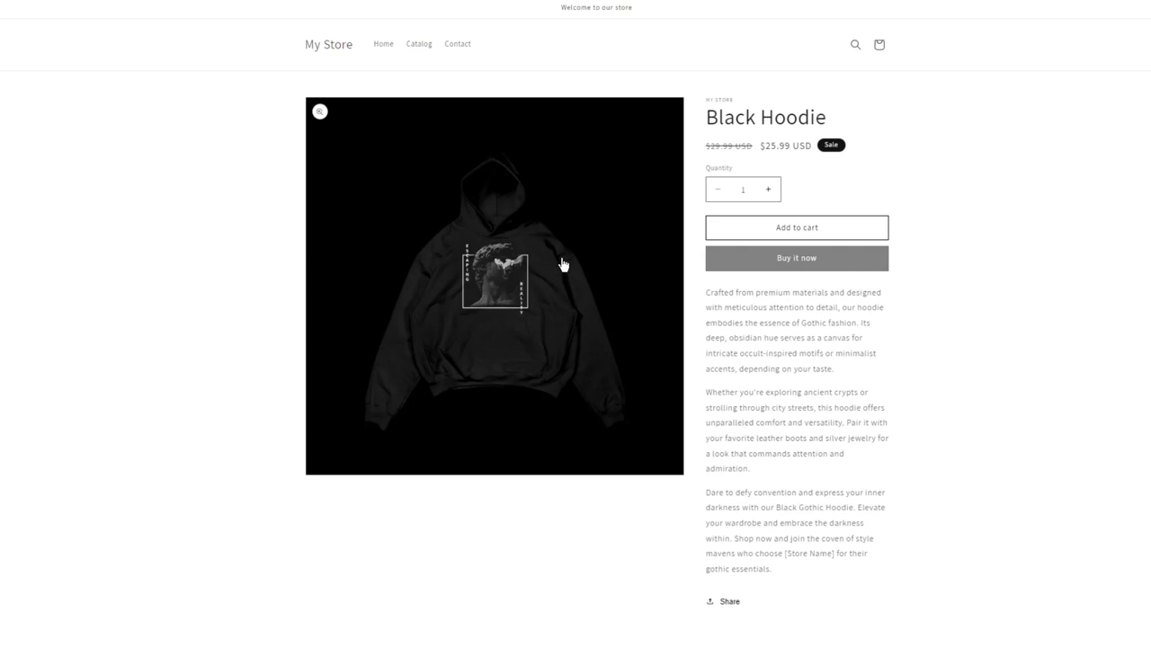
scroll(791, 236, down, 3)
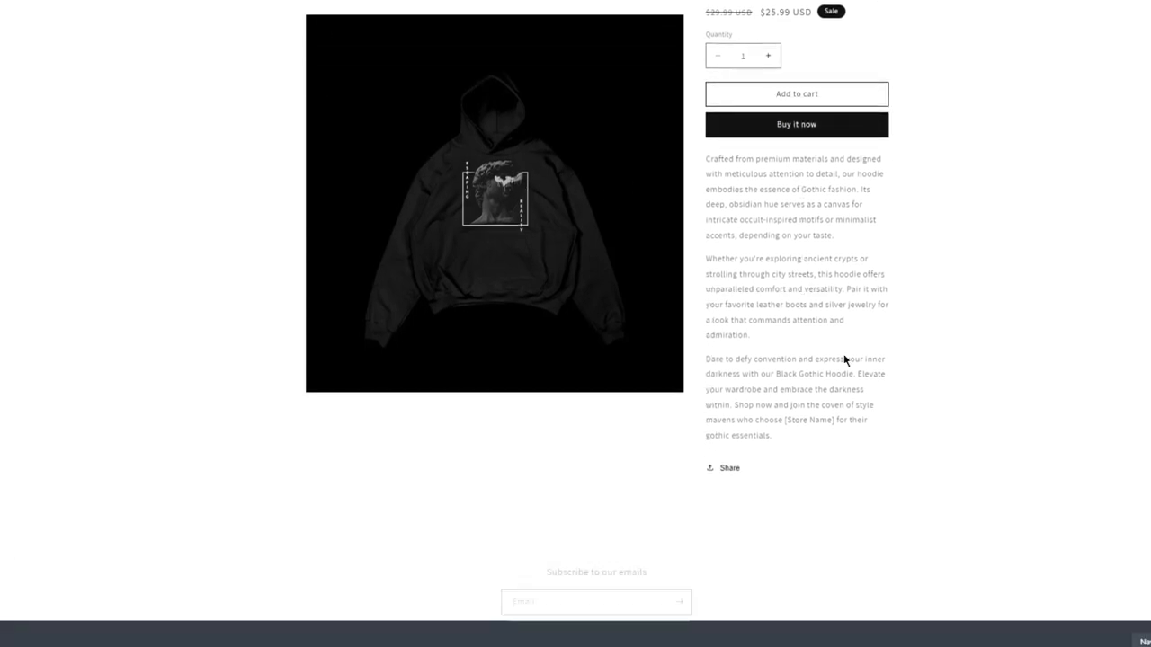
drag(812, 455, 707, 160)
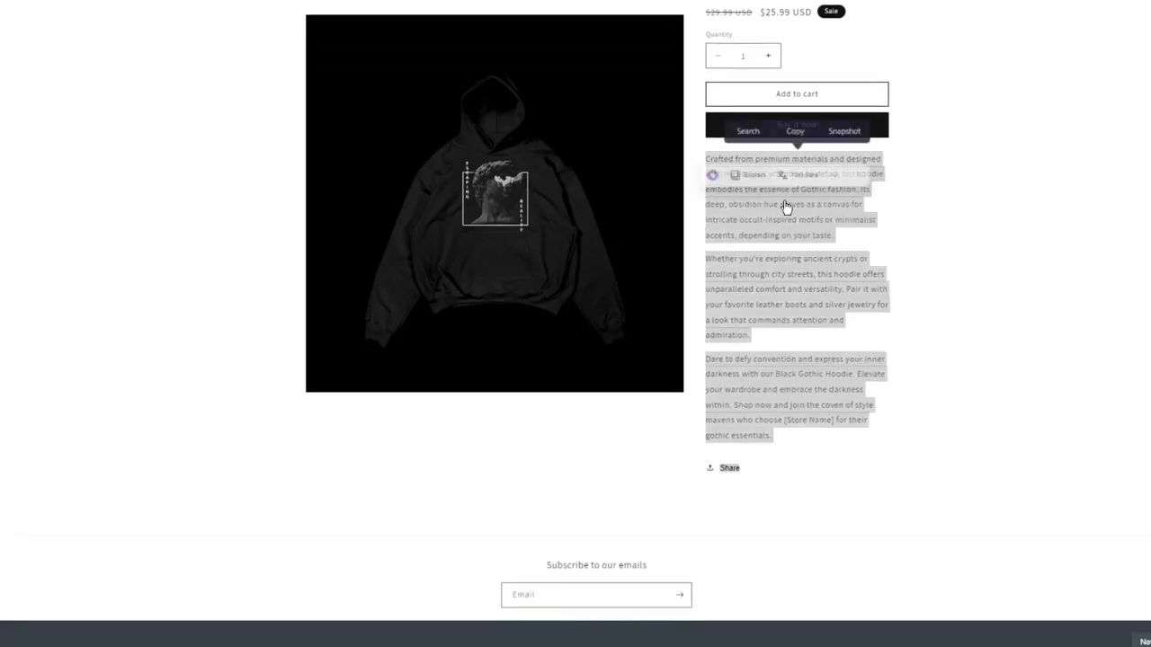
click(1051, 275)
scroll(849, 263, up, 1)
scroll(849, 263, up, 1)
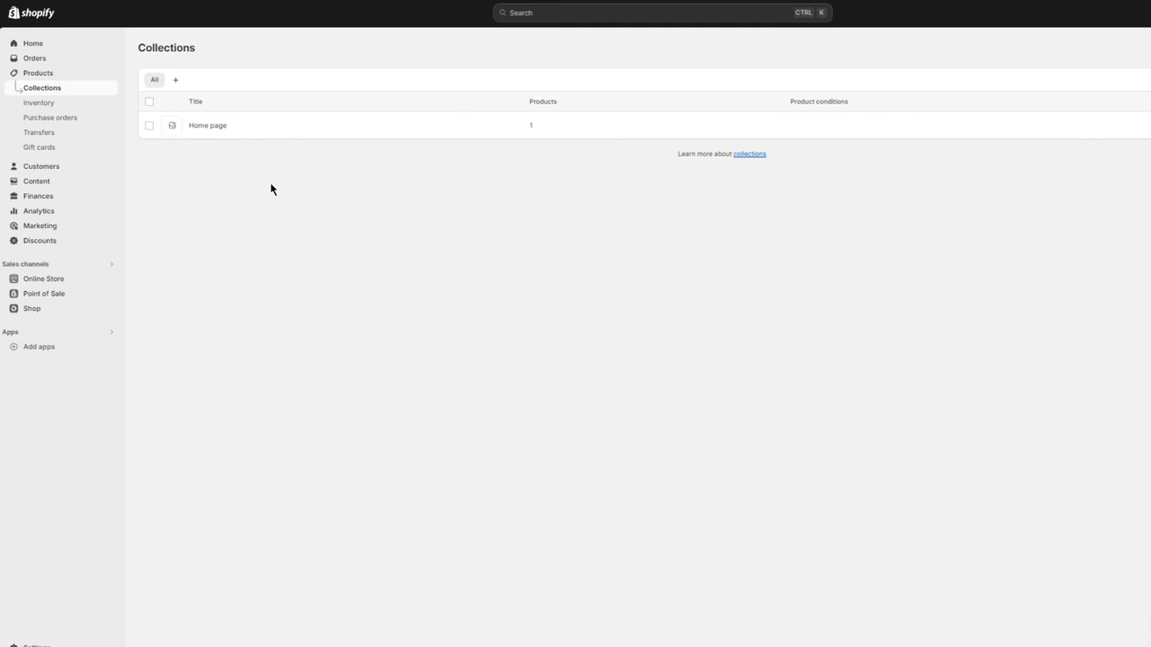
Create and save a manual collection titled "Winter Gothic Collection".
click(1150, 47)
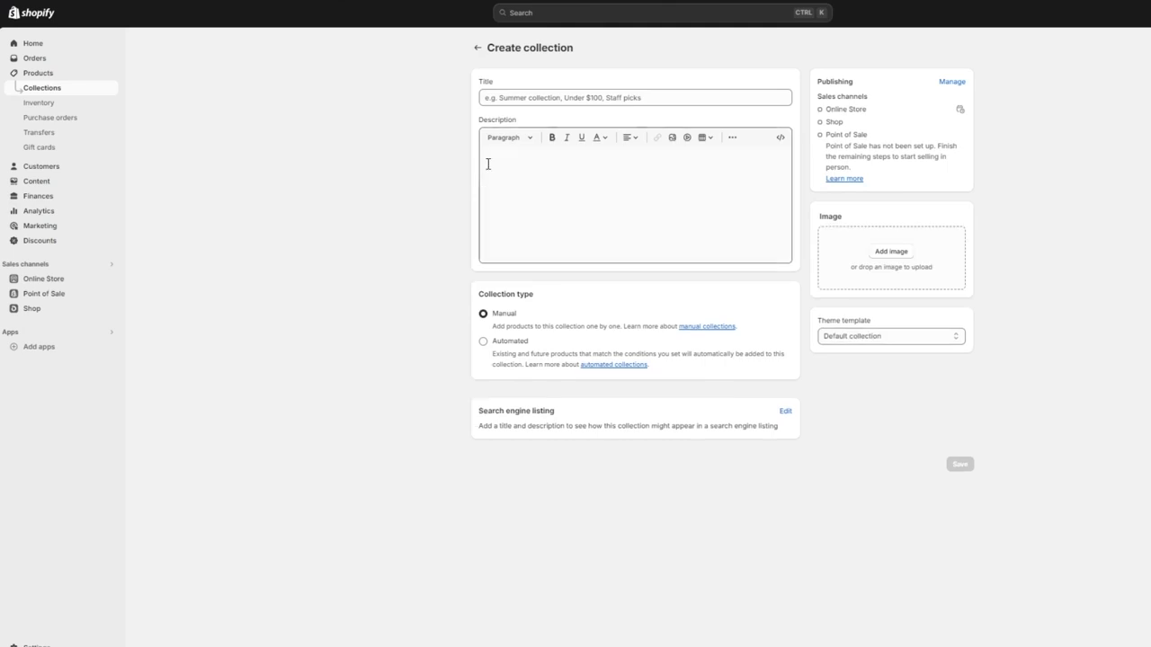
click(556, 102)
text(W)
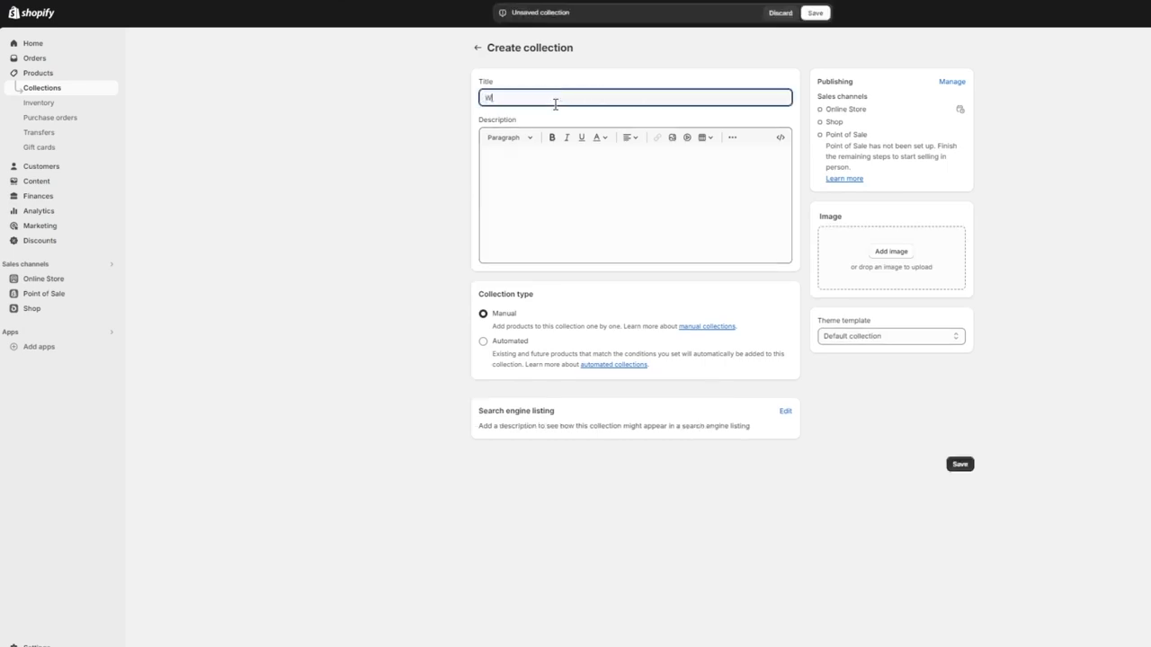
text(inter Clo)
text(hic Colle)
text(ction)
click(960, 465)
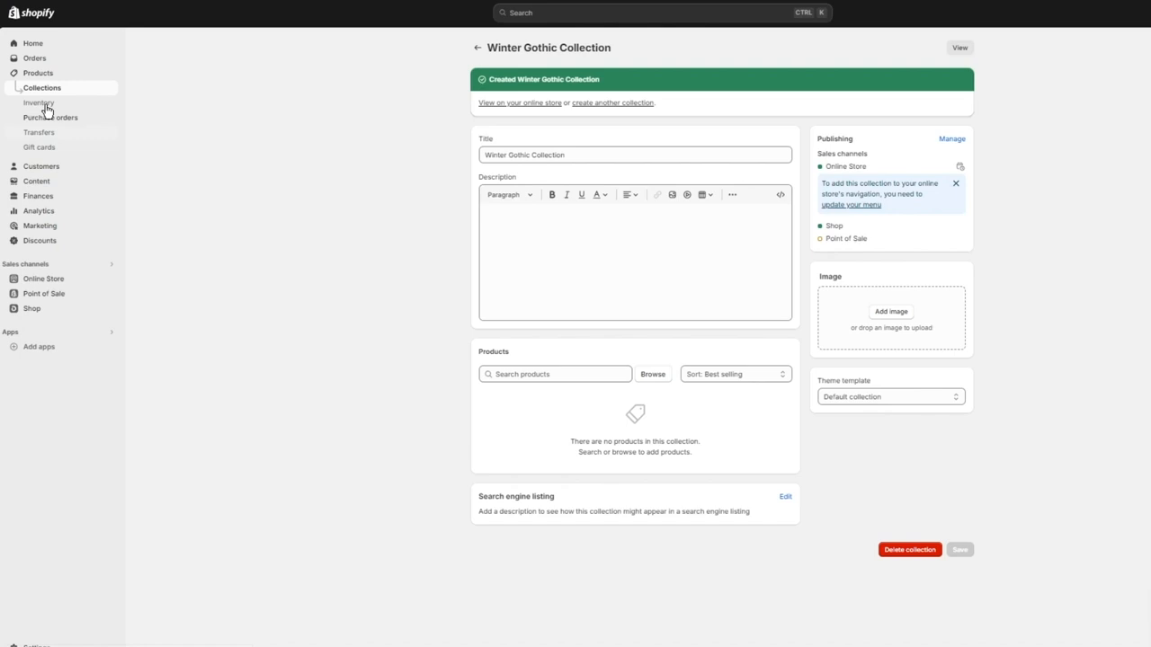
Add the Black Hoodie product to the Winter Gothic Collection and save the product.
click(59, 76)
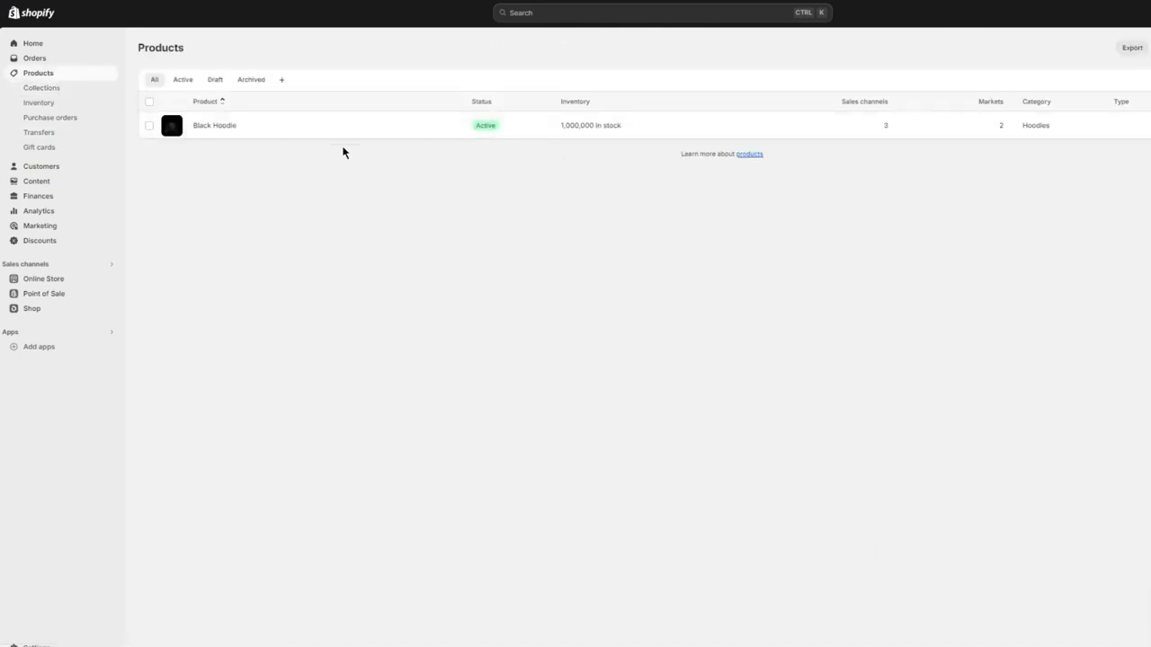
click(306, 130)
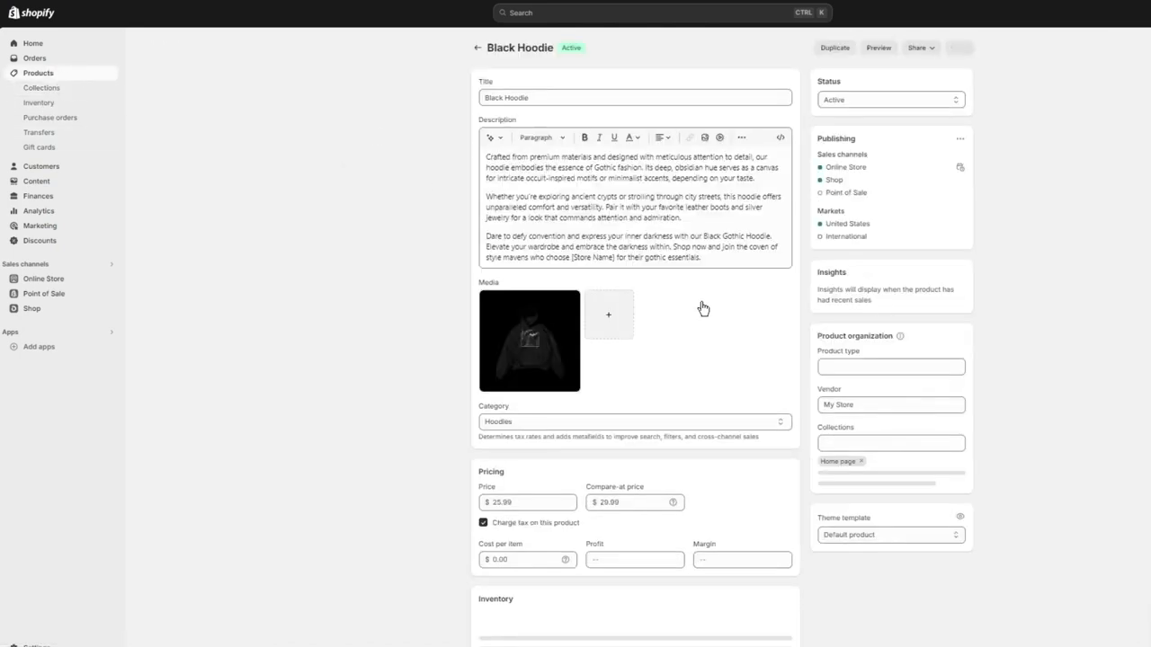
scroll(899, 365, down, 1)
click(886, 372)
click(866, 419)
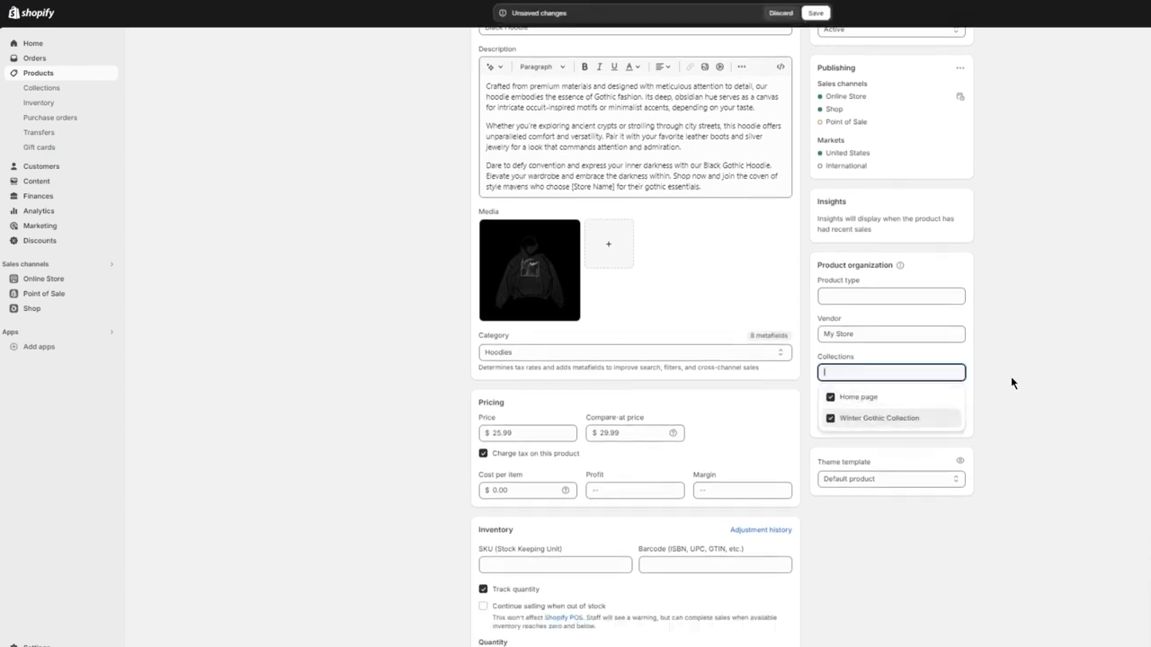
click(1013, 382)
click(814, 13)
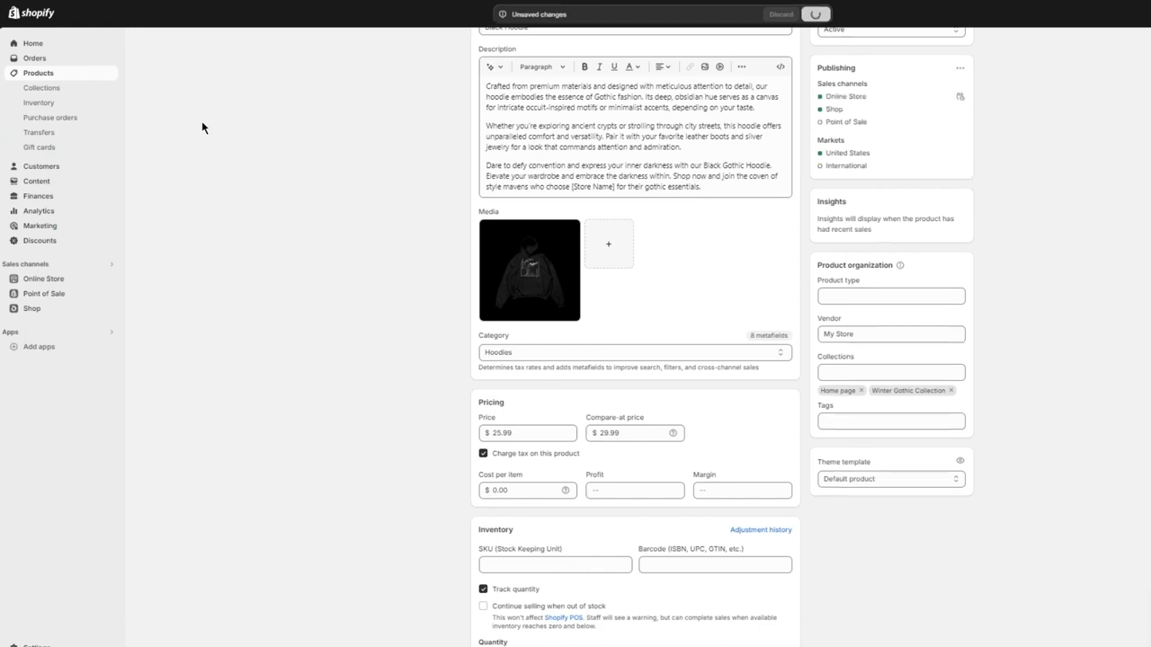
Go to the store's home page and open the Shopify App Store from the suggested apps.
click(36, 47)
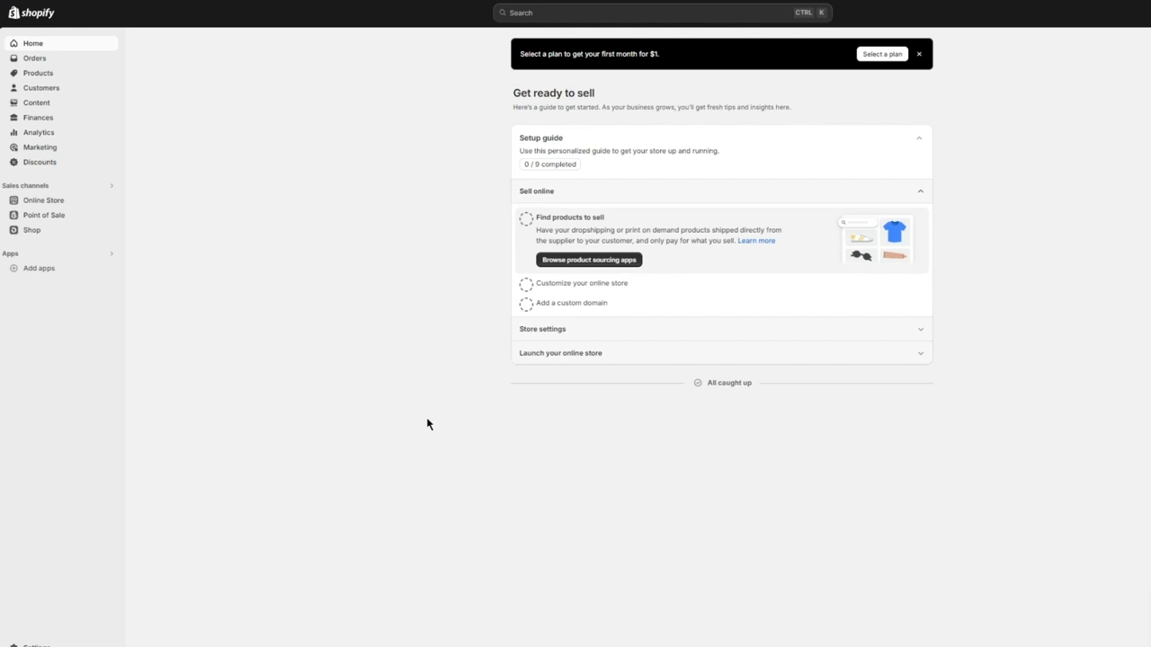
click(50, 270)
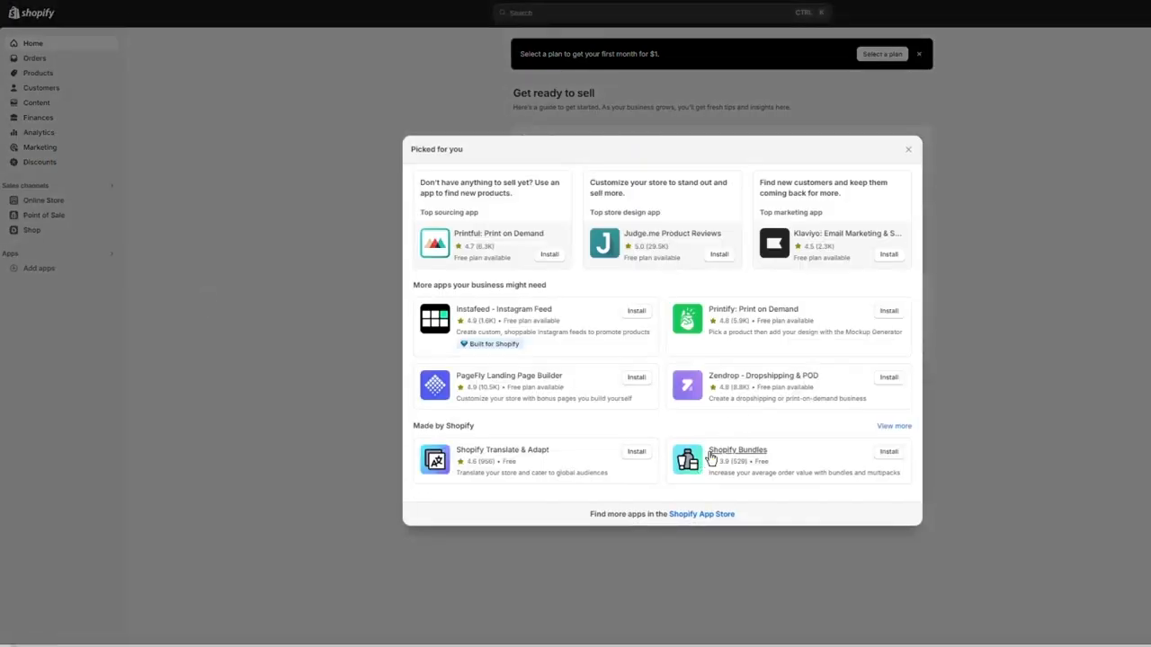
click(698, 516)
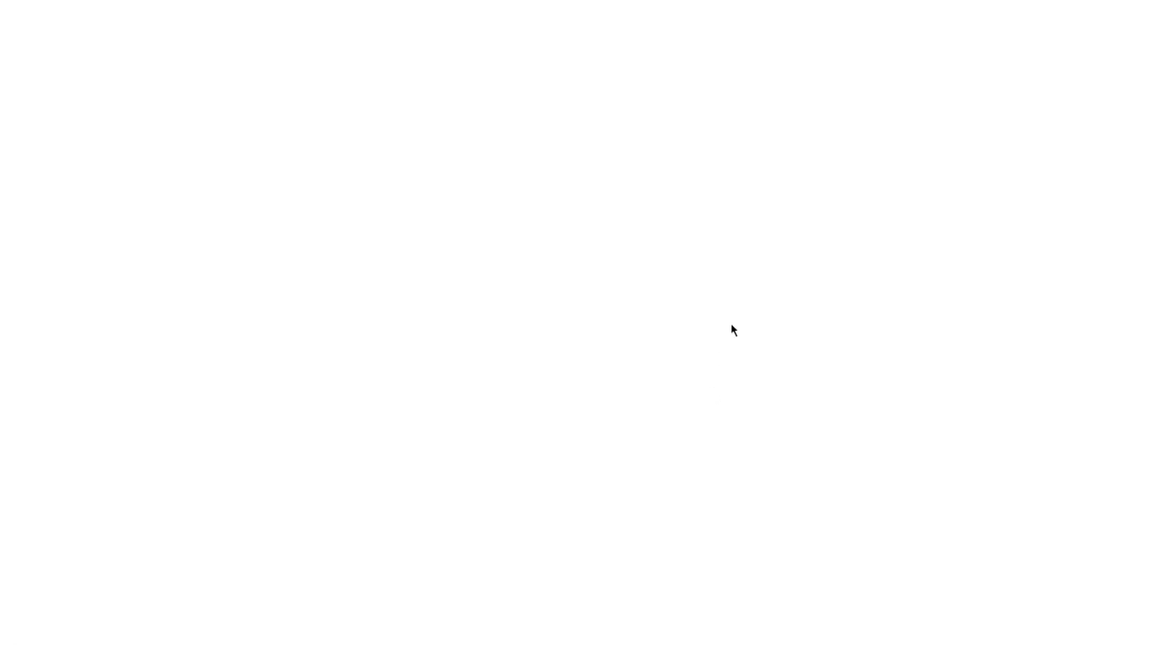
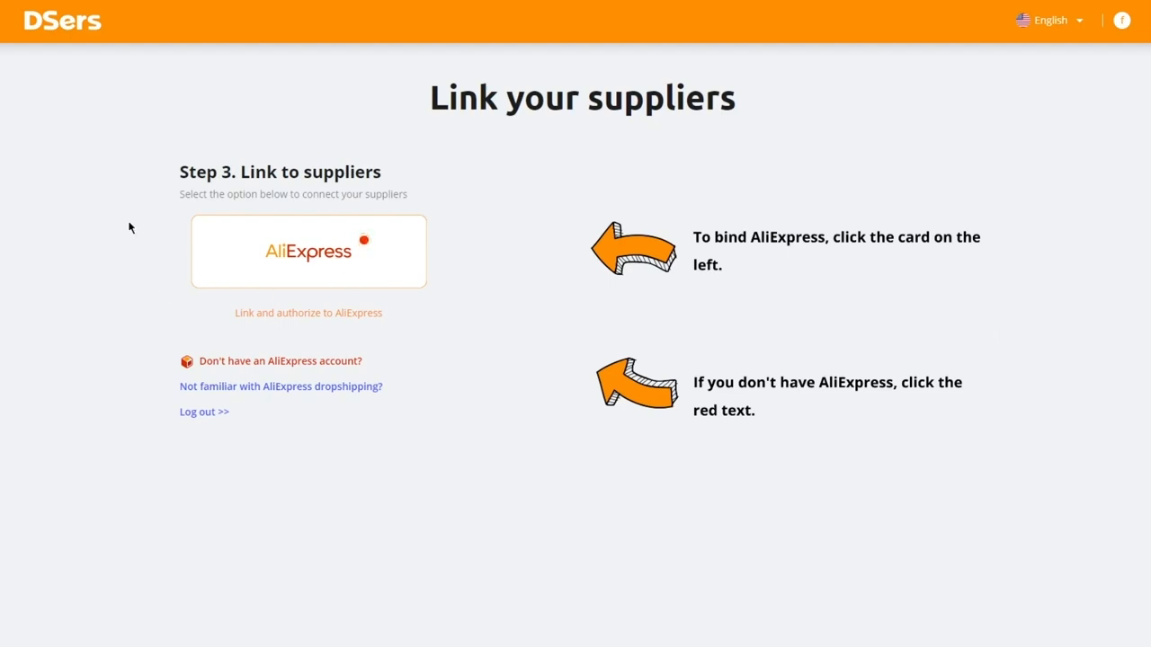
In DSers, link AliExpress as the supplier using an existing account and authorize the requested permissions.
drag(240, 172, 417, 188)
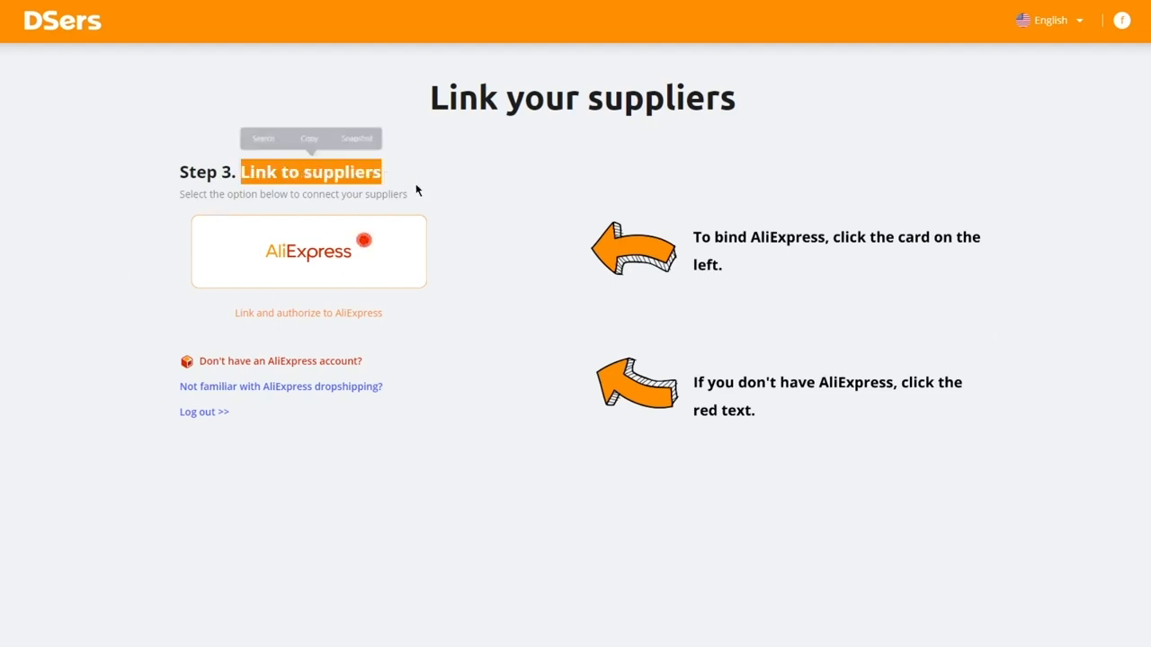
click(392, 219)
click(359, 252)
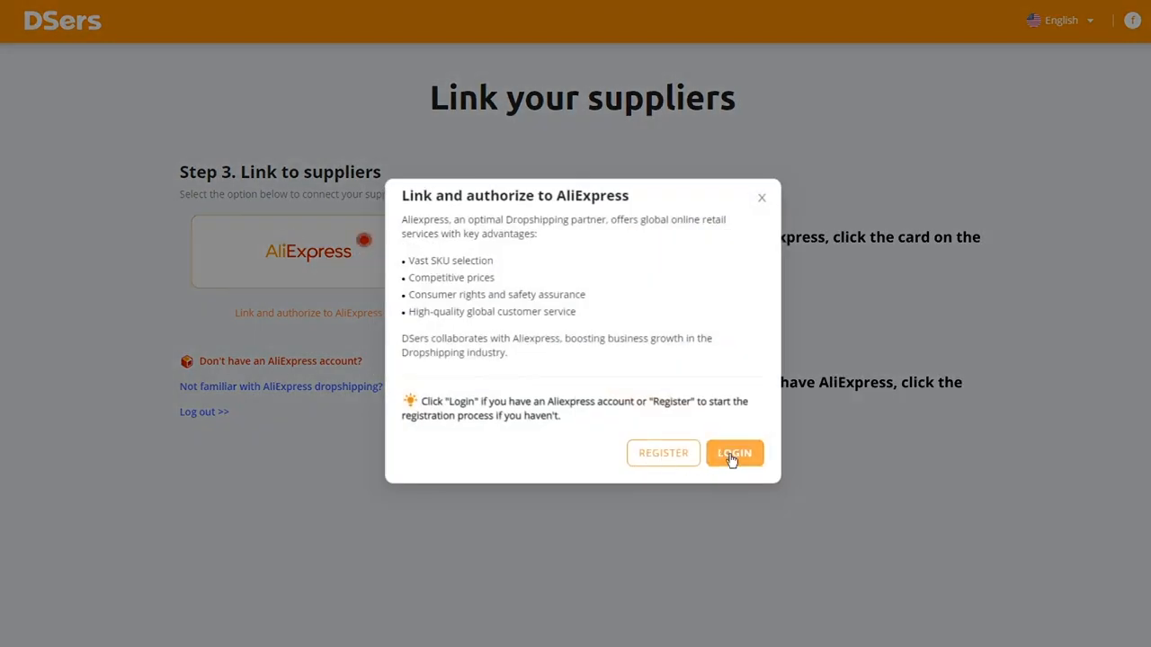
click(734, 454)
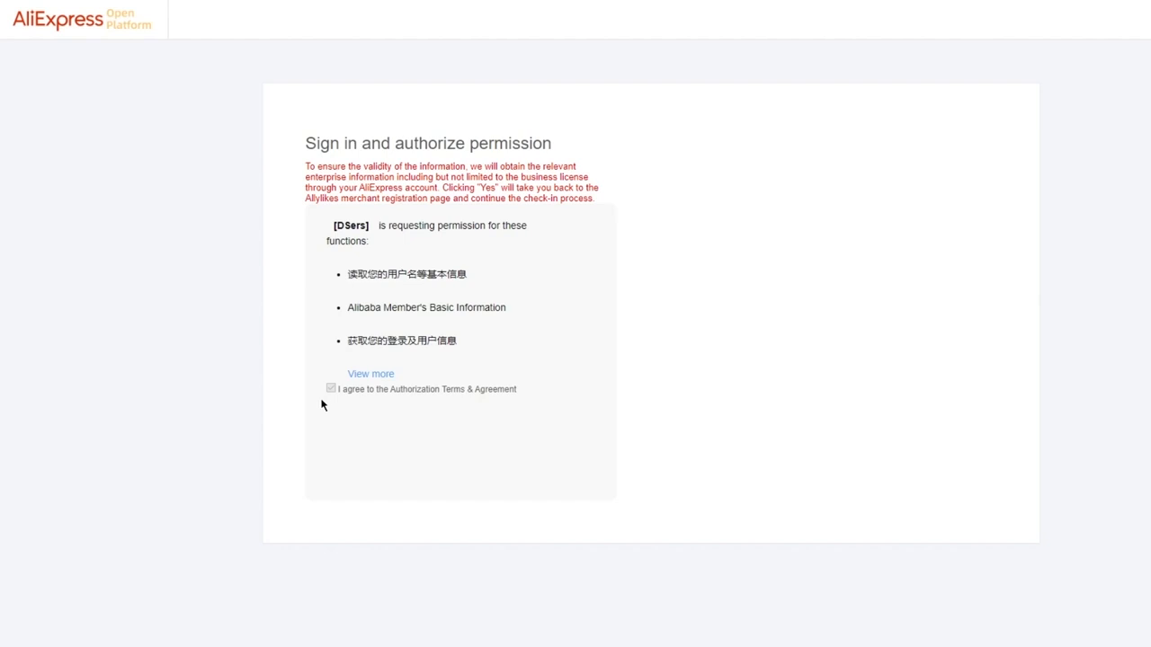
click(783, 248)
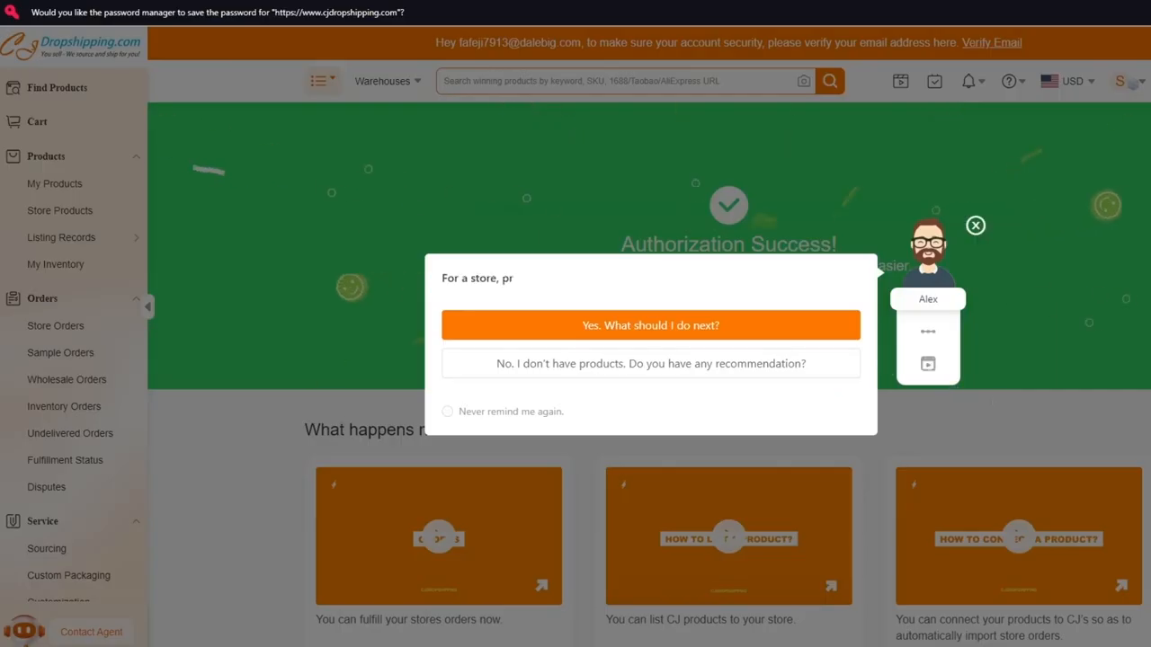
In CJdropshipping, look over the authorization page and open the list of authorized stores, dismissing the assistant pop-ups.
click(975, 226)
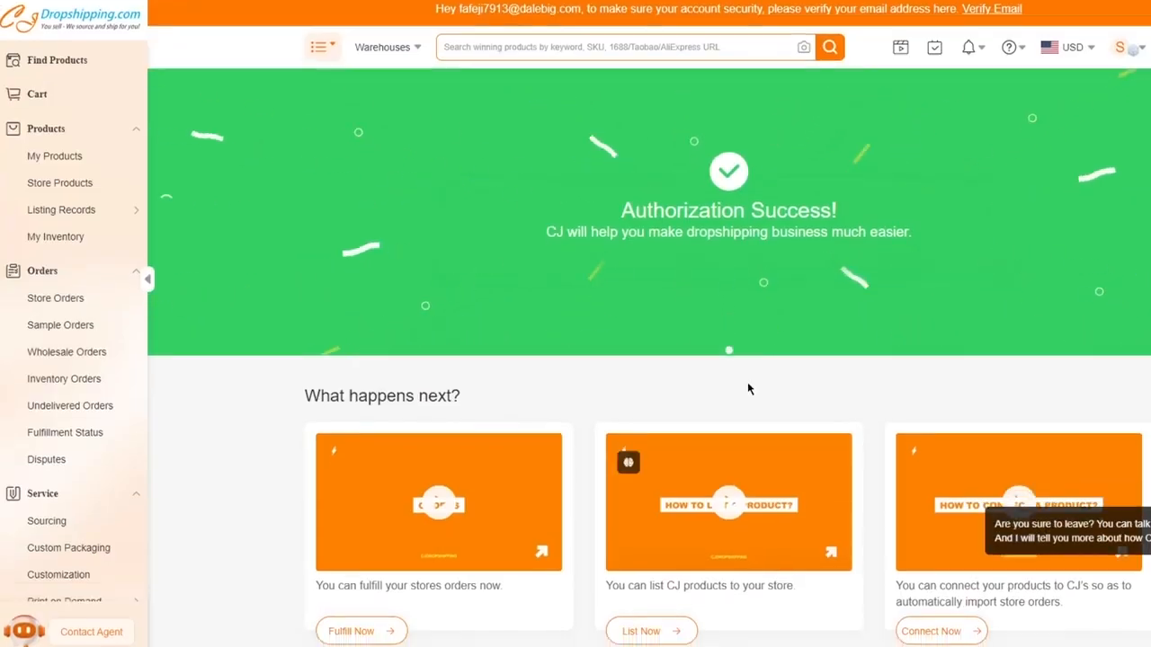
scroll(774, 390, down, 5)
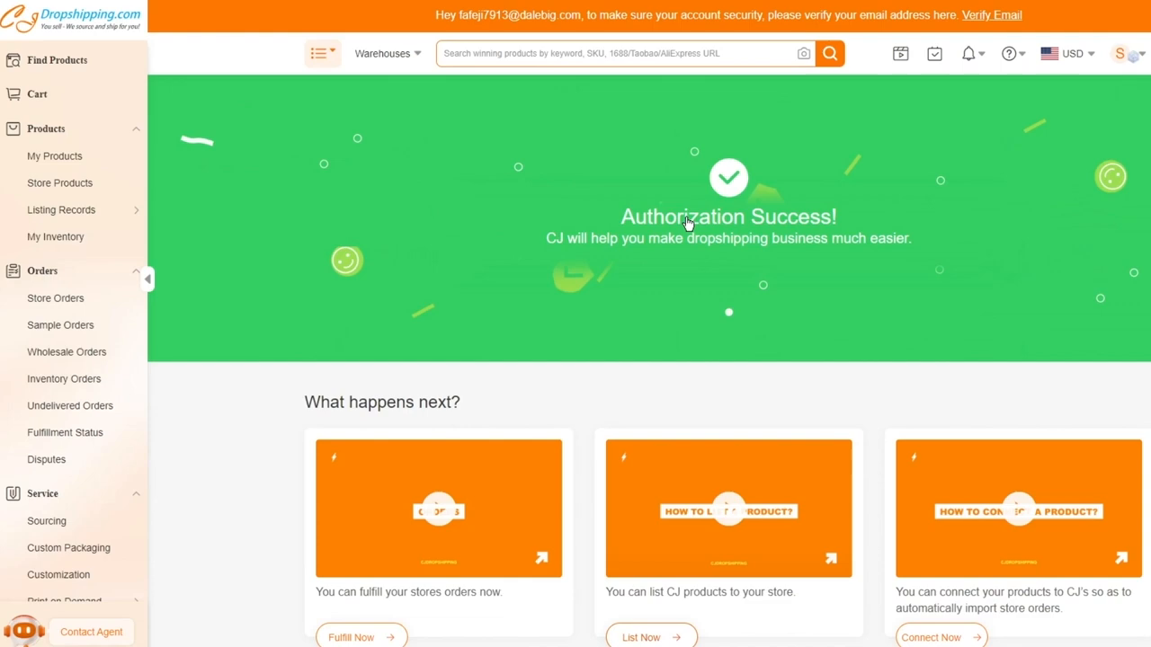
scroll(364, 270, down, 5)
scroll(396, 268, up, 4)
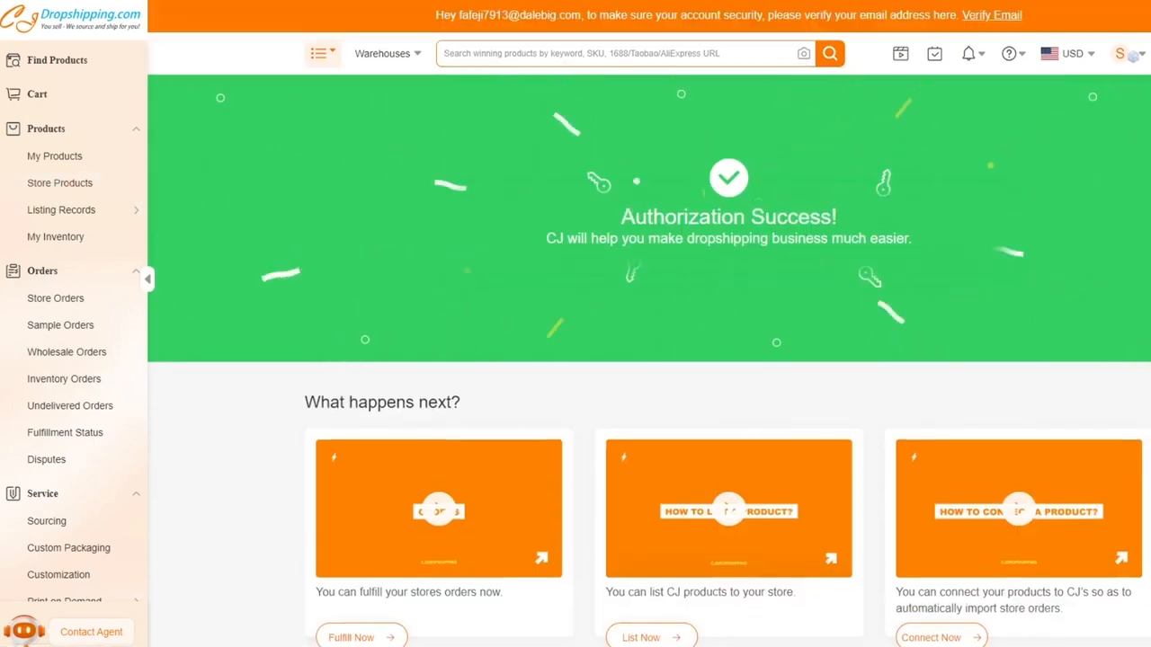
scroll(77, 270, down, 5)
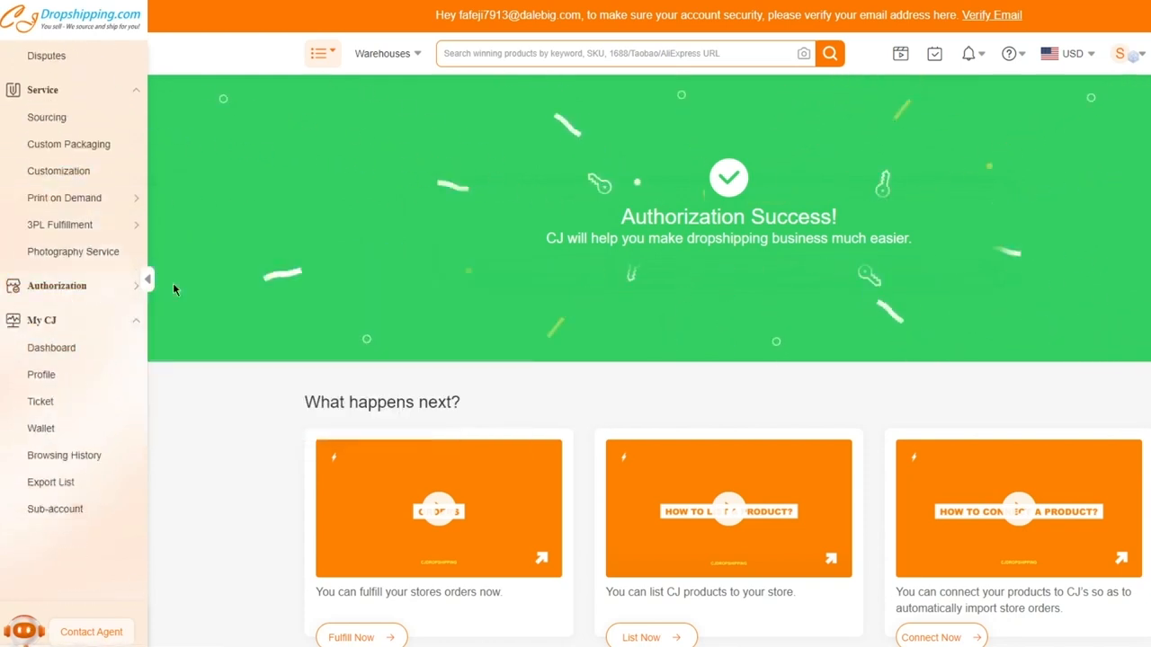
mouse_move(111, 289)
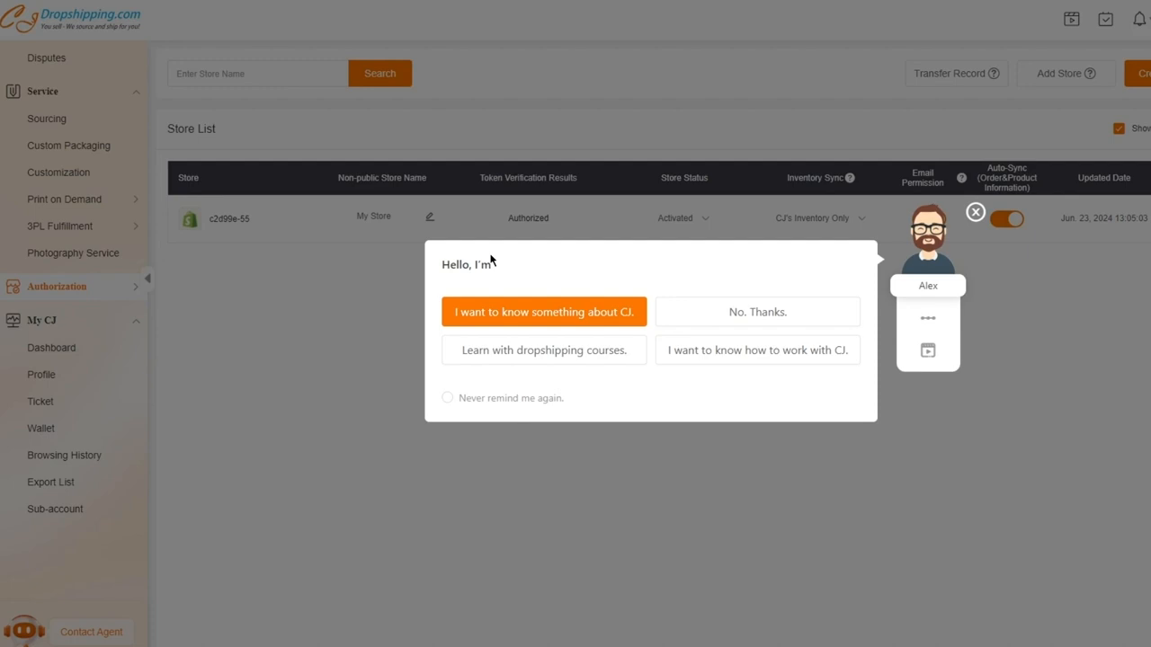
click(975, 213)
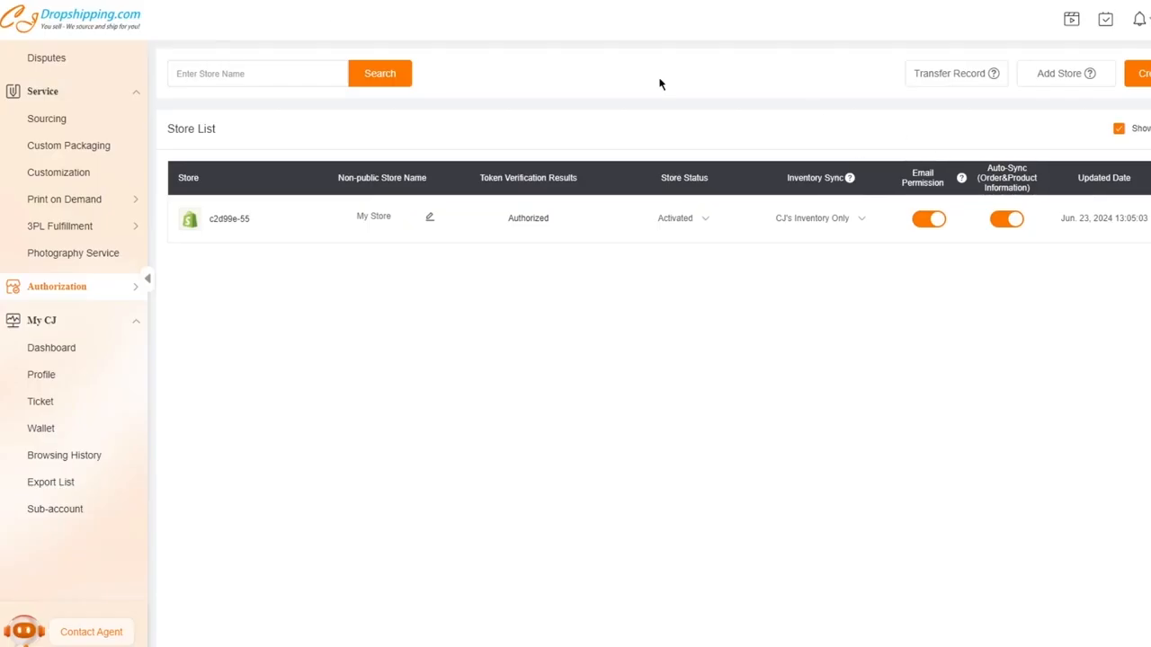
Browse CJdropshipping's Men's Clothing products and mark the Pocket Short-sleeved Shirt and the Long Sleeve Half Zipper Stitching item.
scroll(77, 90, up, 5)
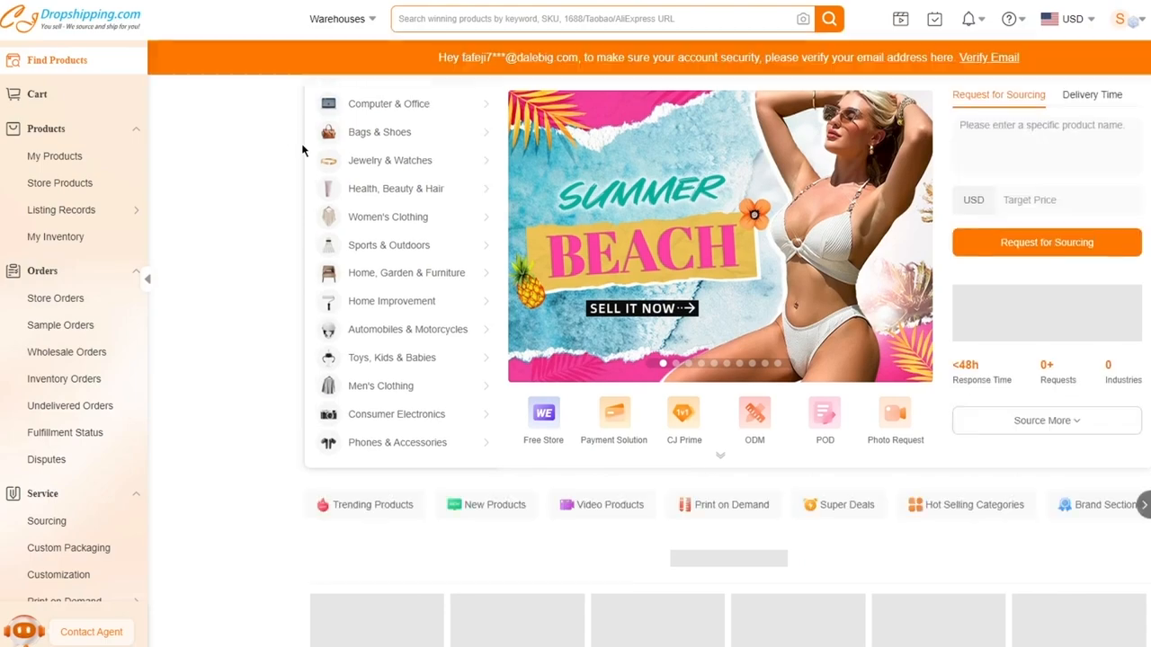
scroll(339, 260, down, 3)
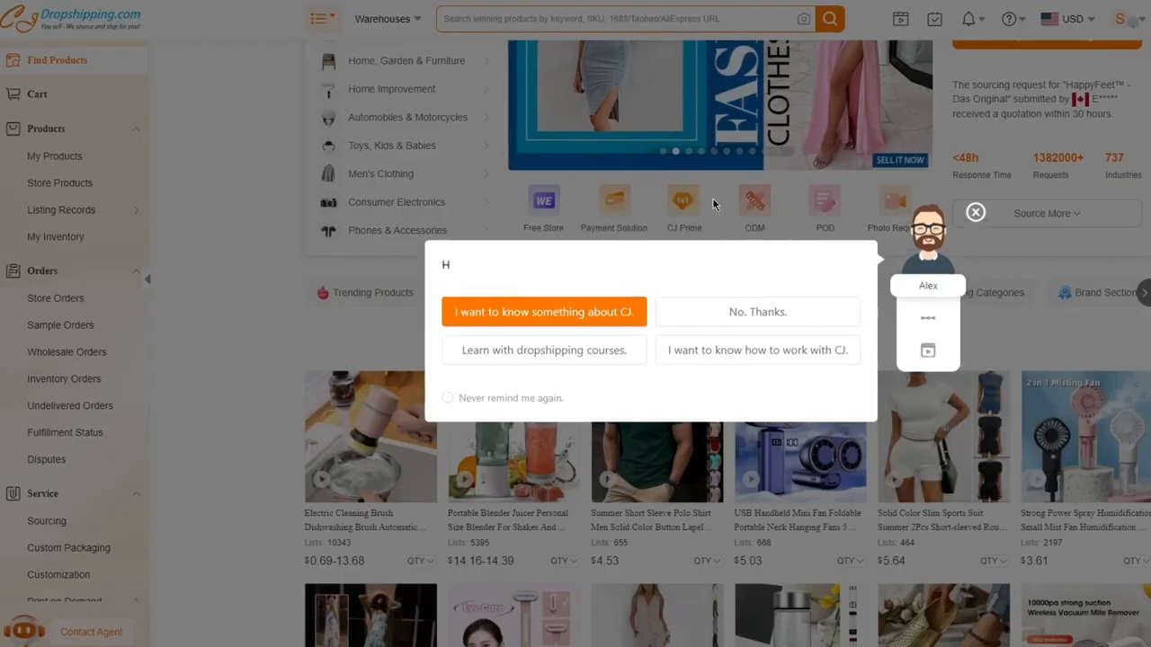
click(976, 219)
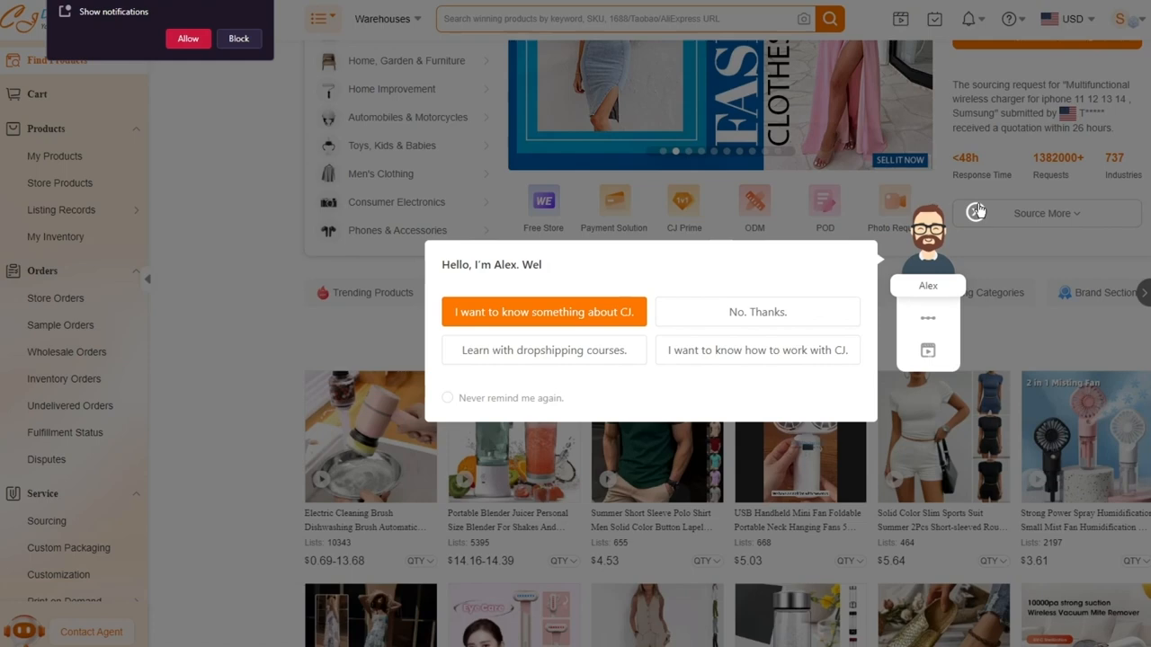
click(976, 213)
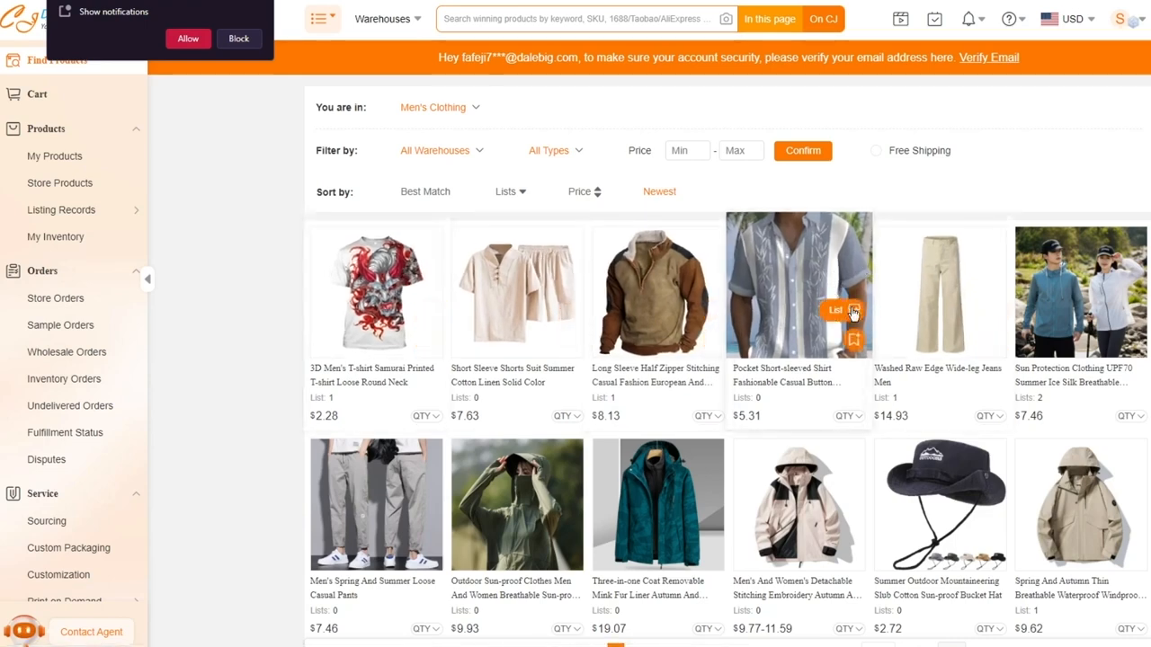
click(853, 311)
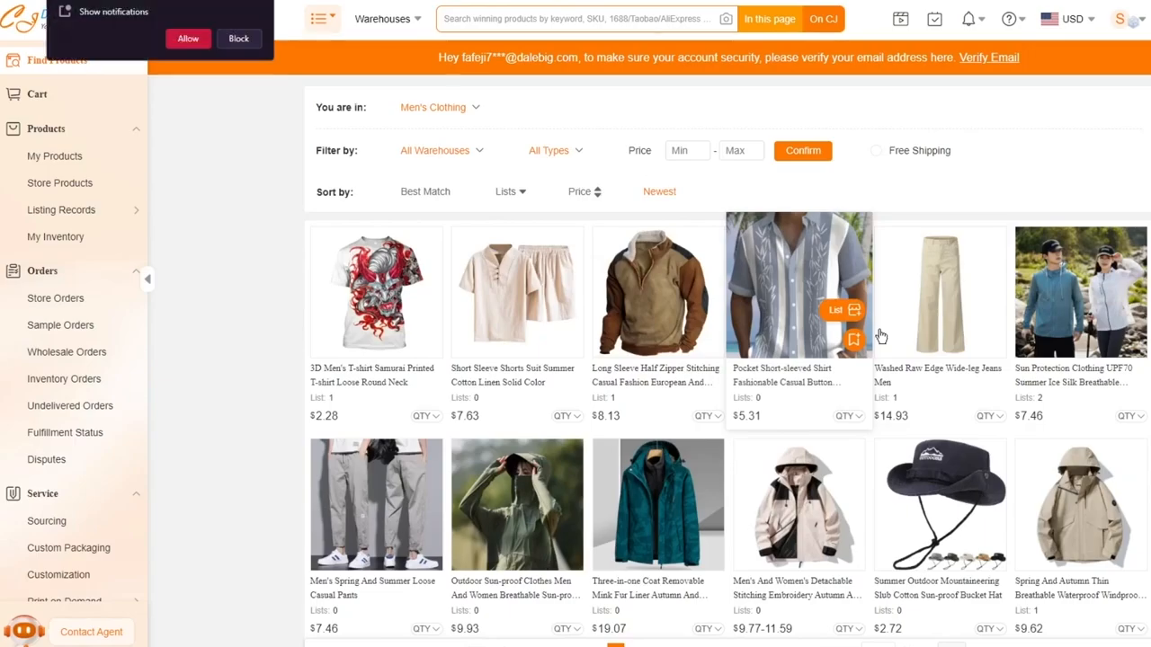
click(854, 340)
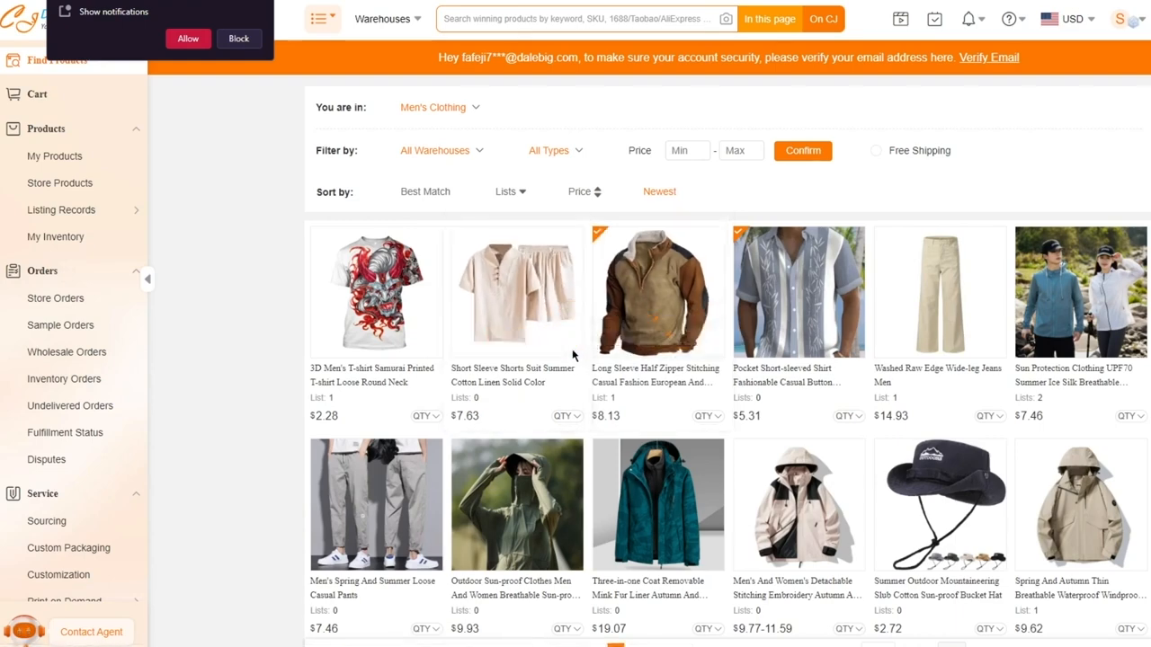
Add the Short Sleeve Shorts Suit and the Three-in-one Coat to My Products in CJdropshipping and open that list.
click(570, 342)
scroll(707, 367, down, 2)
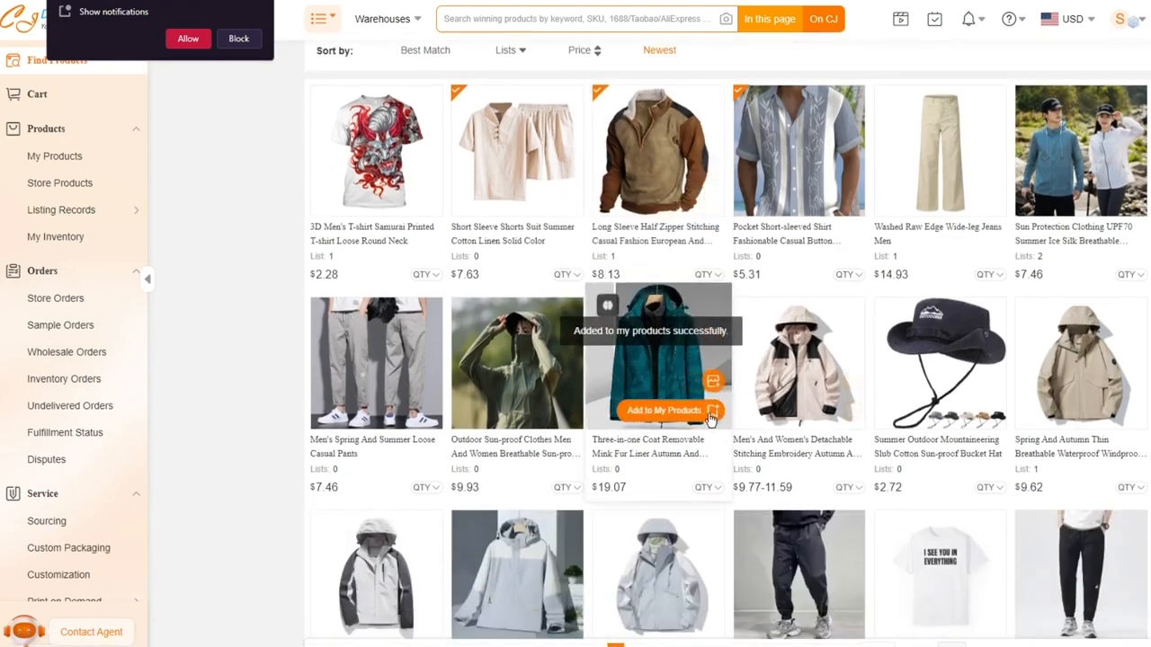
click(709, 412)
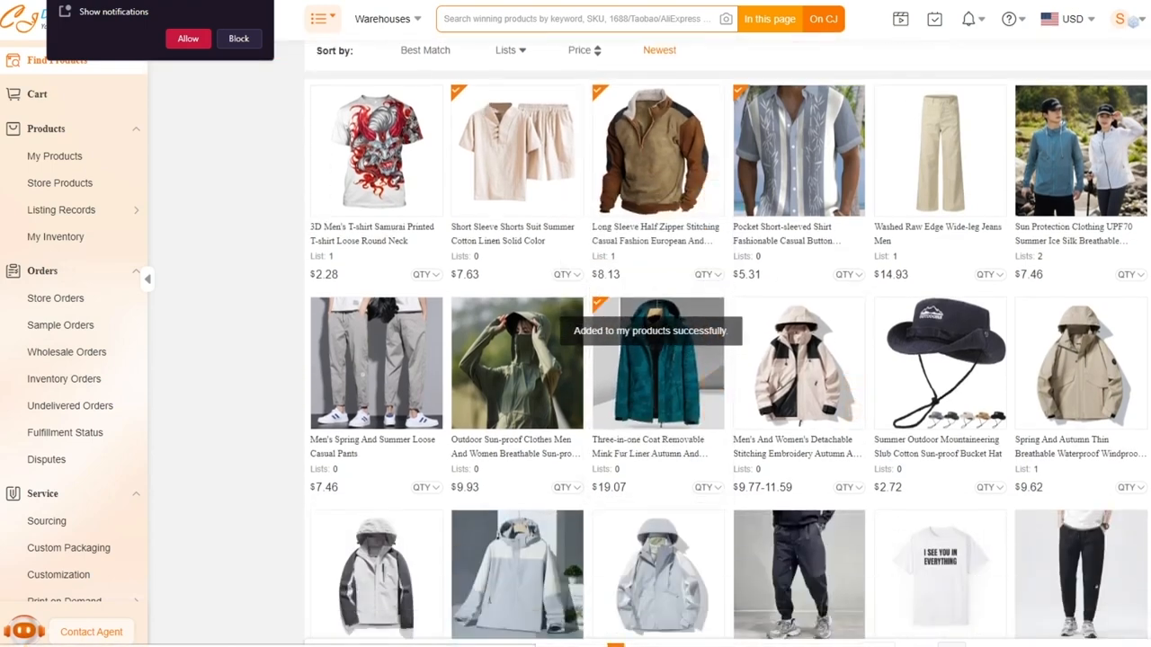
click(63, 163)
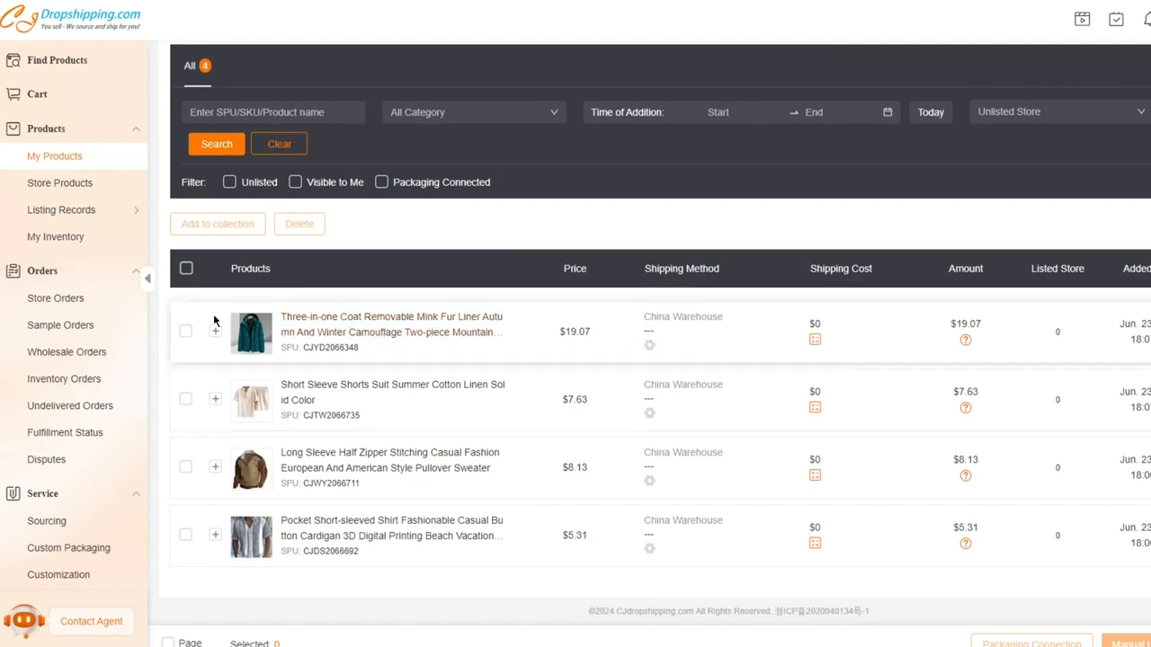
click(186, 332)
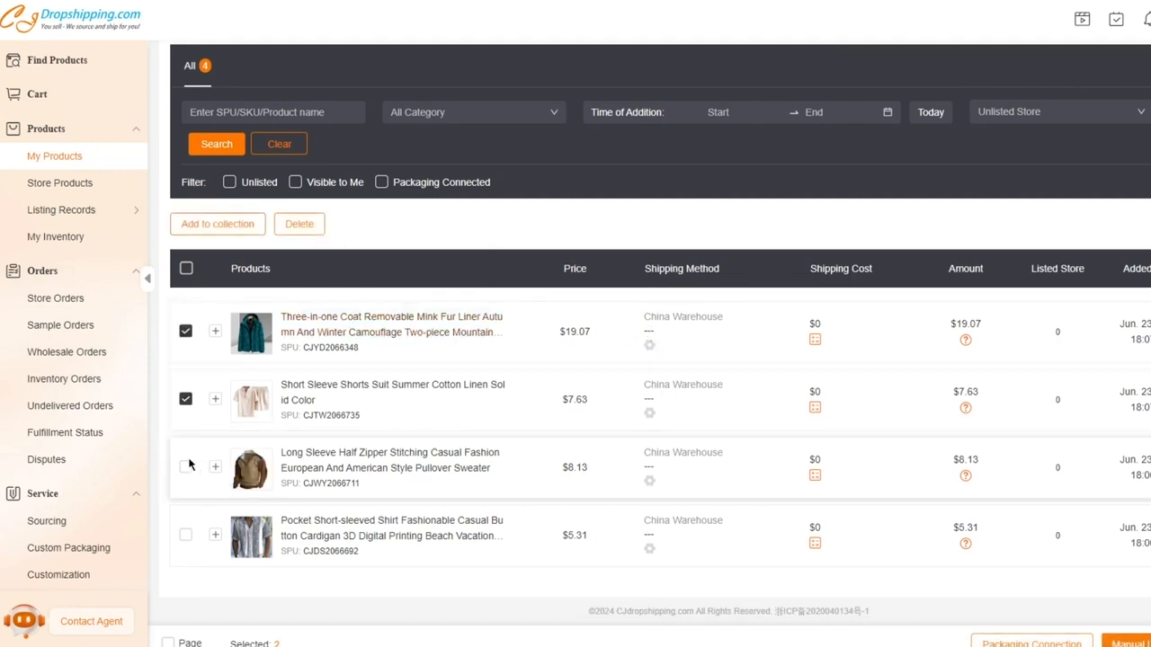
click(186, 535)
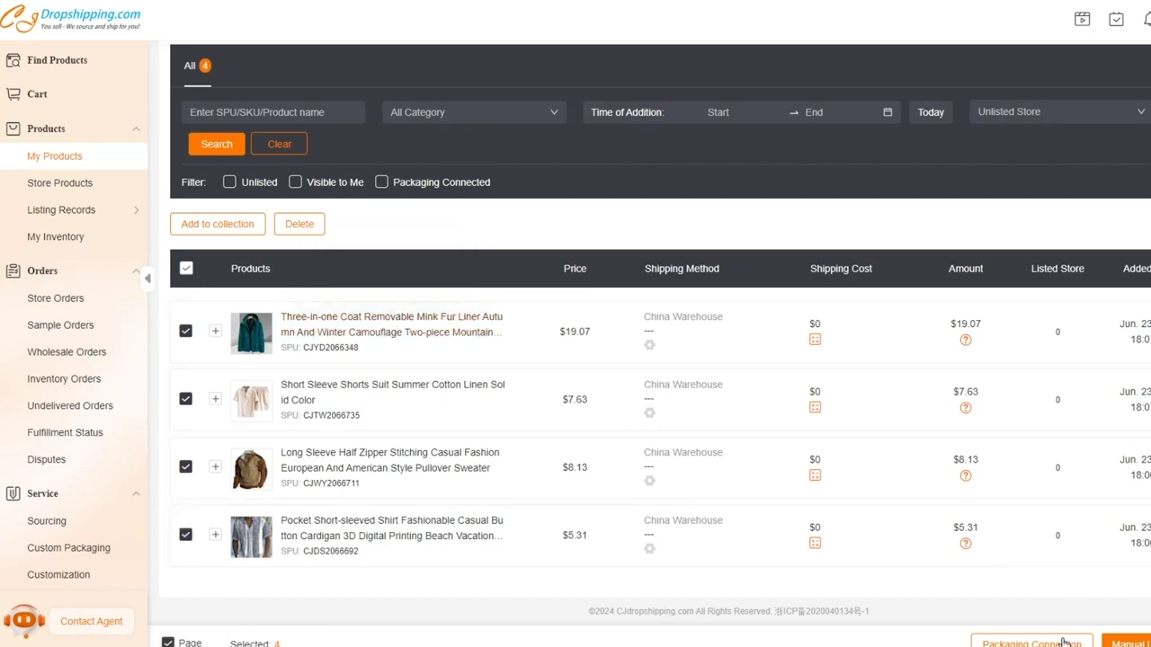
click(1150, 644)
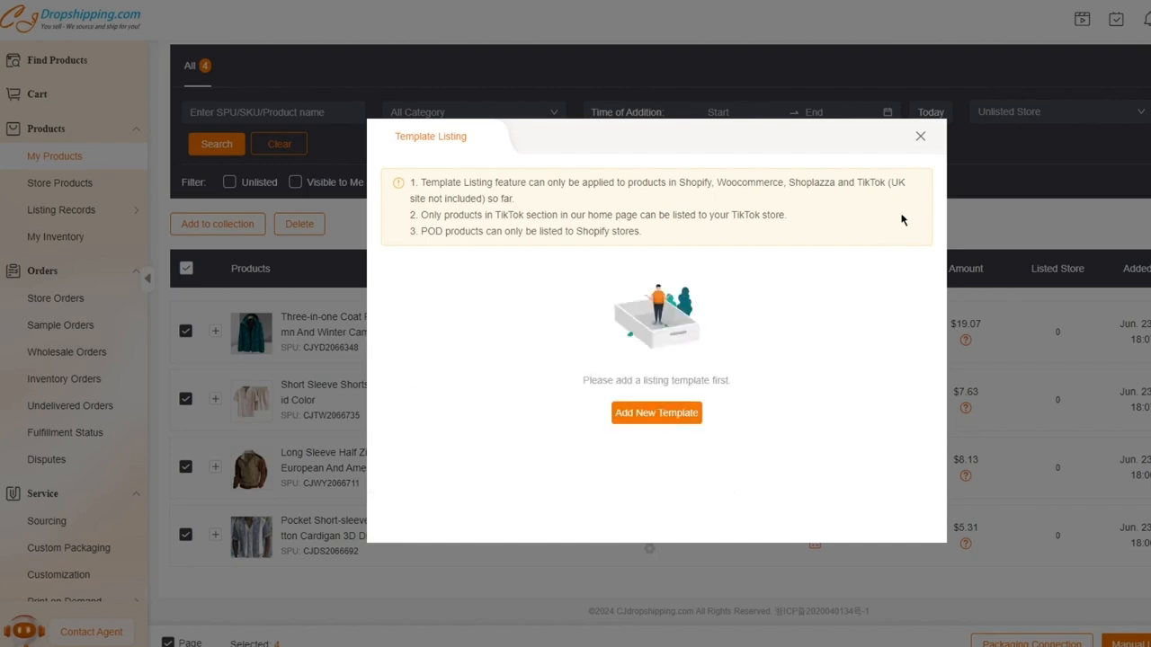
click(920, 136)
Open the store listing form for the Three-in-one Coat and add "hoodie" as its product type.
scroll(989, 360, right, 3)
click(1099, 320)
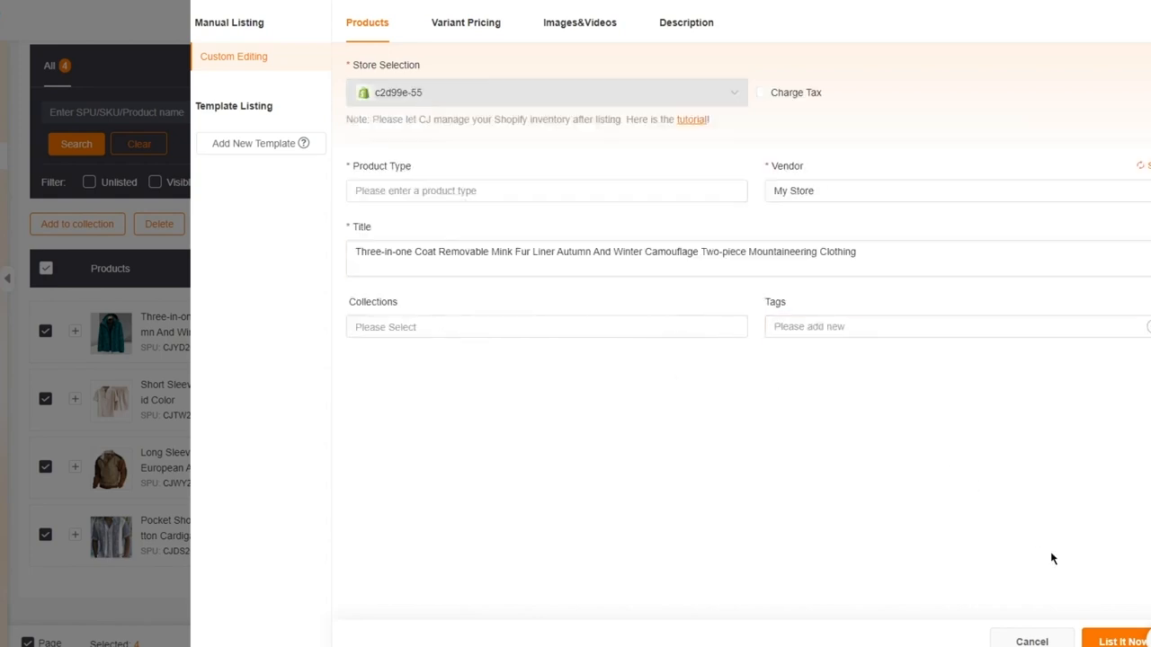
click(1106, 642)
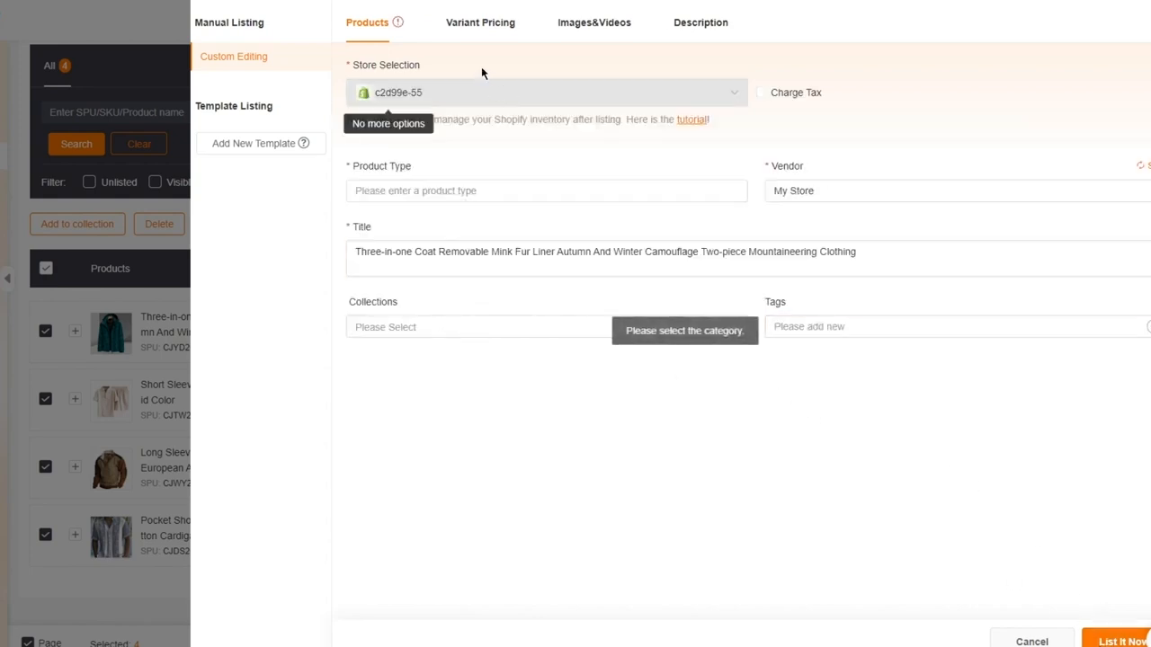
click(485, 189)
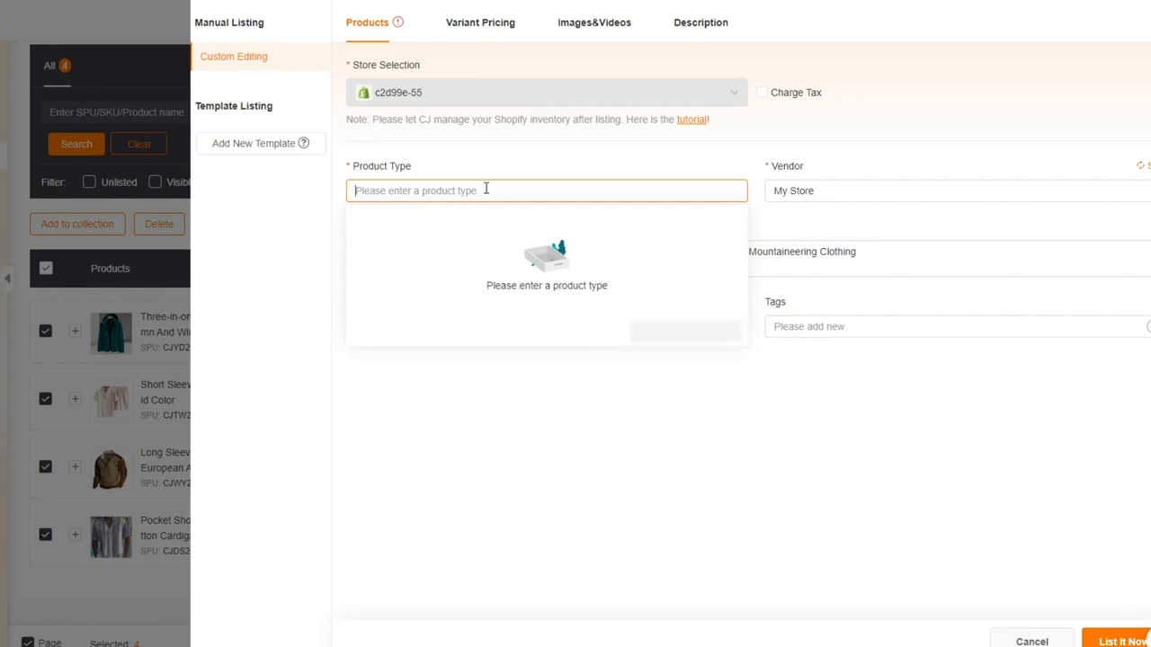
text(hoodie)
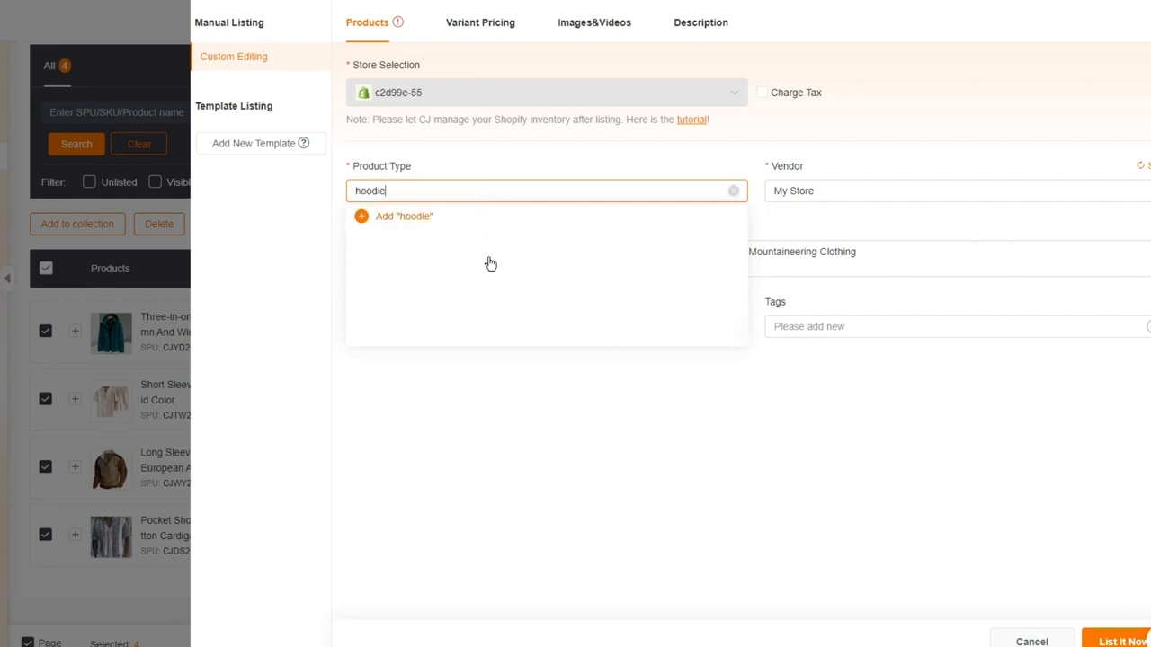
click(447, 224)
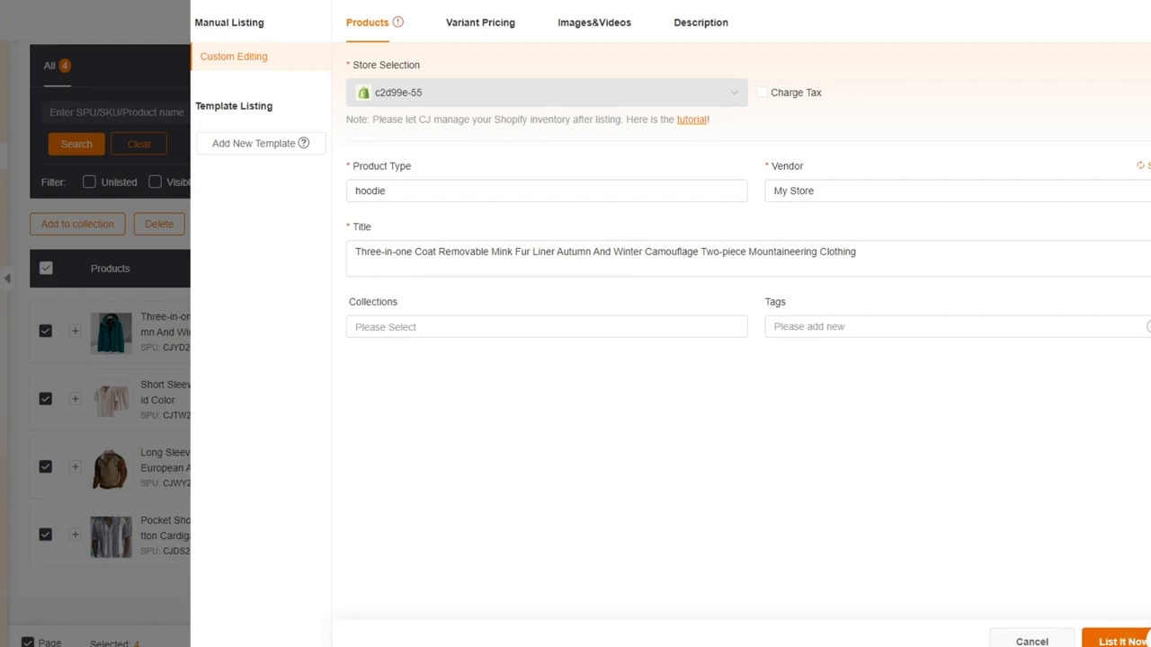
Apply the recommended listing price to all variants of the Three-in-one Coat, list it to the store, and dismiss the listing notice.
click(1119, 641)
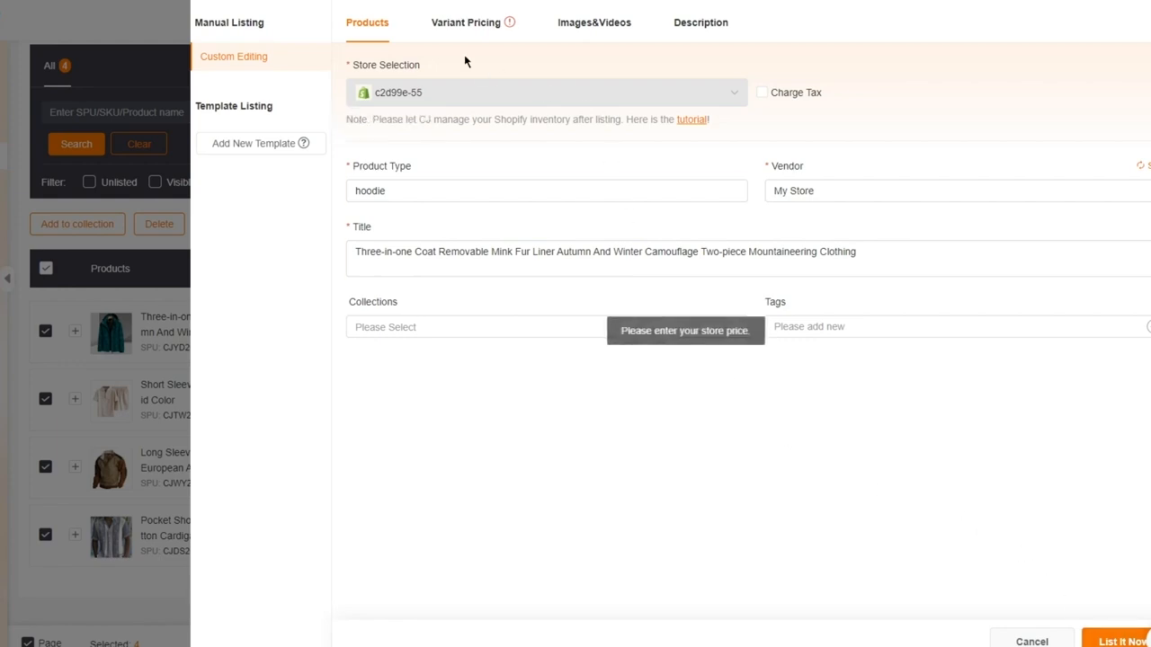
click(462, 22)
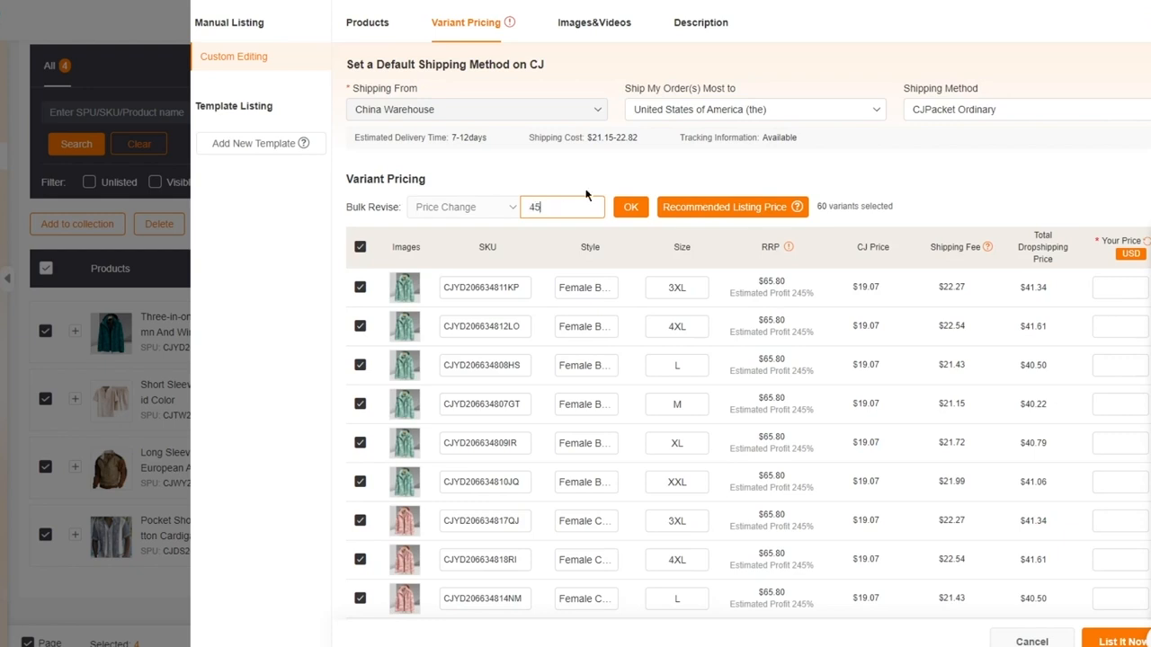
click(724, 207)
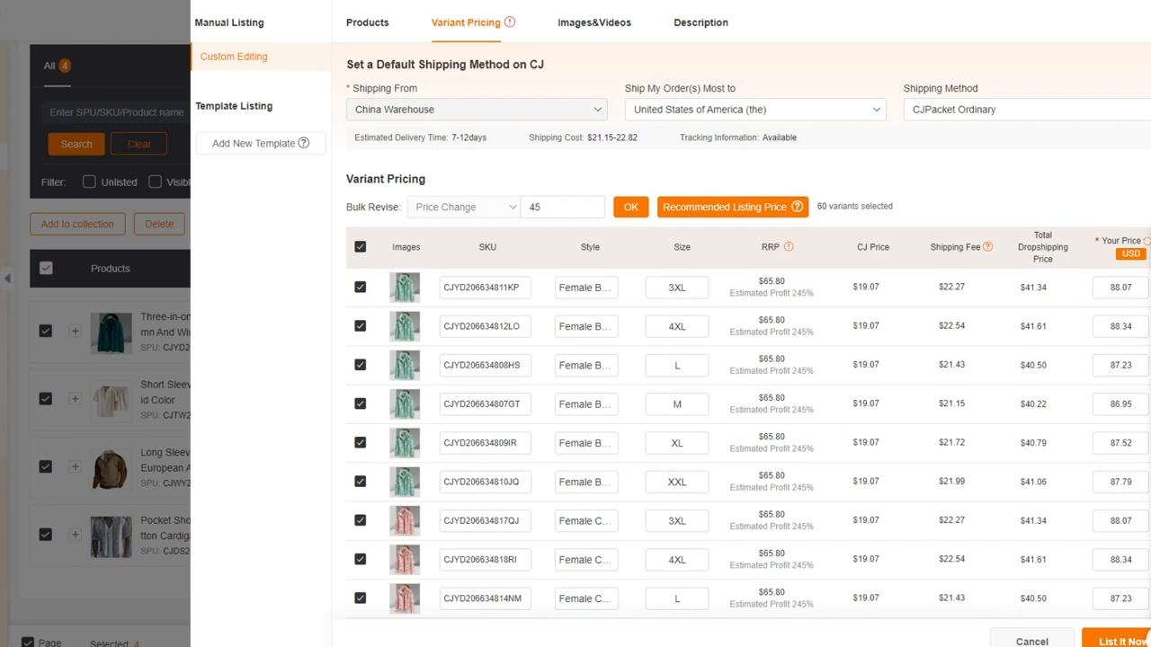
click(1115, 641)
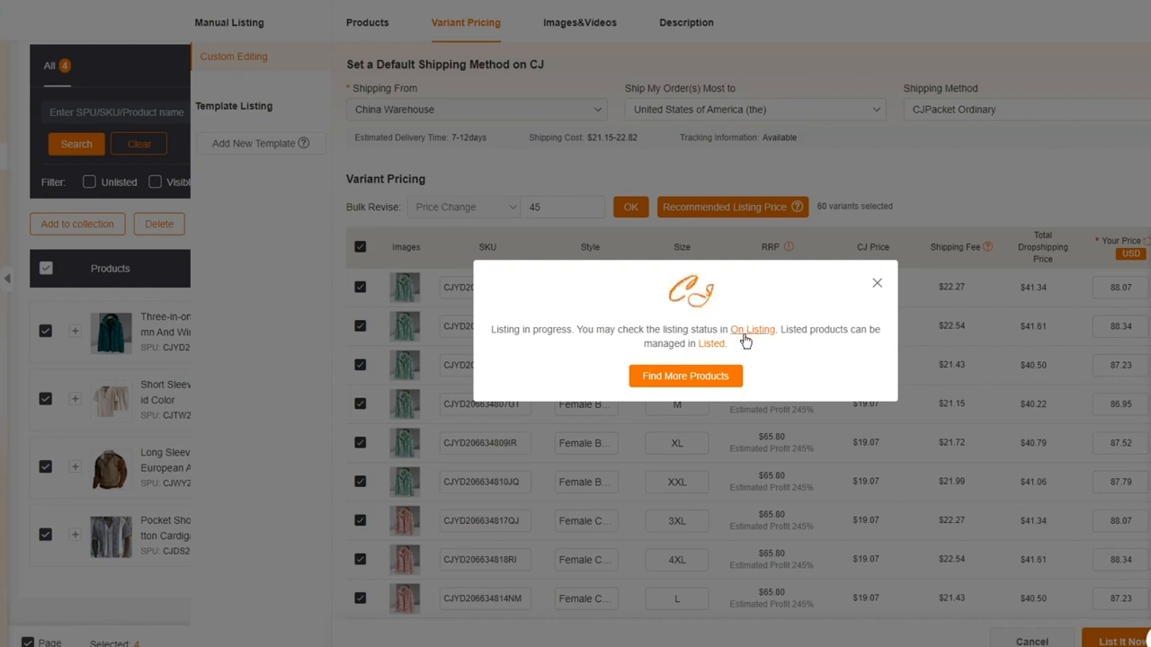
click(875, 282)
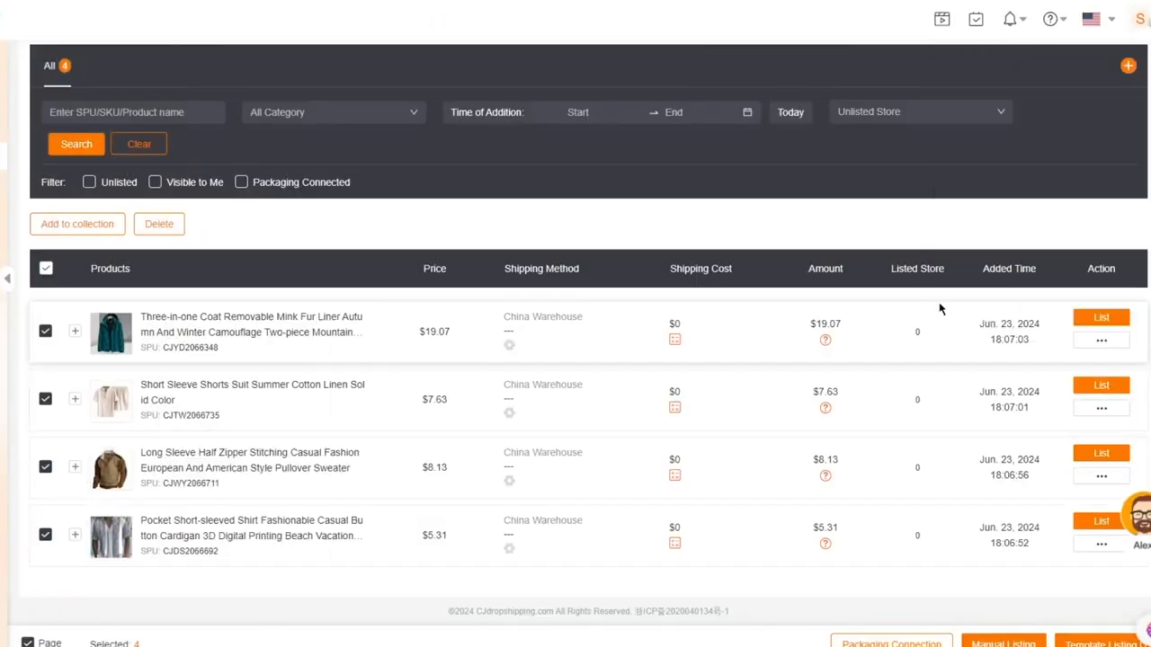
Open the listing form for the Short Sleeve Shorts Suit and apply the recommended listing price to all its variants.
click(1090, 387)
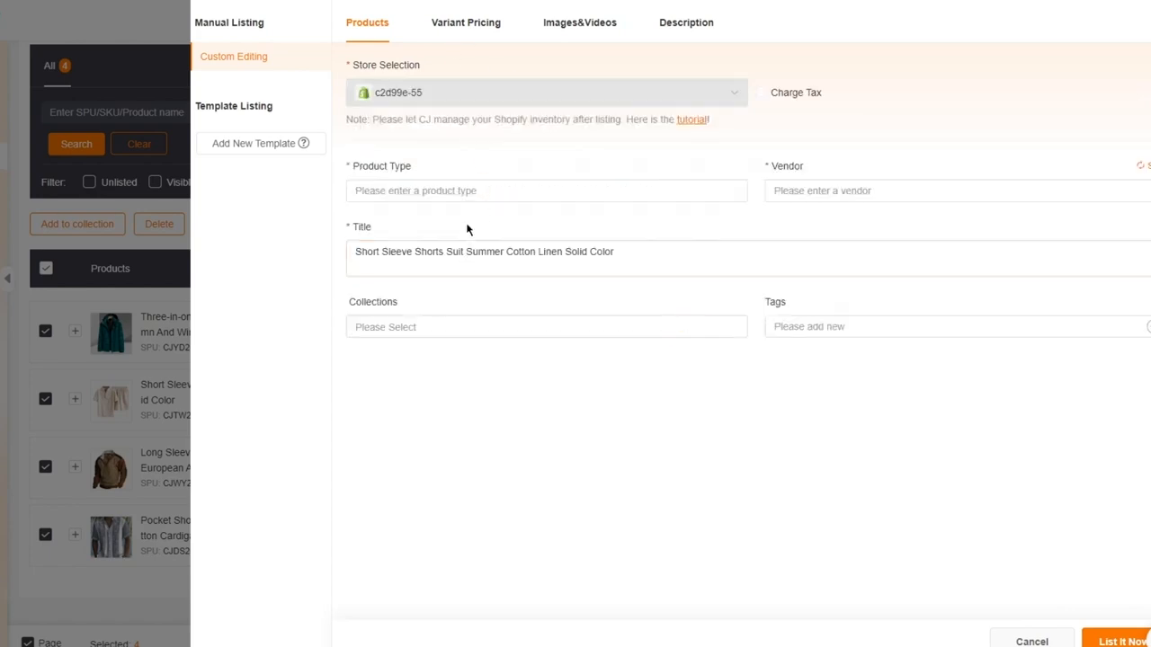
click(459, 195)
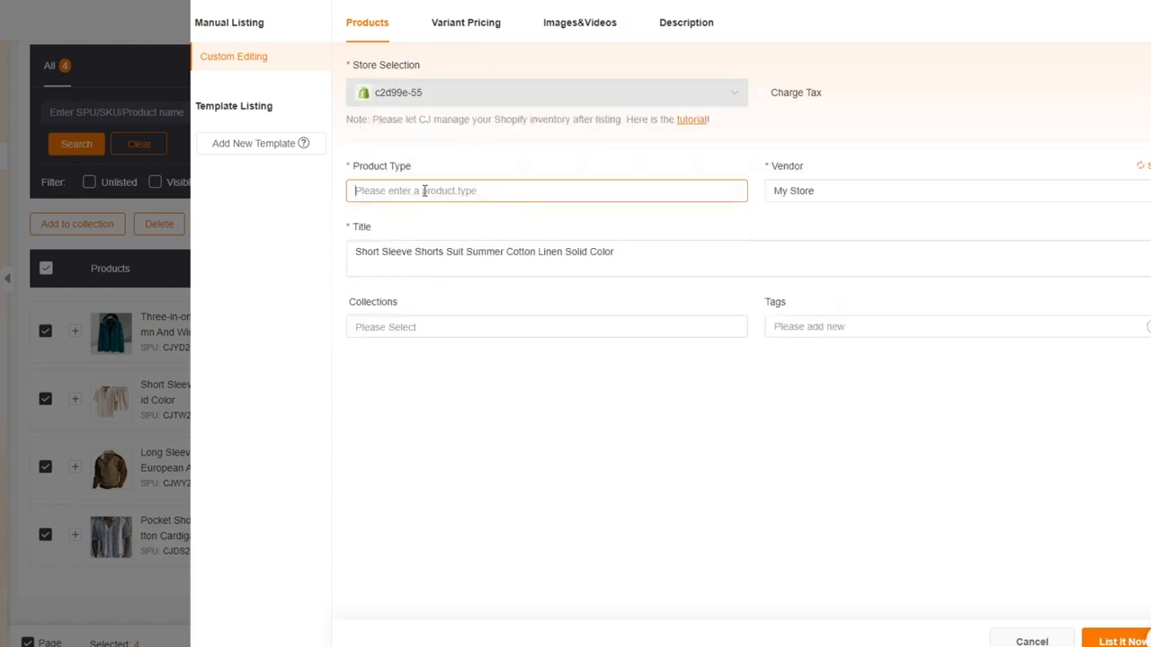
text(hoodie)
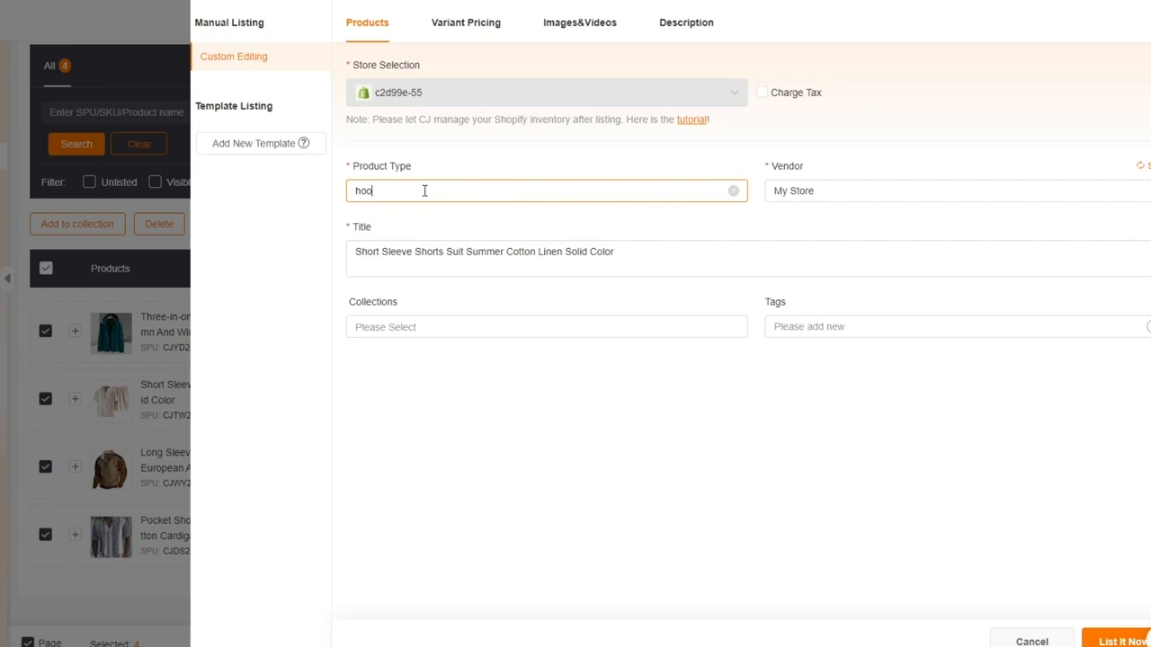
click(465, 24)
click(725, 207)
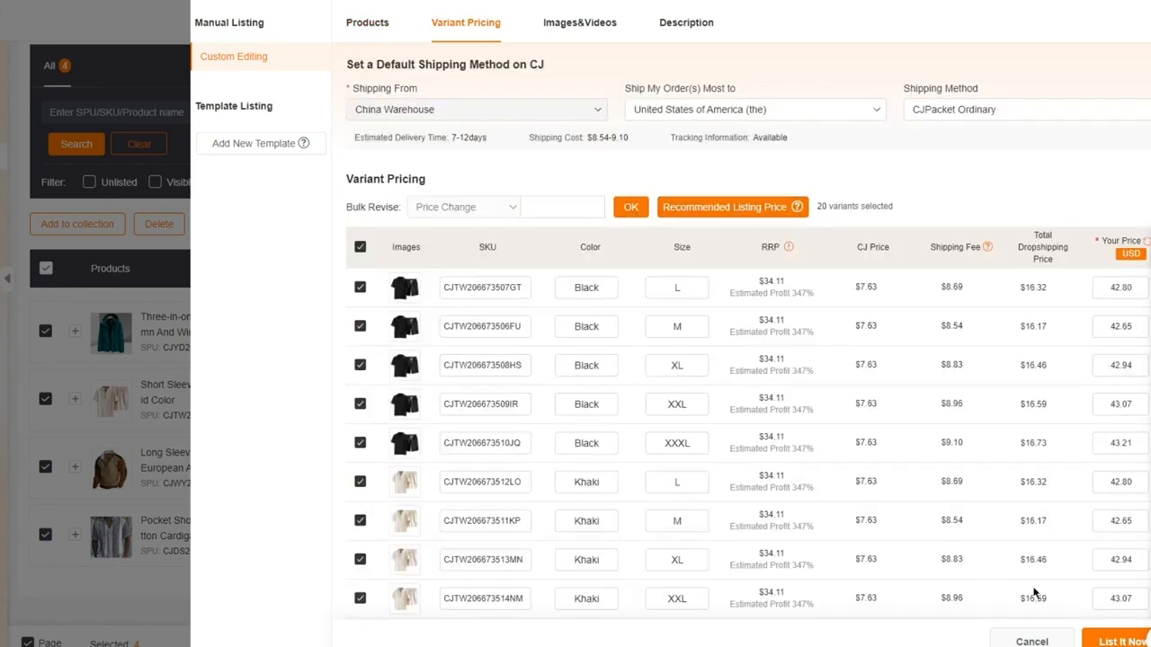
click(1106, 642)
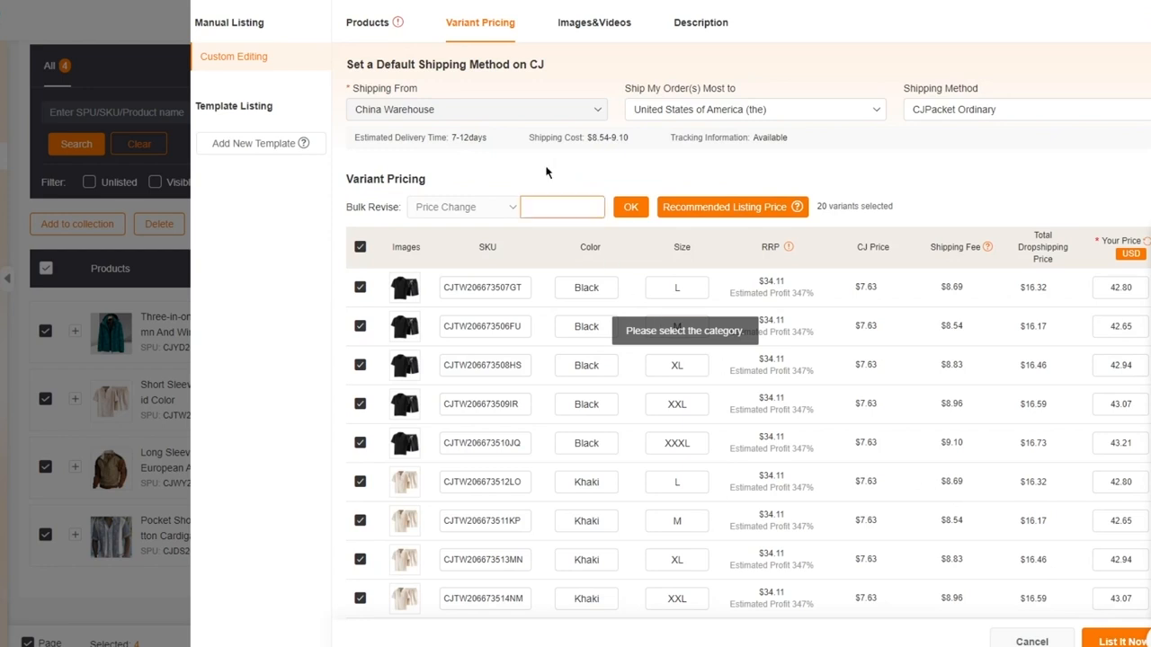
Add "hoo" as the product type of the Short Sleeve Shorts Suit and submit the listing to the store.
click(388, 33)
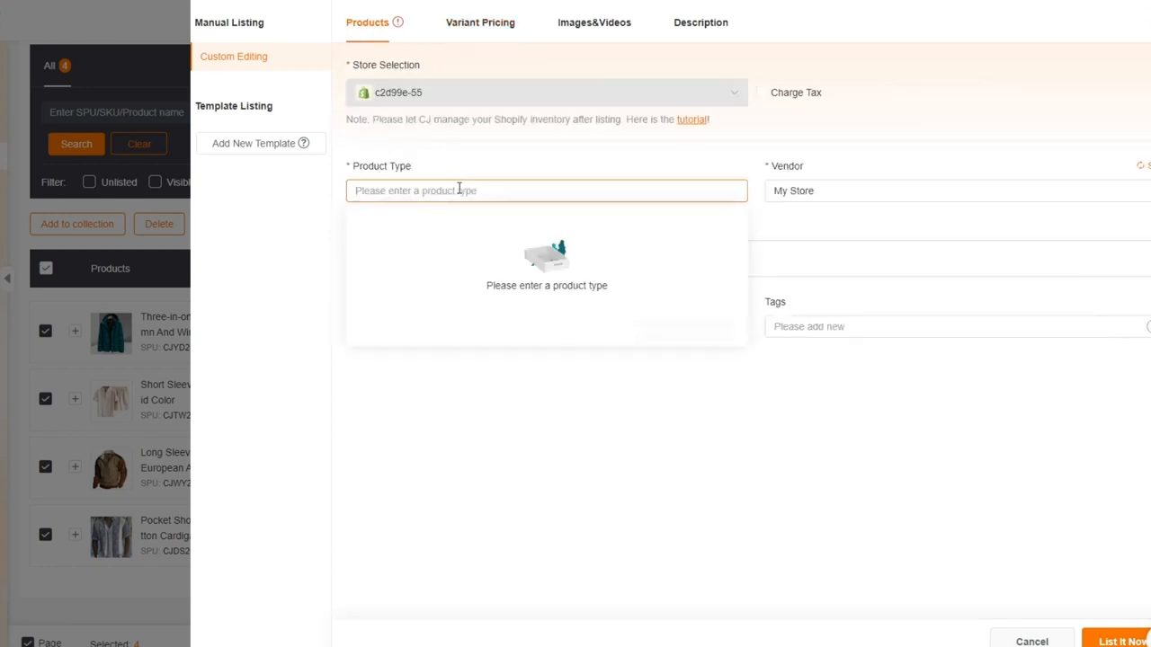
text(hoo)
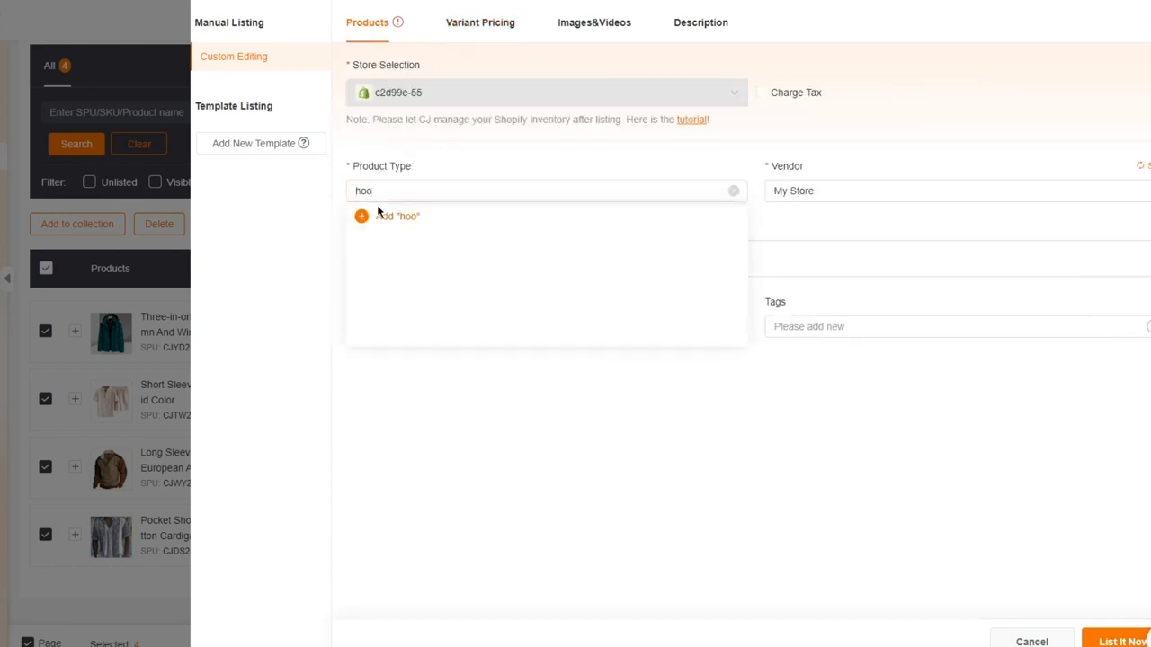
click(386, 216)
click(1115, 641)
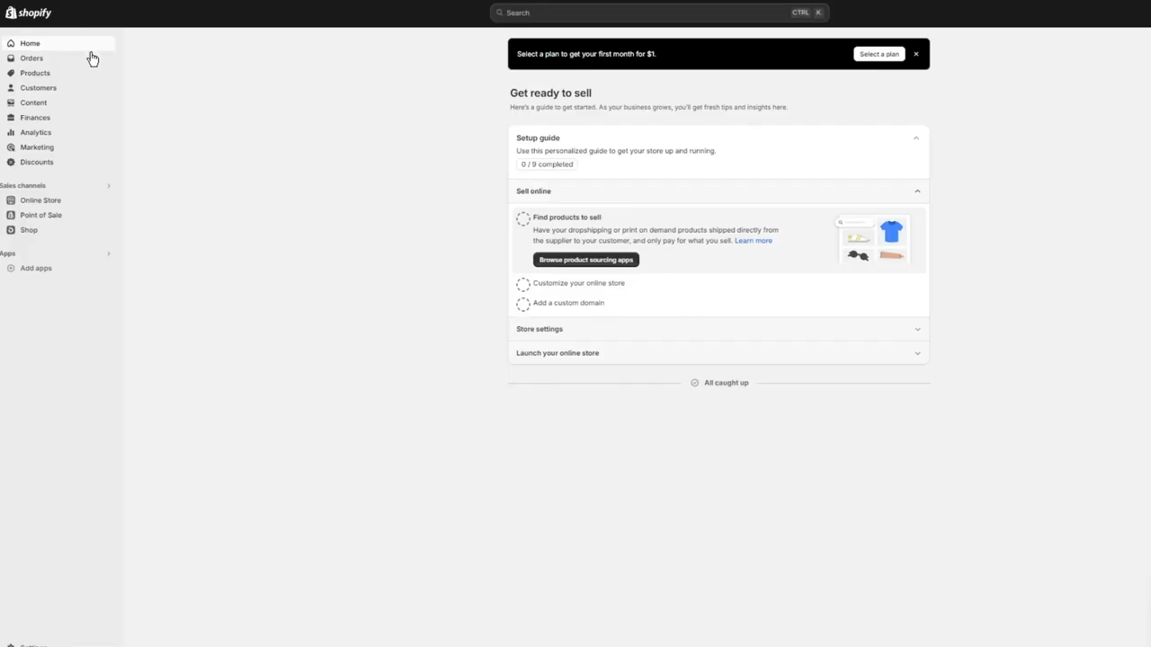
Switch to the Shopify admin, check the store's product list, and start a new page in the online store.
click(67, 76)
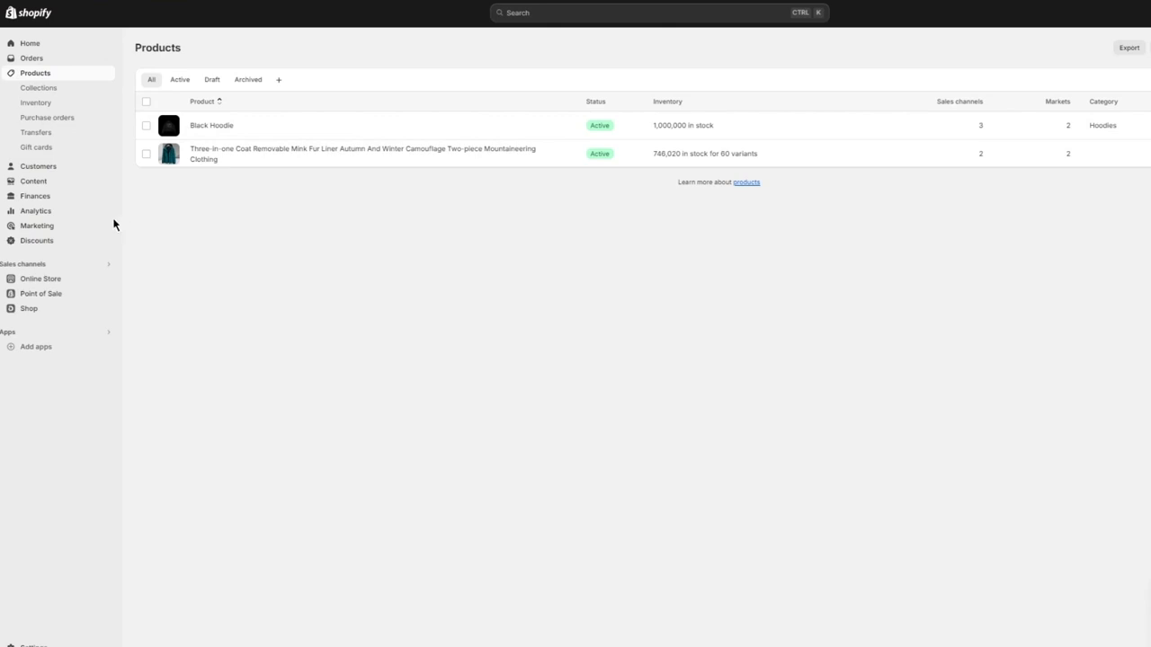
click(50, 284)
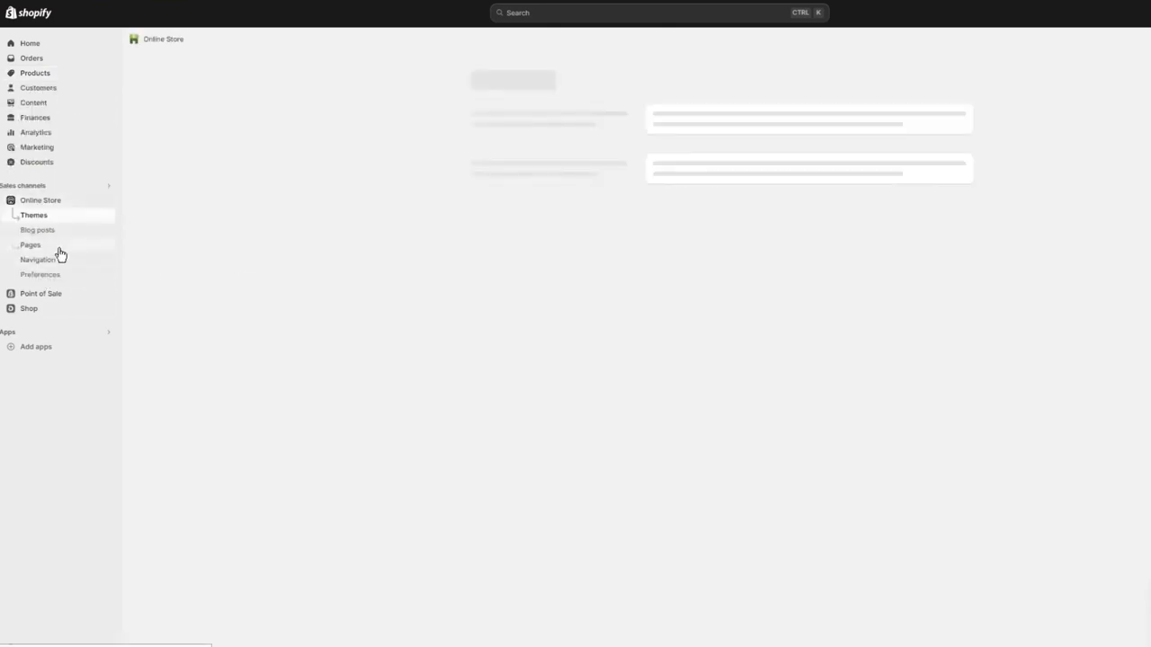
click(56, 248)
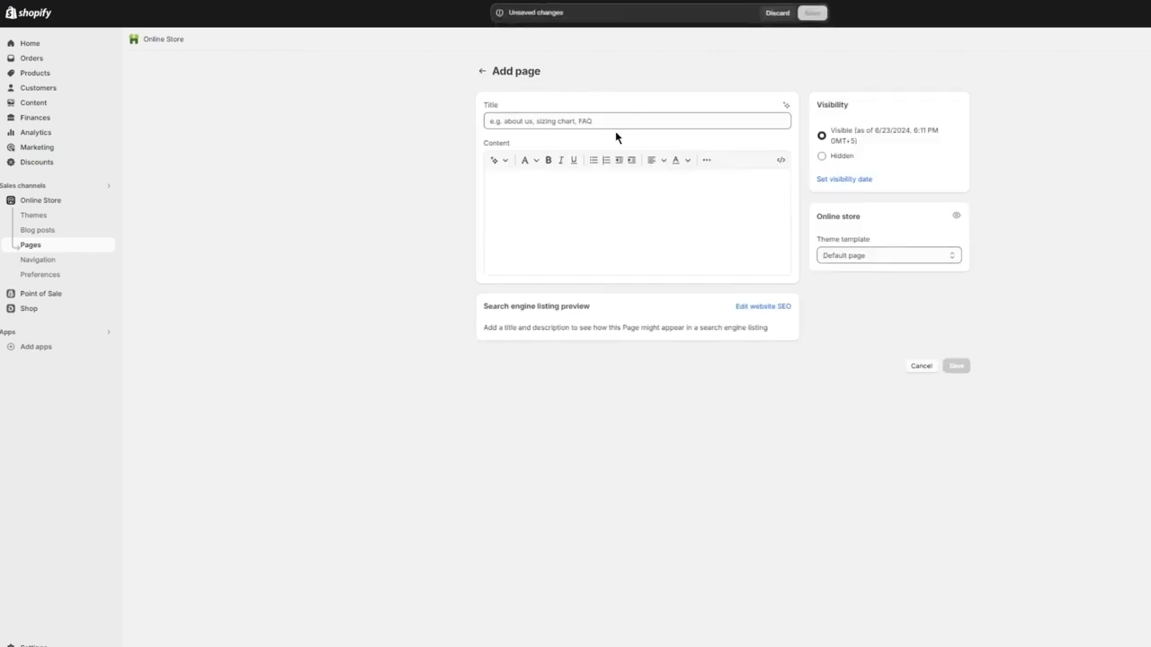
Title the new page "About Us", save it, and return to the list of pages.
click(608, 122)
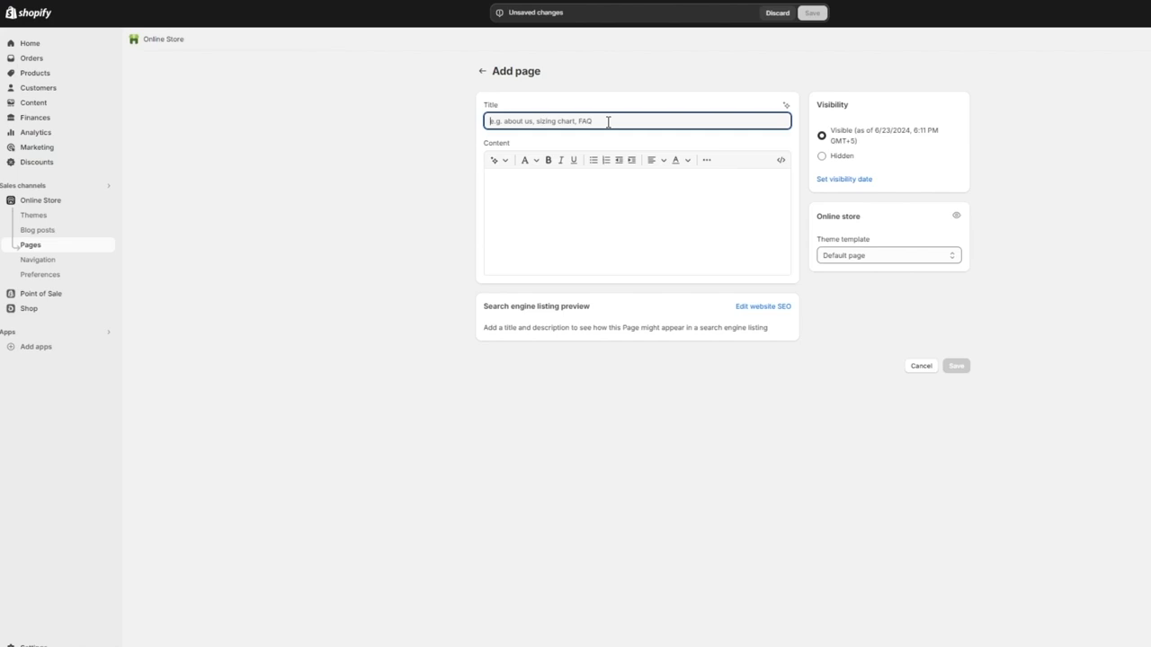
text(About Us)
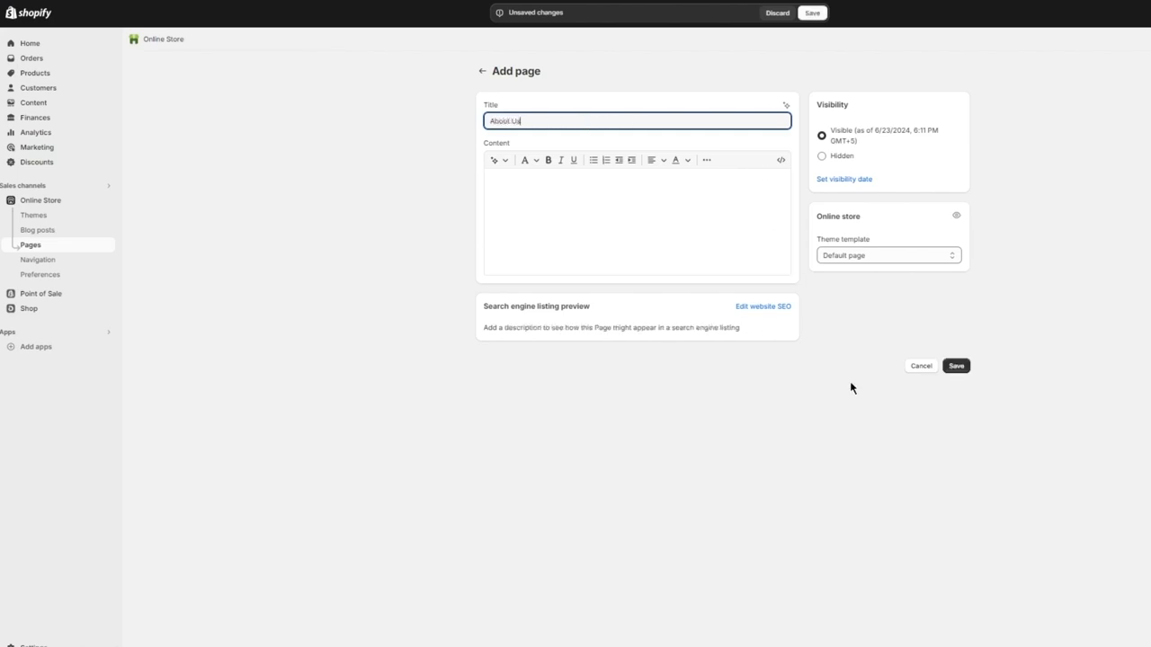
click(952, 367)
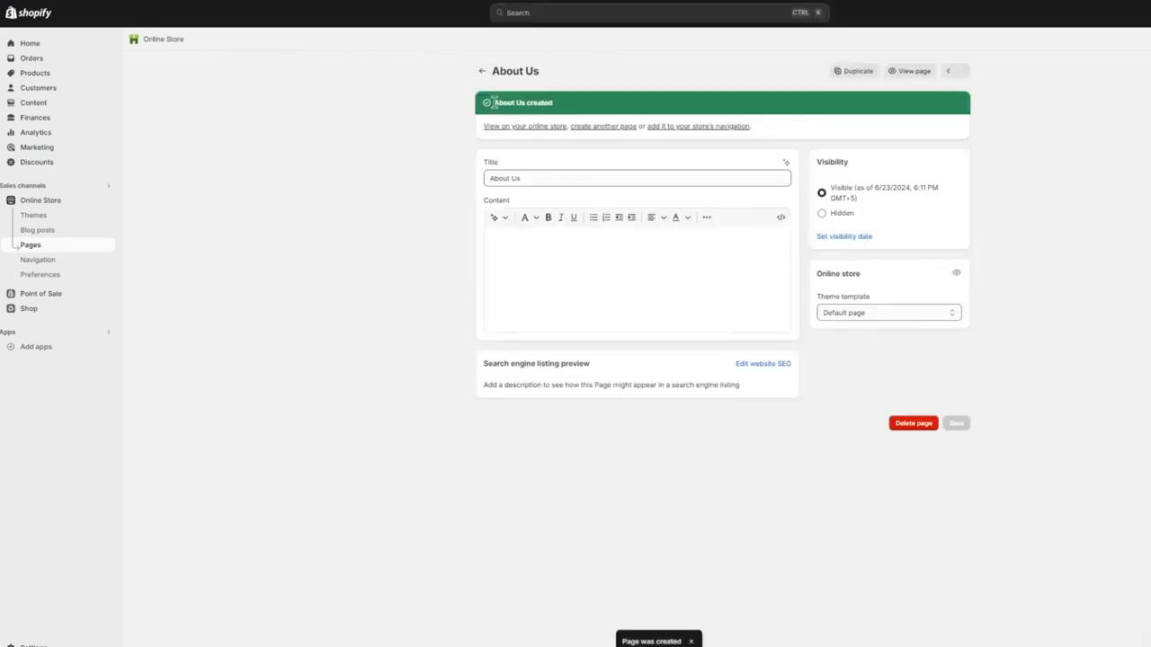
click(480, 71)
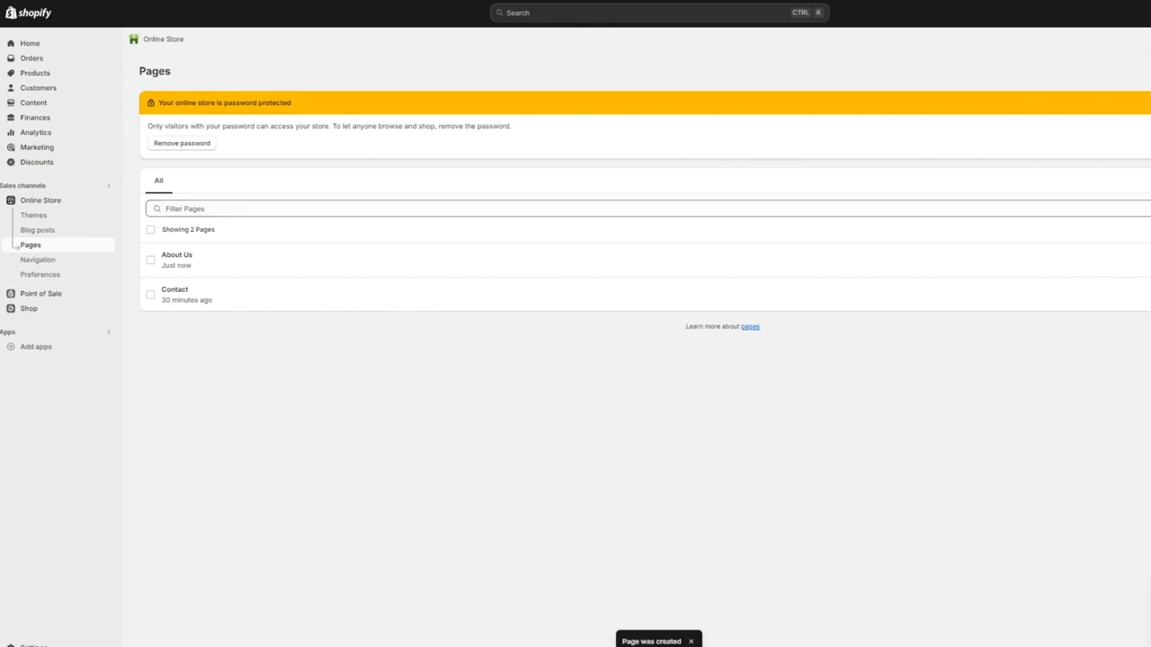
Create another online store page titled "FAQ", save it, and return to the list of pages.
click(1150, 71)
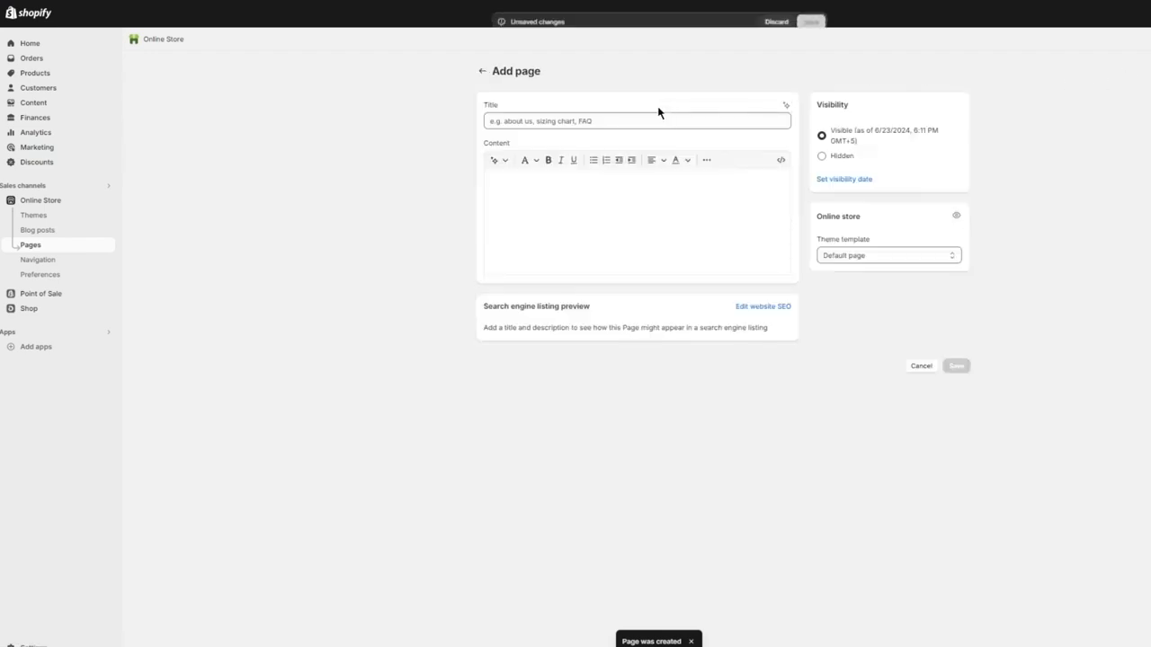
click(584, 123)
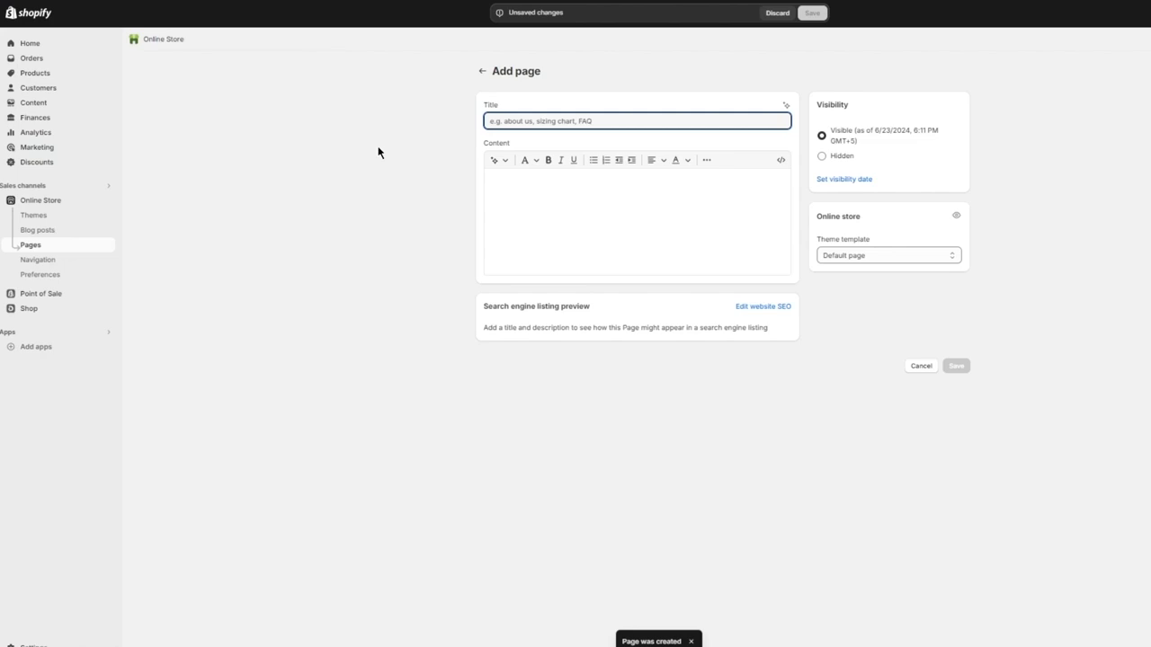
text(FAQ)
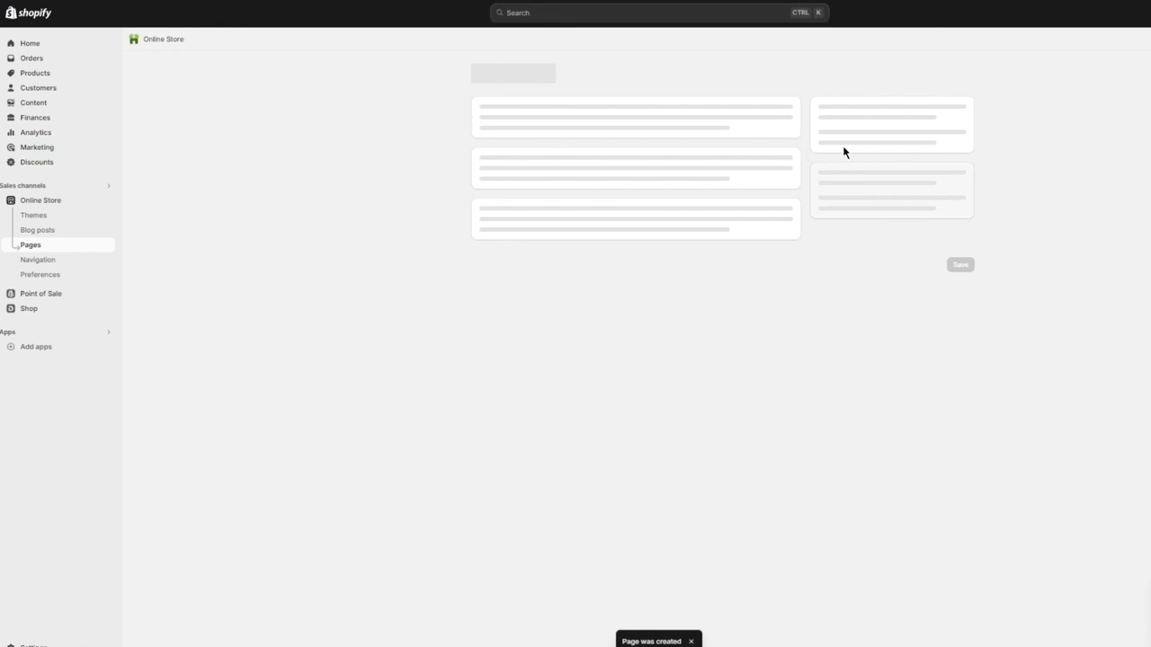
click(480, 72)
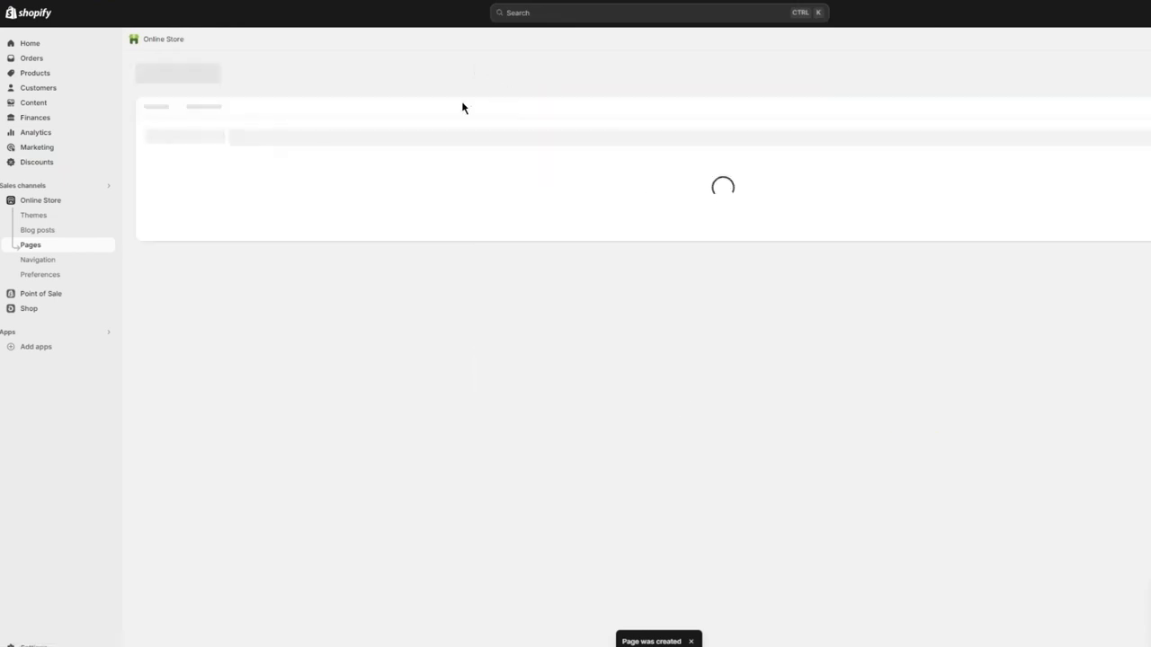
Open the store's main menu in the navigation settings and add a menu item named FAQ that links to the FAQ page.
click(76, 264)
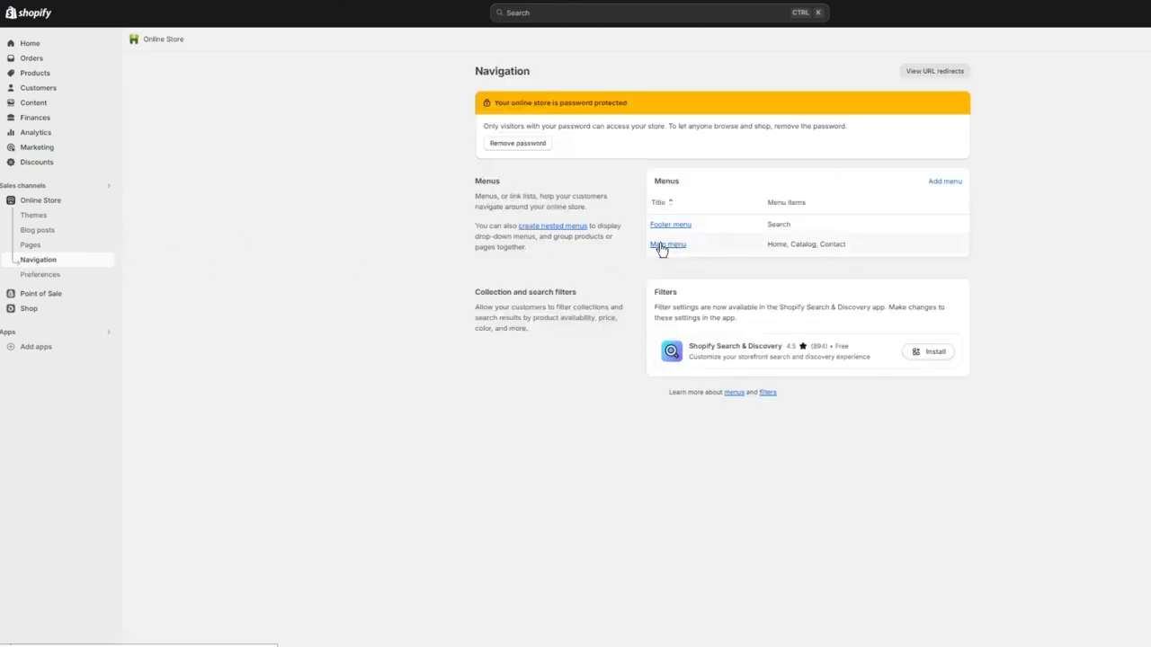
click(659, 246)
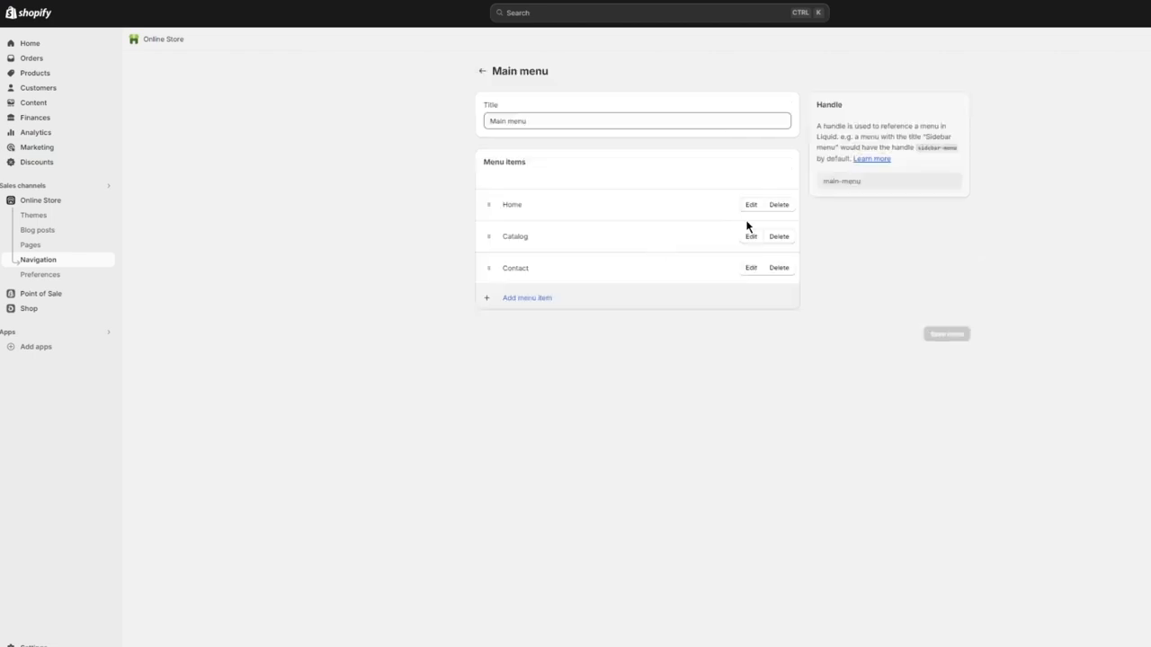
click(515, 300)
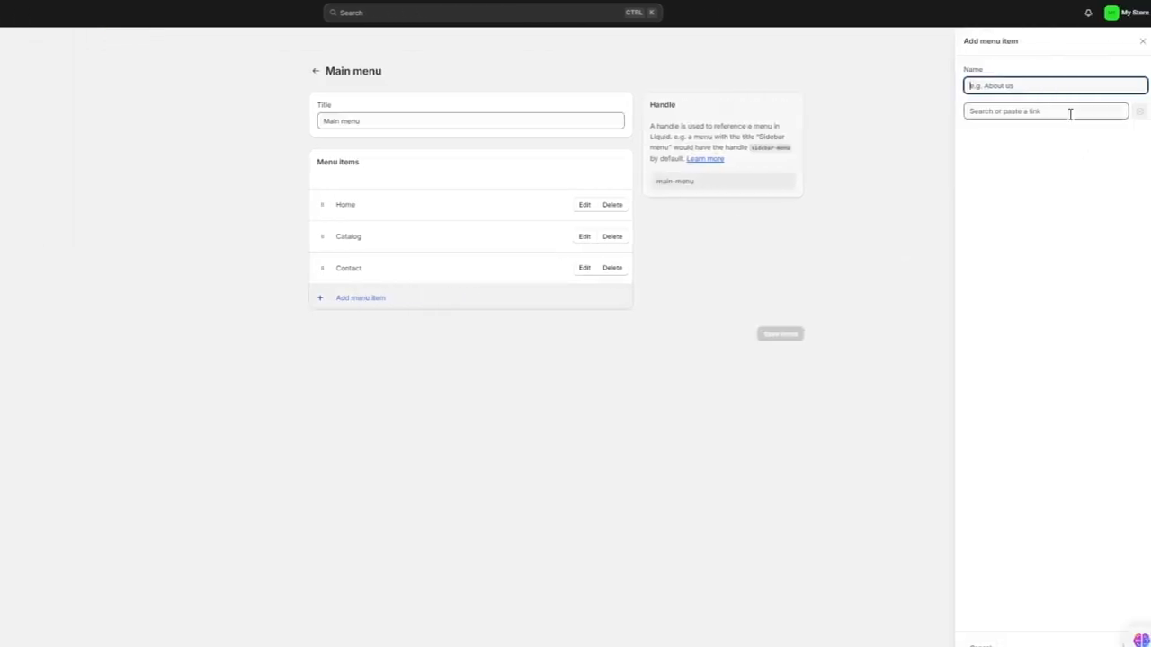
click(1041, 108)
click(1010, 216)
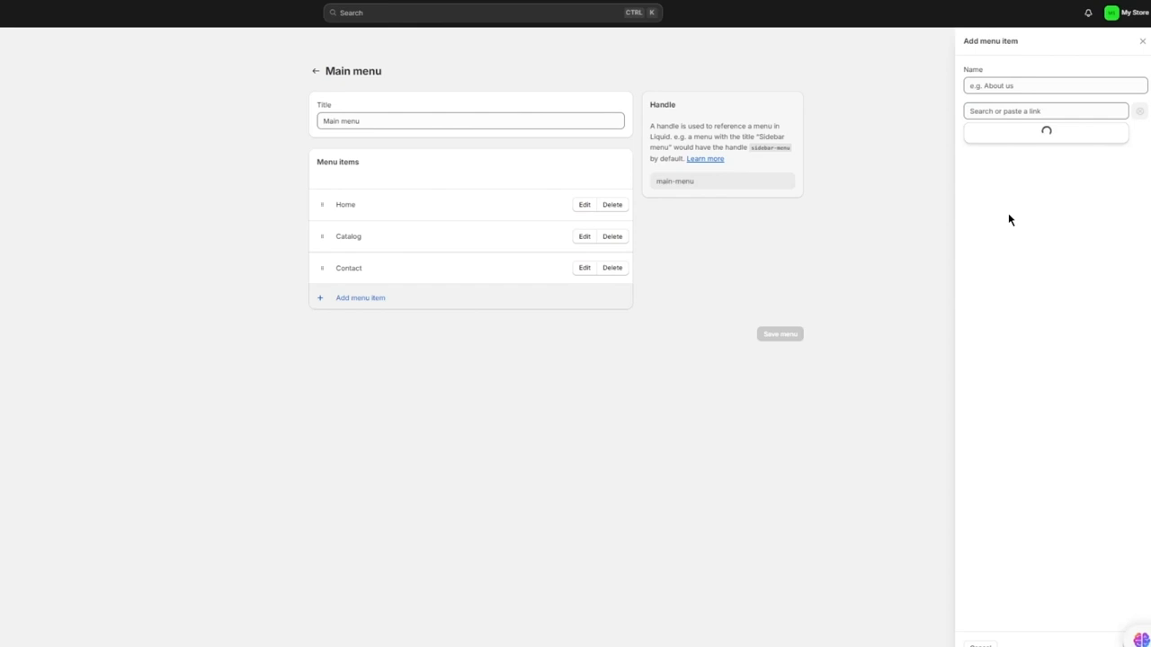
click(998, 195)
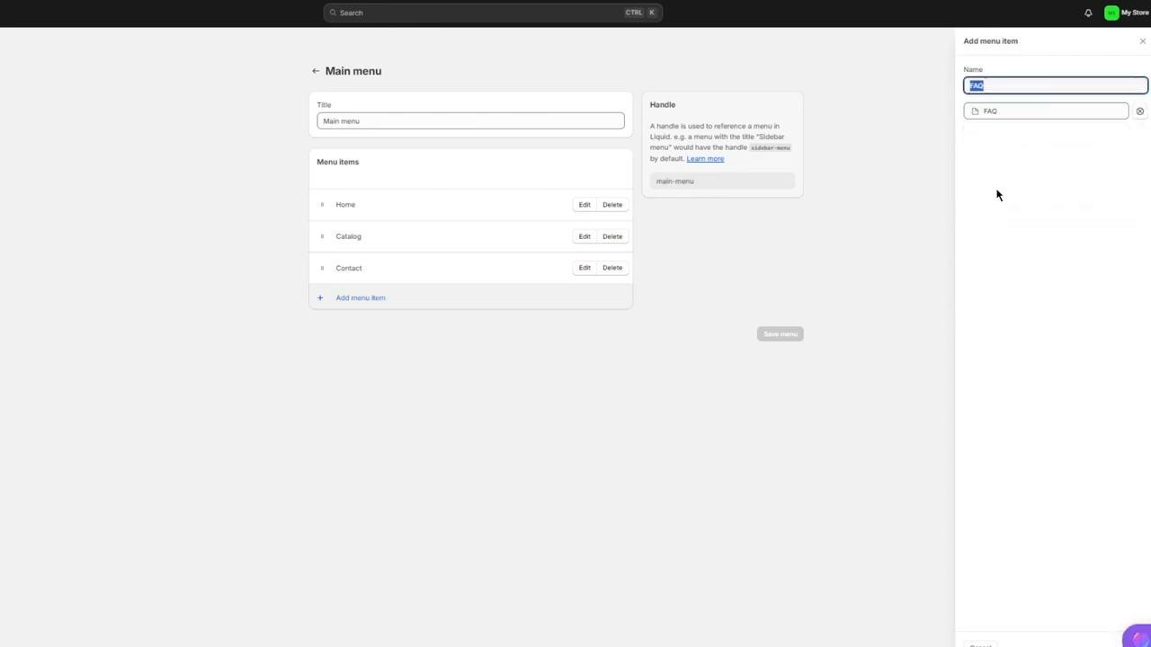
click(1005, 109)
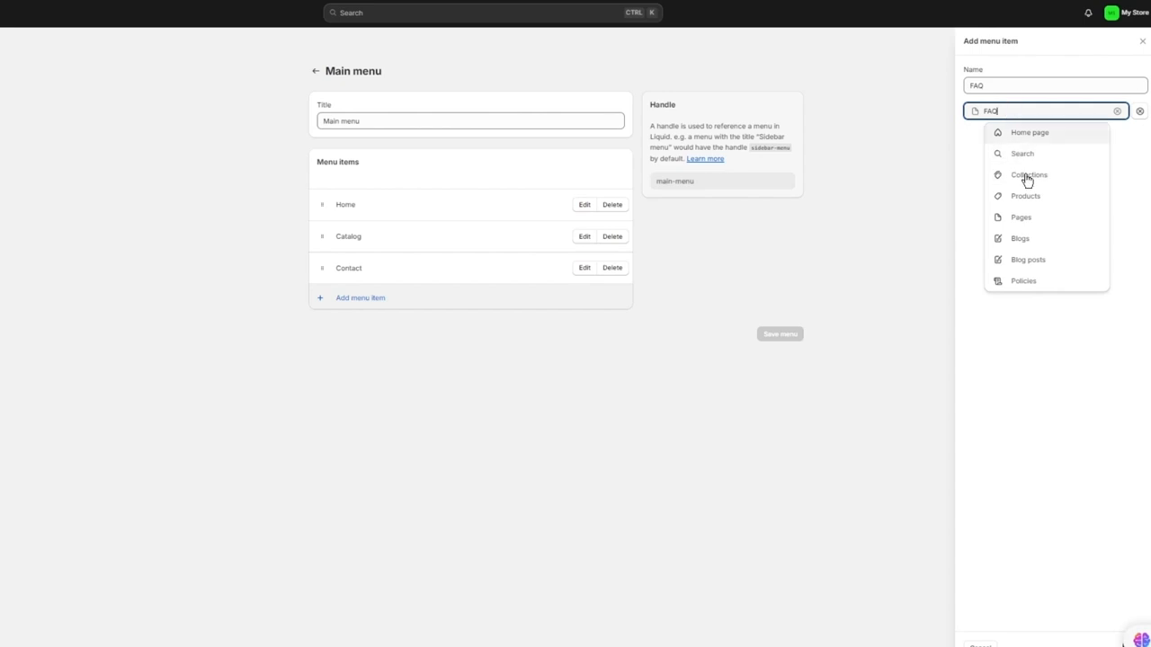
click(1118, 628)
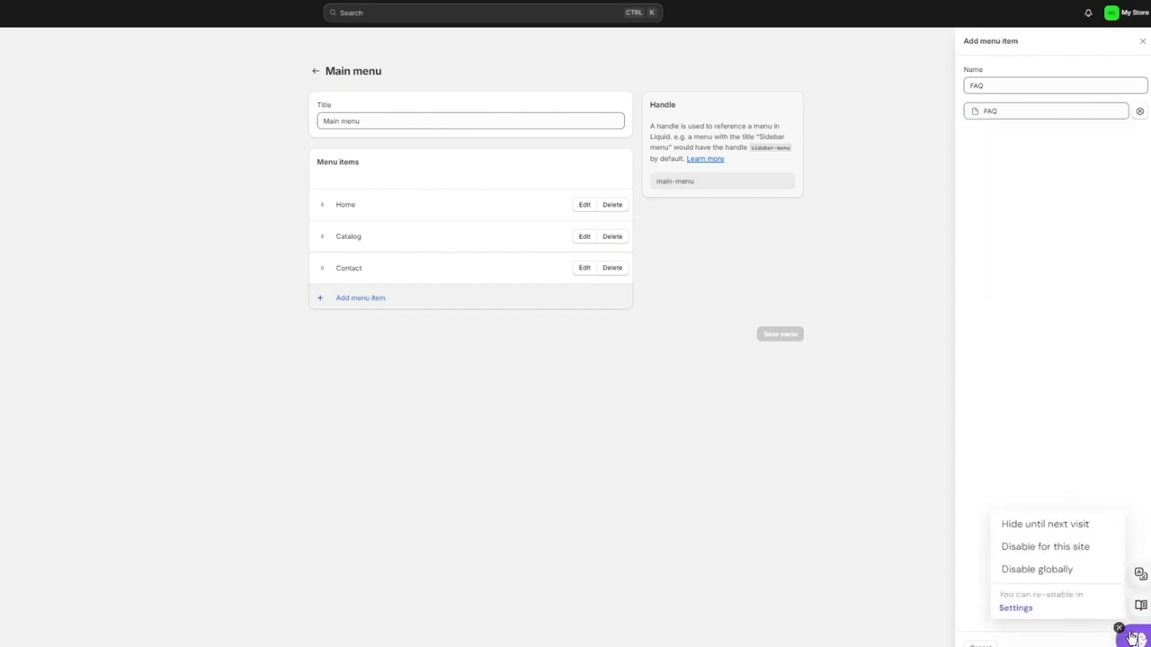
click(1040, 526)
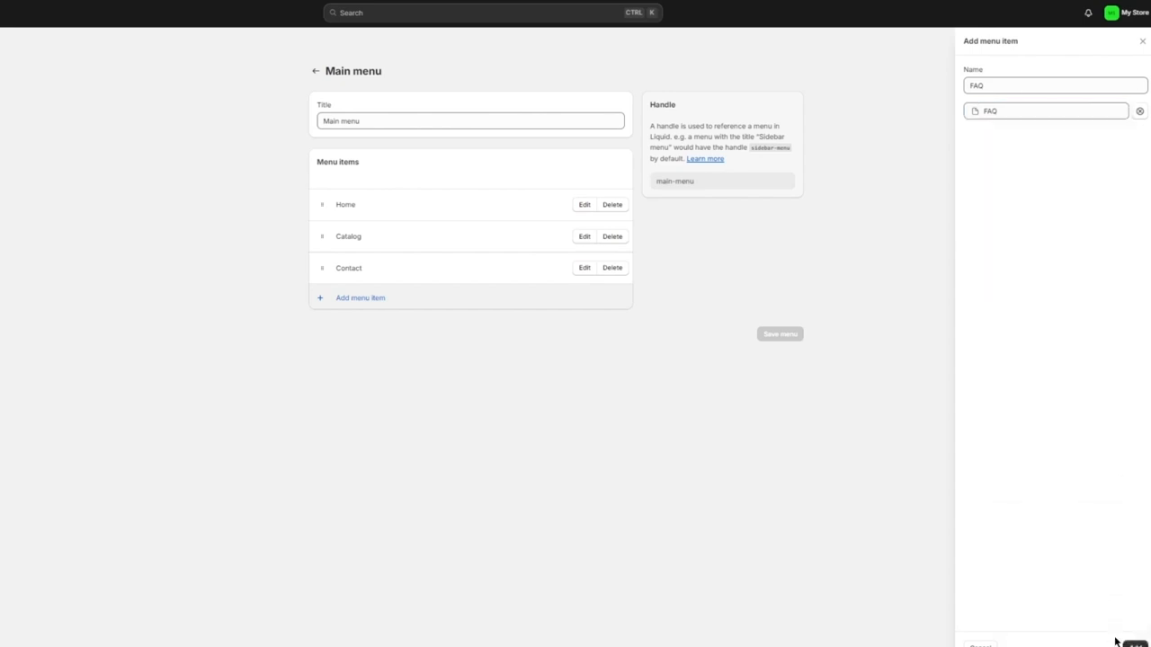
click(1135, 645)
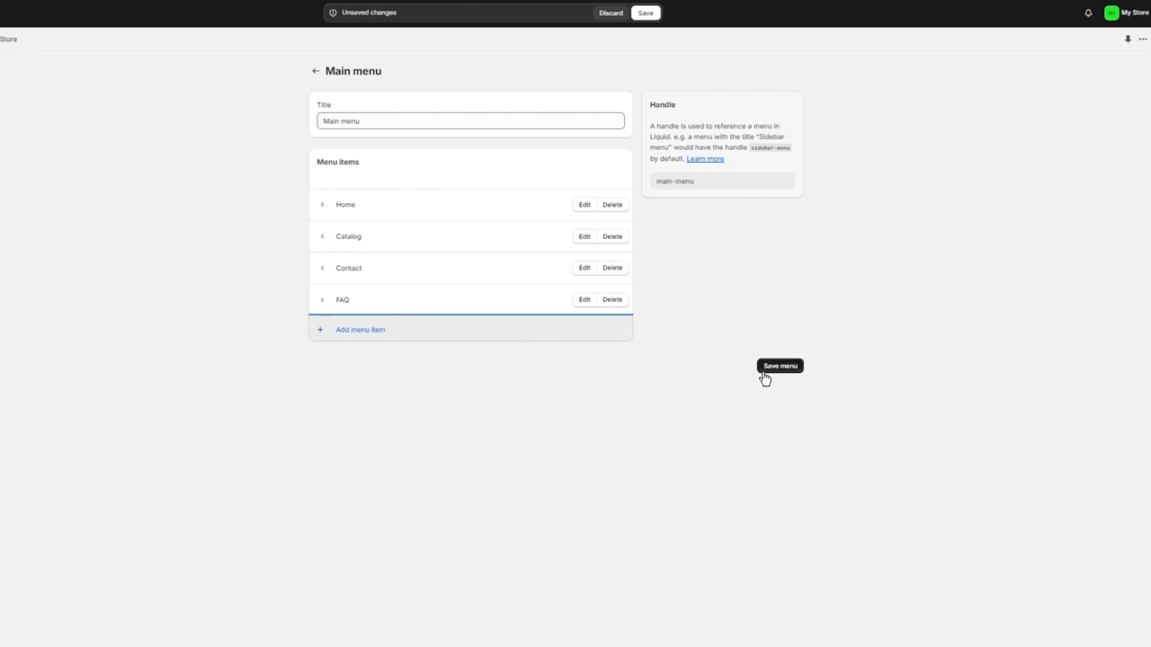
Add a main menu item linking to the About Us page, nest it under FAQ, and save the menu.
click(398, 329)
click(1070, 112)
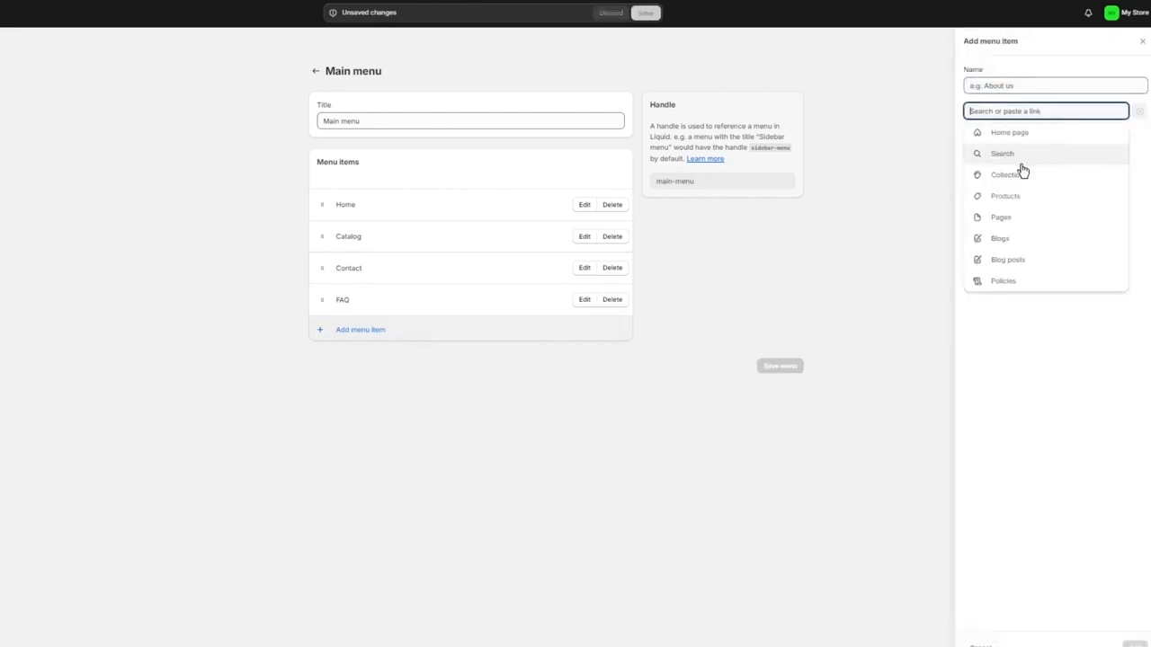
click(994, 218)
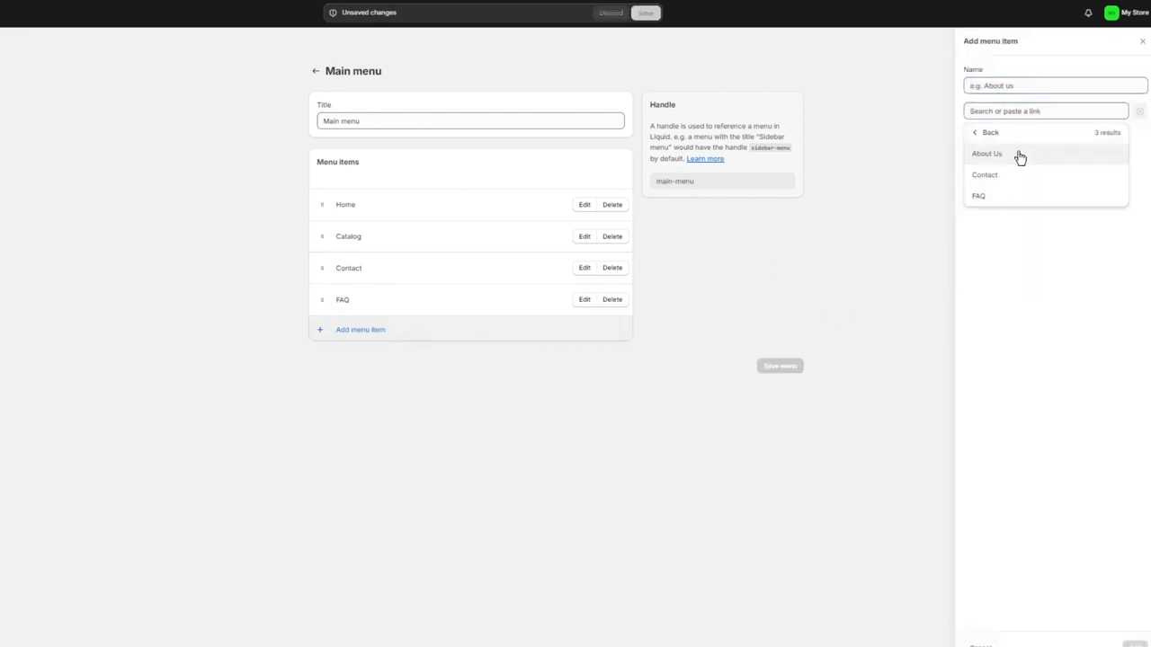
click(1019, 154)
click(1129, 642)
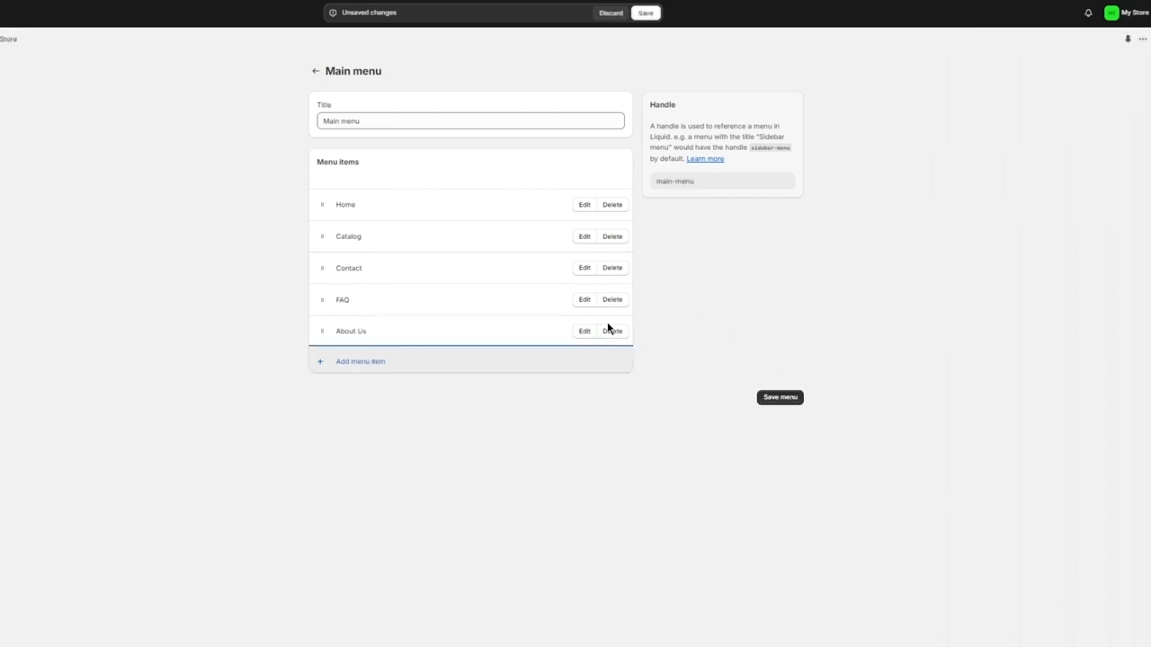
drag(323, 331, 351, 330)
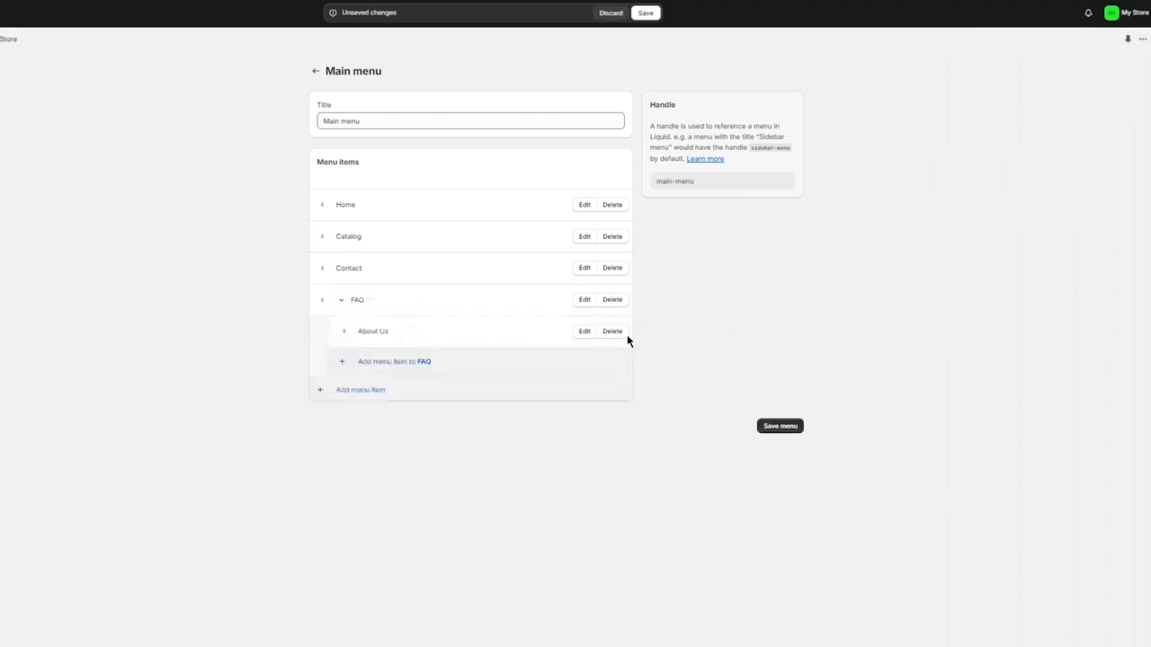
click(786, 429)
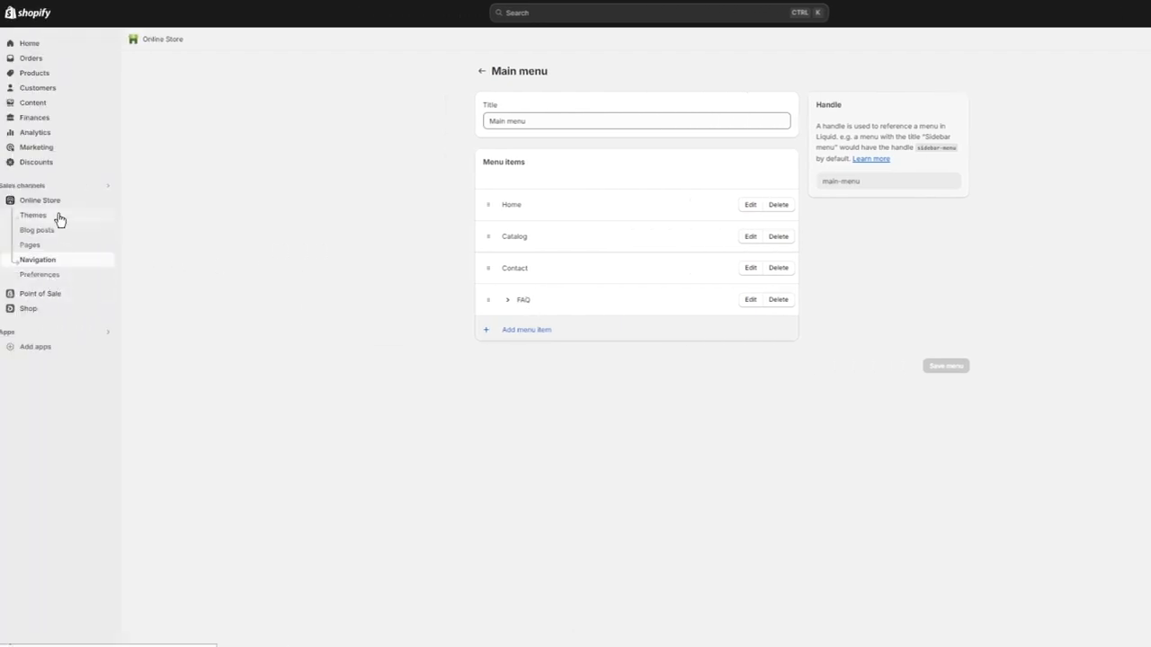
Open the Dawn theme for customization and check the home page's featured products and the header's FAQ menu.
click(32, 215)
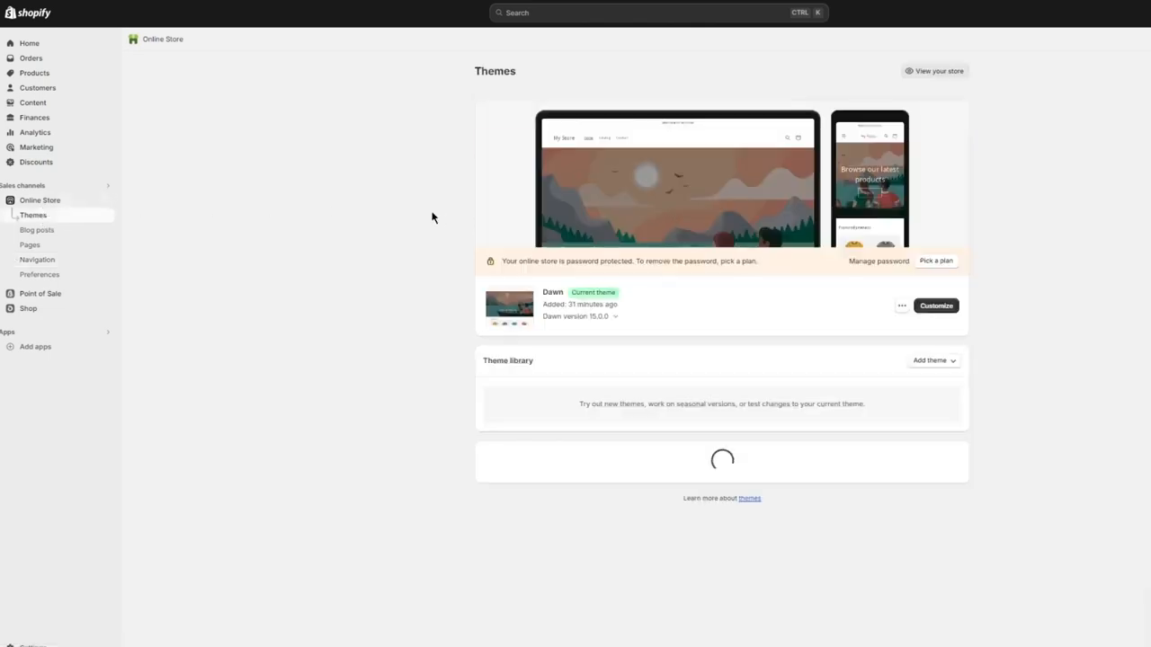
click(935, 308)
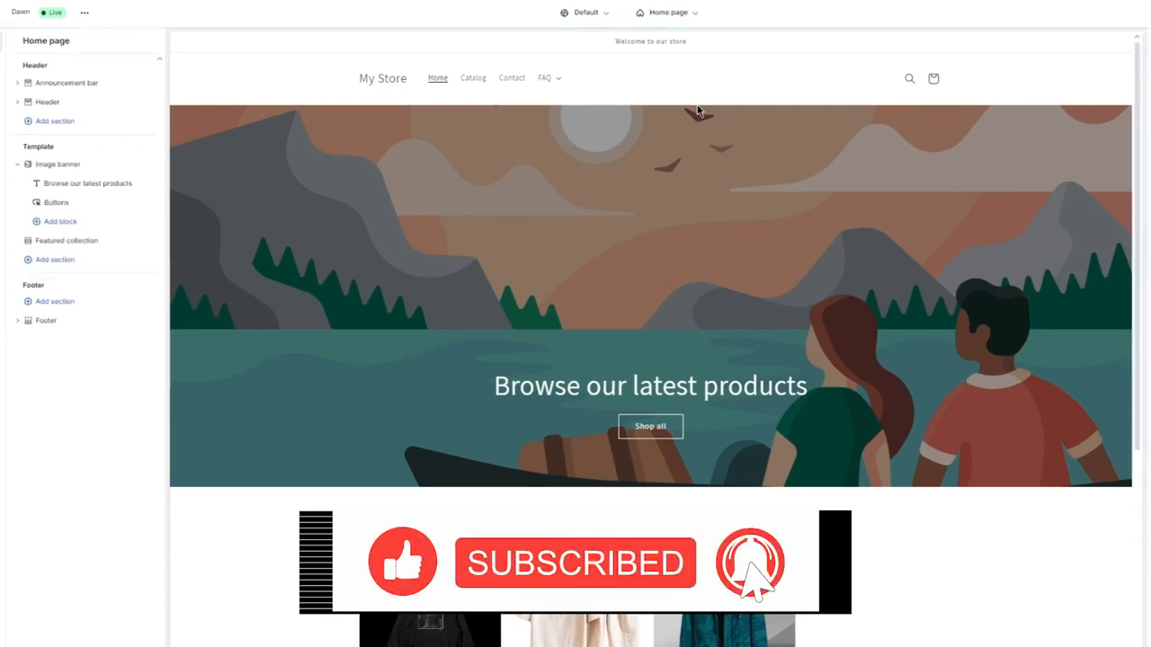
scroll(682, 340, down, 5)
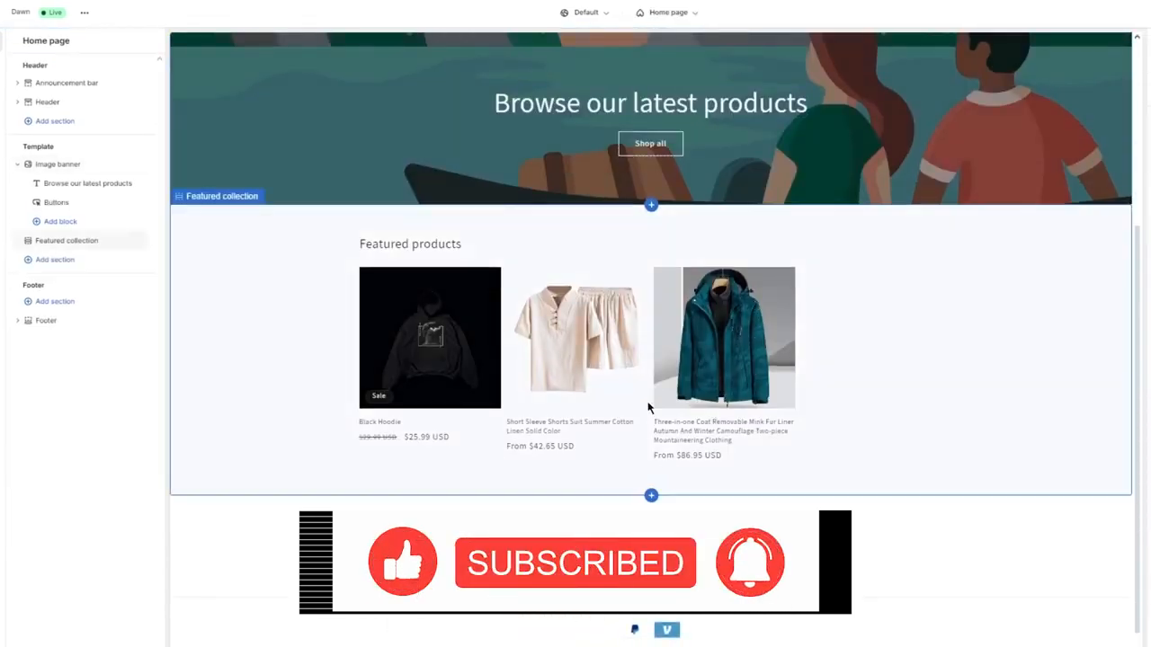
scroll(591, 346, up, 3)
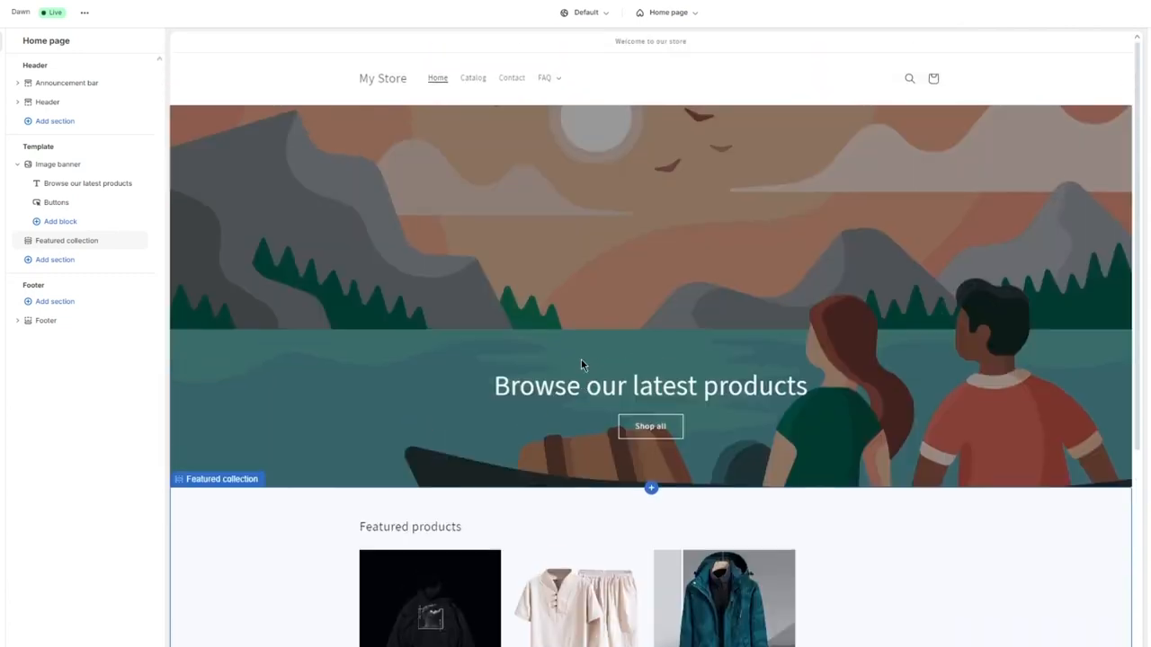
click(558, 82)
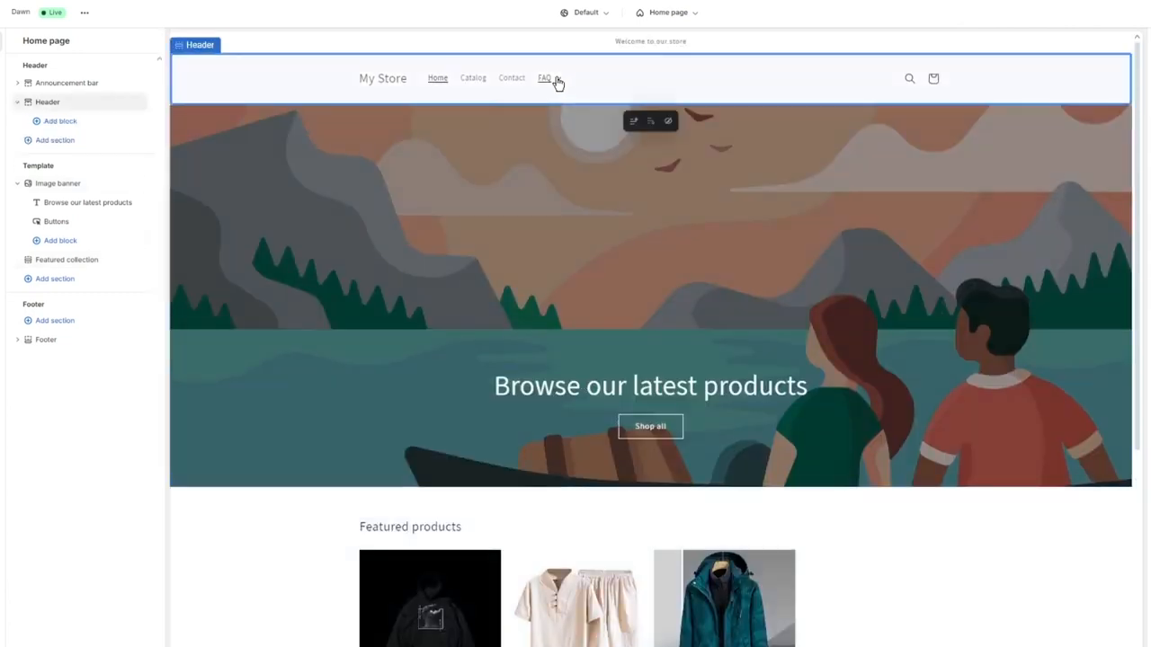
click(558, 82)
click(549, 80)
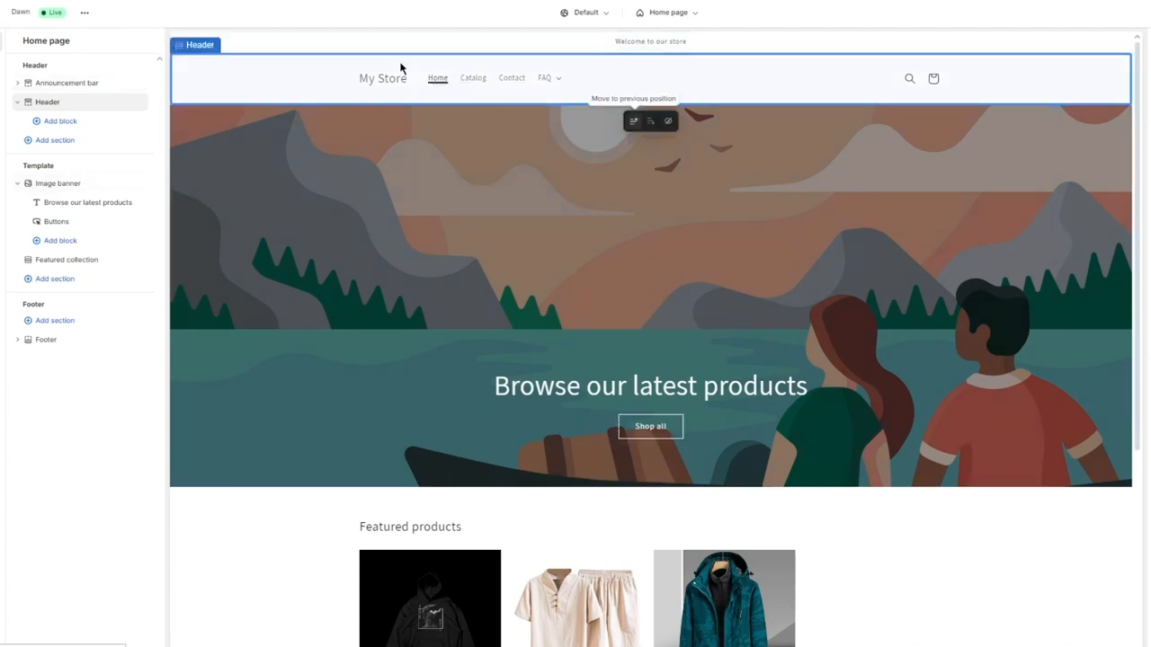
Upload the image Untitled_design__24_-removebg-preview in the theme's logo settings and apply it as the store logo.
click(1, 70)
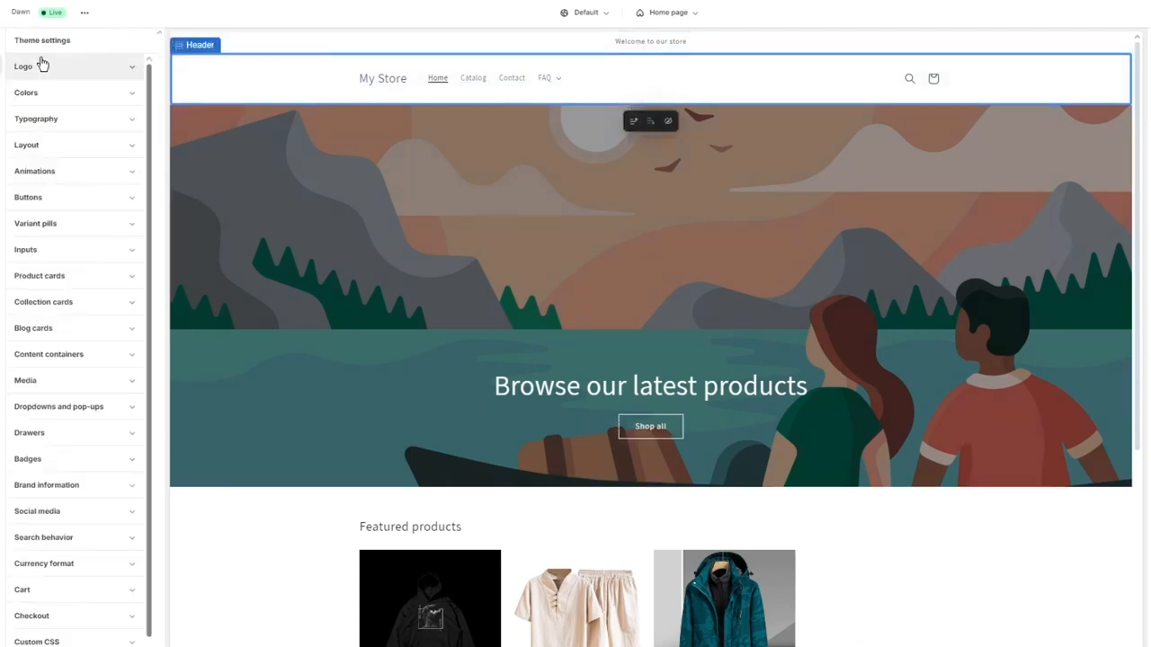
click(94, 67)
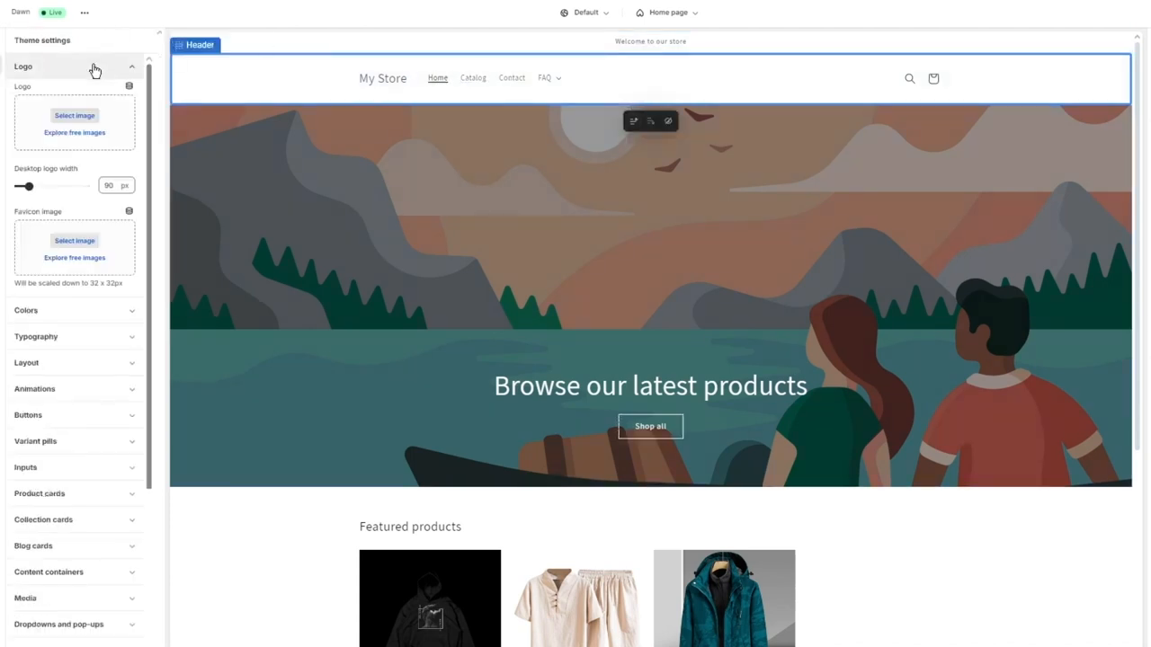
click(93, 118)
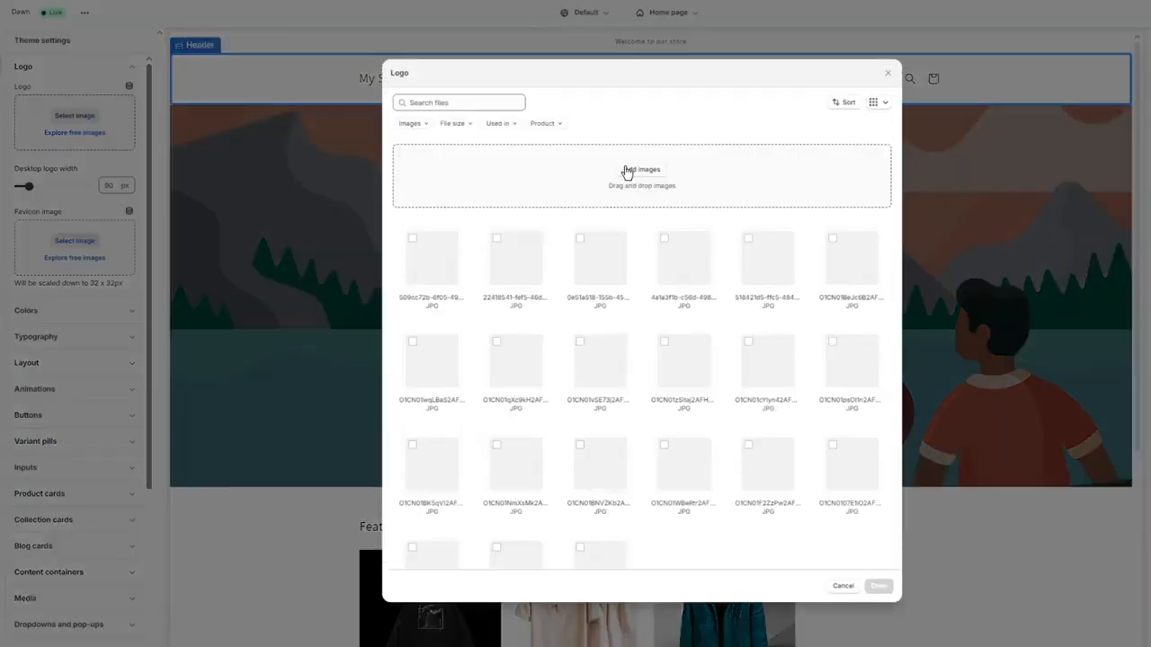
click(632, 169)
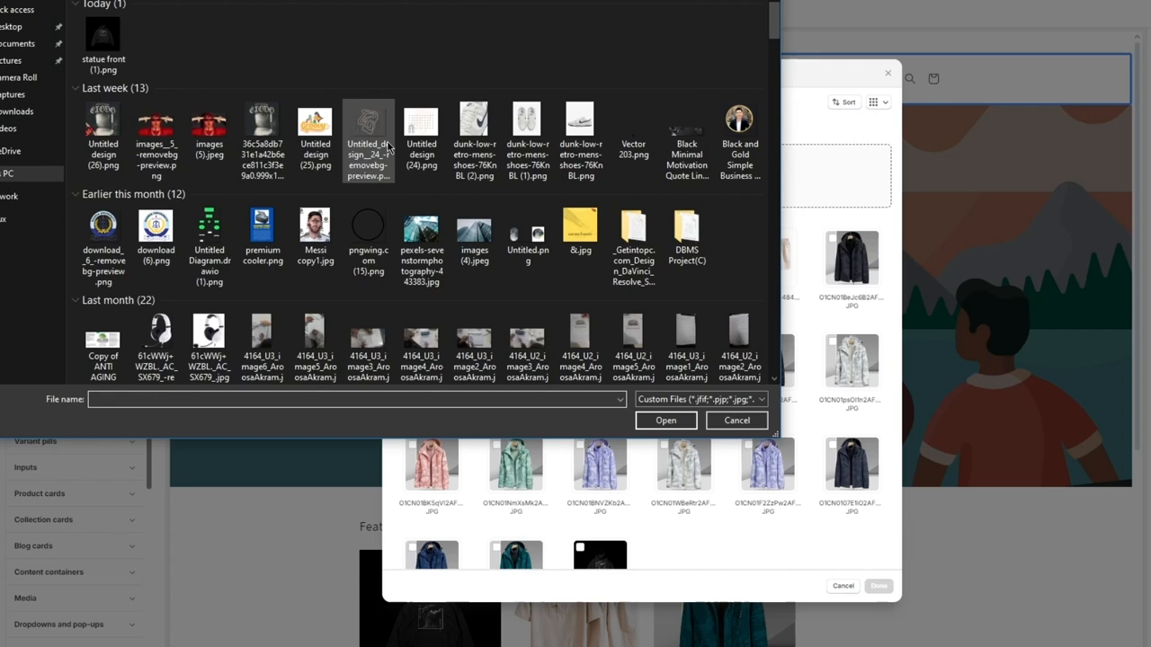
double_click(386, 147)
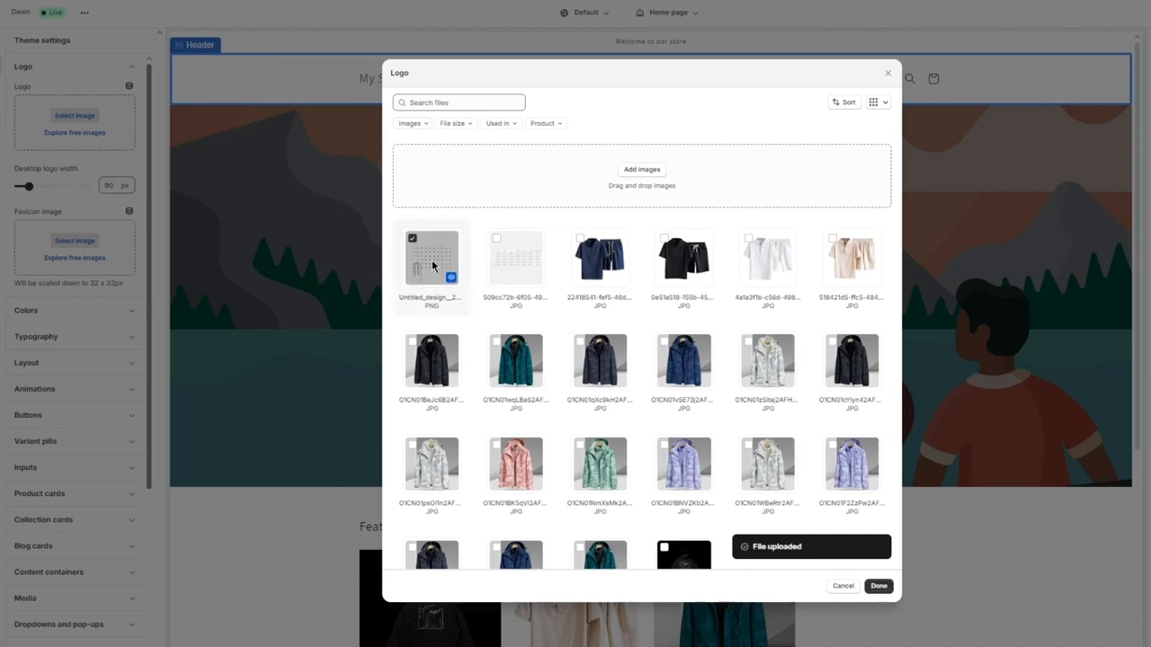
click(876, 586)
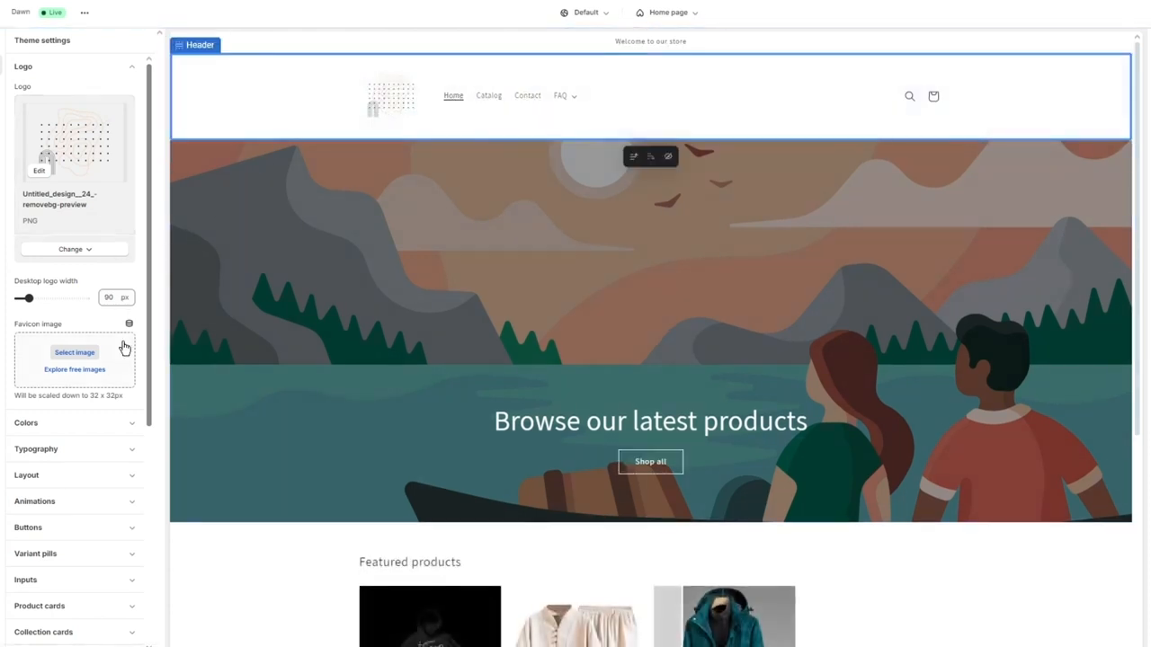
Examine the theme's color schemes, including the individual colors of Scheme 3, and return to the scheme list.
scroll(122, 355, down, 4)
click(118, 286)
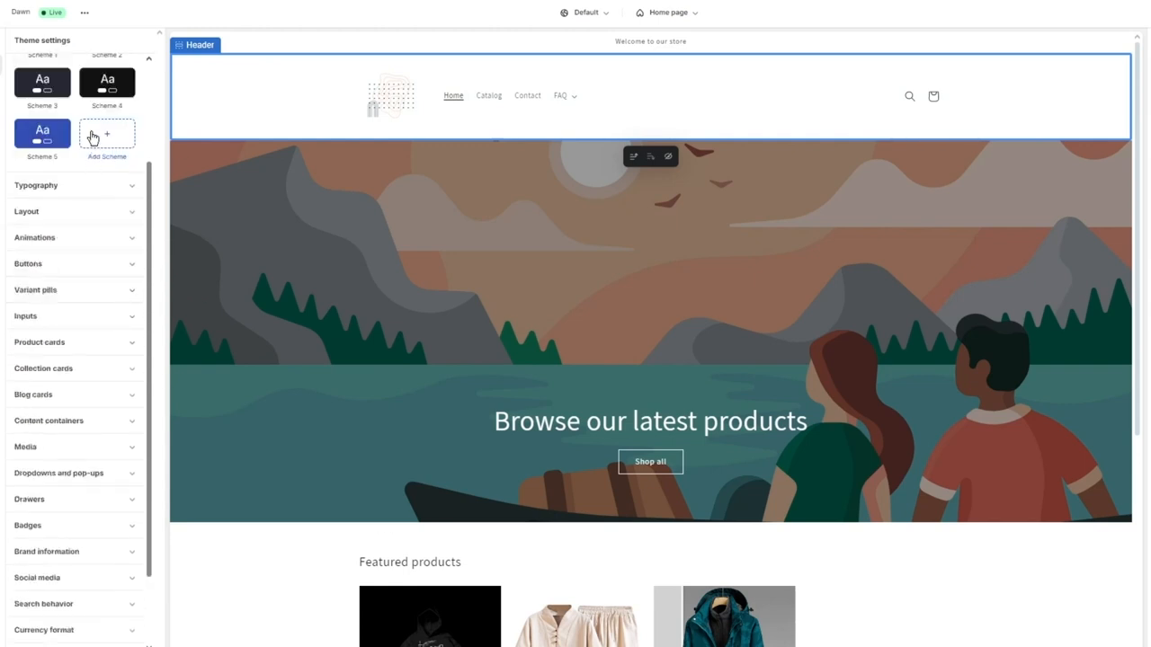
click(51, 88)
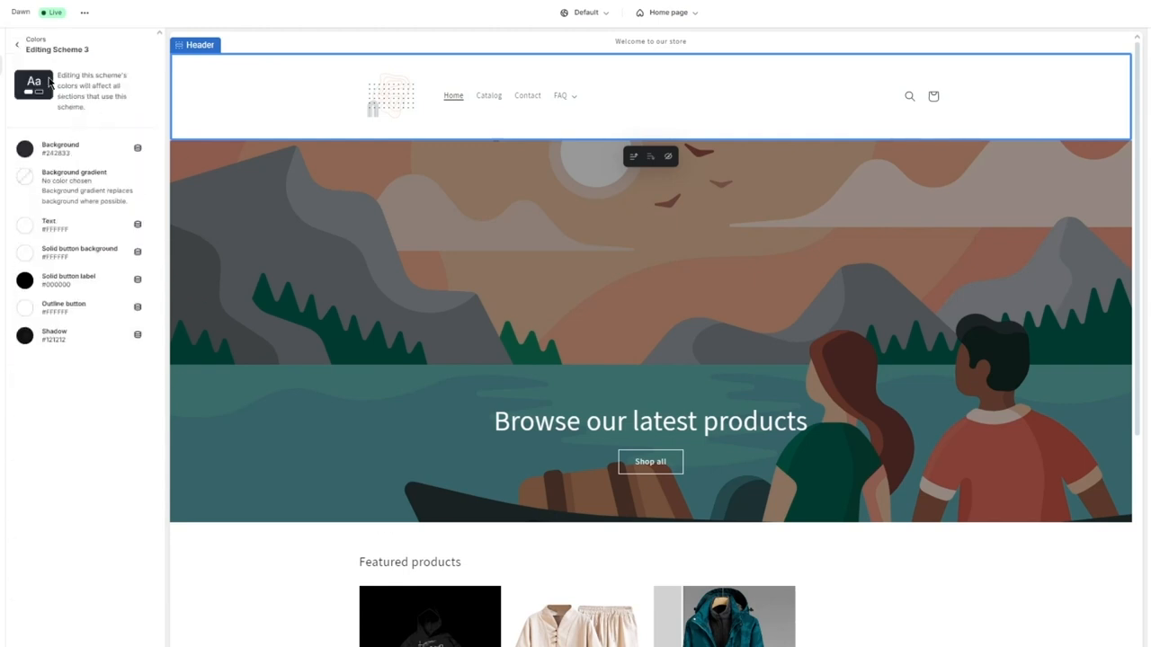
click(16, 44)
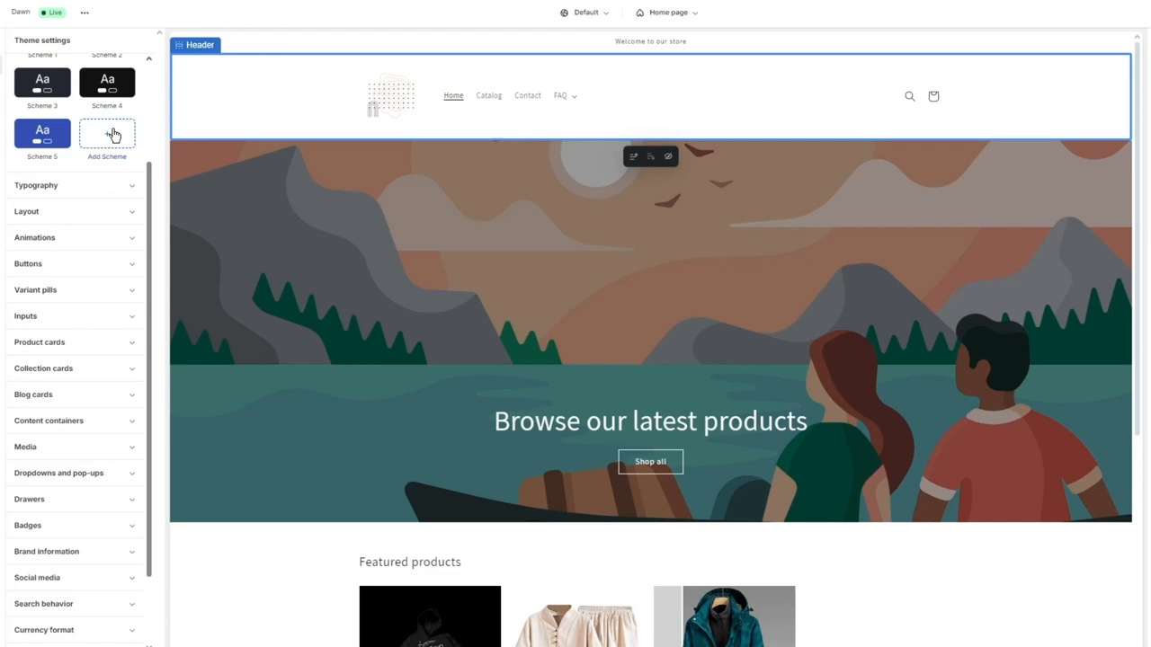
Apply a black color scheme to the home page header and select the announcement bar above it.
click(304, 95)
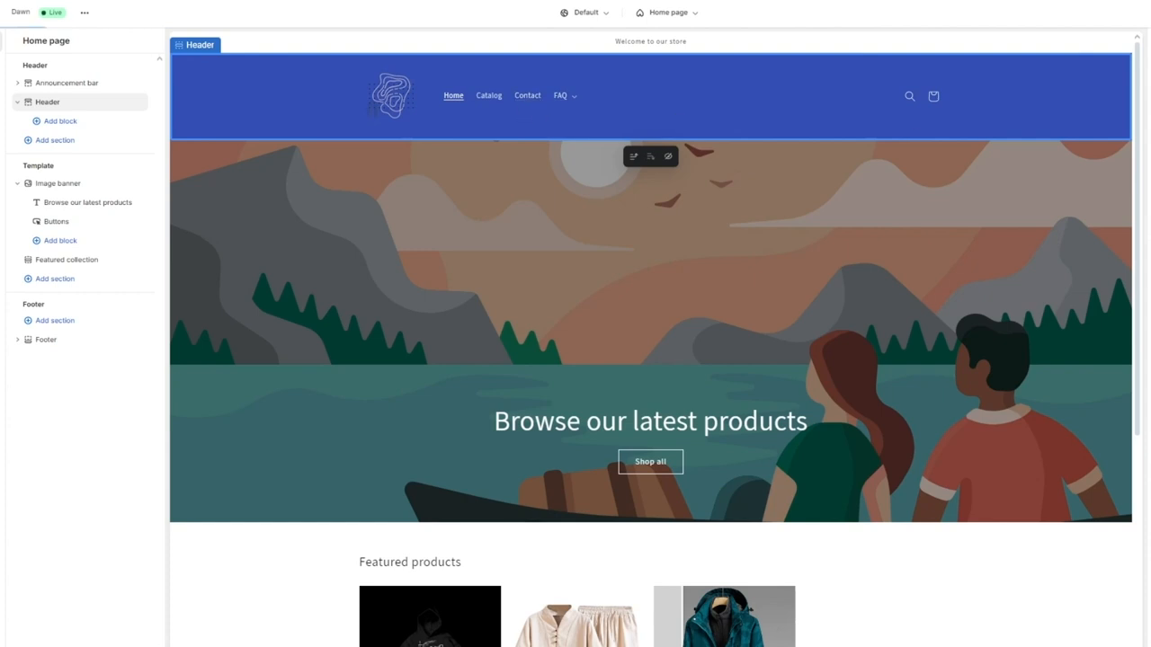
click(639, 42)
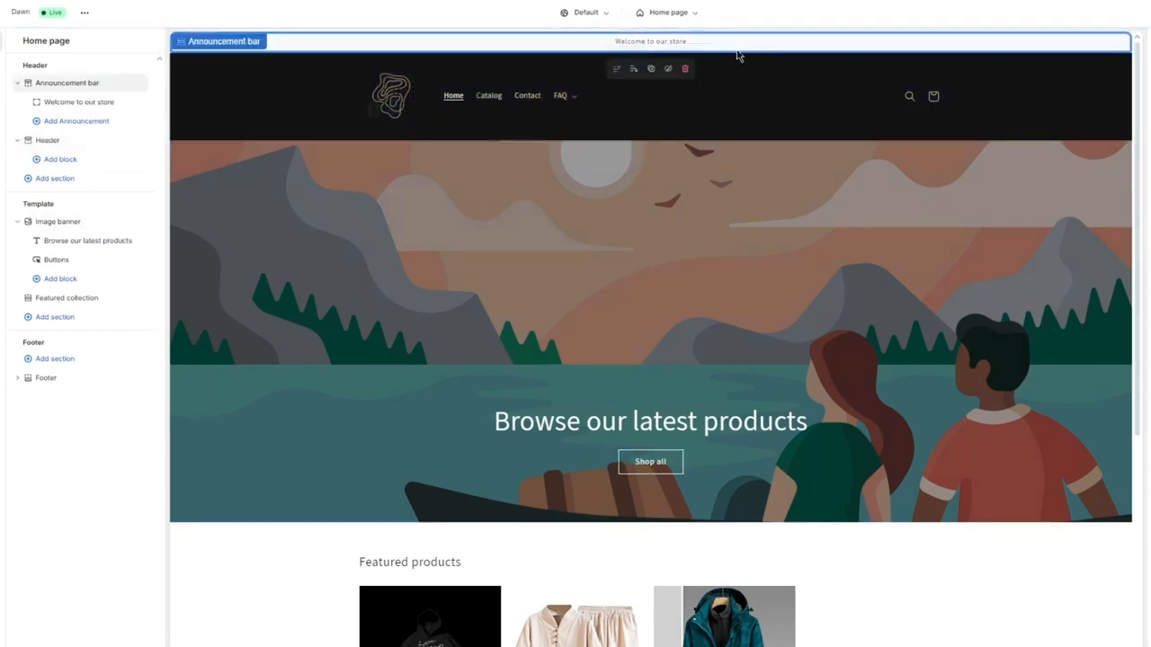
Upload the arabic back.png hoodie picture as the home page image banner's first image and save a focal point on its hood.
click(765, 155)
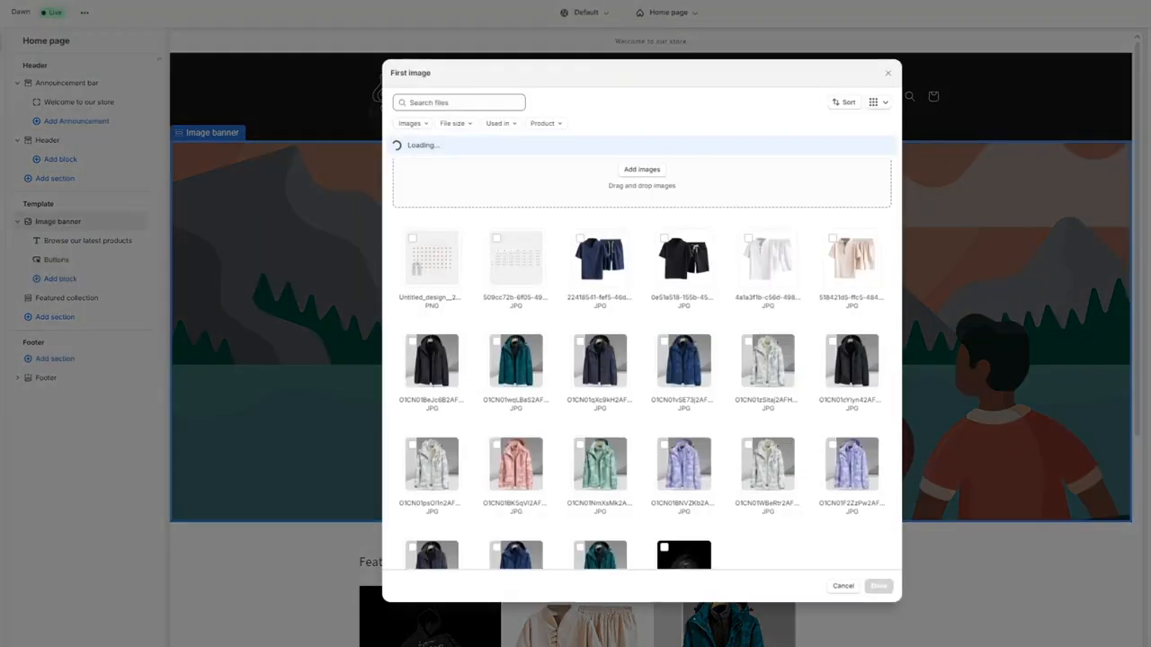
click(651, 171)
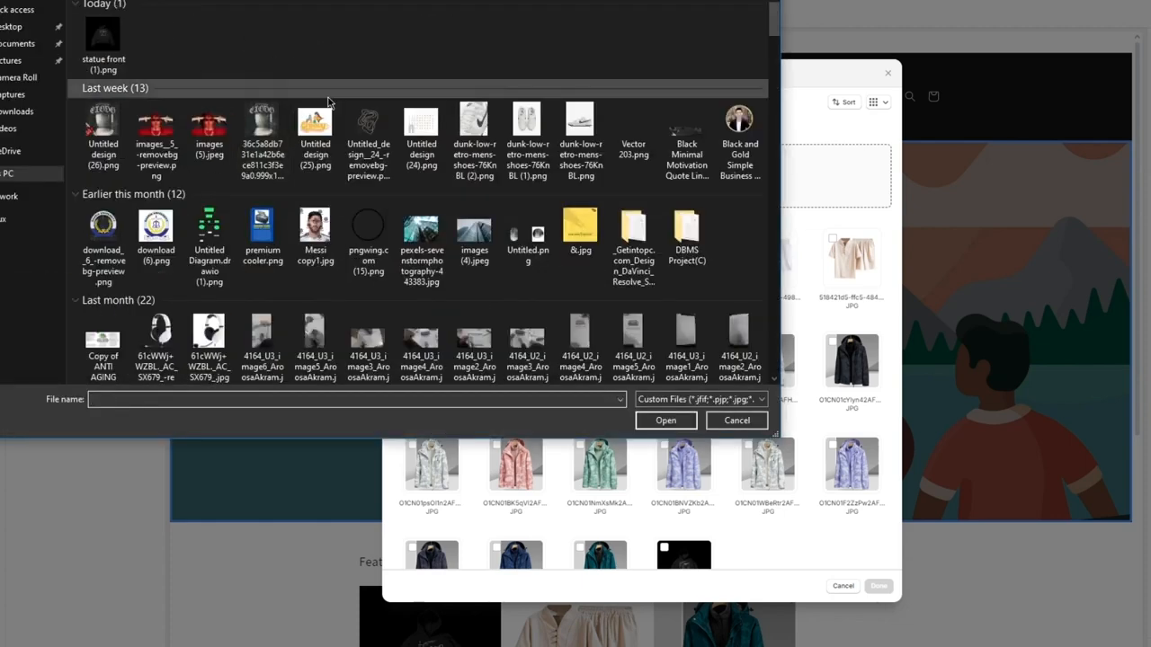
scroll(423, 147, down, 10)
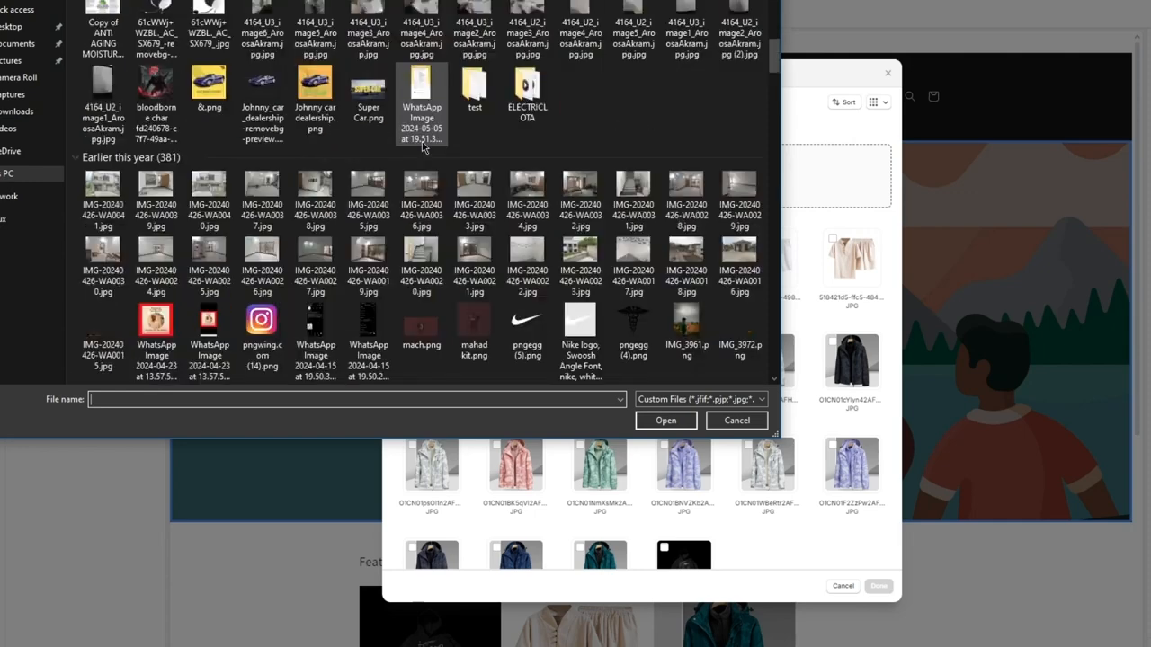
scroll(430, 146, up, 2)
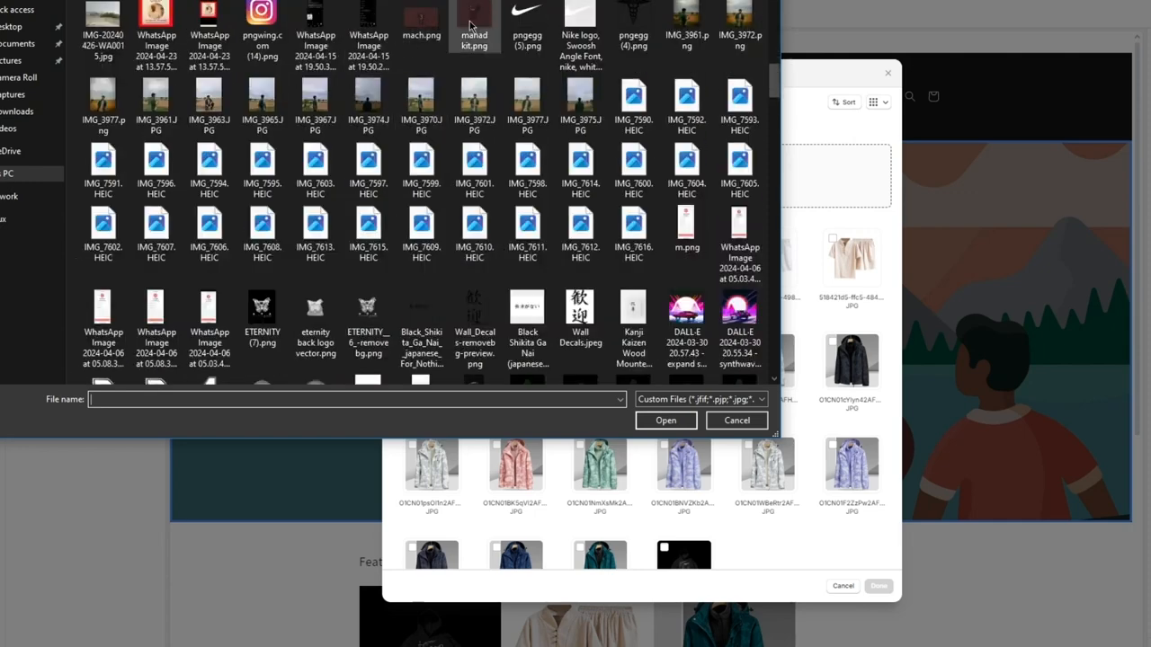
scroll(419, 103, down, 5)
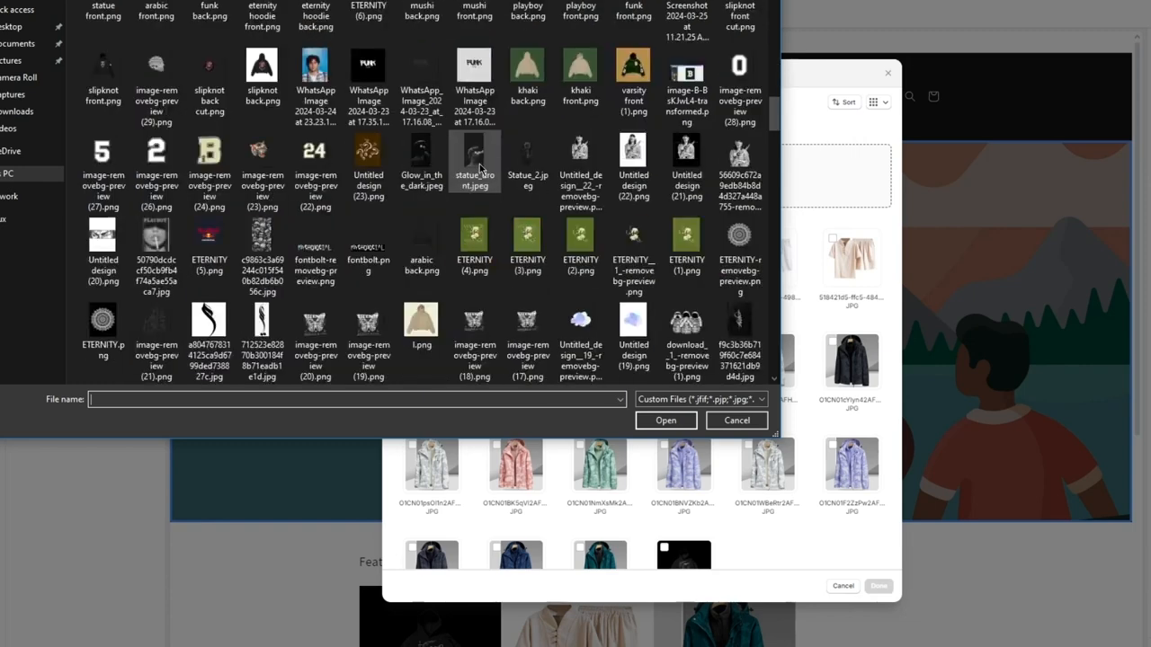
double_click(422, 242)
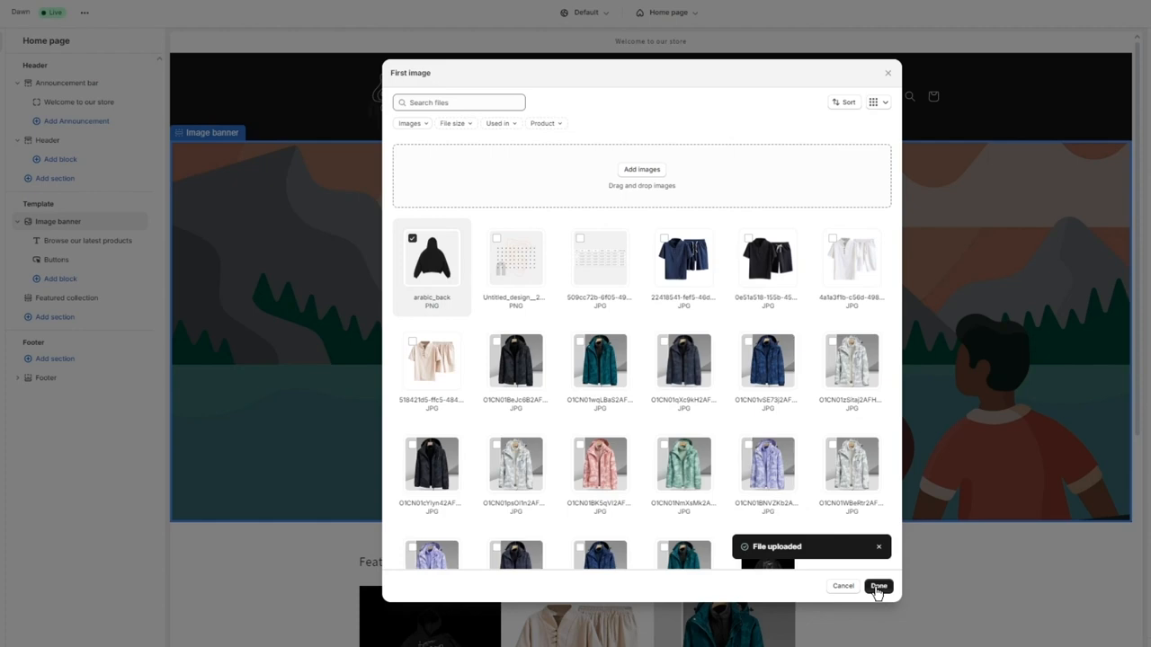
click(877, 587)
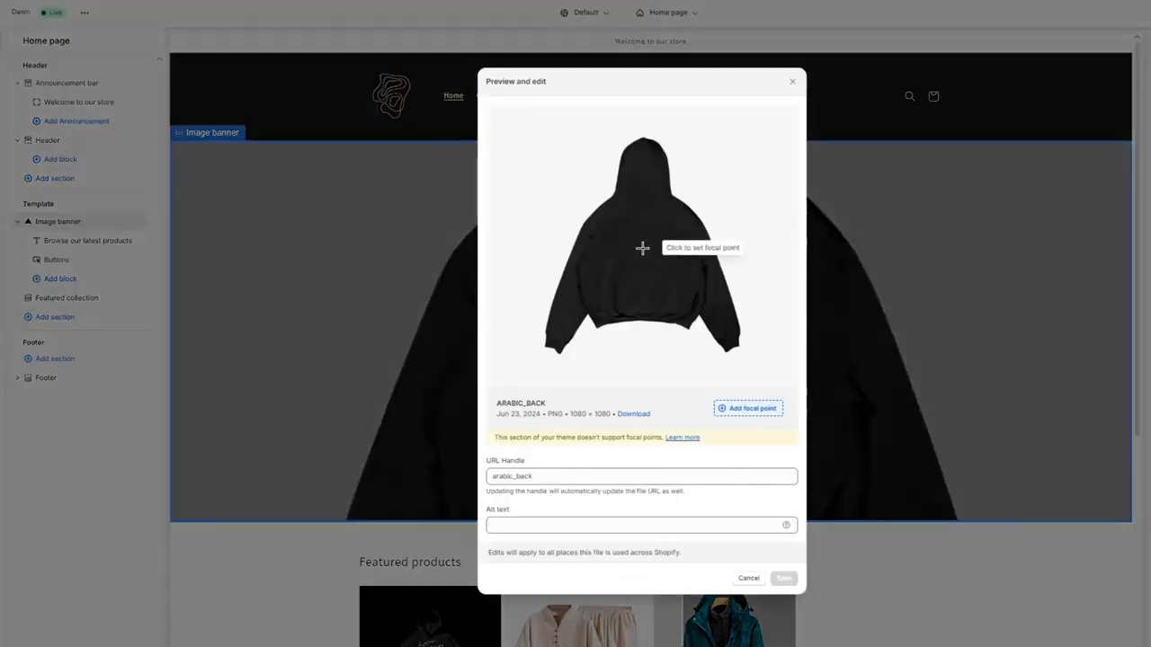
click(638, 177)
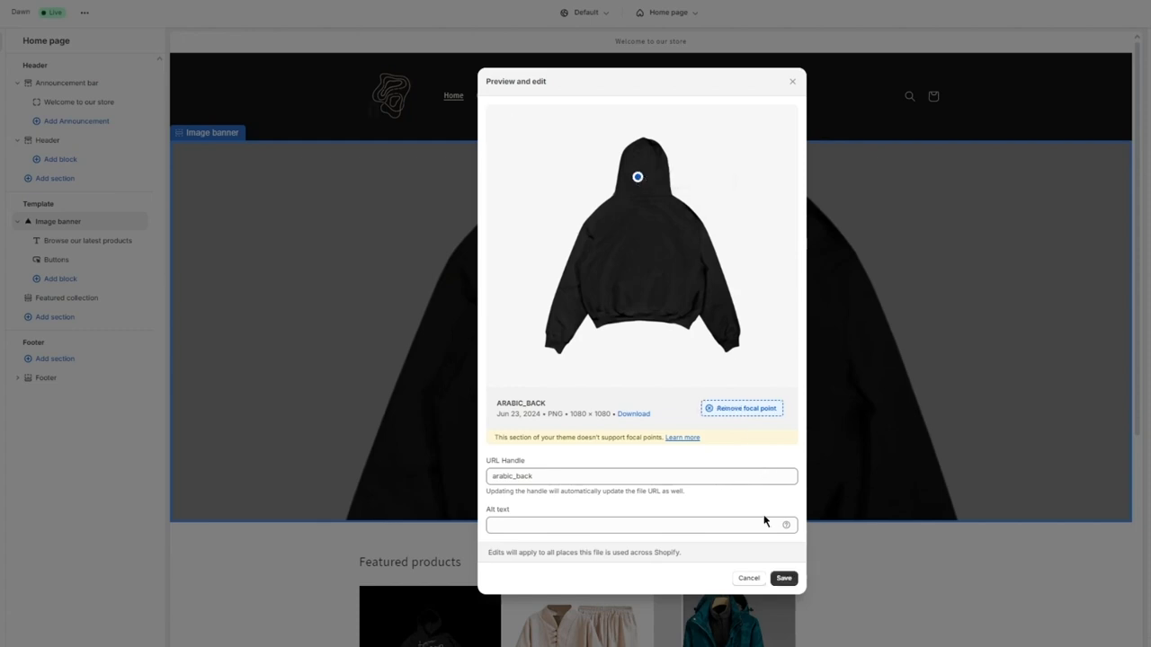
click(783, 578)
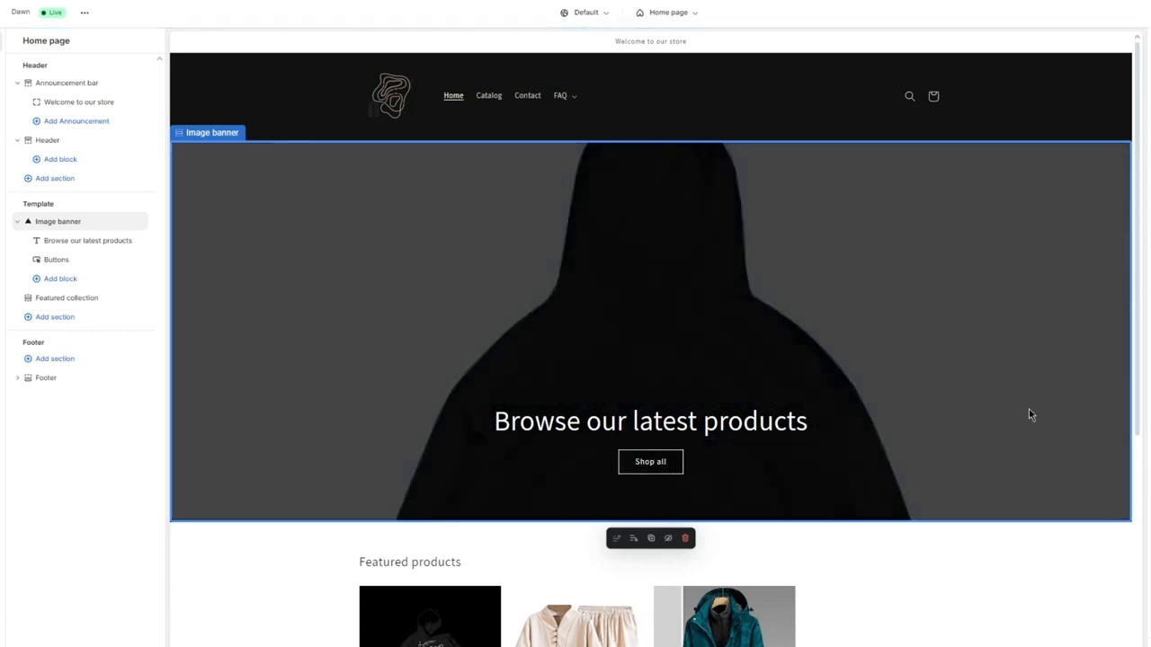
Apply the blue Scheme 5 to the home page's featured collection section and review it alongside the banner and footer.
scroll(1030, 415, down, 4)
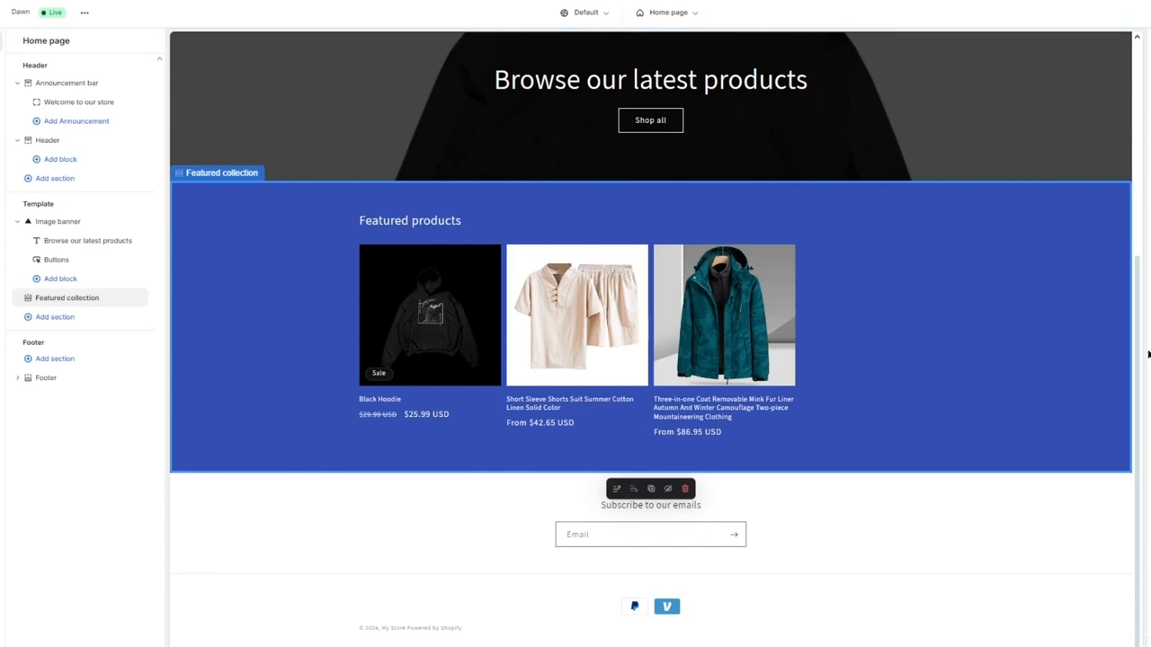
click(985, 505)
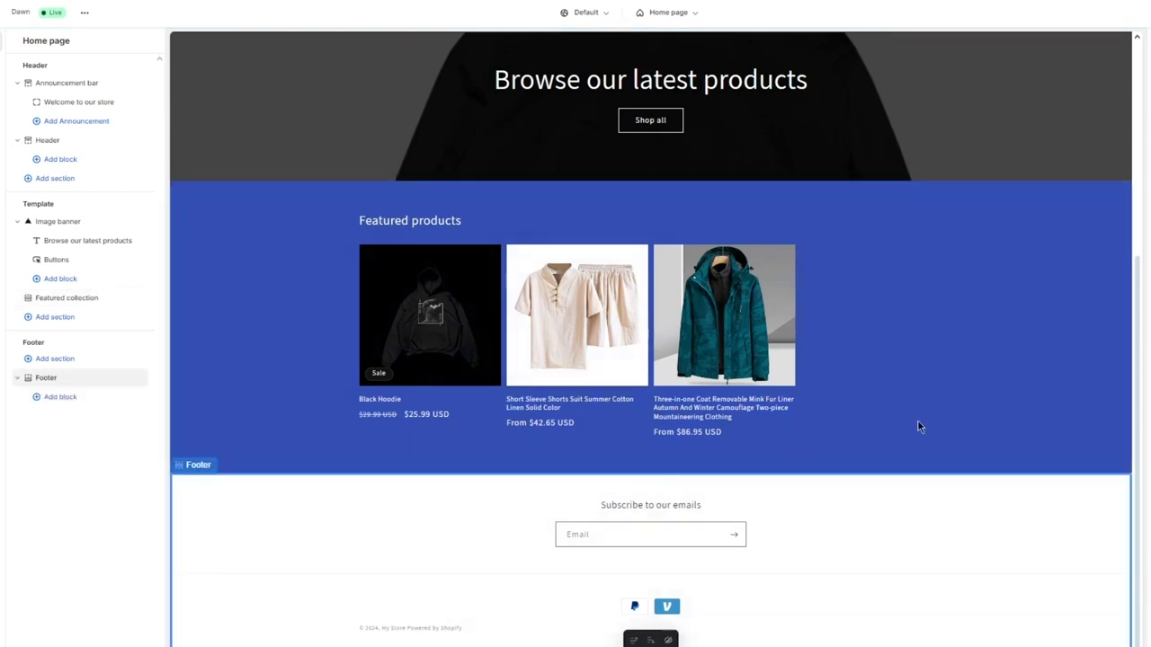
scroll(917, 420, up, 4)
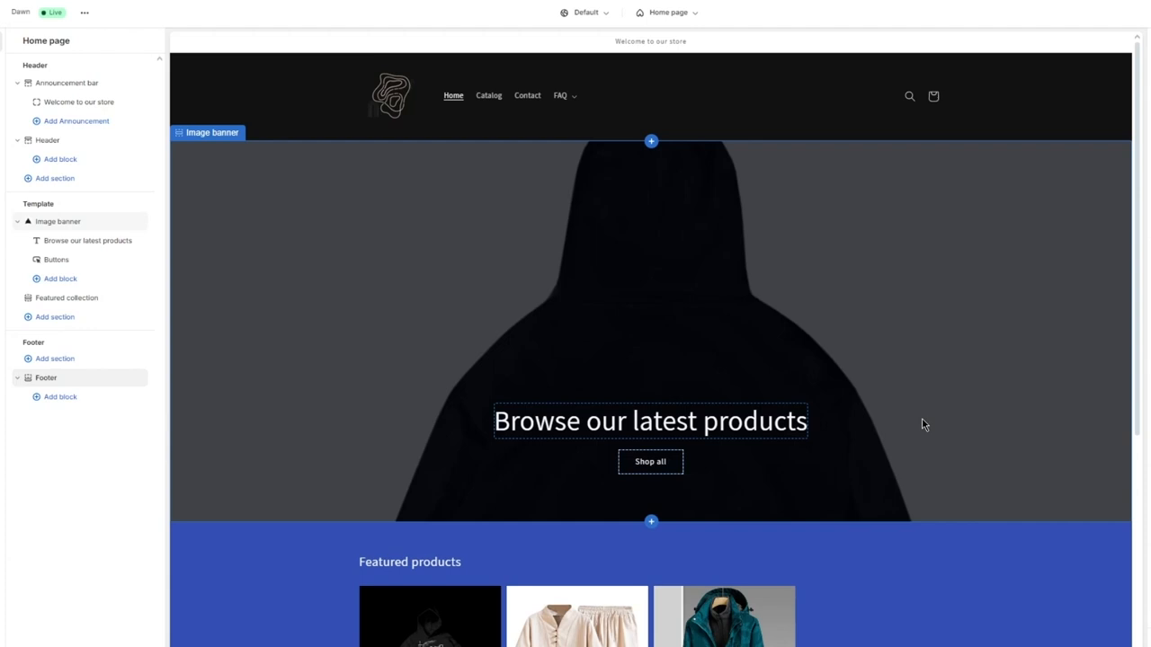
scroll(922, 418, down, 3)
click(769, 418)
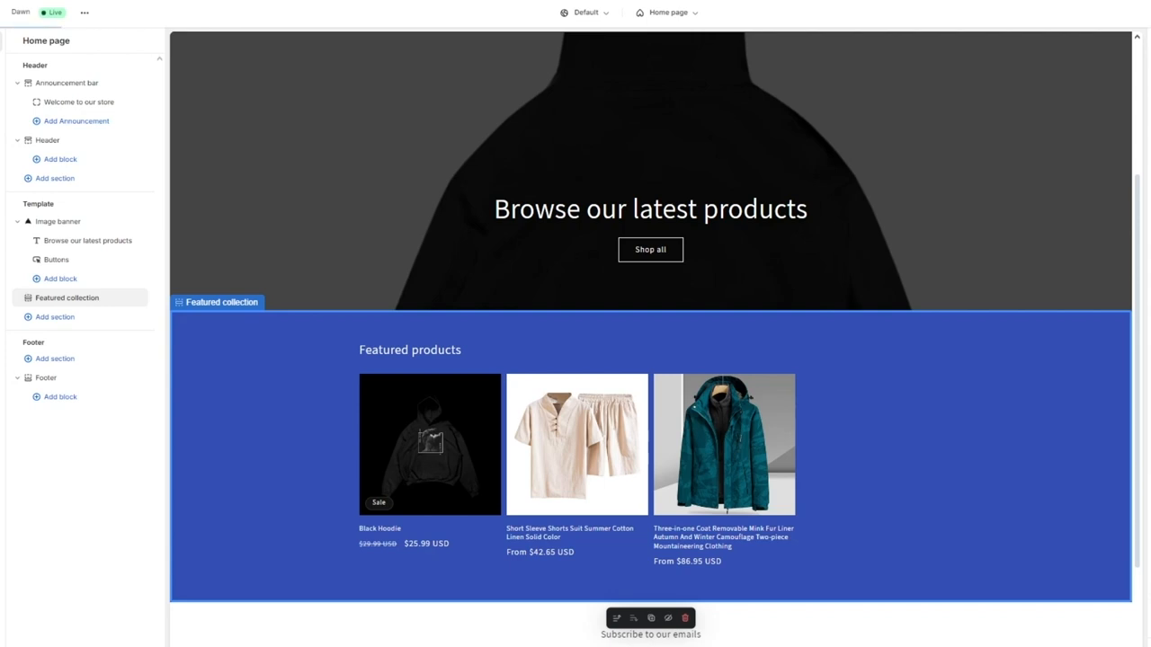
scroll(693, 355, down, 2)
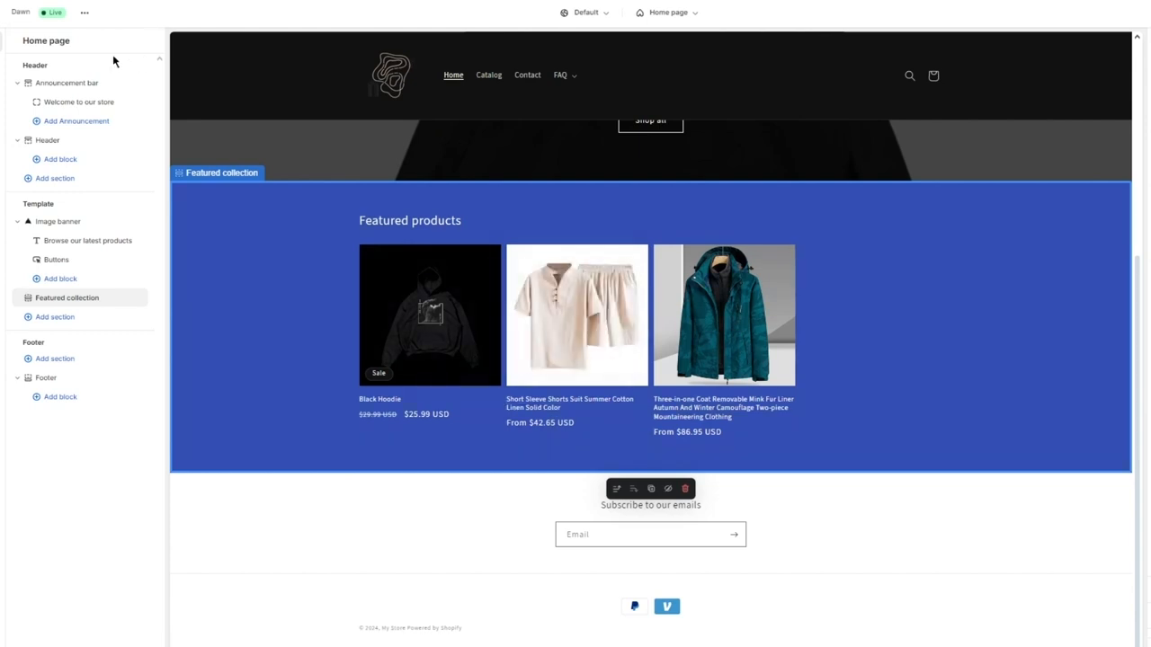
Browse the fonts offered for headings in the theme's typography settings and return to the home page's image banner.
click(1, 71)
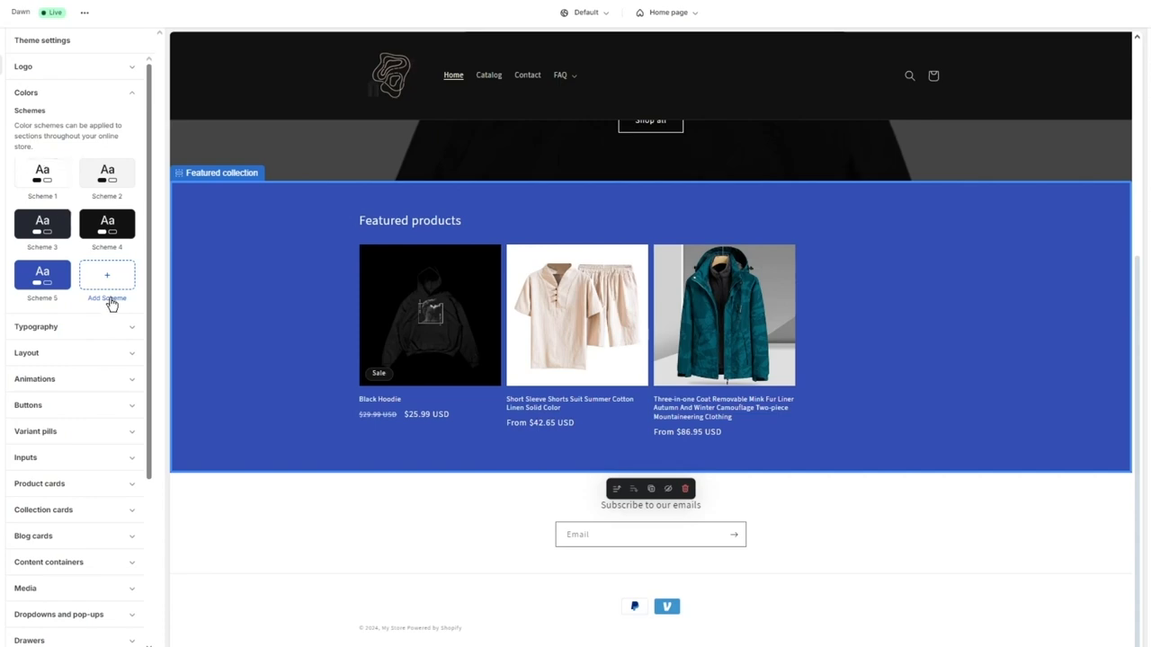
click(90, 326)
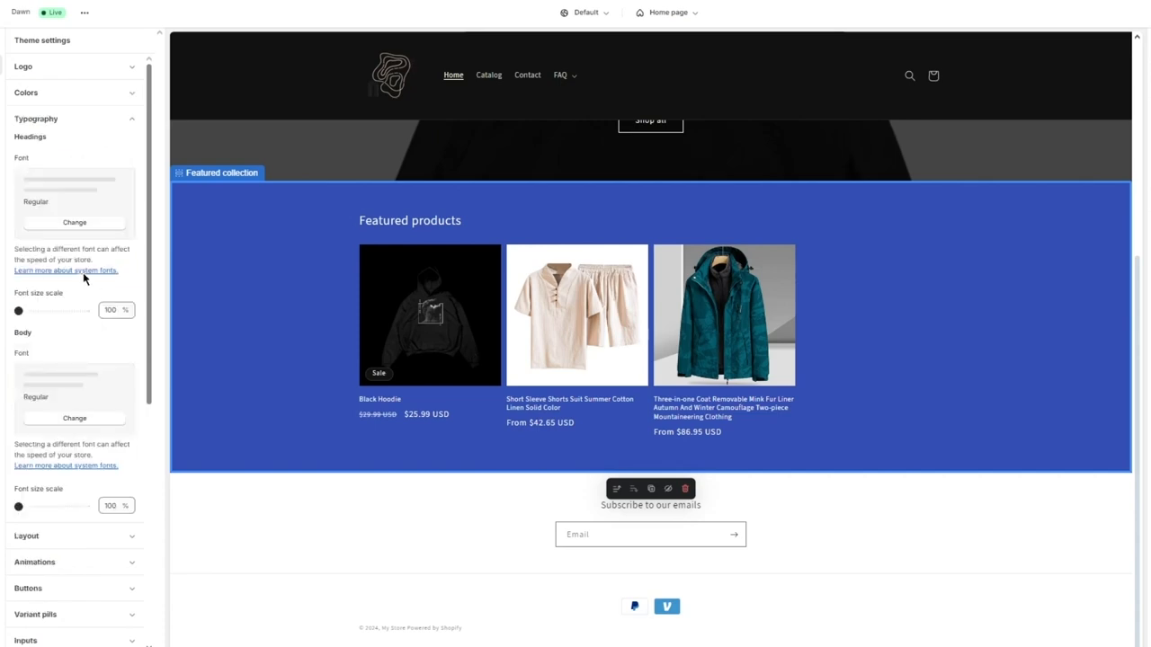
click(72, 223)
scroll(406, 310, up, 5)
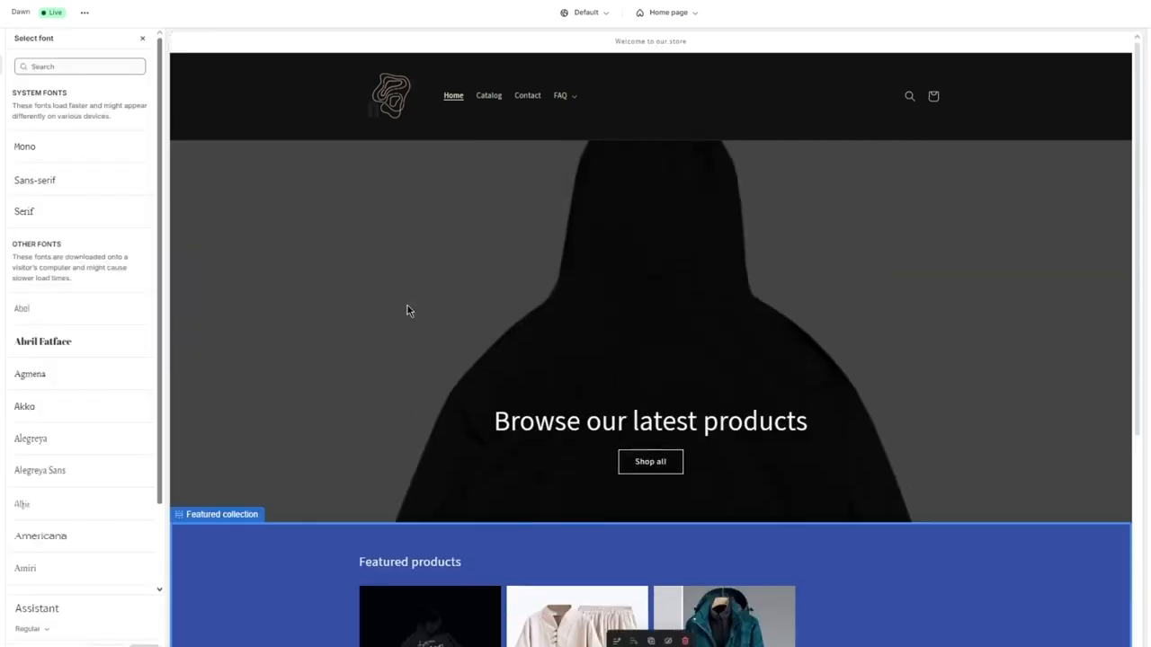
scroll(406, 310, down, 4)
scroll(407, 310, up, 4)
scroll(406, 310, down, 1)
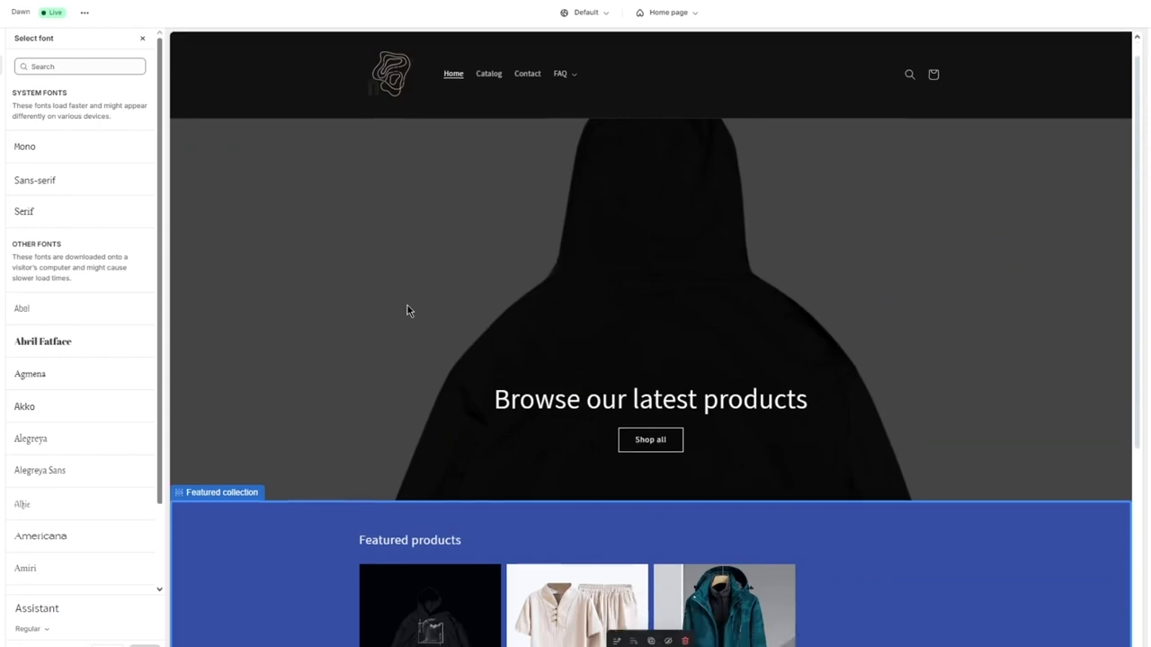
scroll(406, 310, down, 3)
click(653, 210)
scroll(714, 216, up, 3)
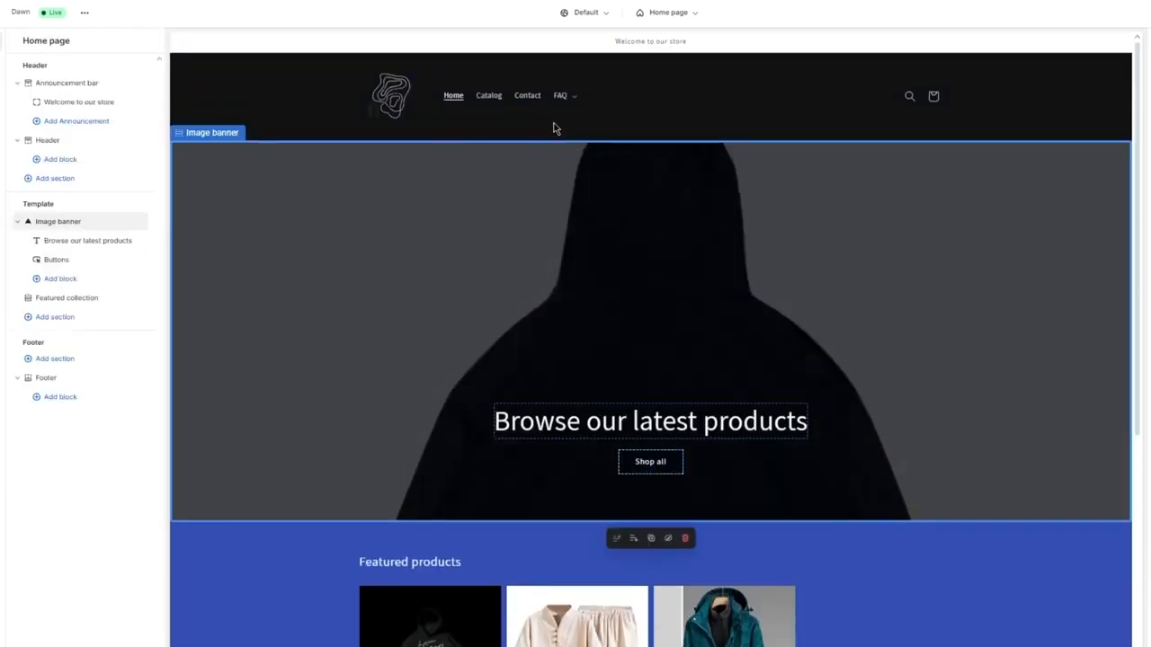
Open the Catalog page in the preview and apply the blue color scheme to its product grid.
click(661, 12)
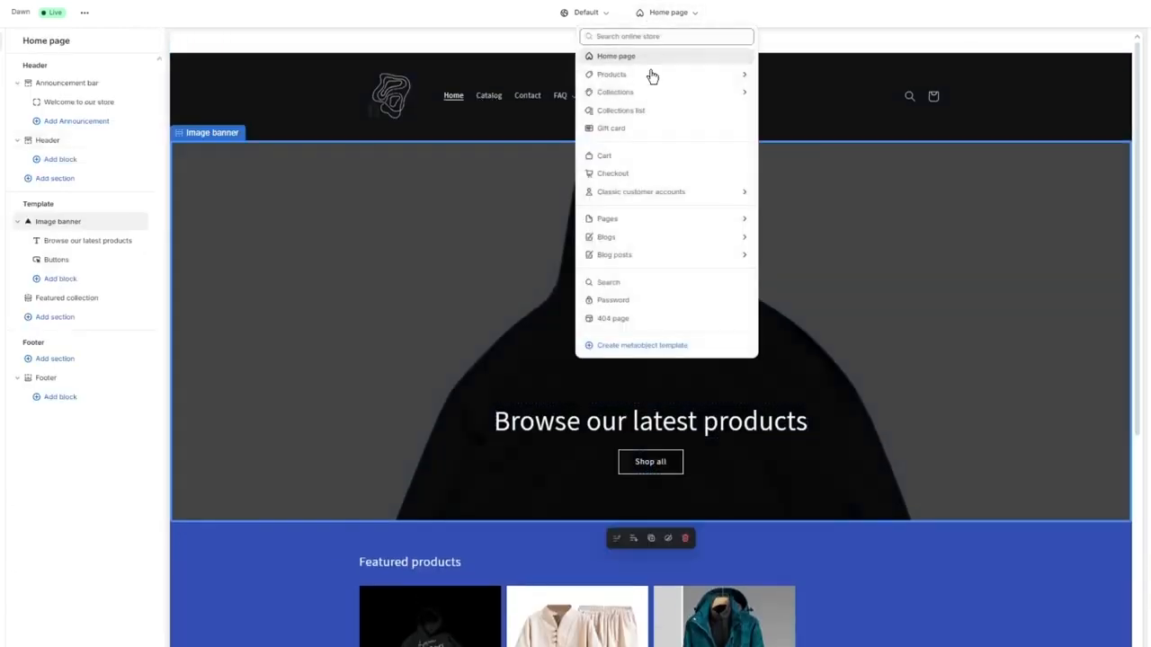
click(486, 101)
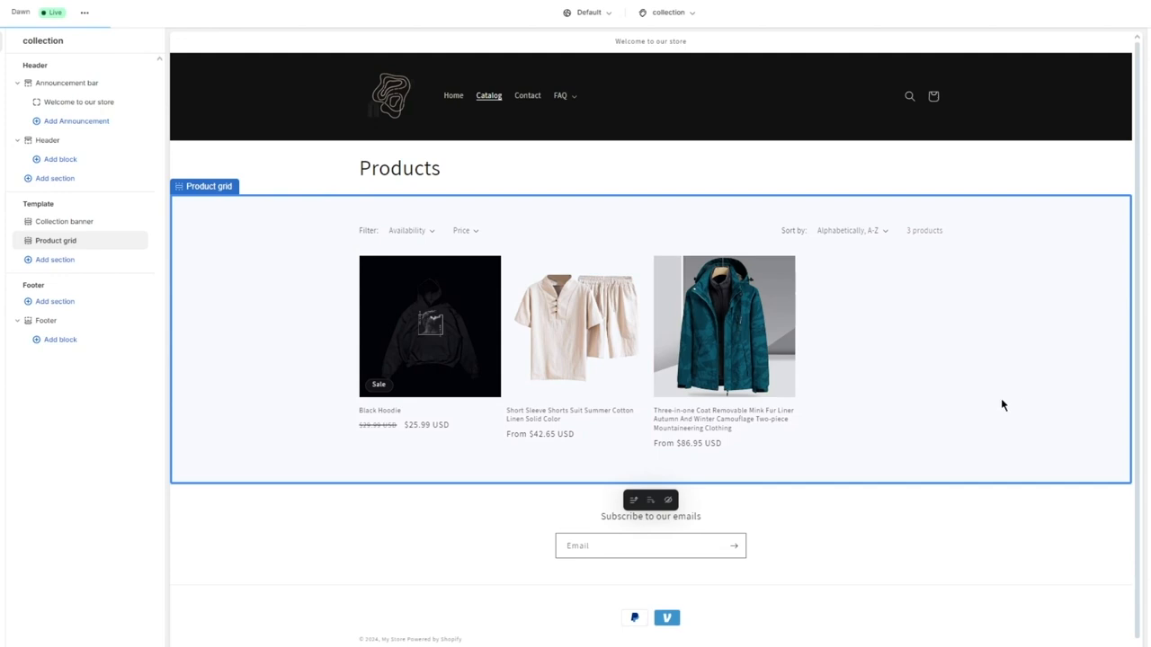
scroll(745, 372, down, 1)
scroll(862, 361, up, 1)
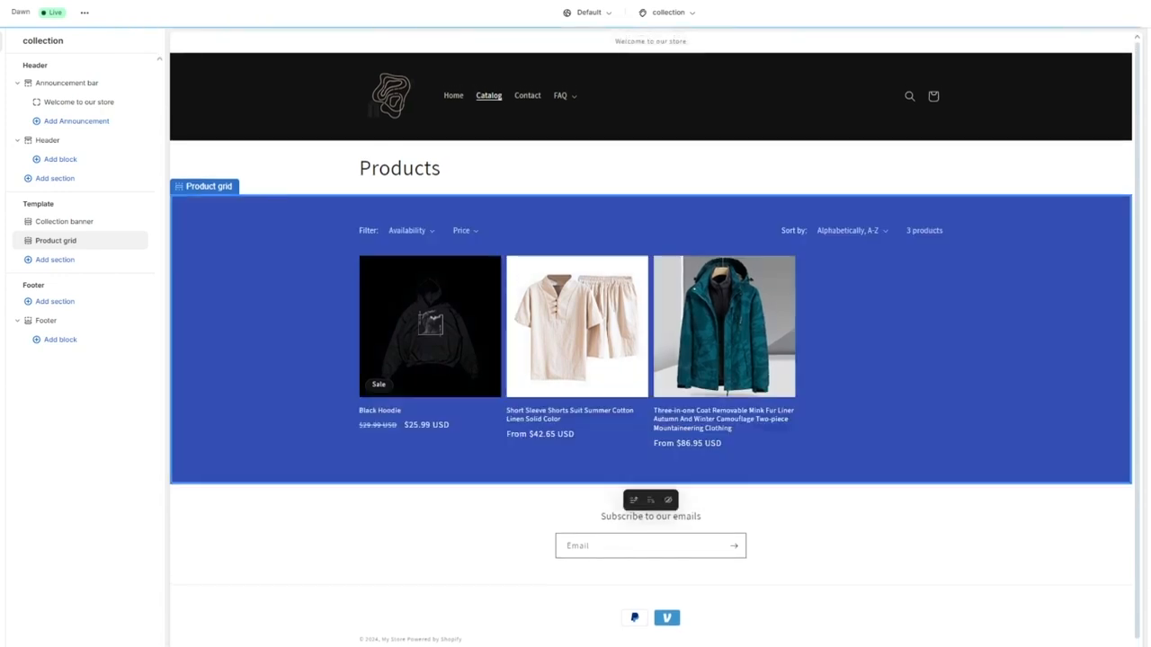
Open the Contact page in the preview and add a Rich text section to its template below the contact form.
click(528, 99)
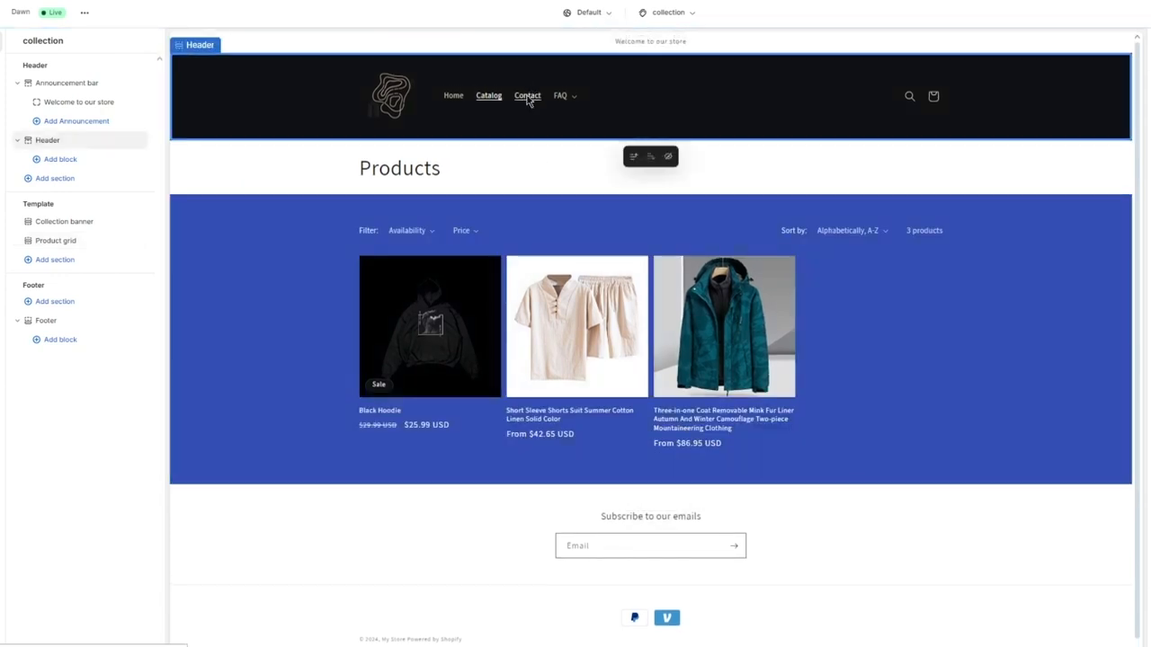
click(529, 97)
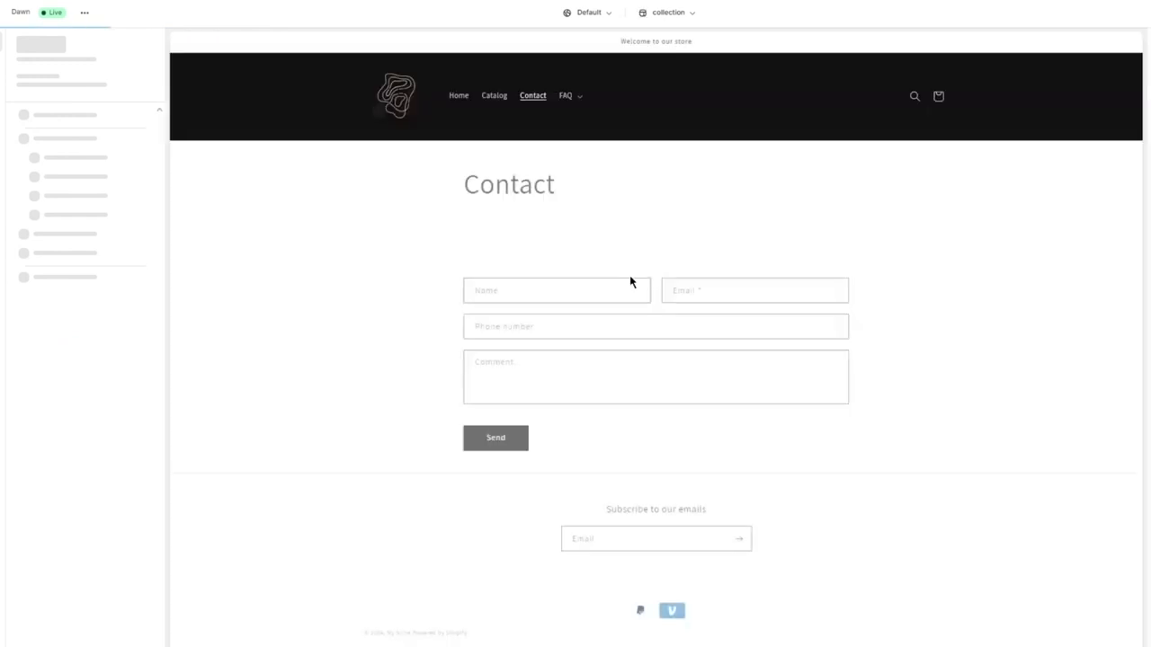
click(585, 421)
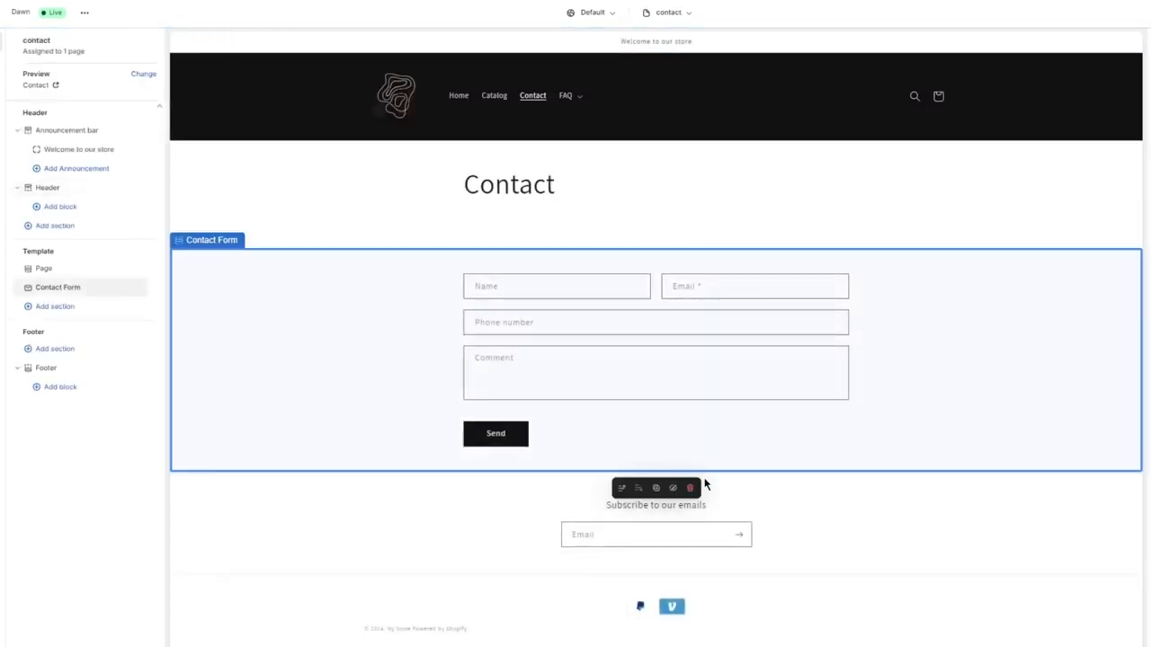
mouse_move(659, 477)
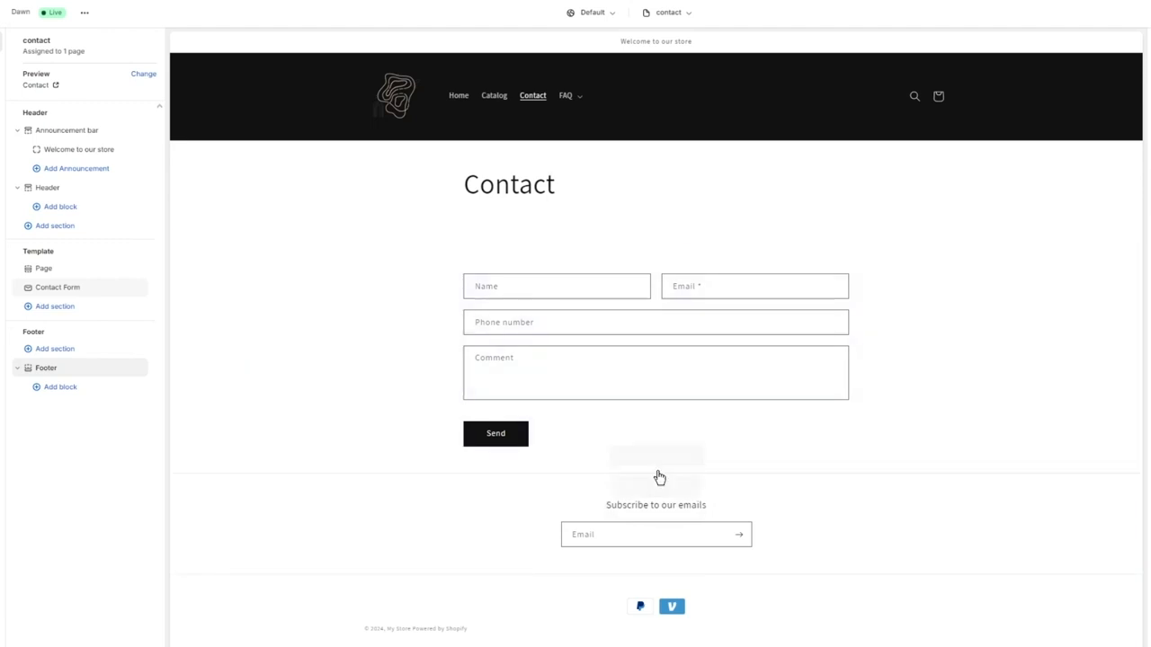
click(657, 456)
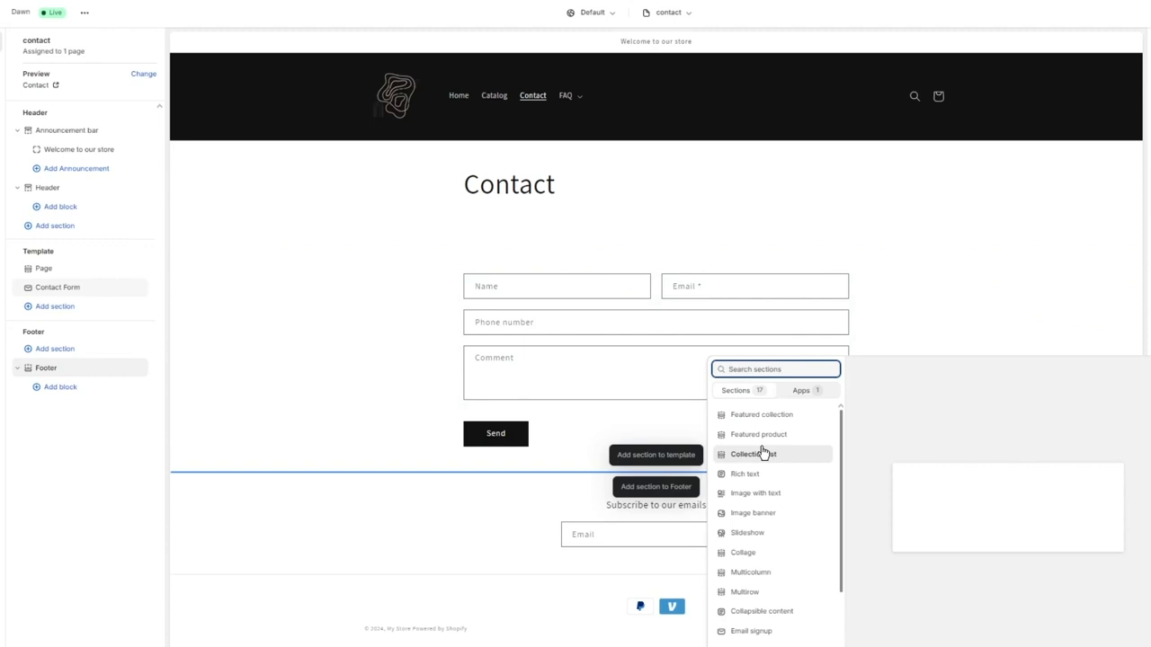
scroll(764, 452, down, 2)
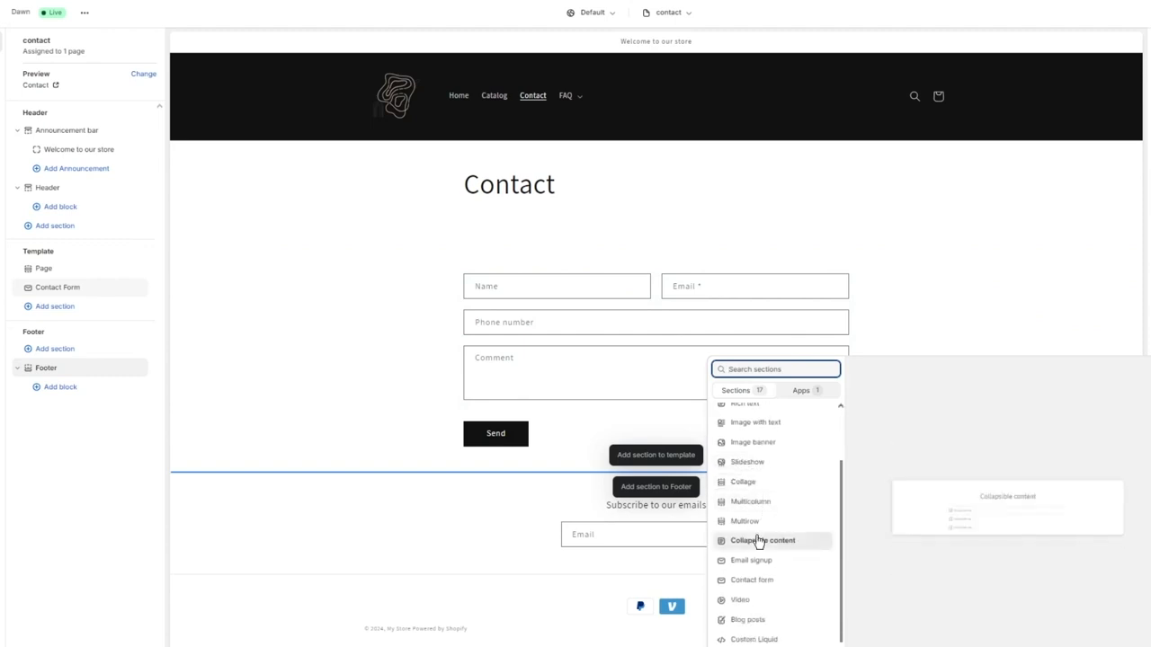
scroll(771, 532, up, 2)
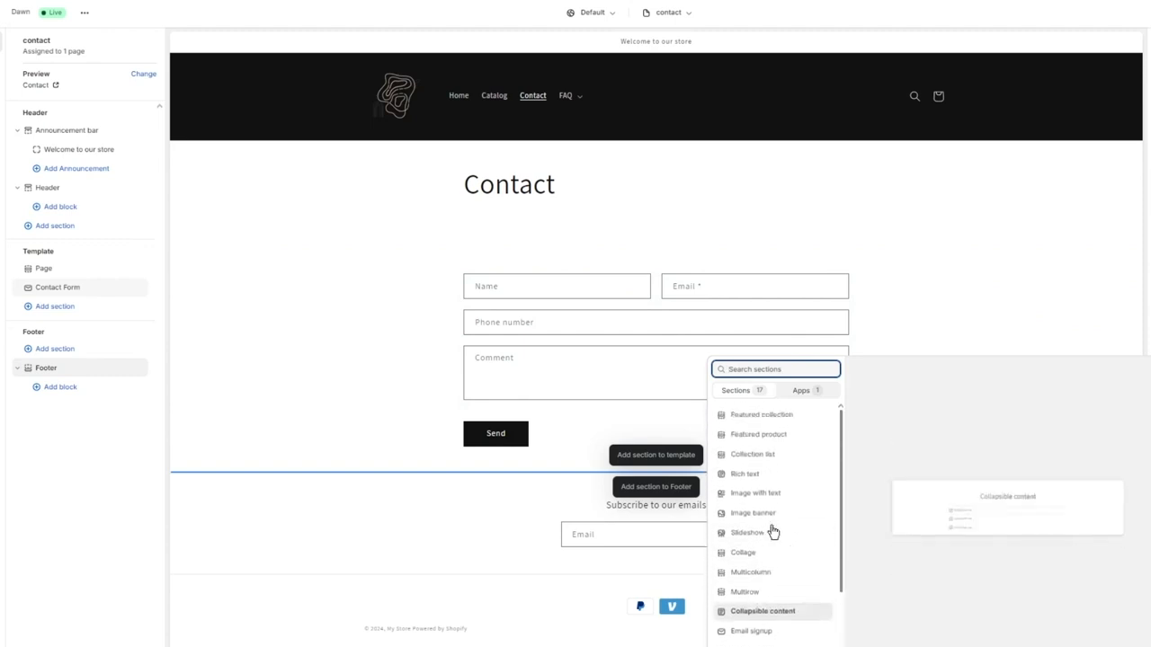
click(758, 475)
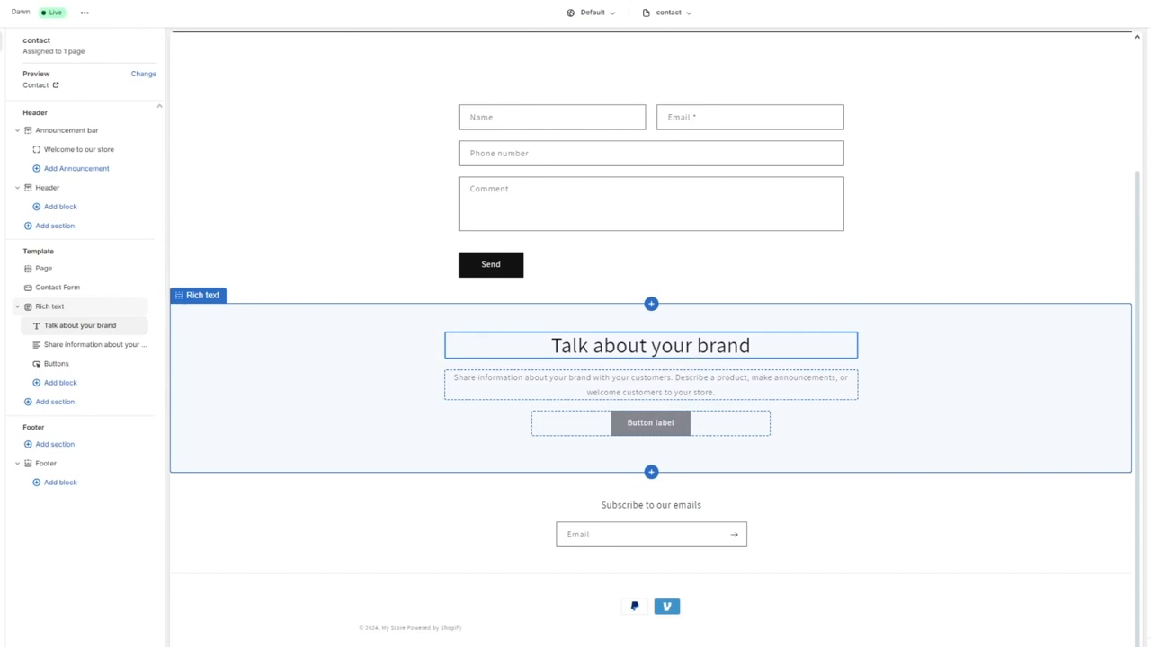
Change the Rich text section's heading to "Tell us About Yourself".
triple_click(1050, 105)
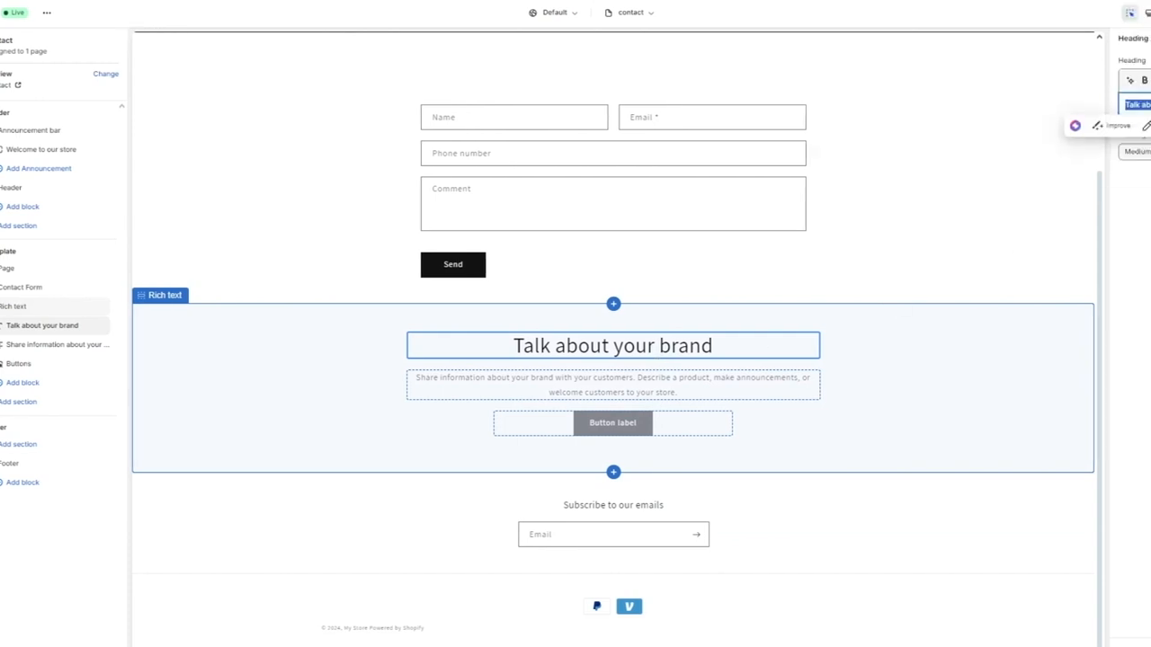
text(Tell)
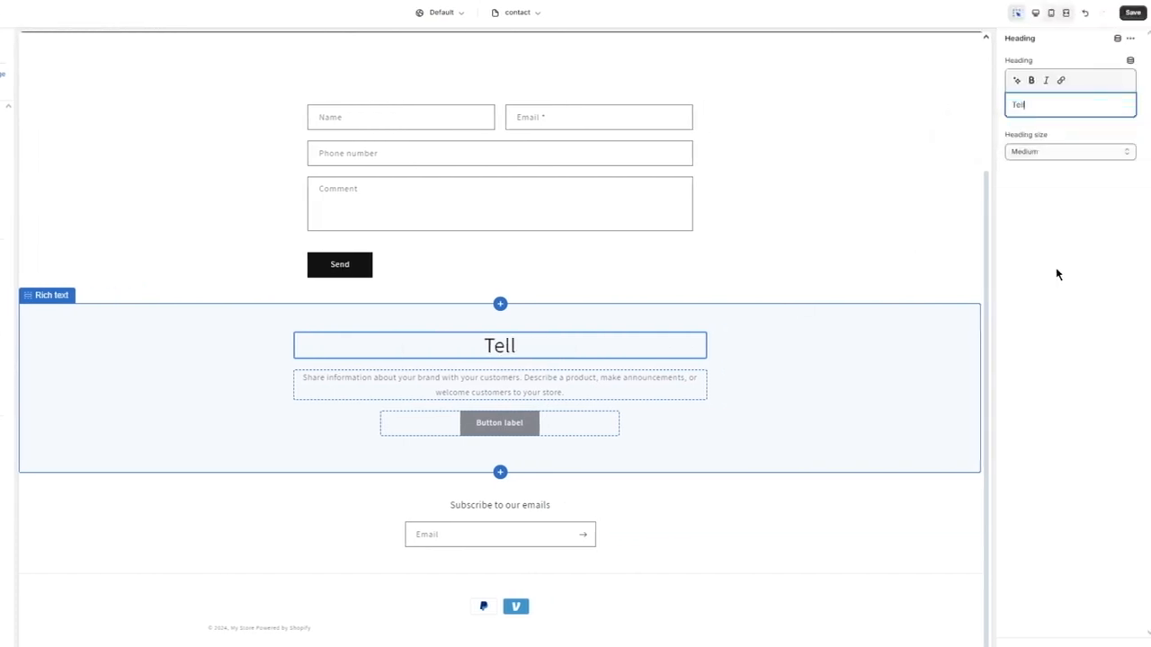
text( us About)
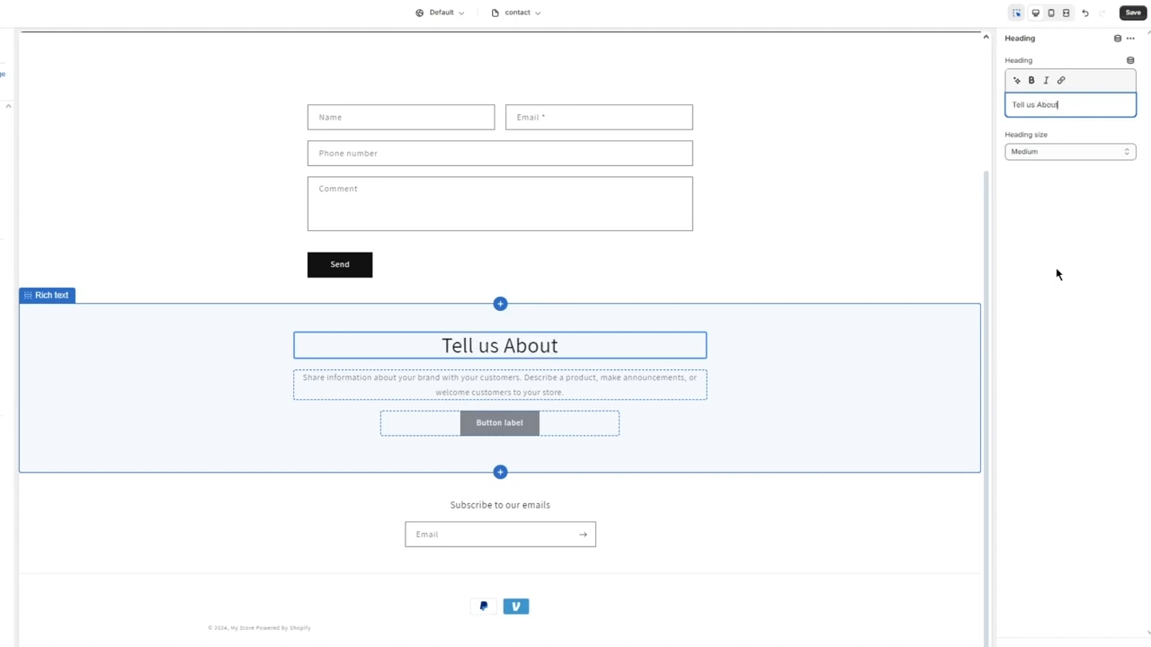
text( Yourself)
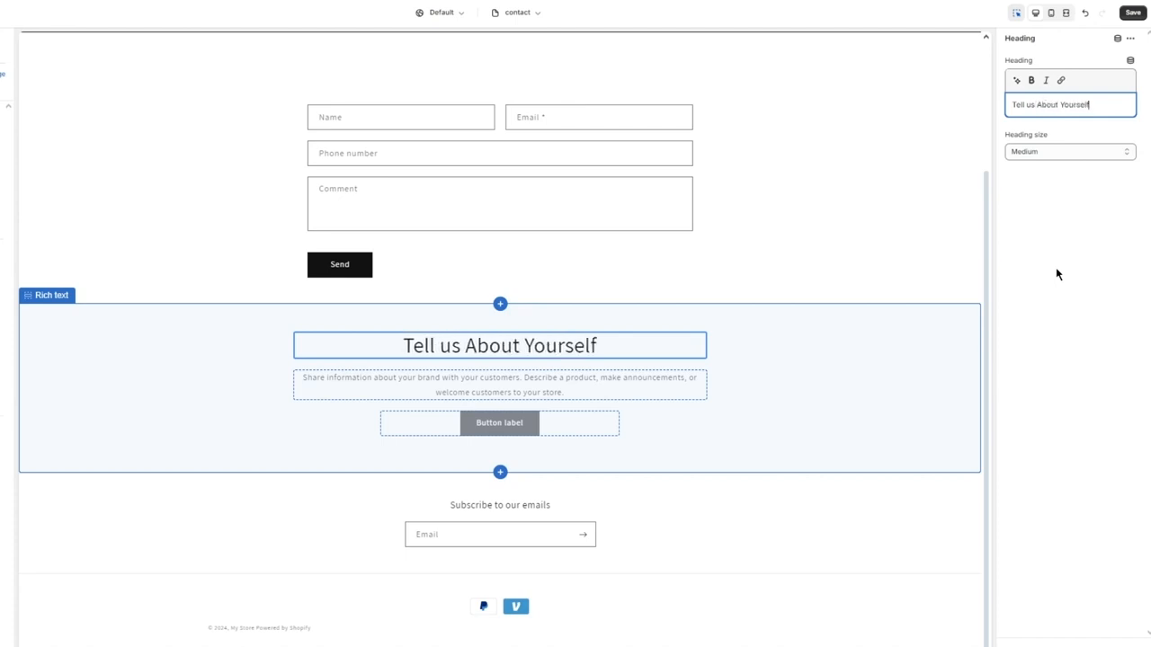
scroll(763, 345, up, 2)
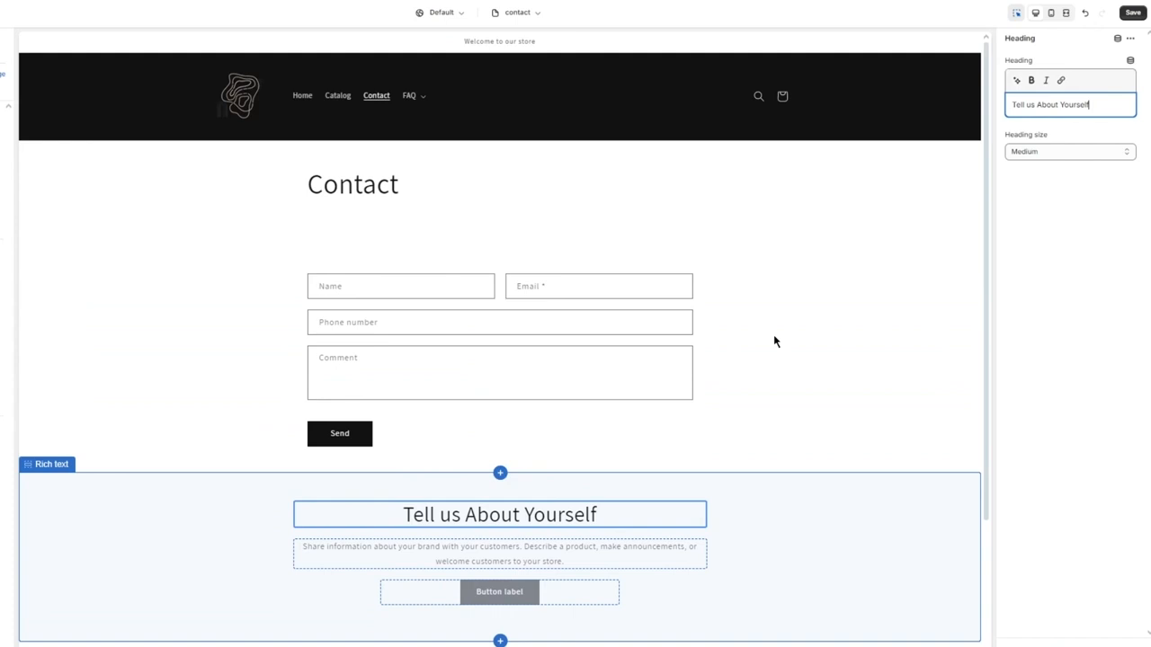
Set the Rich text section's first button label to "Contact" and save the theme.
click(509, 593)
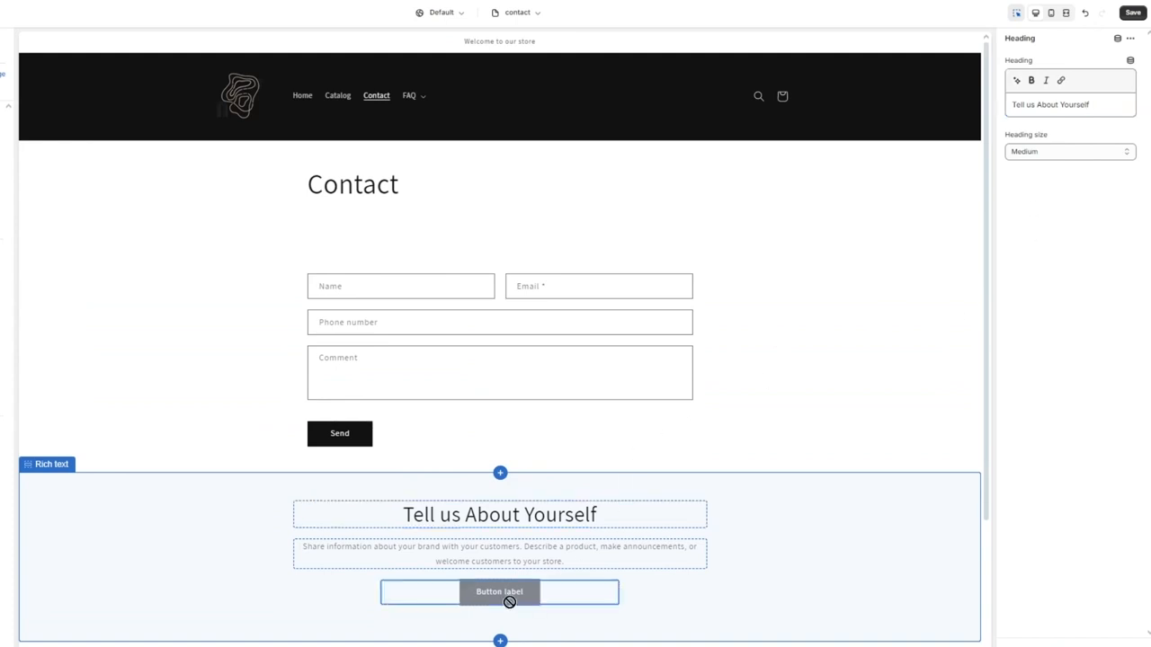
triple_click(1077, 77)
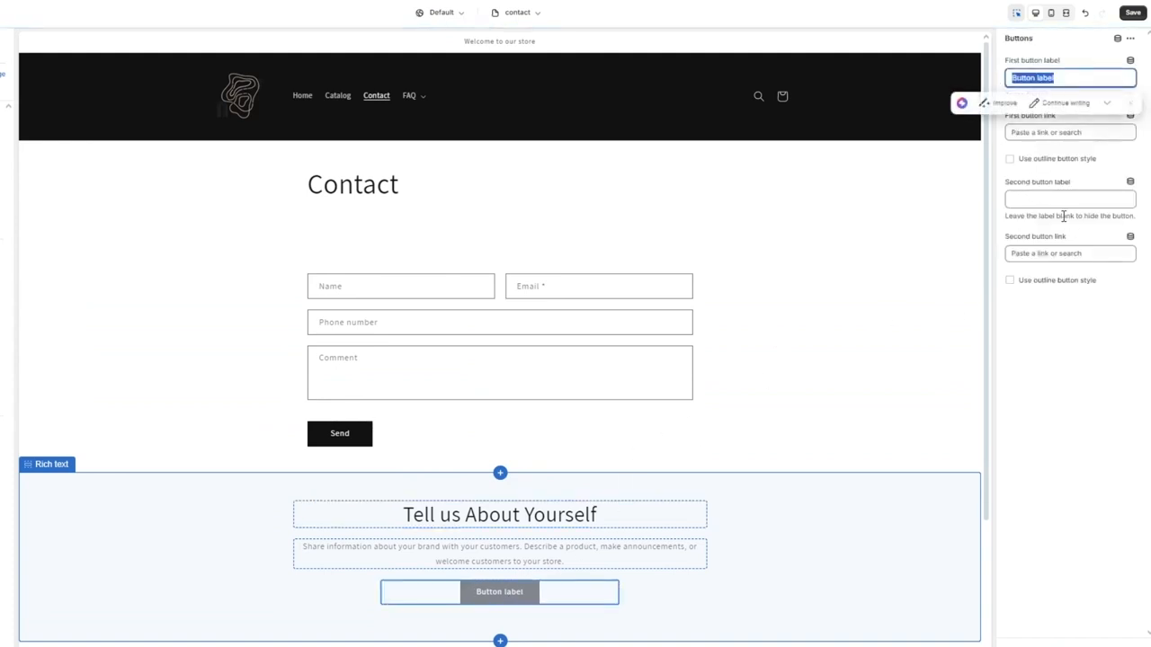
text(Contact)
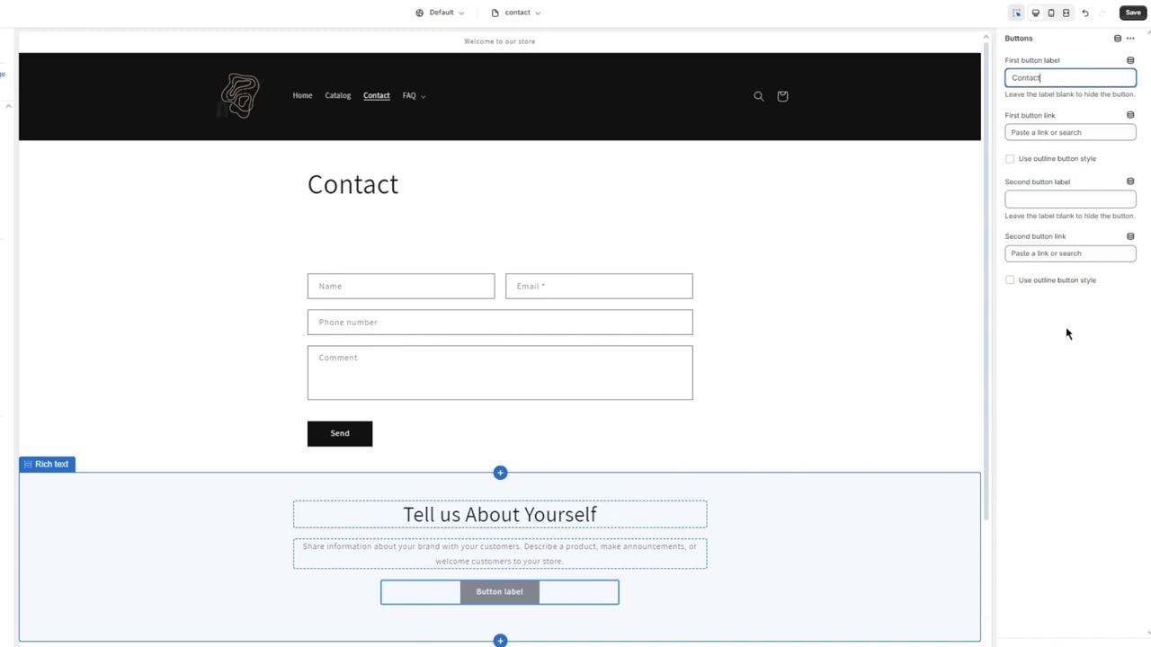
click(1133, 13)
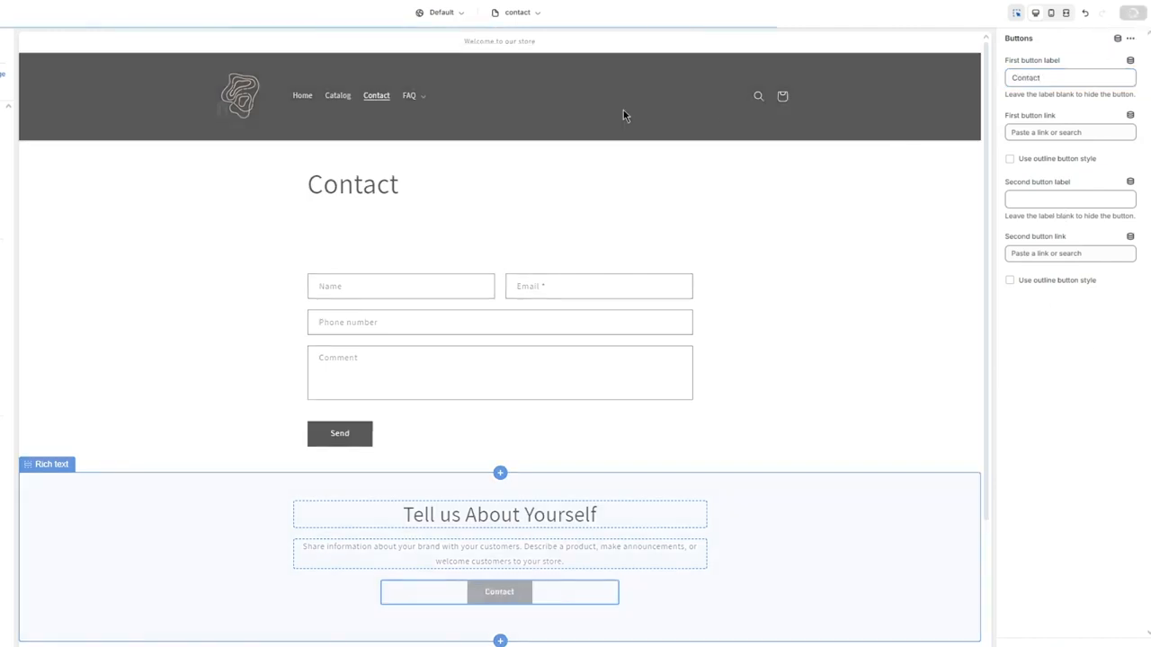
Go from the Contact page to the Catalog in the preview and open the Three-in-one Coat's product page.
click(417, 103)
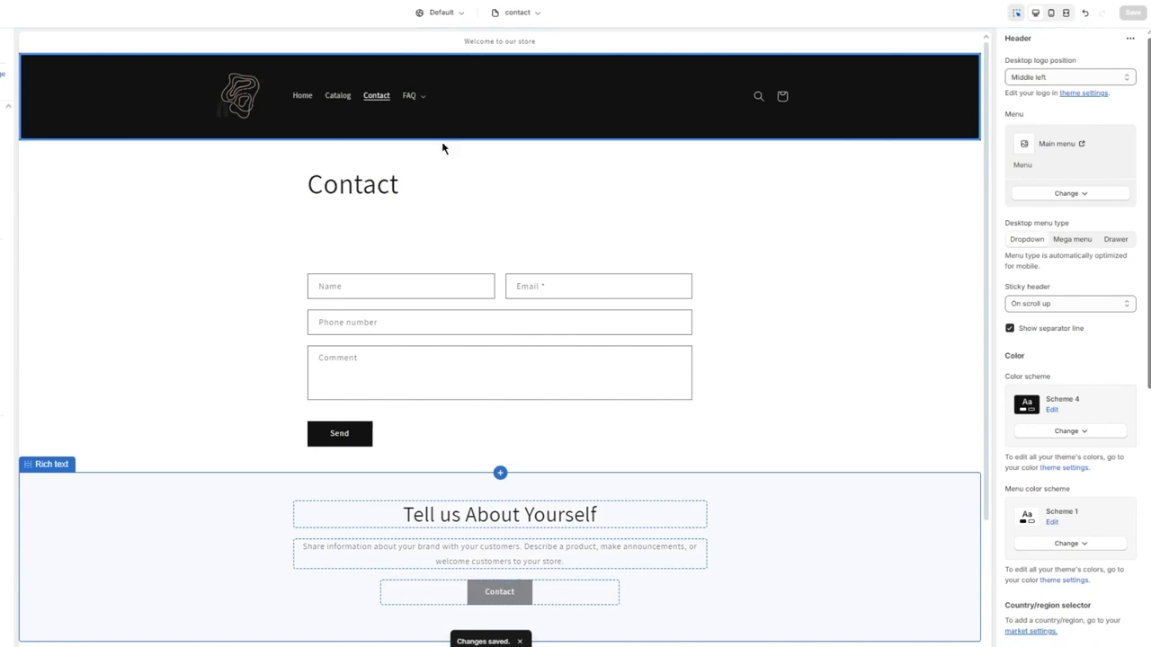
scroll(130, 234, down, 2)
scroll(131, 233, up, 2)
click(356, 101)
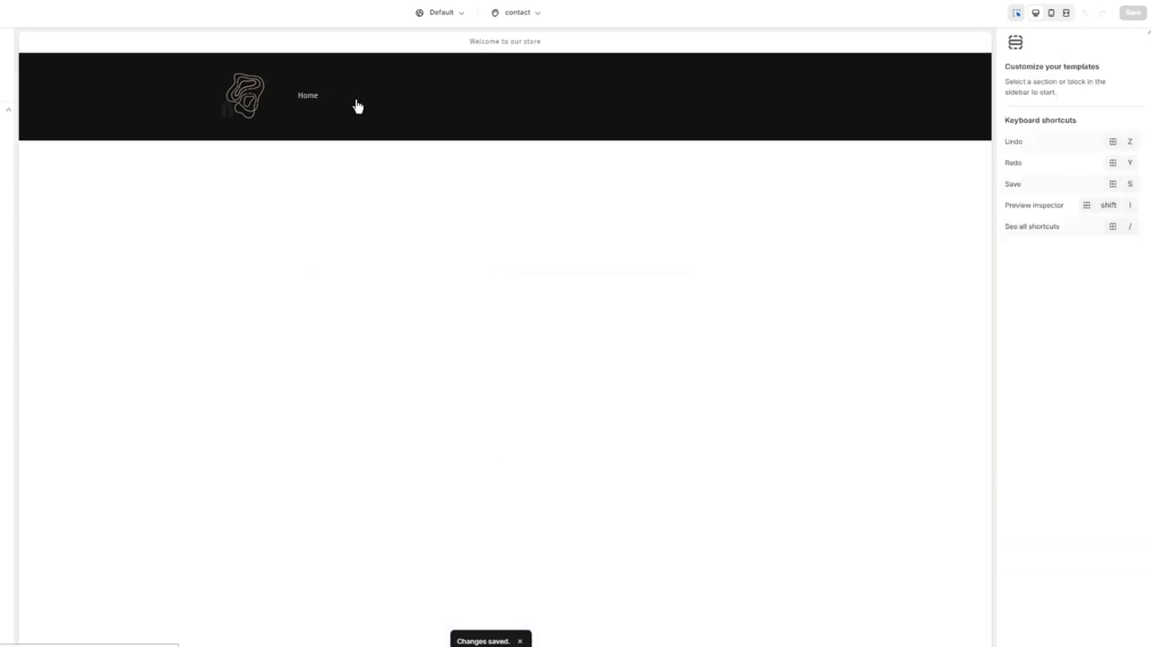
click(300, 321)
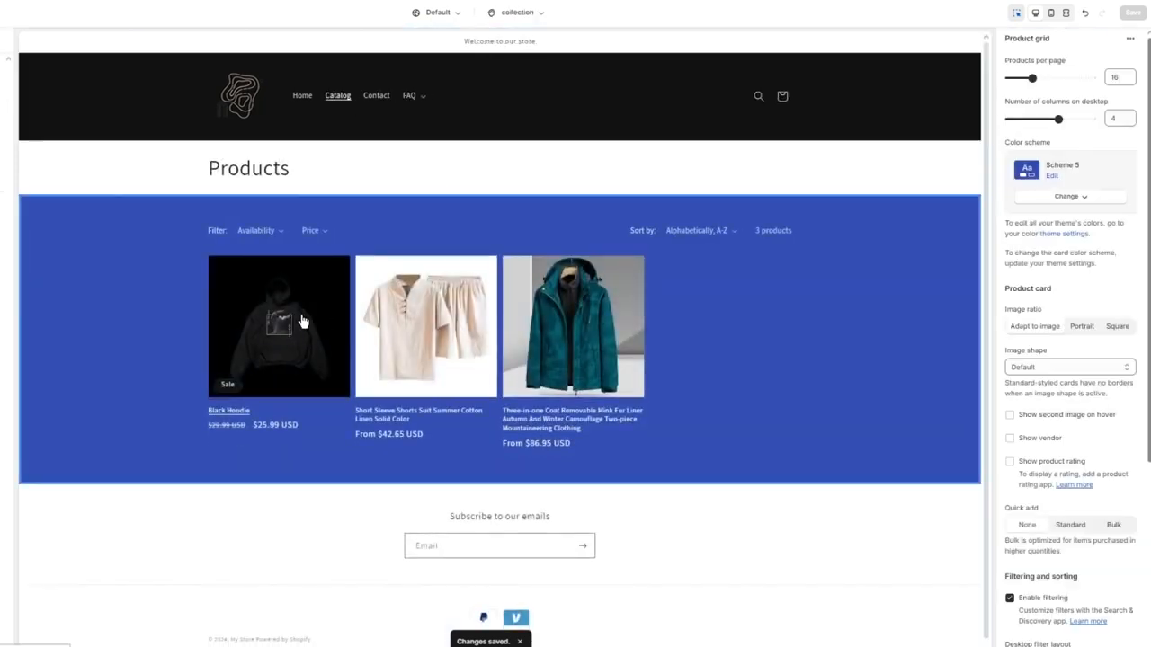
click(518, 321)
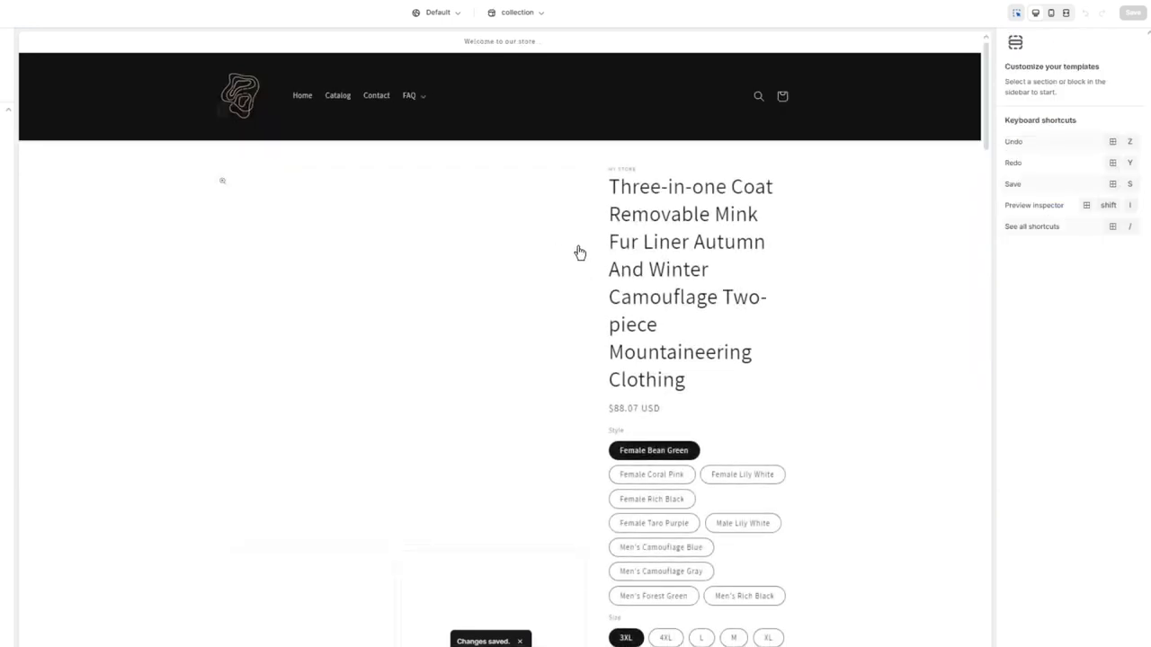
Look through the coat's product page, examining its images, variant options, description and detail pictures.
scroll(460, 315, down, 2)
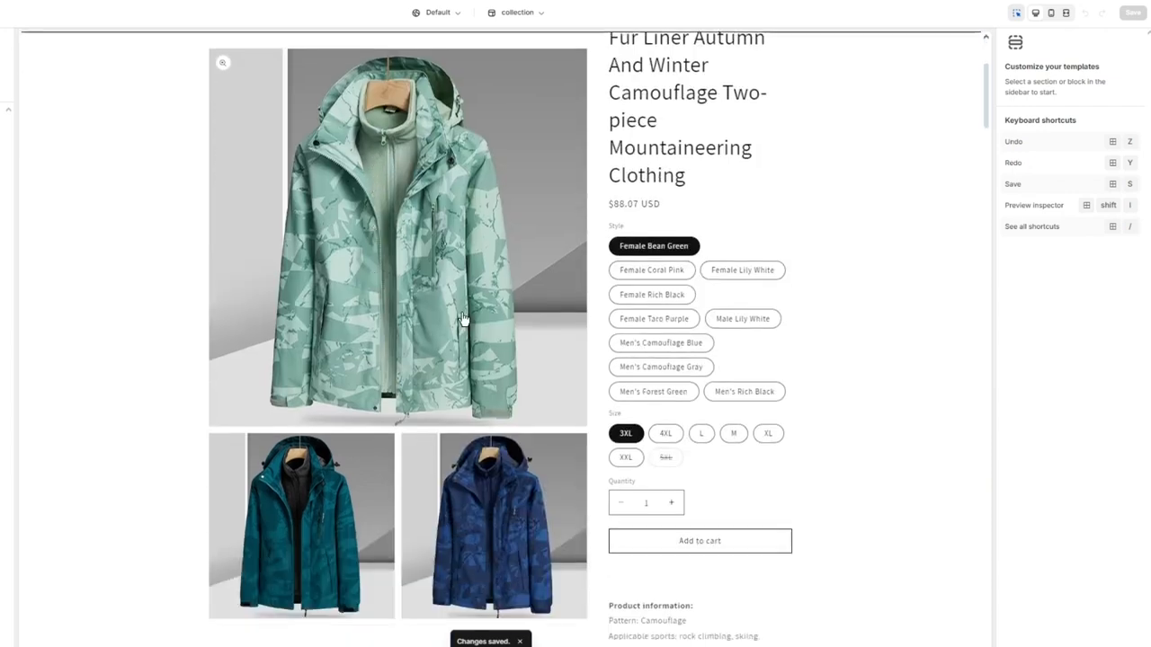
scroll(674, 260, down, 4)
scroll(688, 250, up, 6)
scroll(657, 257, down, 7)
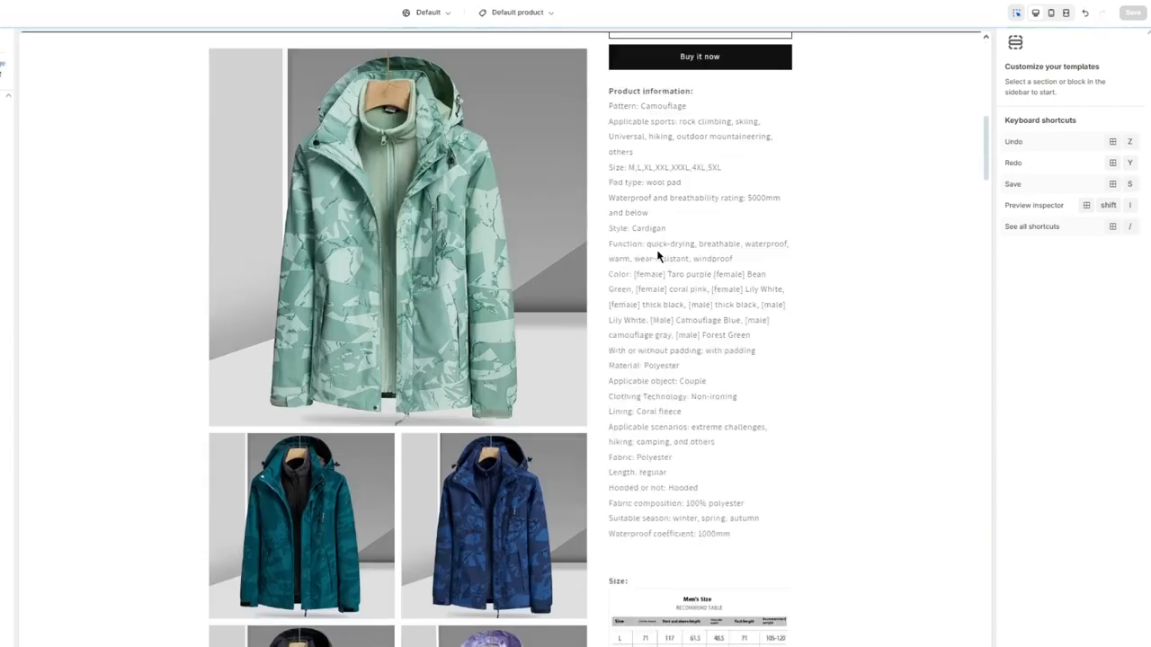
scroll(672, 272, down, 15)
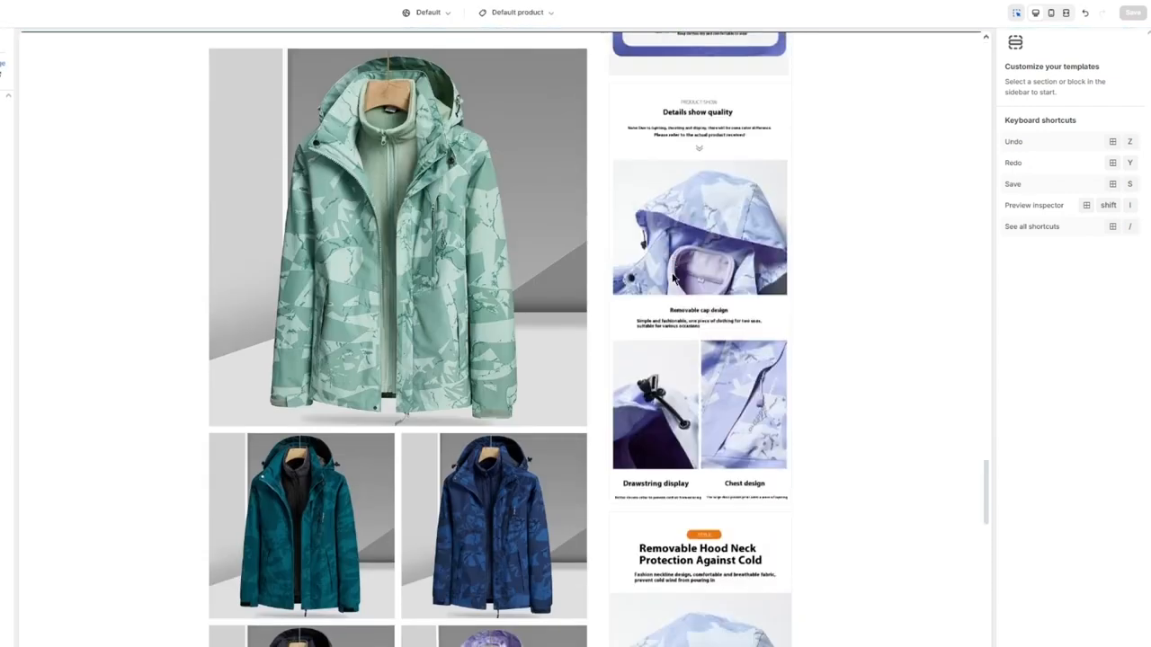
scroll(672, 272, down, 10)
scroll(702, 277, up, 8)
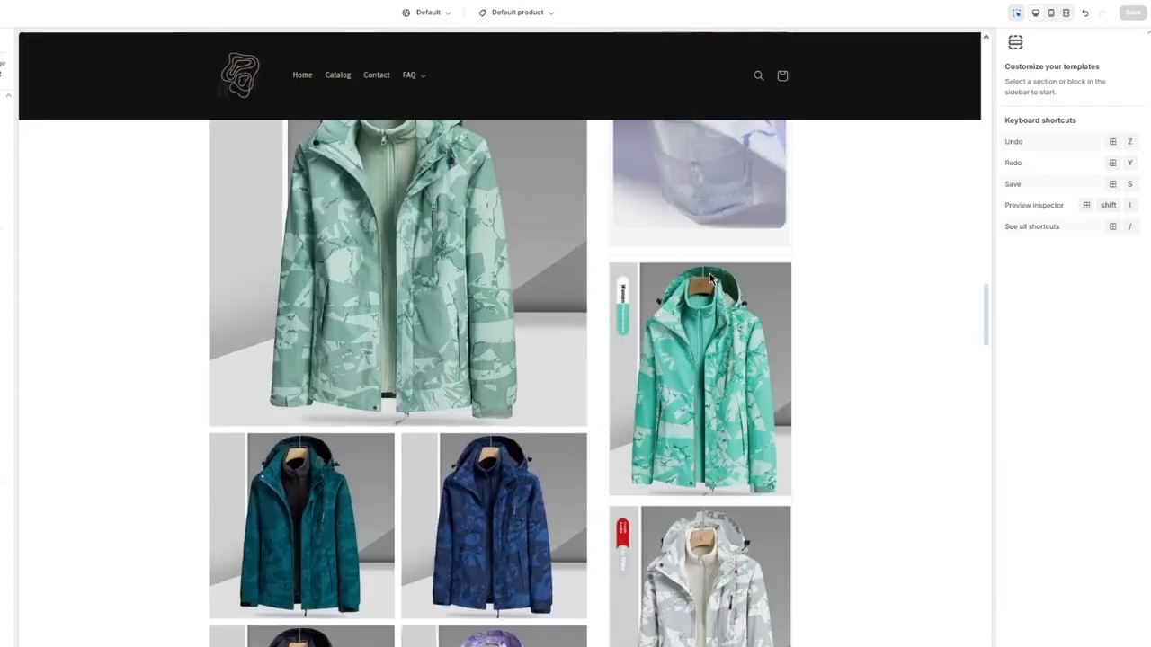
scroll(710, 278, up, 10)
Apply the blue color scheme, Scheme 5, to the Product information section and check it along the page.
click(909, 243)
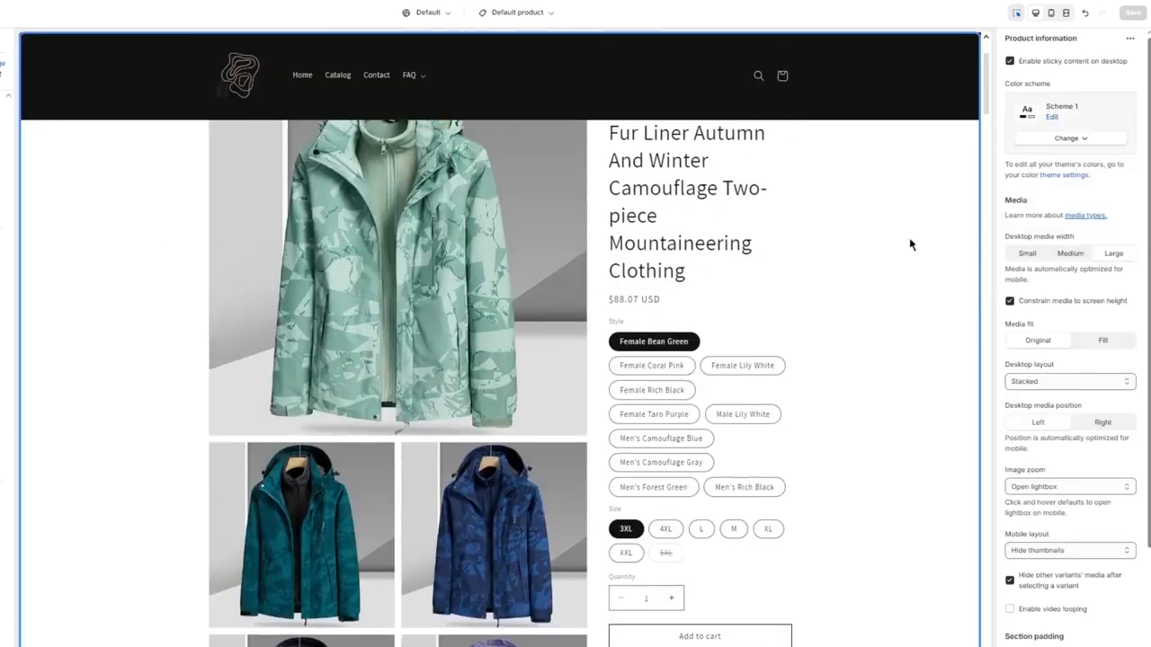
click(1047, 139)
click(1054, 280)
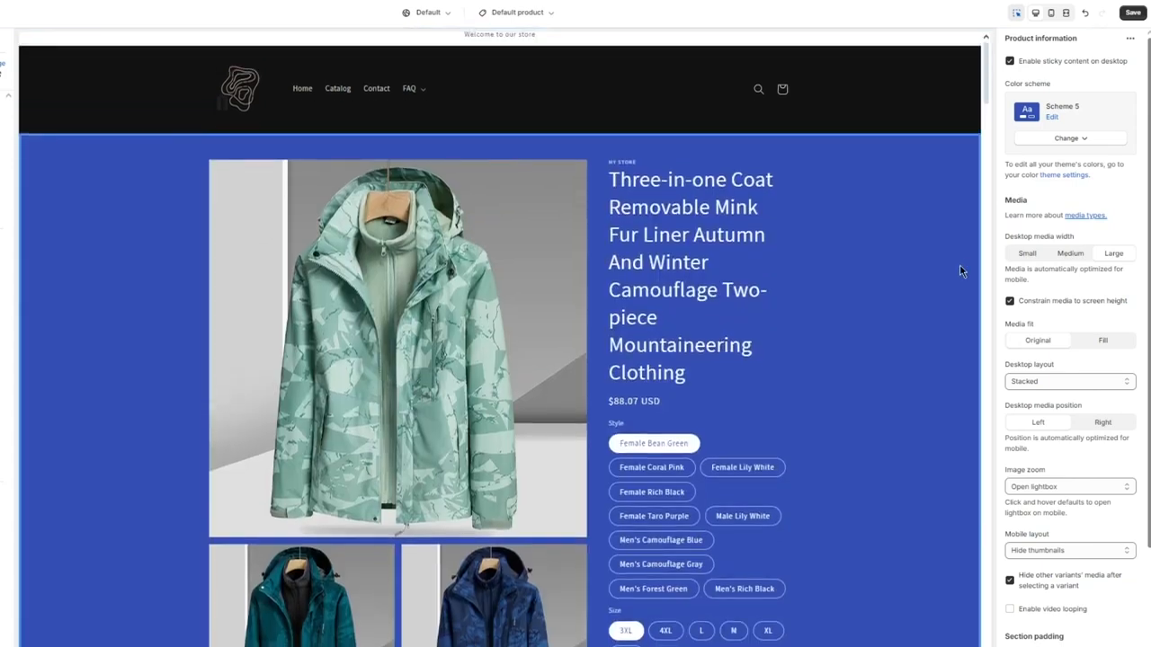
scroll(902, 322, down, 15)
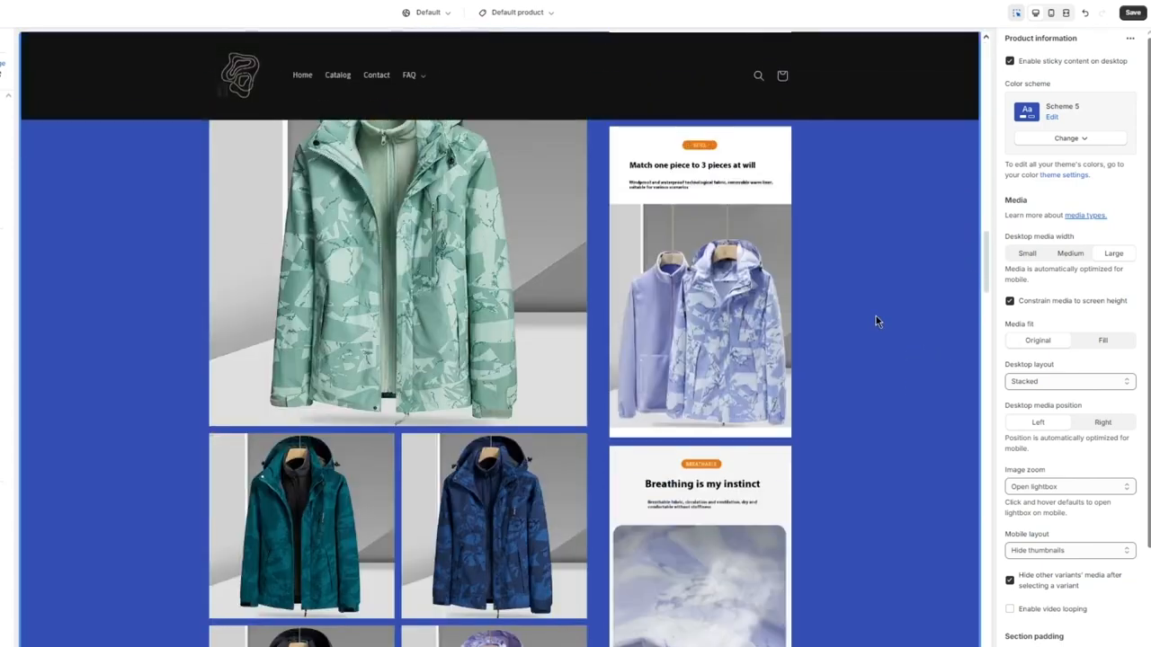
scroll(876, 315, up, 10)
scroll(740, 423, down, 2)
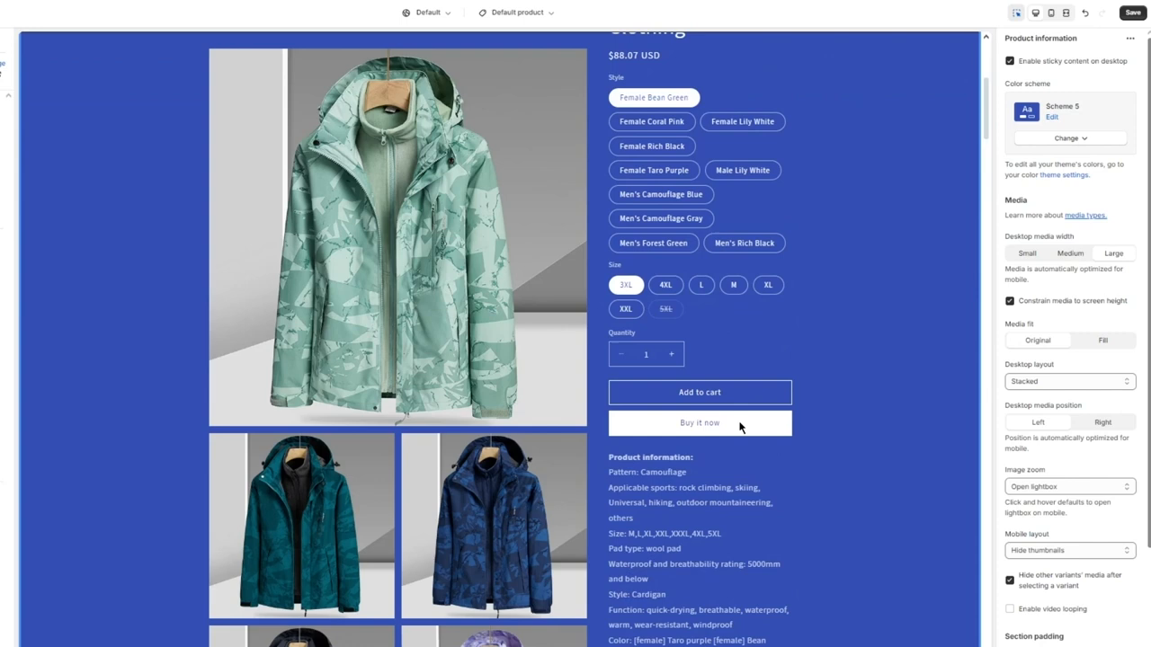
Try the Buy it now and Add to cart buttons on the coat's product page in the preview.
click(679, 432)
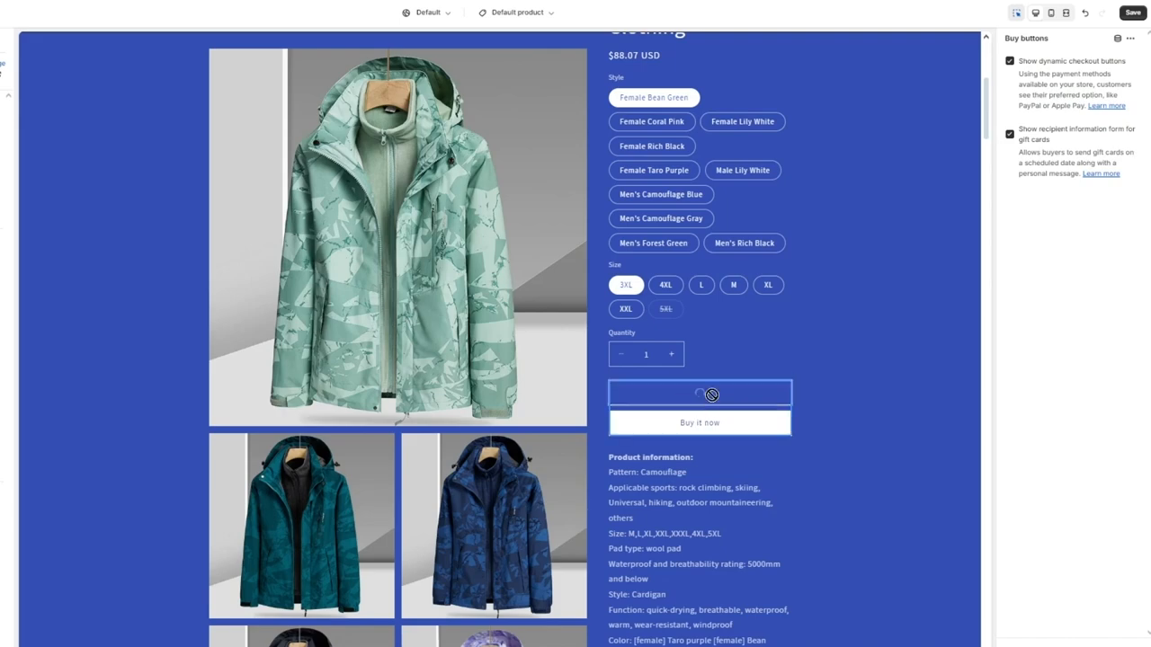
click(700, 392)
click(121, 365)
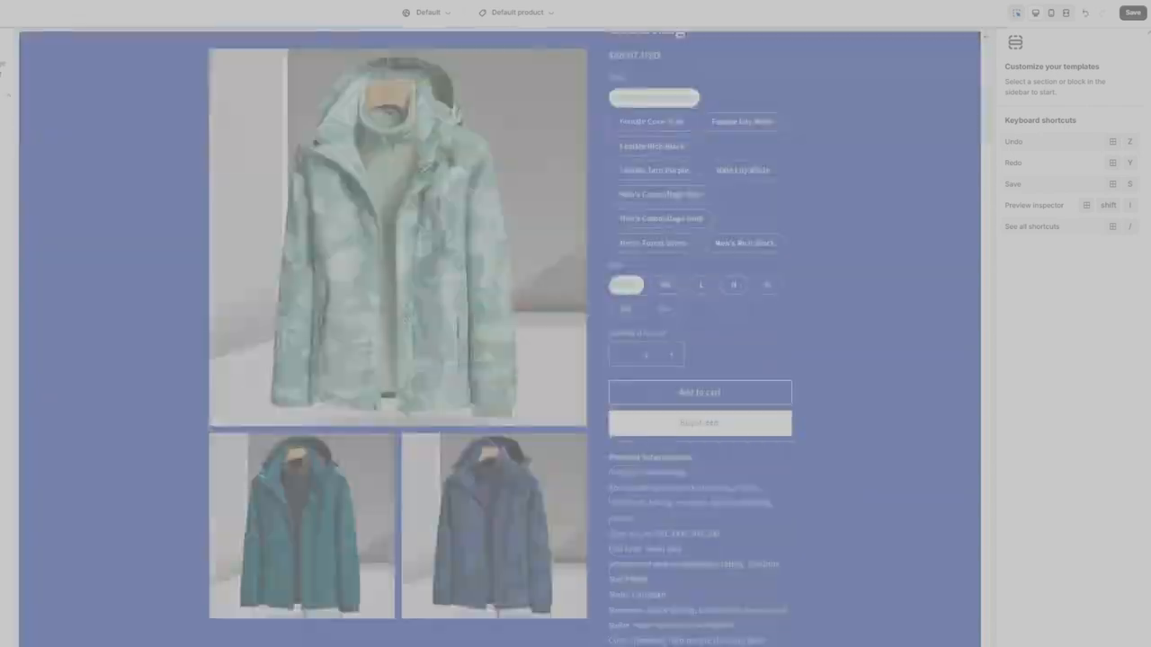
Exit the theme editor to the Themes page, discarding the unsaved changes.
click(63, 105)
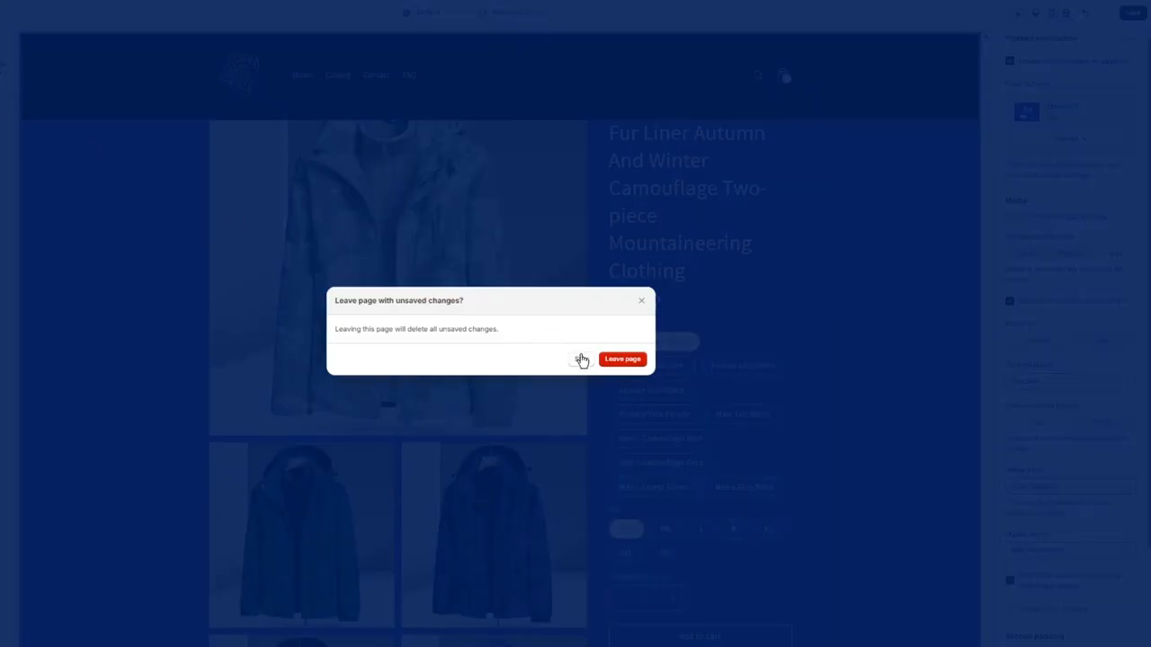
click(611, 360)
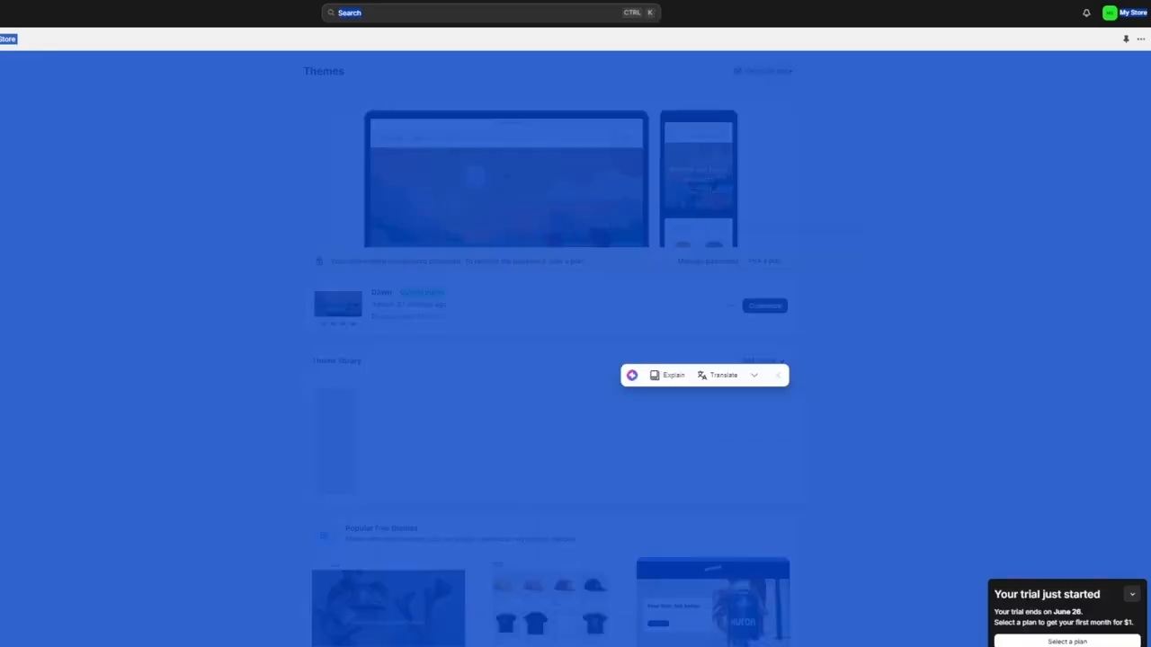
click(855, 304)
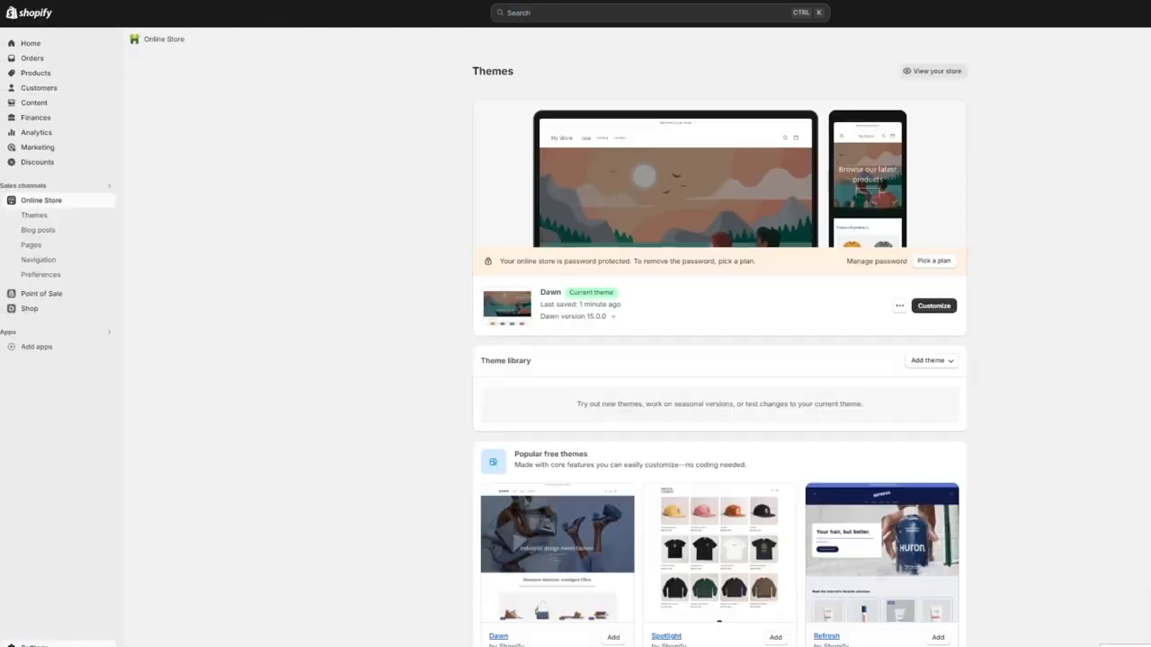
Start a new shipping profile in the store's Shipping and delivery settings, leaving its product list empty.
click(36, 644)
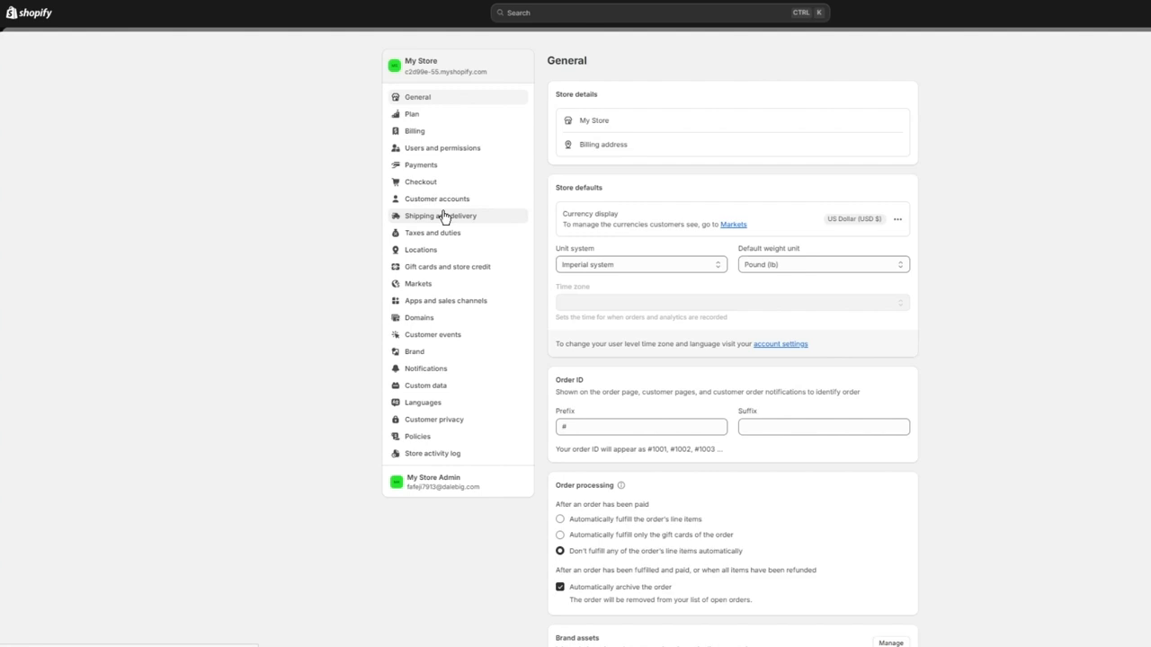
click(441, 216)
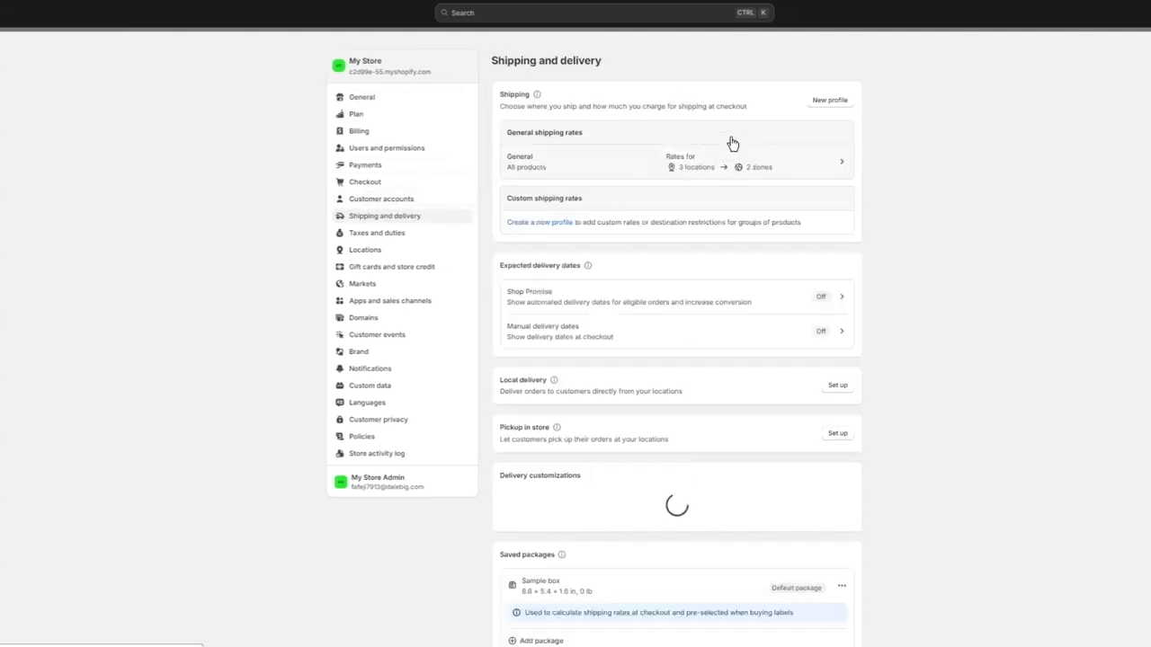
click(832, 101)
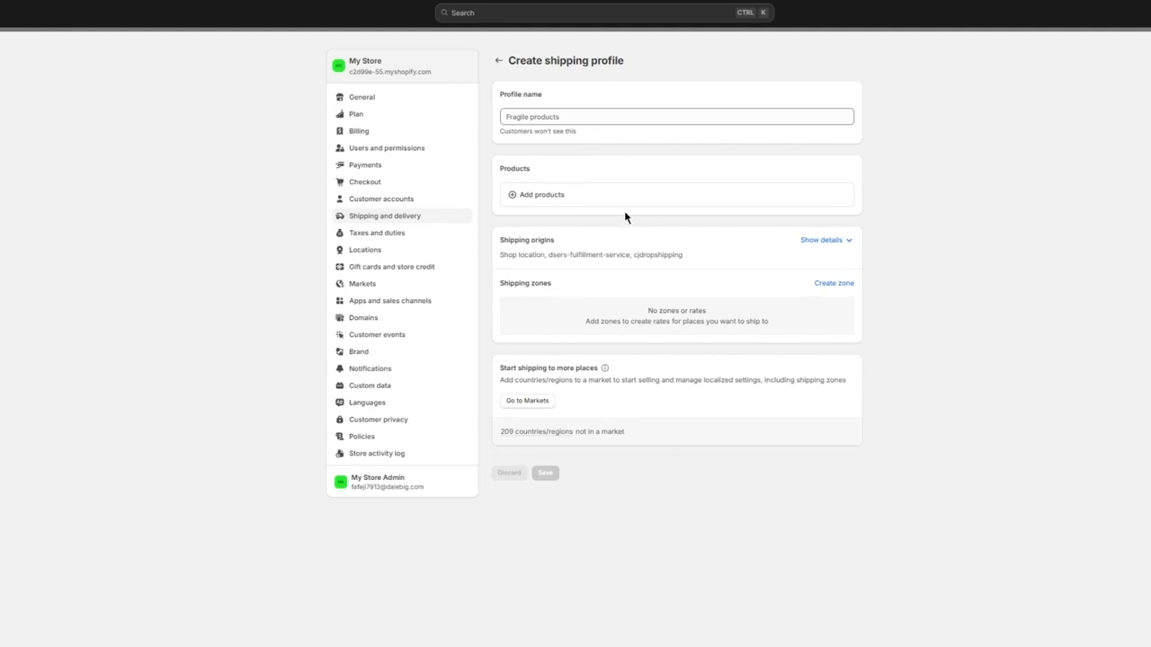
click(561, 203)
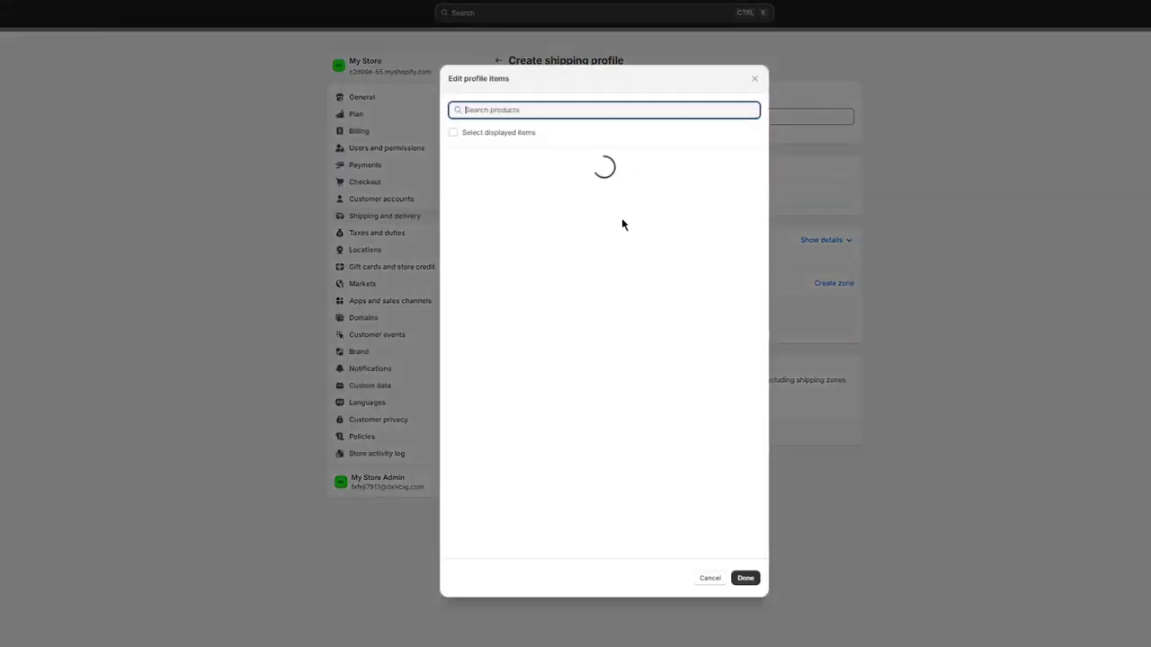
click(755, 80)
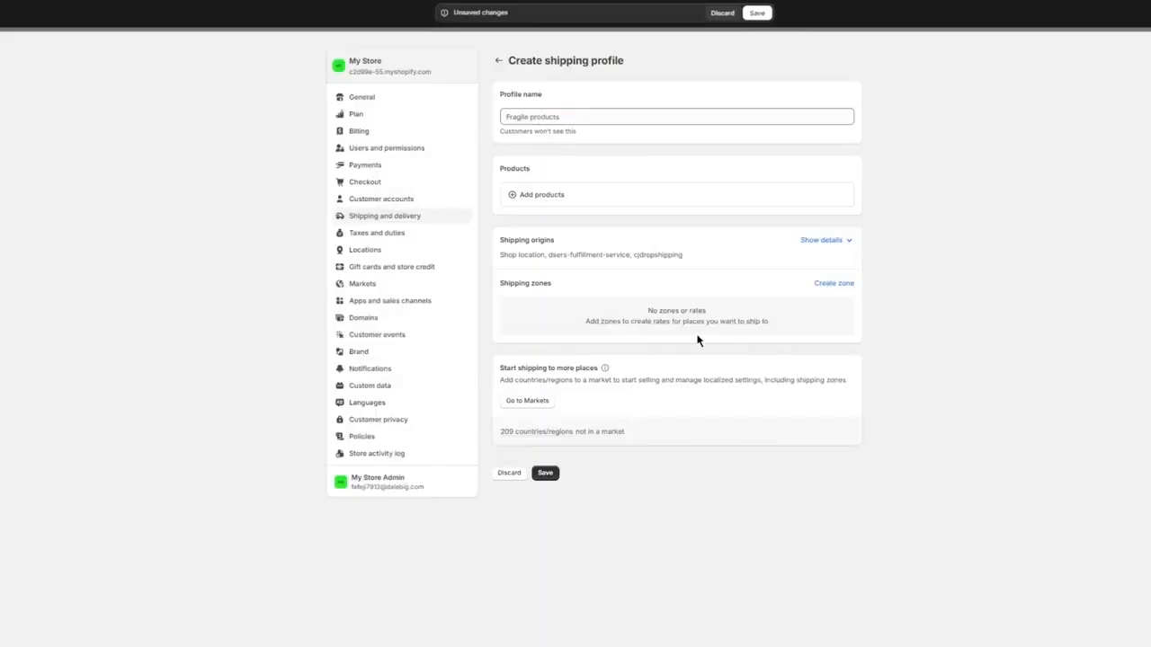
Create a shipping zone in the new profile that covers all International countries and regions.
click(832, 282)
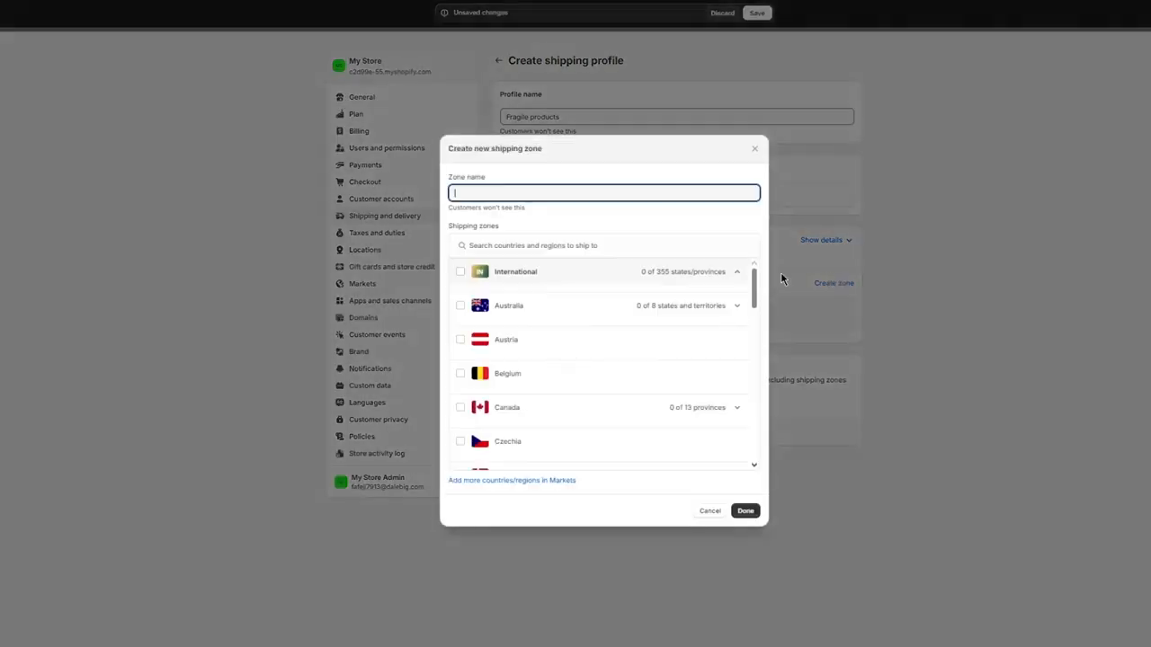
click(479, 276)
click(745, 515)
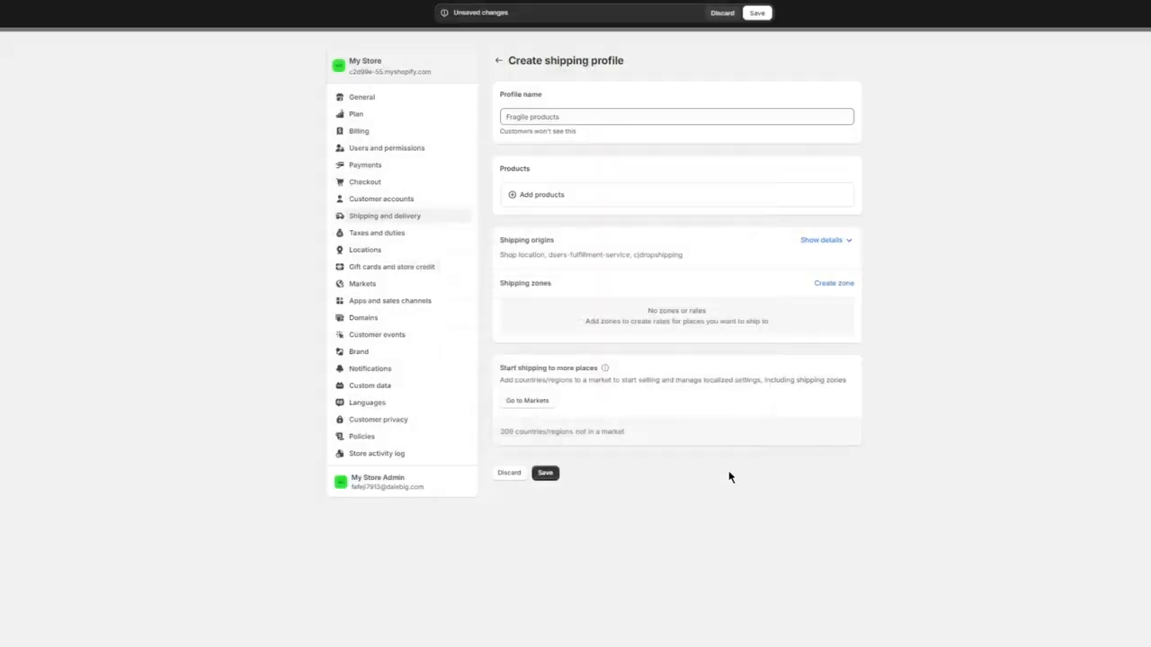
Add a flat Express International rate (1 to 5 business days) priced at $20 to the International zone.
click(517, 352)
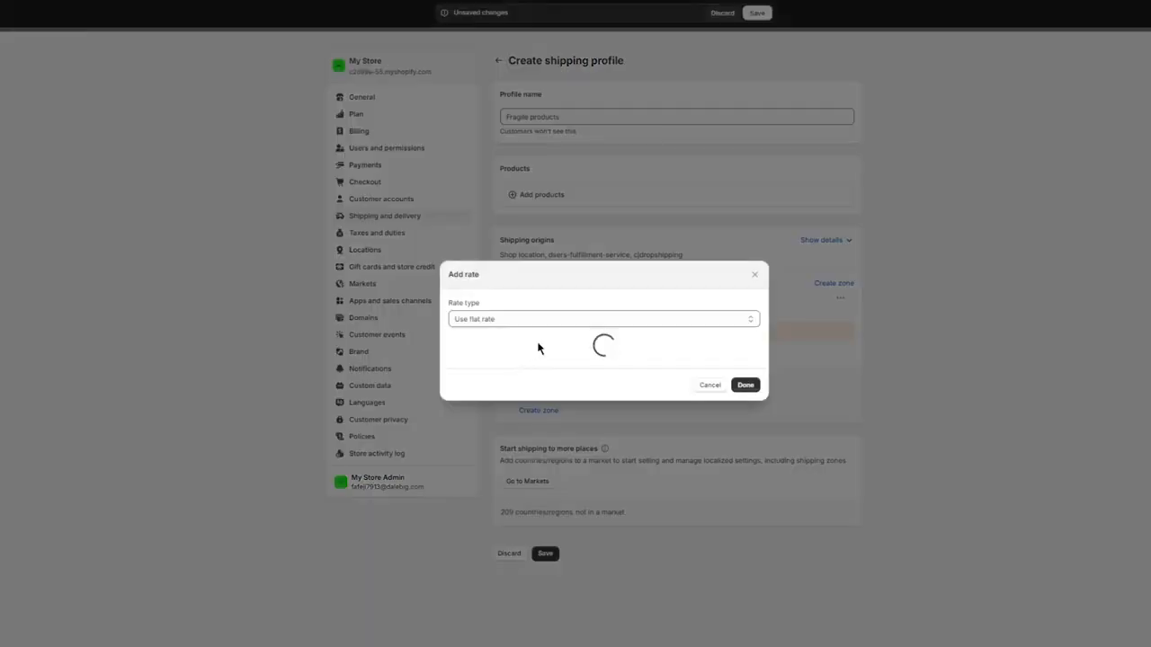
click(537, 317)
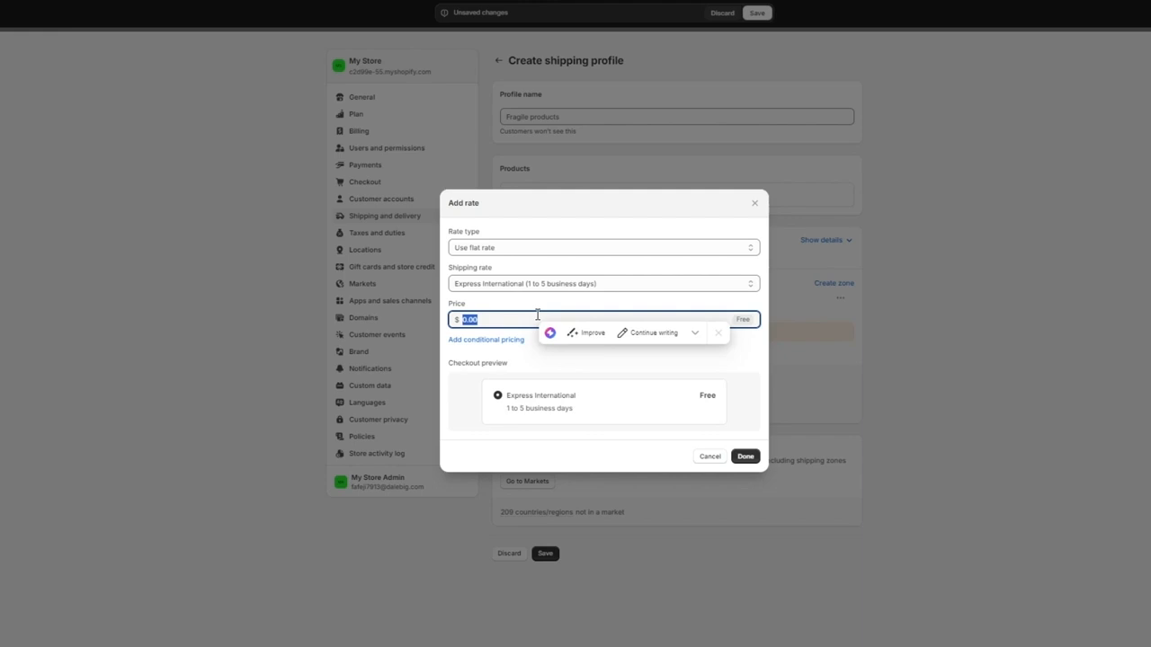
text(20)
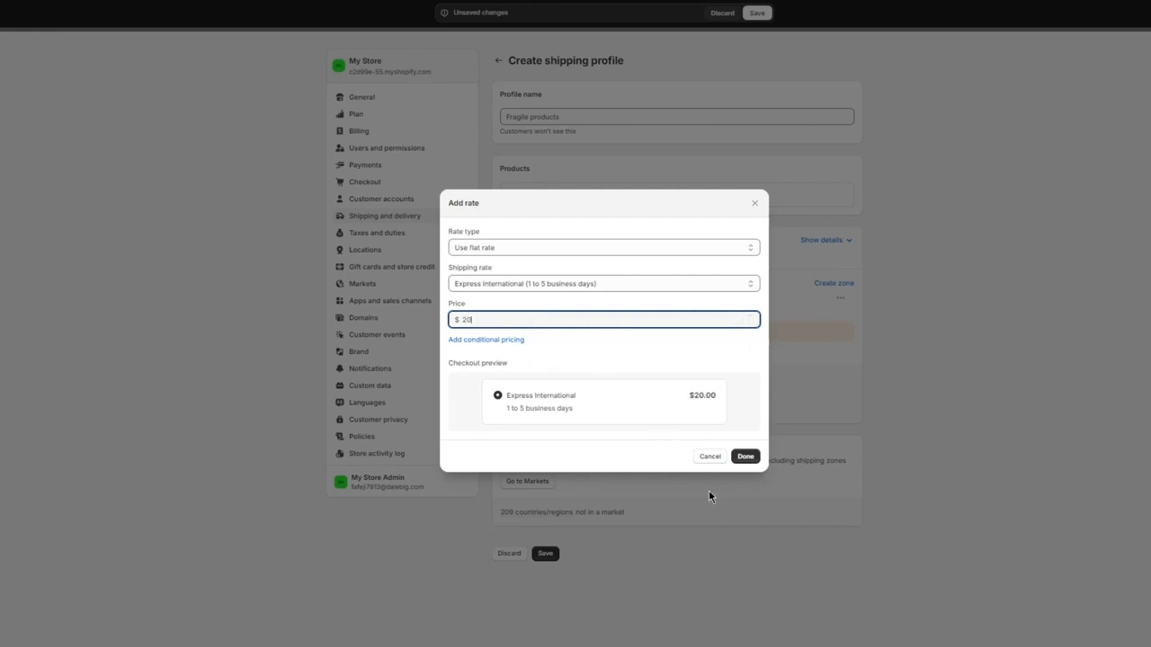
click(743, 456)
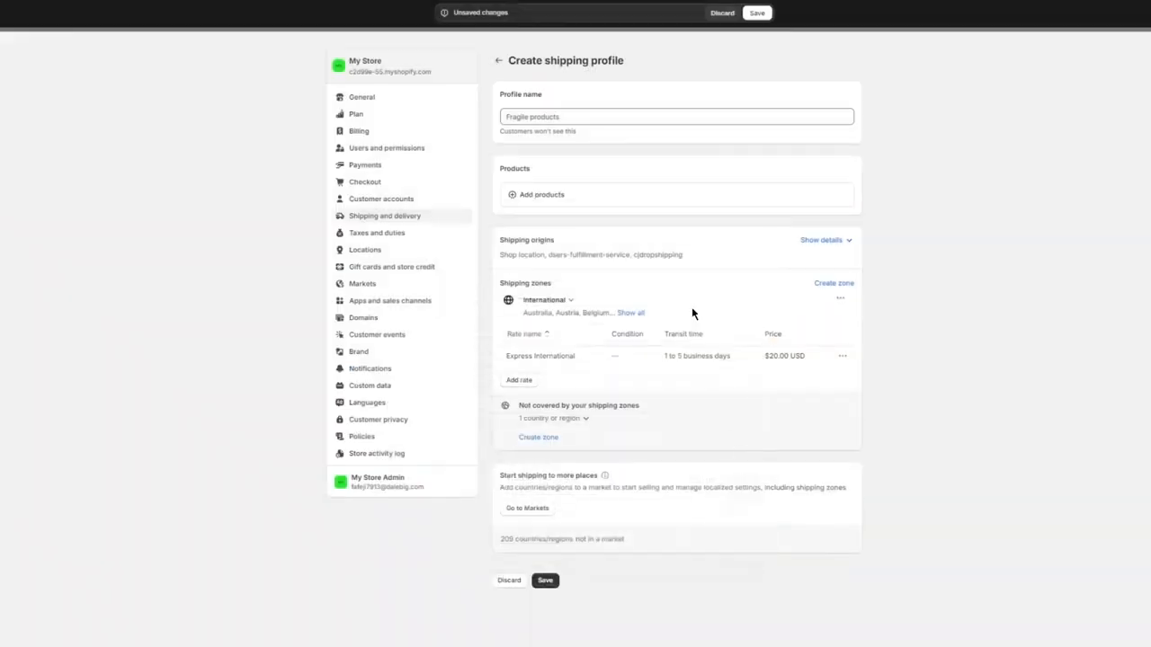
Try to save the shipping profile and enter "jhkjh" as its profile name.
click(545, 580)
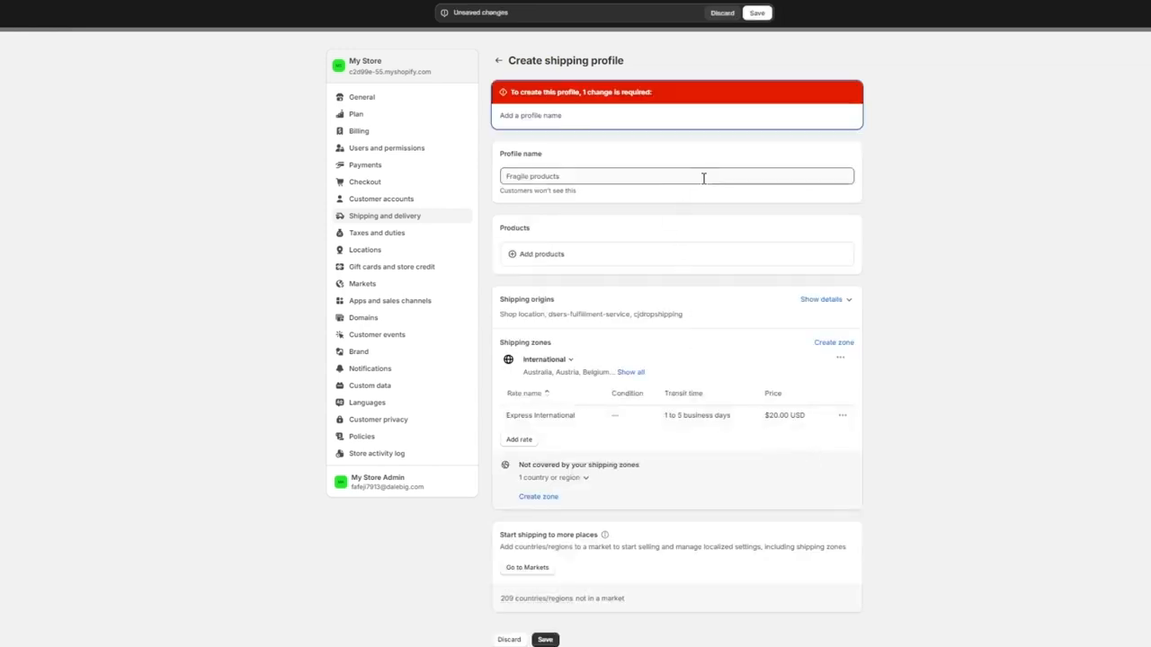
click(637, 169)
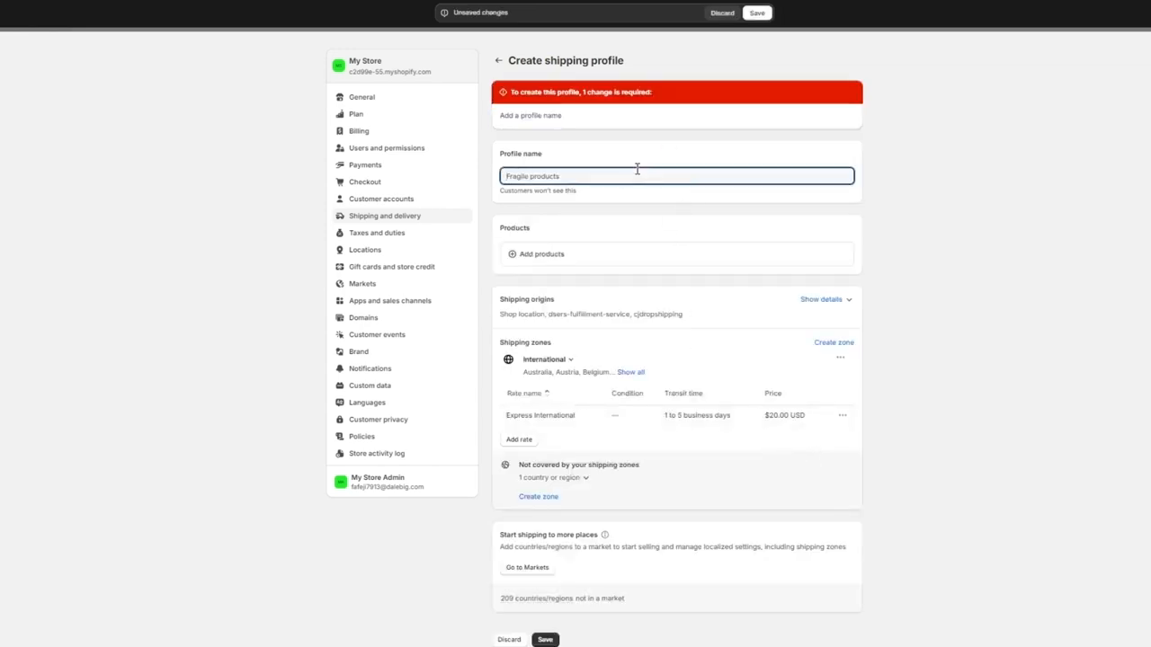
text(jhkjh)
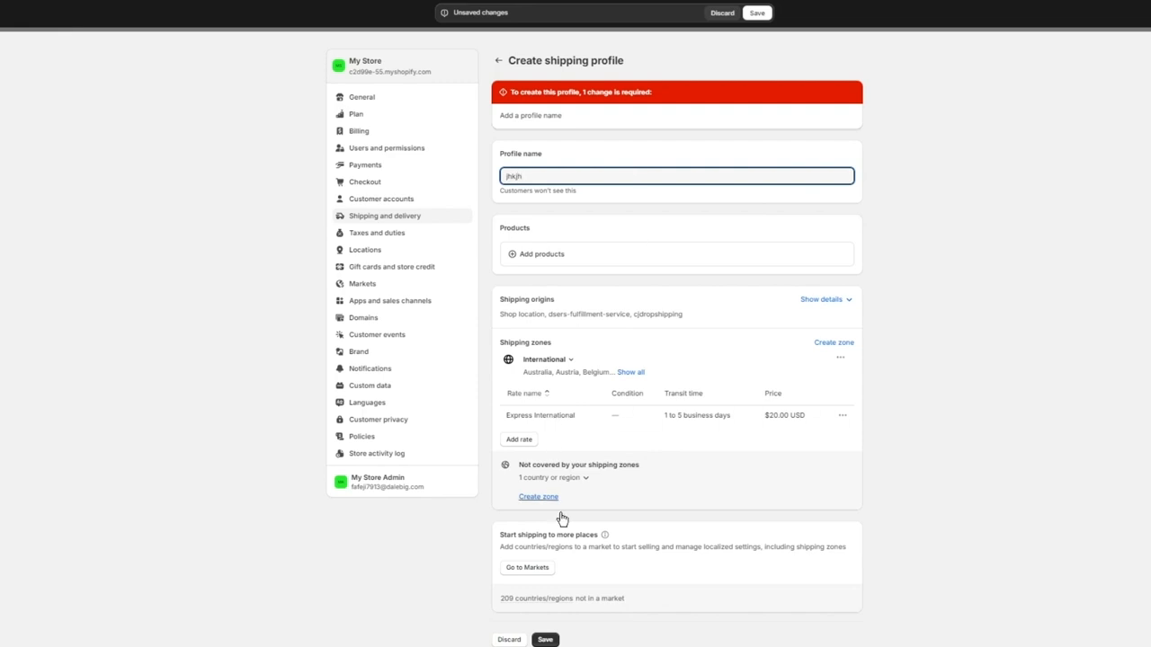
Save the new shipping profile "jhkjh" with its International zone and rate.
click(545, 639)
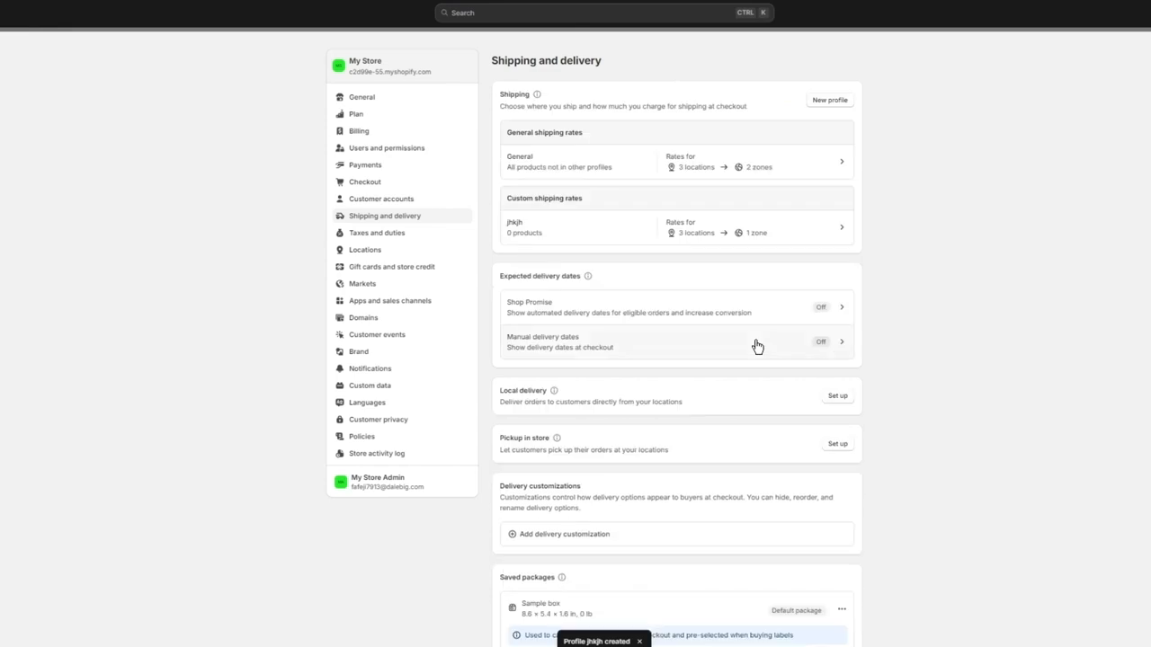
Review the store's Payments settings, from Shopify Payments and PayPal to payment capture, manual payment methods and gift card expiration.
click(365, 165)
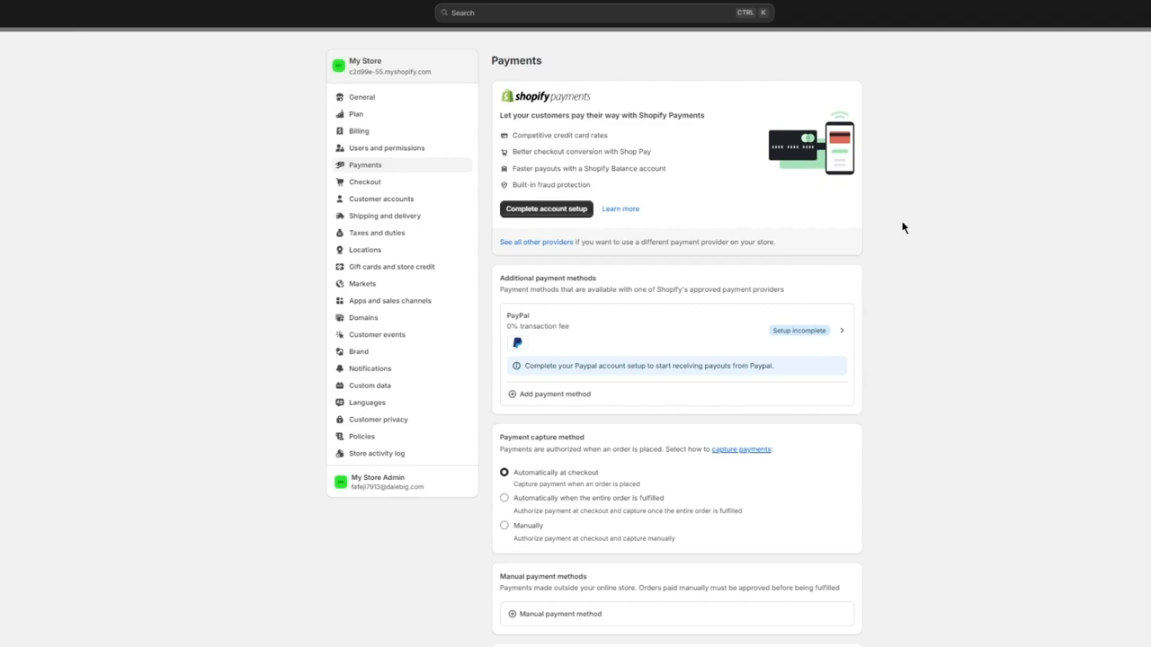
drag(771, 203, 596, 102)
click(1031, 104)
scroll(1077, 235, down, 3)
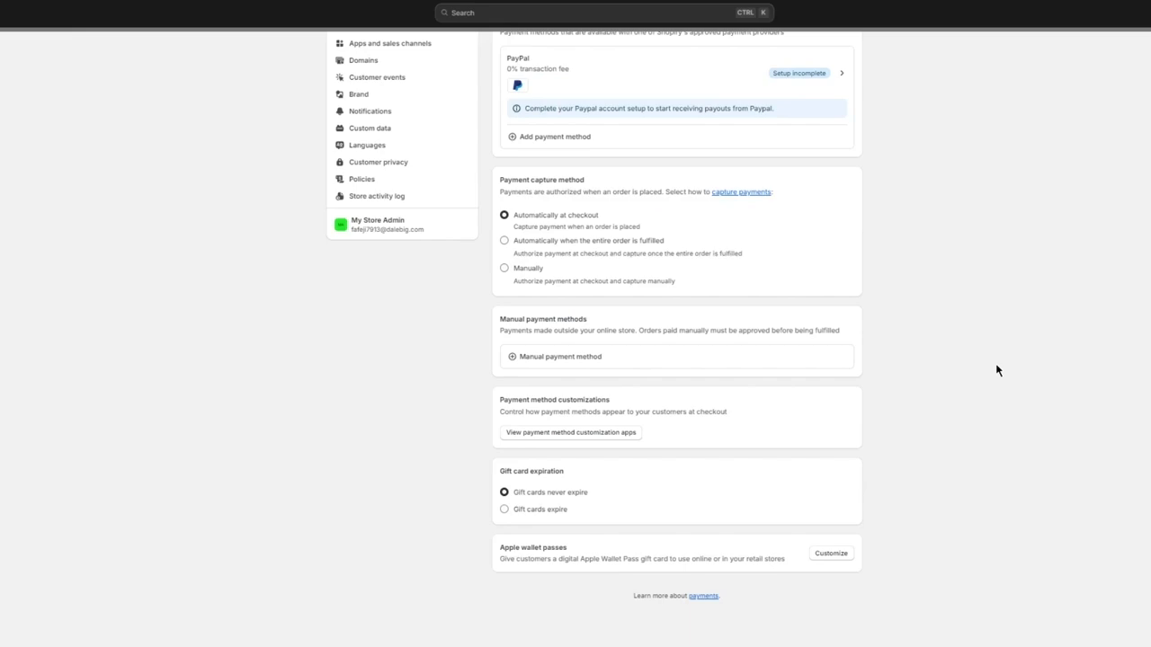
scroll(994, 367, up, 3)
scroll(995, 368, down, 3)
scroll(994, 366, up, 3)
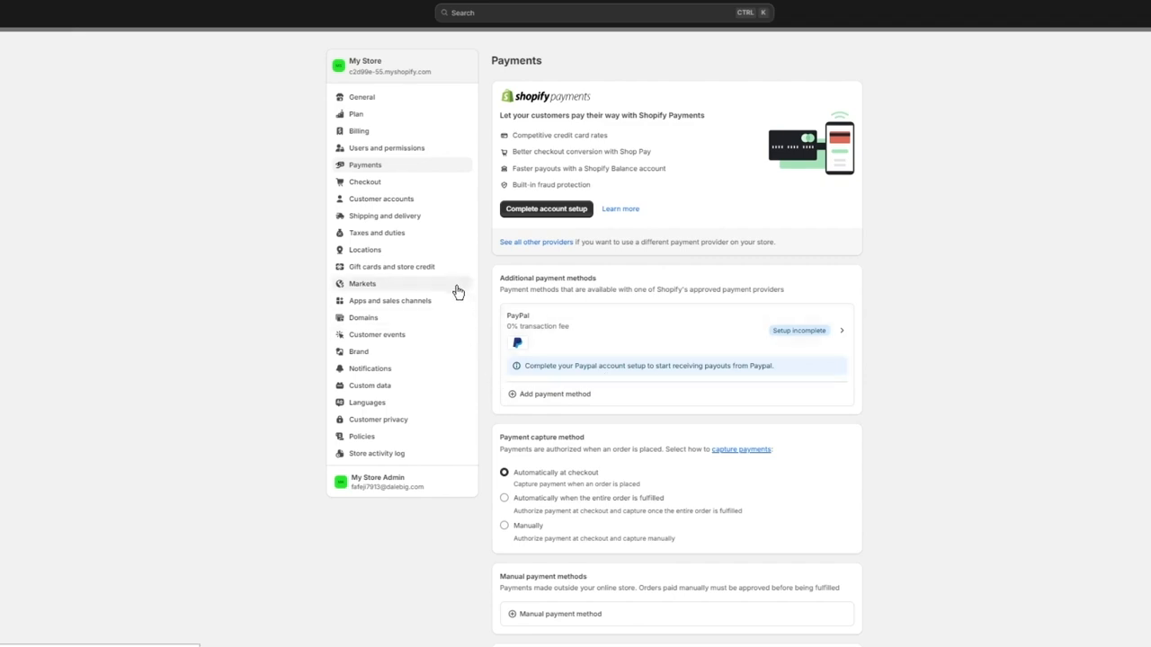
Fill the store's return and refund policy with Shopify's template text and publish it.
click(363, 438)
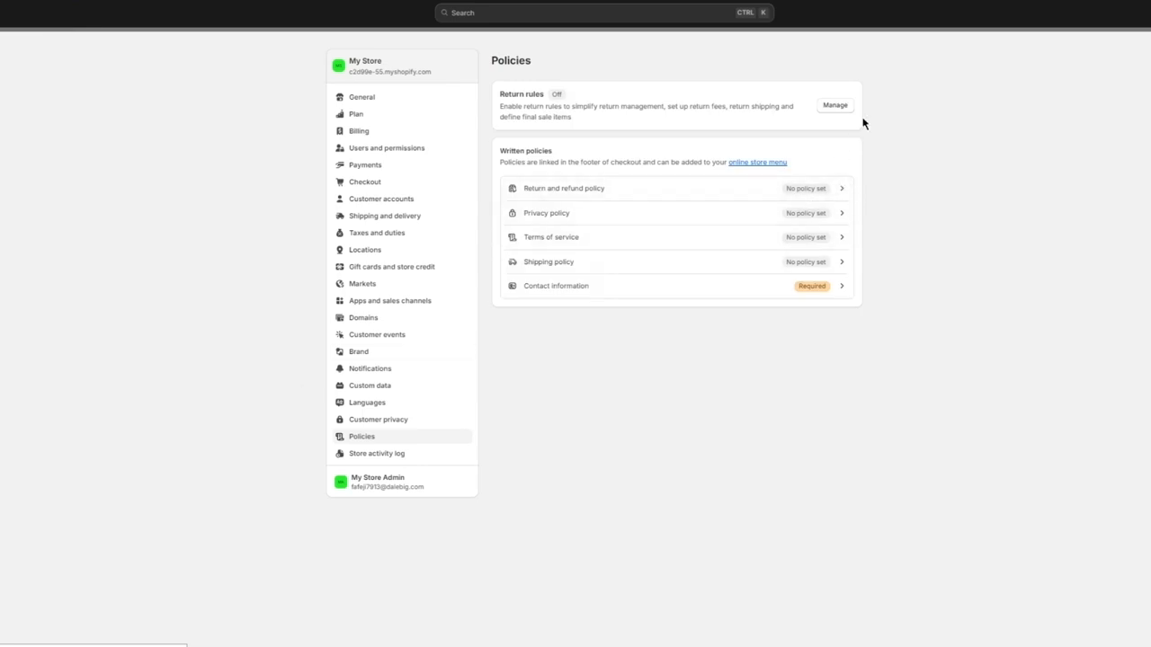
click(730, 200)
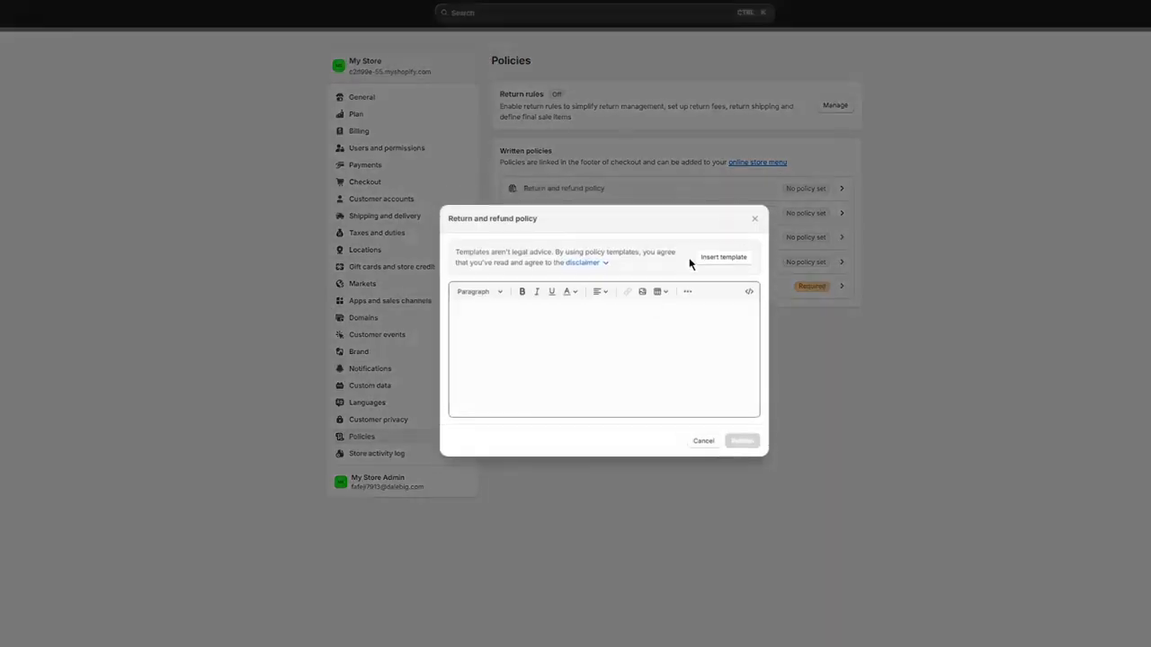
click(755, 220)
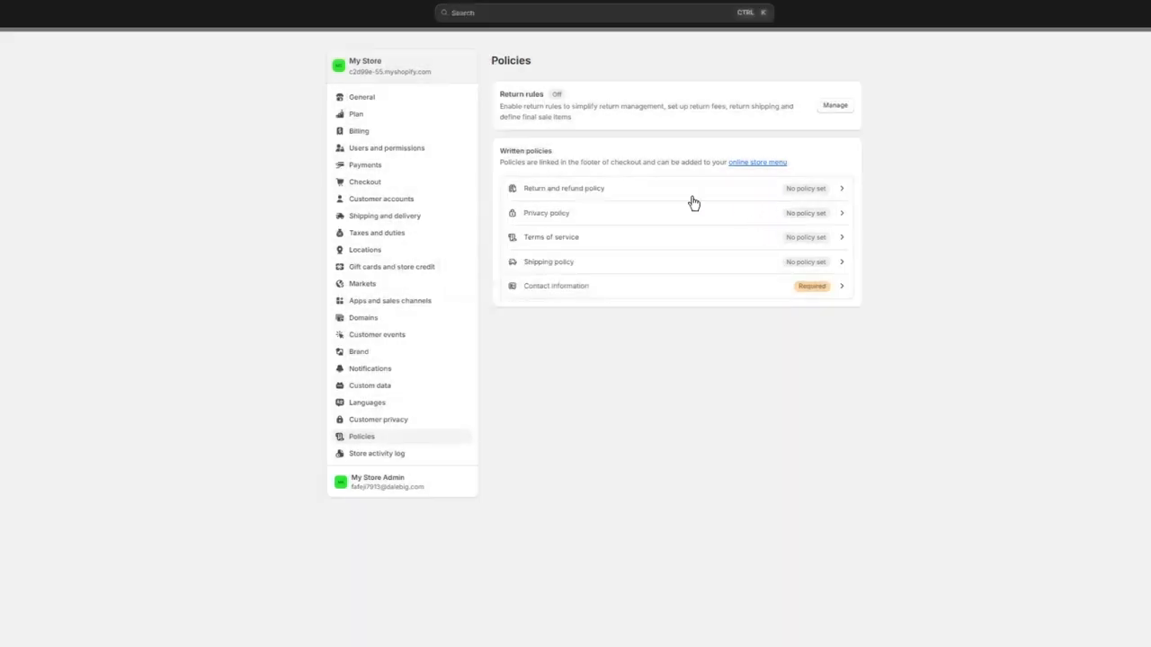
click(611, 188)
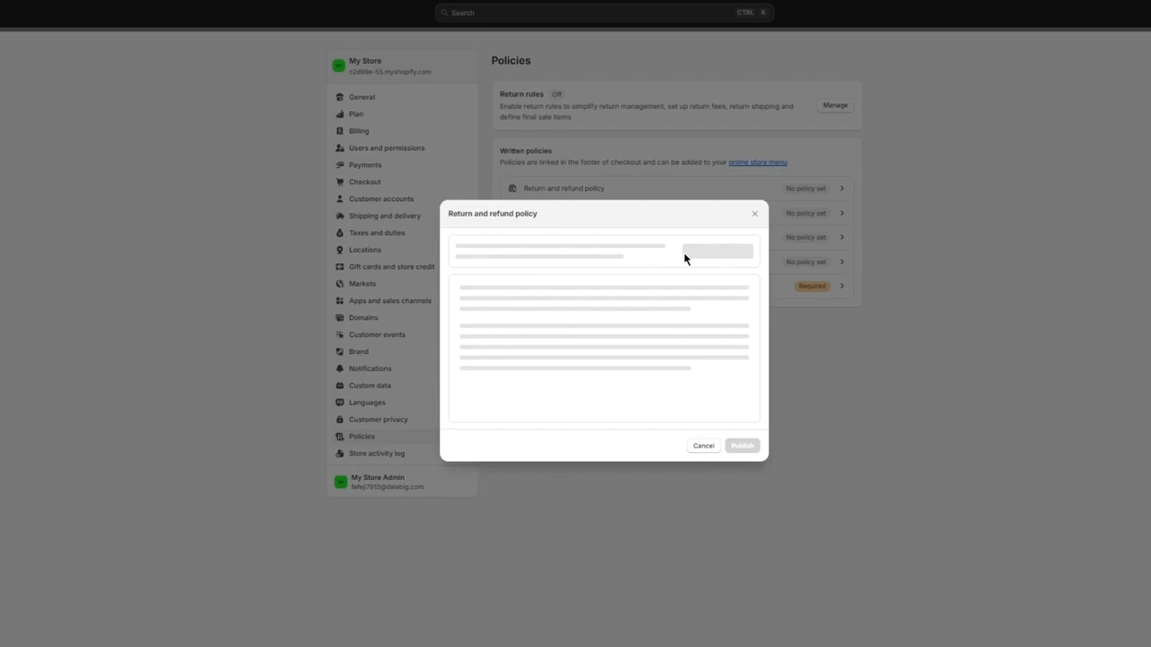
click(711, 263)
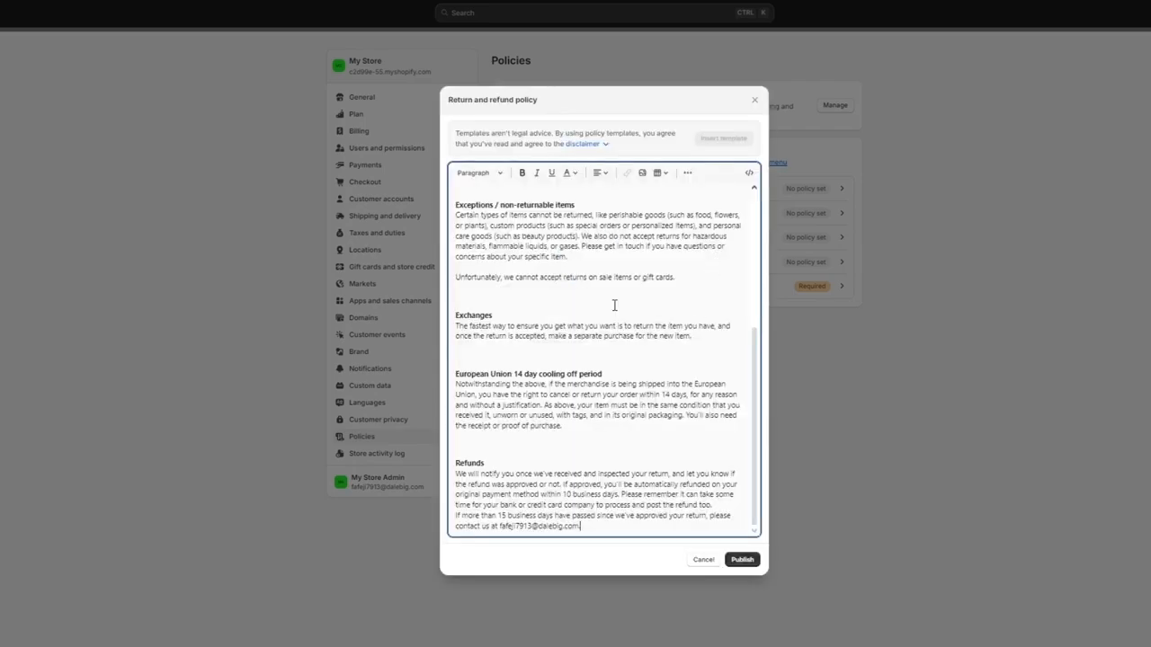
scroll(615, 306, up, 3)
scroll(627, 436, down, 3)
click(740, 559)
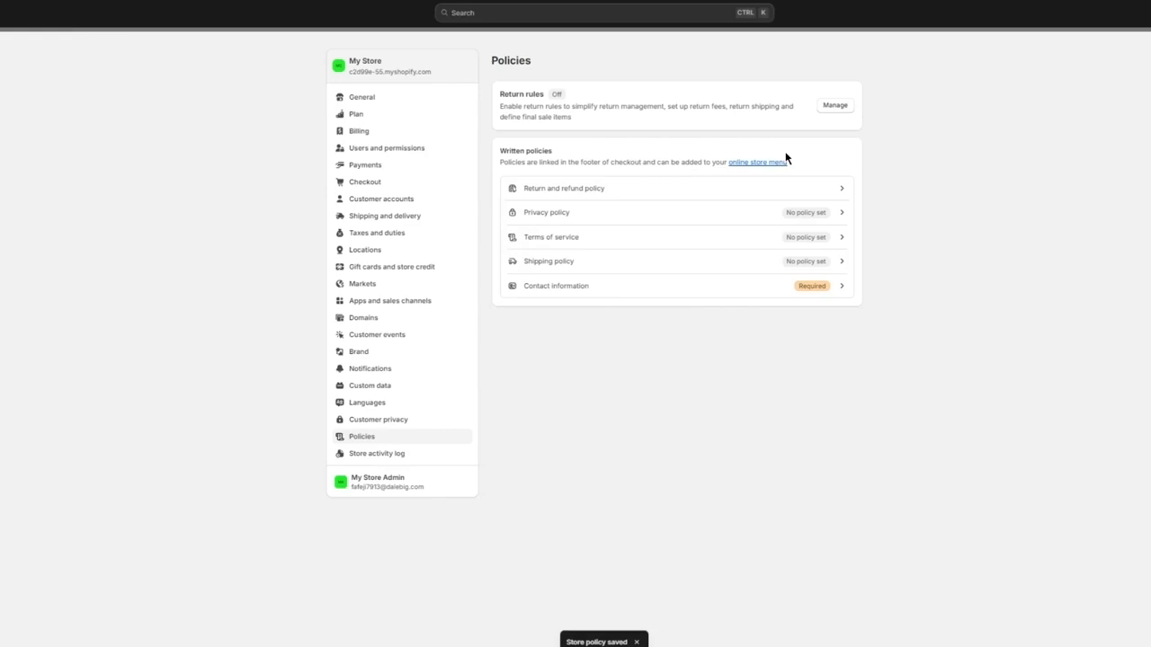
Insert the template text into the privacy policy and publish it.
click(763, 213)
click(723, 257)
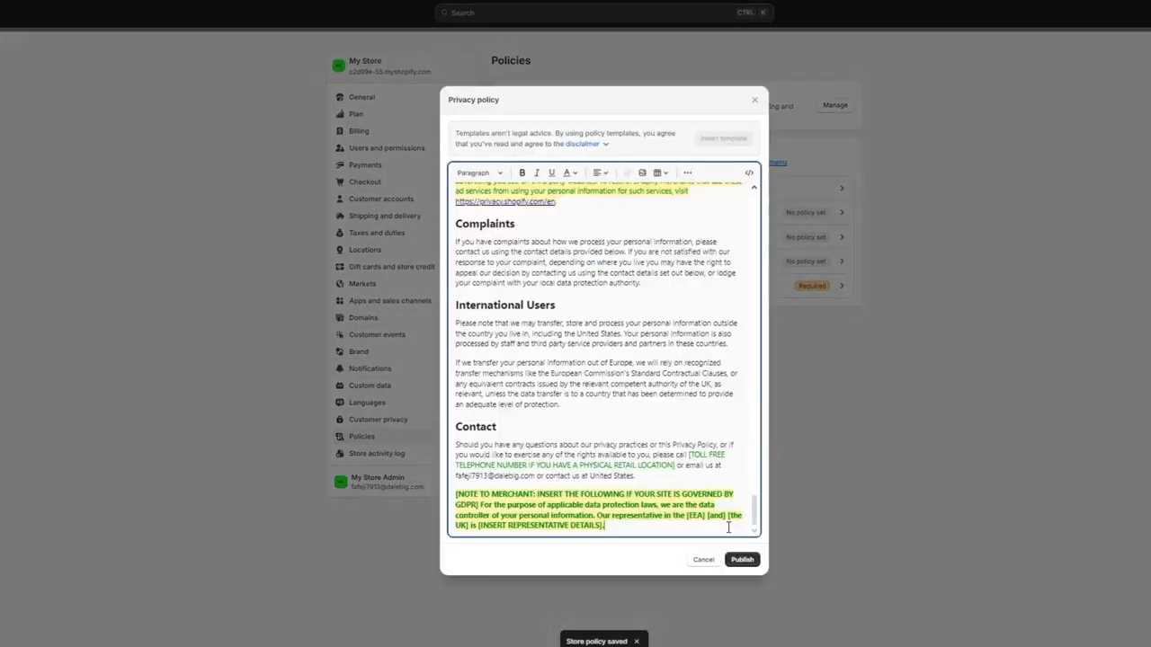
click(739, 559)
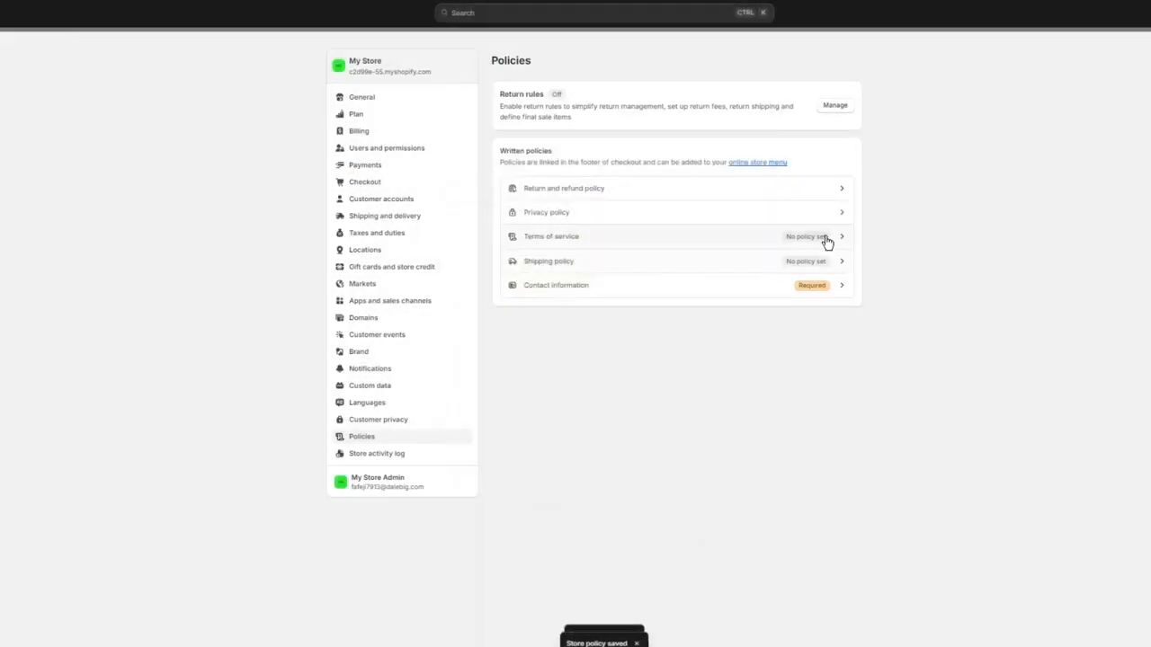
Insert the template text into the terms of service and publish them.
click(824, 236)
click(724, 259)
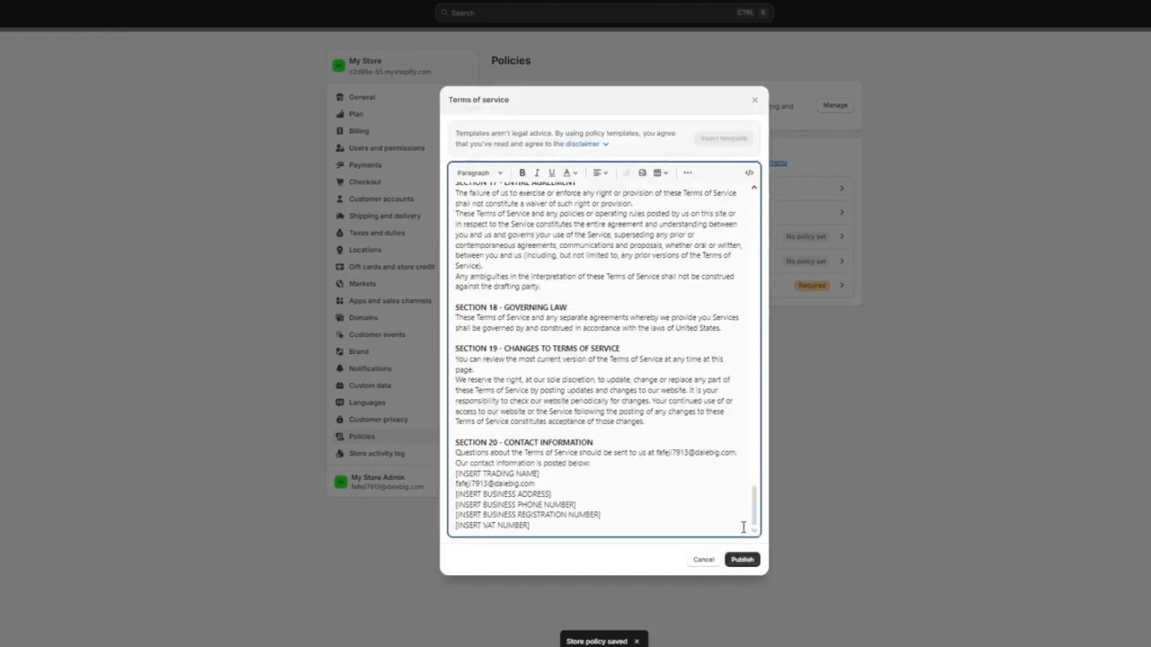
click(742, 559)
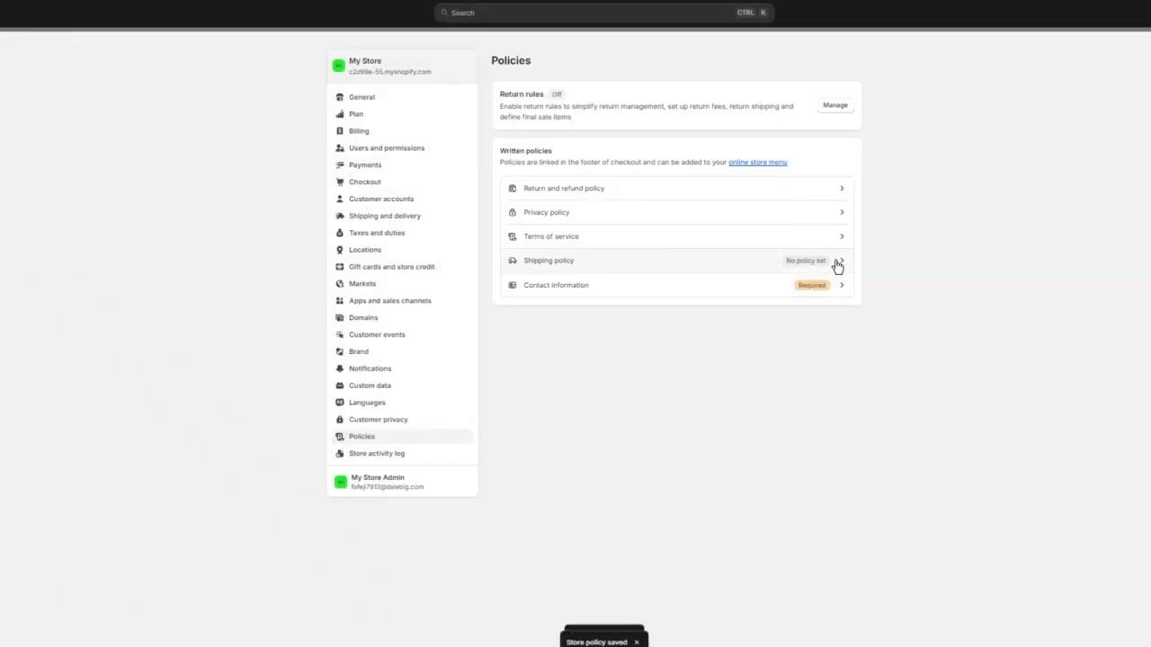
Leave the shipping policy empty, and publish the contact information policy using its template.
click(836, 263)
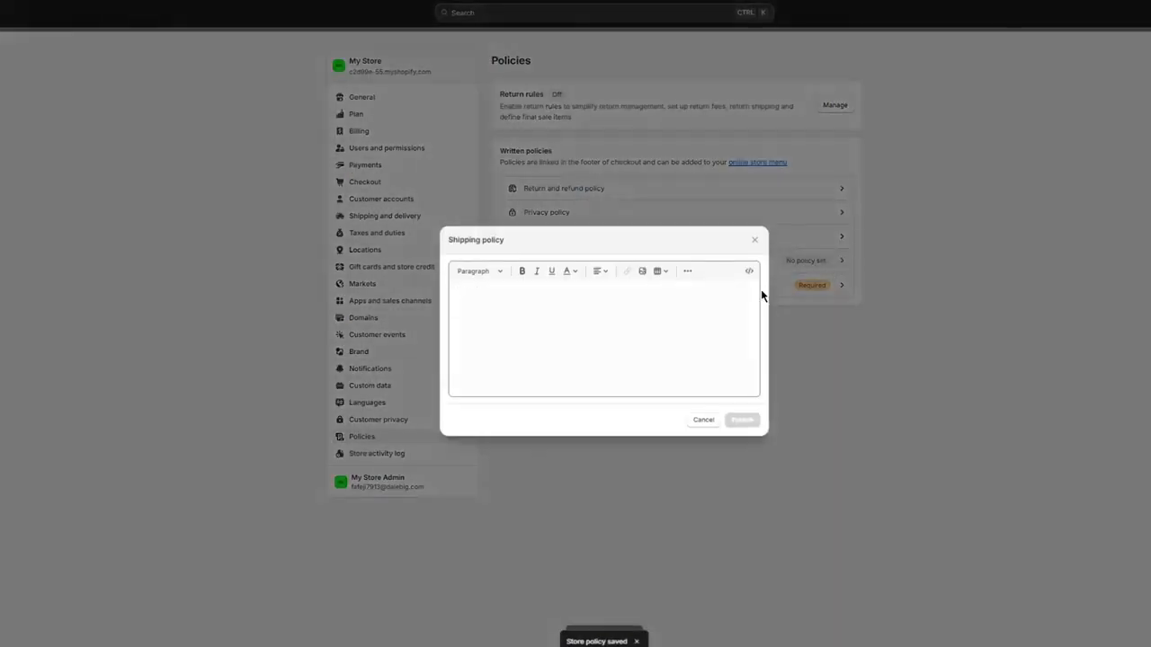
click(755, 239)
click(681, 282)
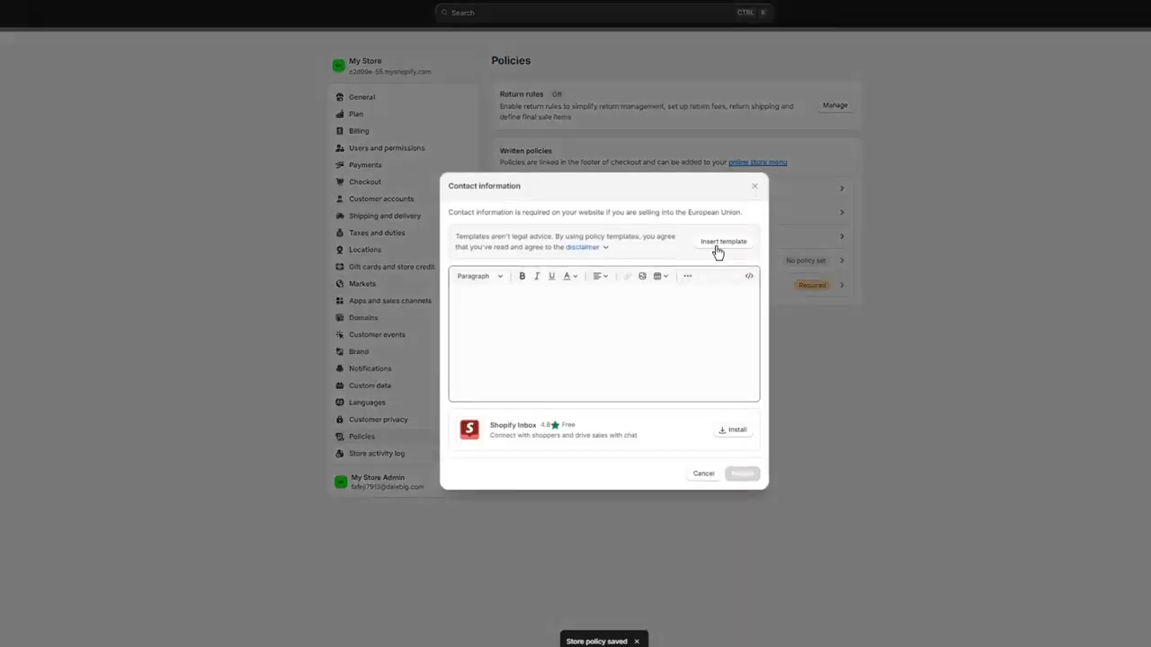
click(722, 243)
click(742, 474)
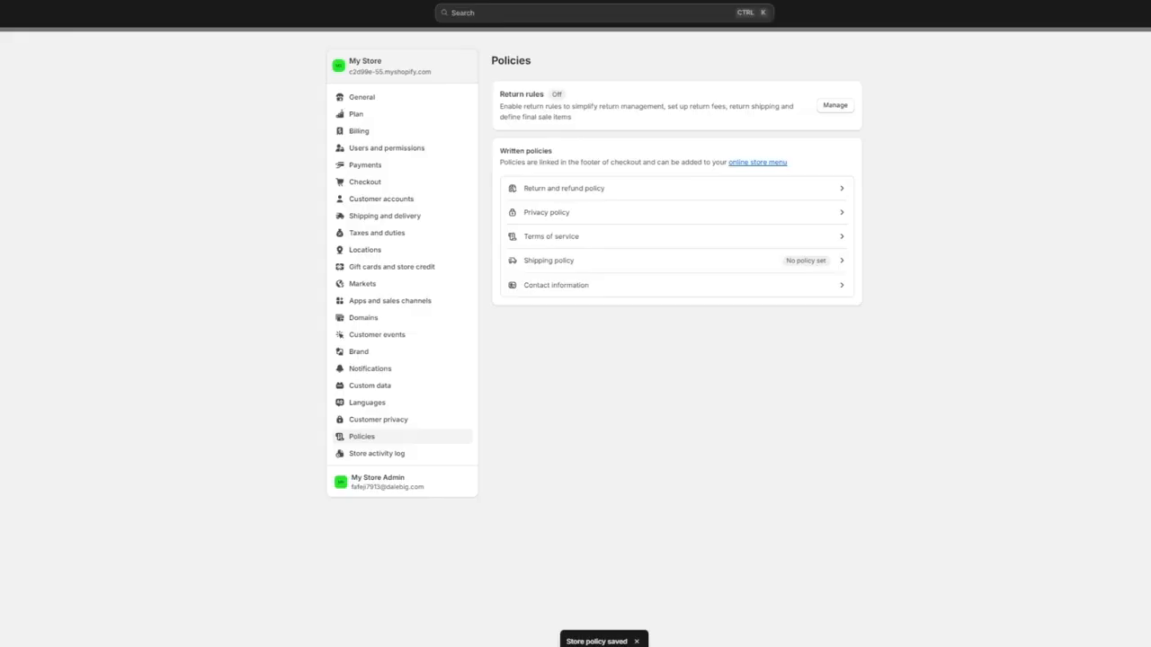
Leave the settings and preview the live online store, checking the home page, the FAQ submenu and the Catalog page.
key(Escape)
click(36, 200)
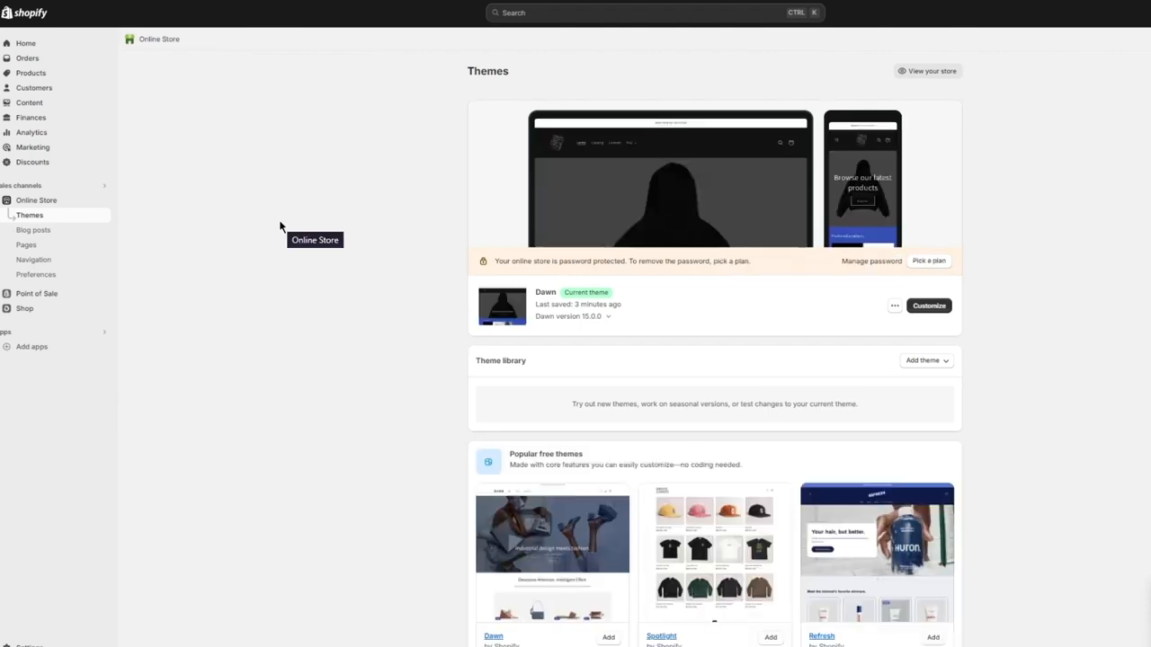
click(103, 200)
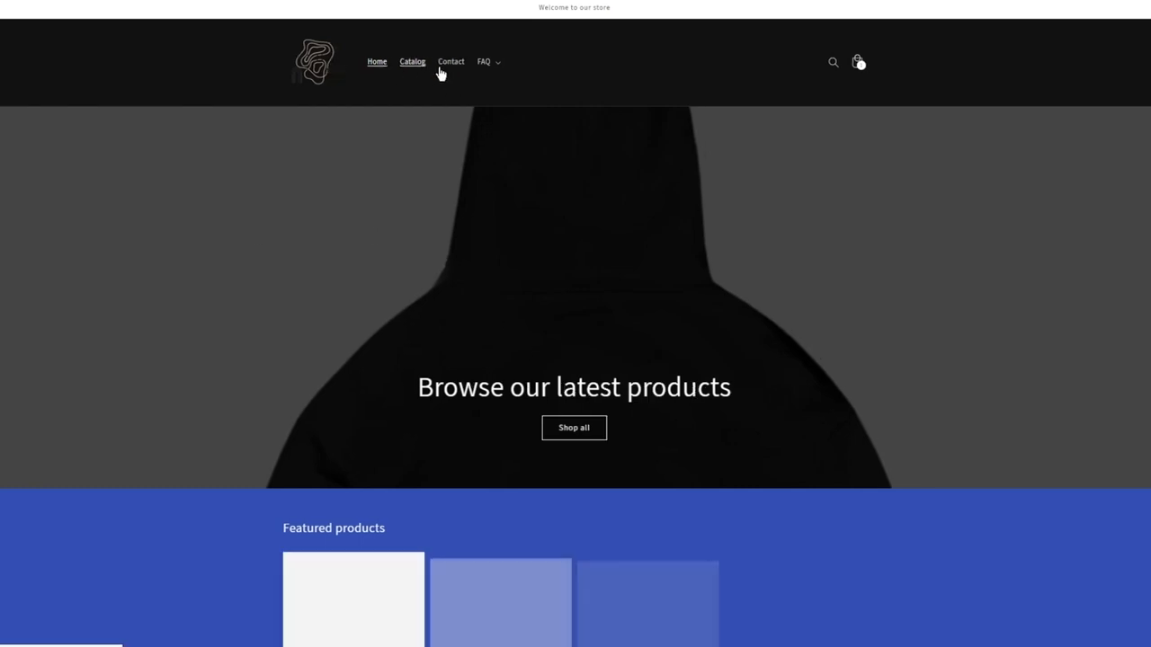
scroll(611, 85, down, 3)
scroll(665, 291, up, 3)
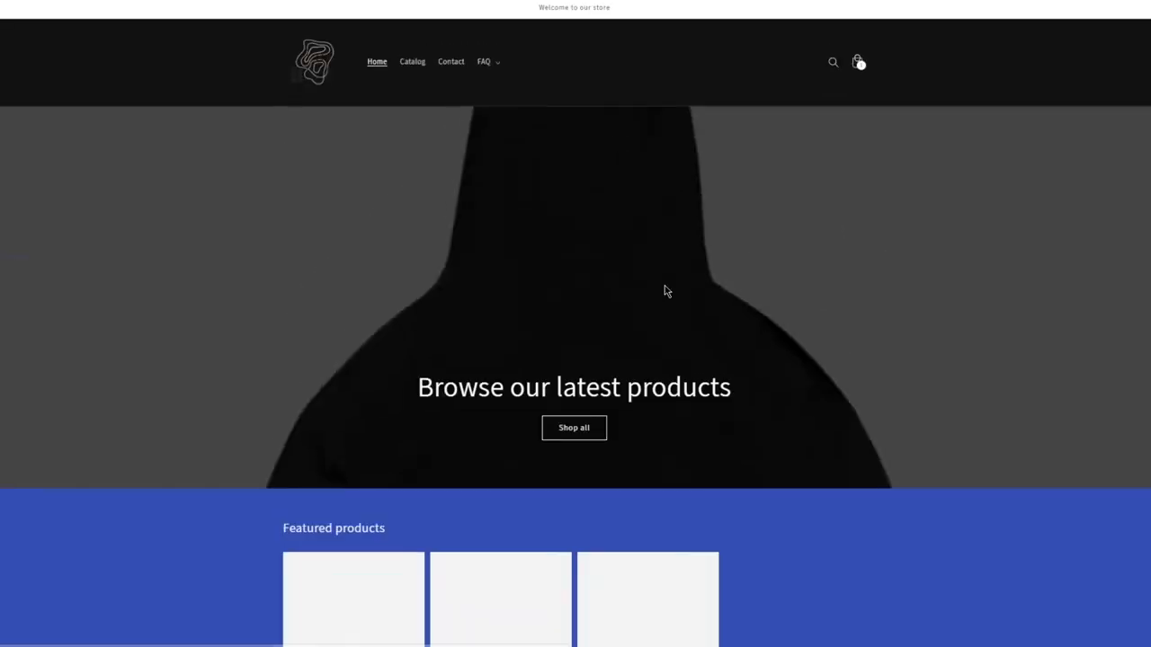
click(492, 65)
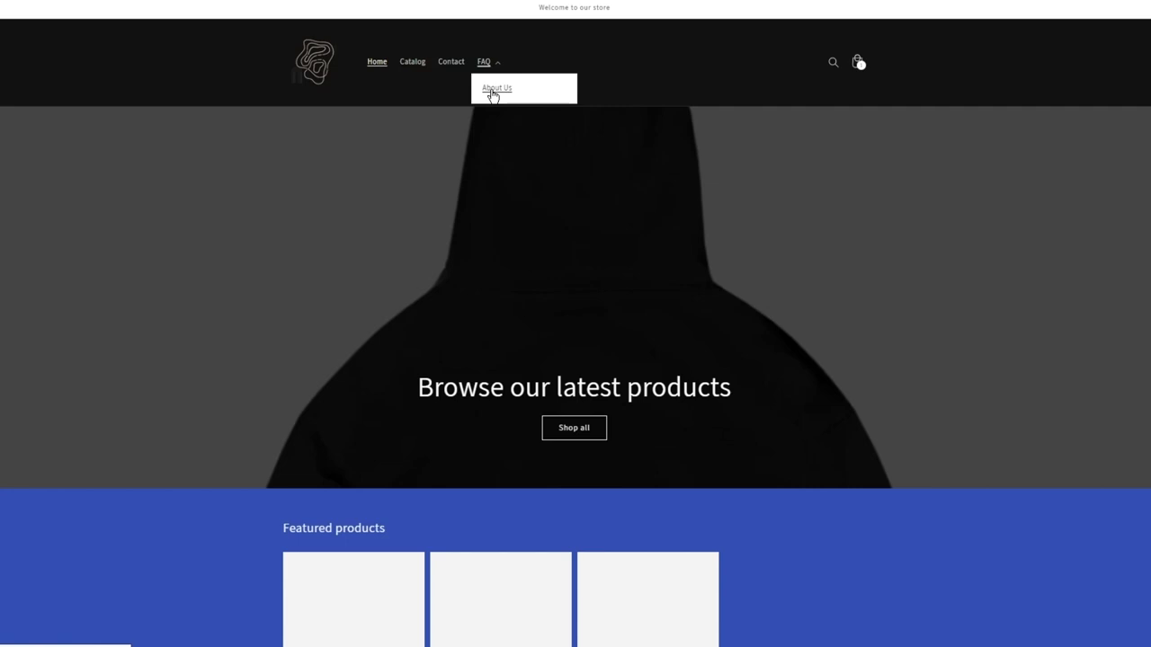
click(637, 55)
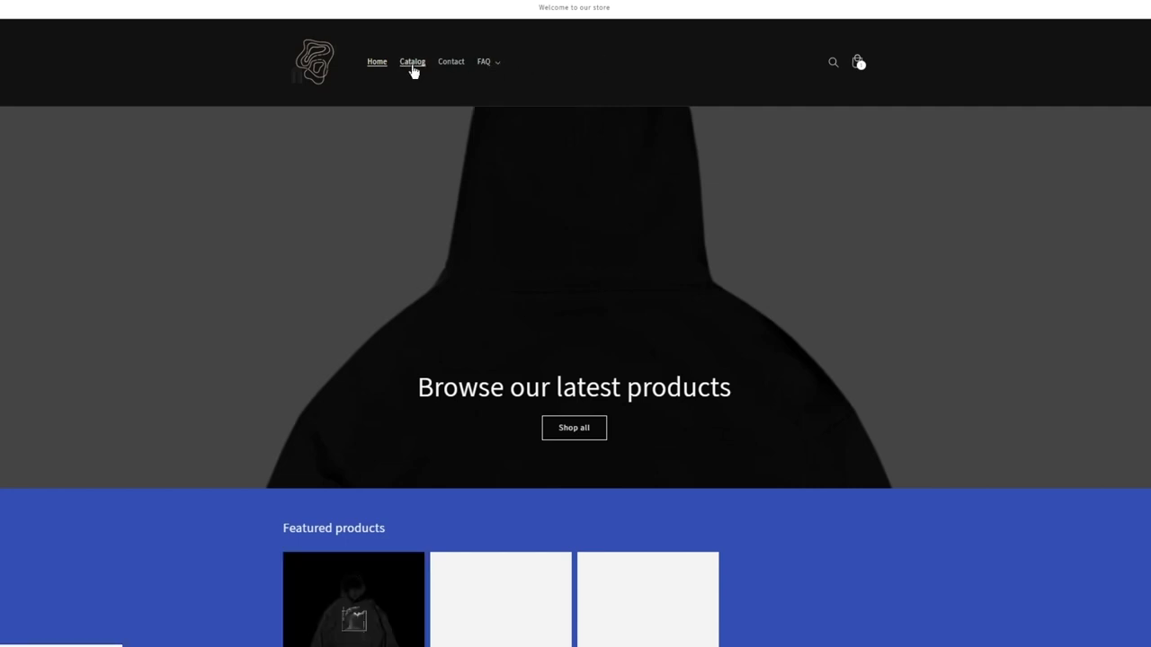
scroll(606, 183, down, 3)
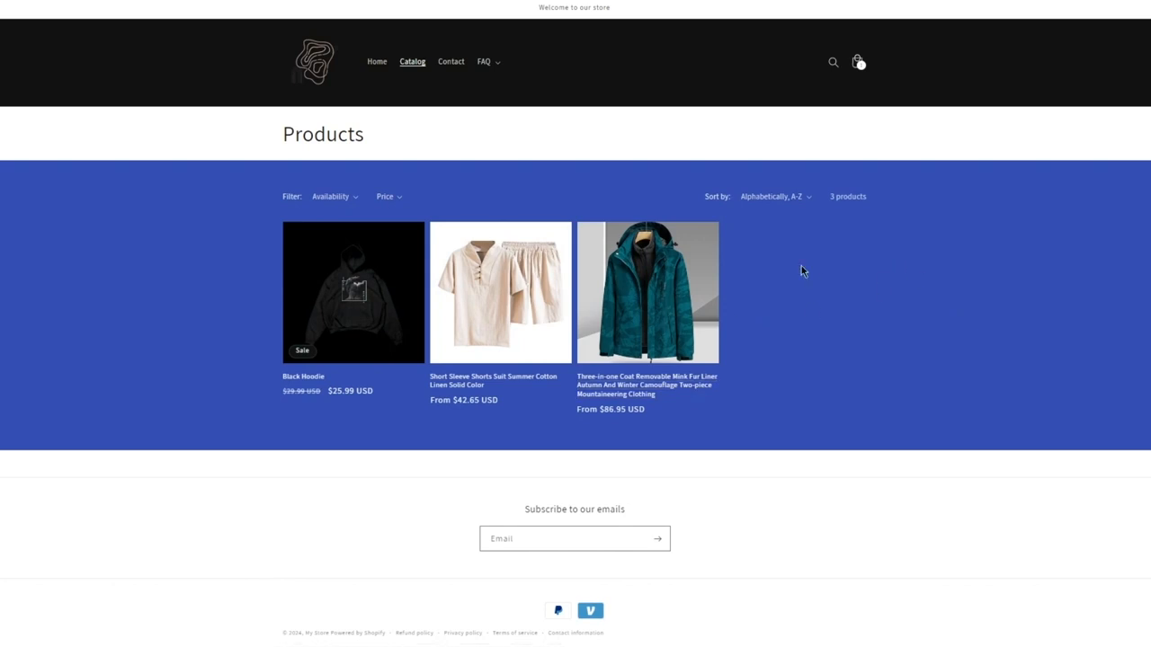
key(super+r)
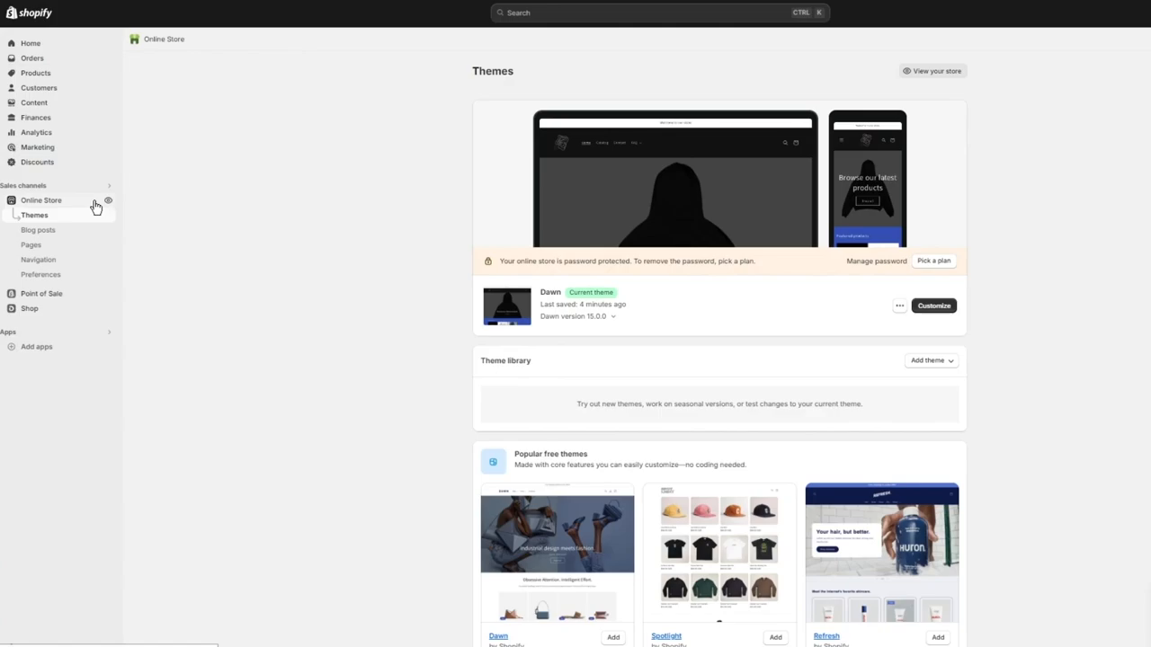
click(107, 204)
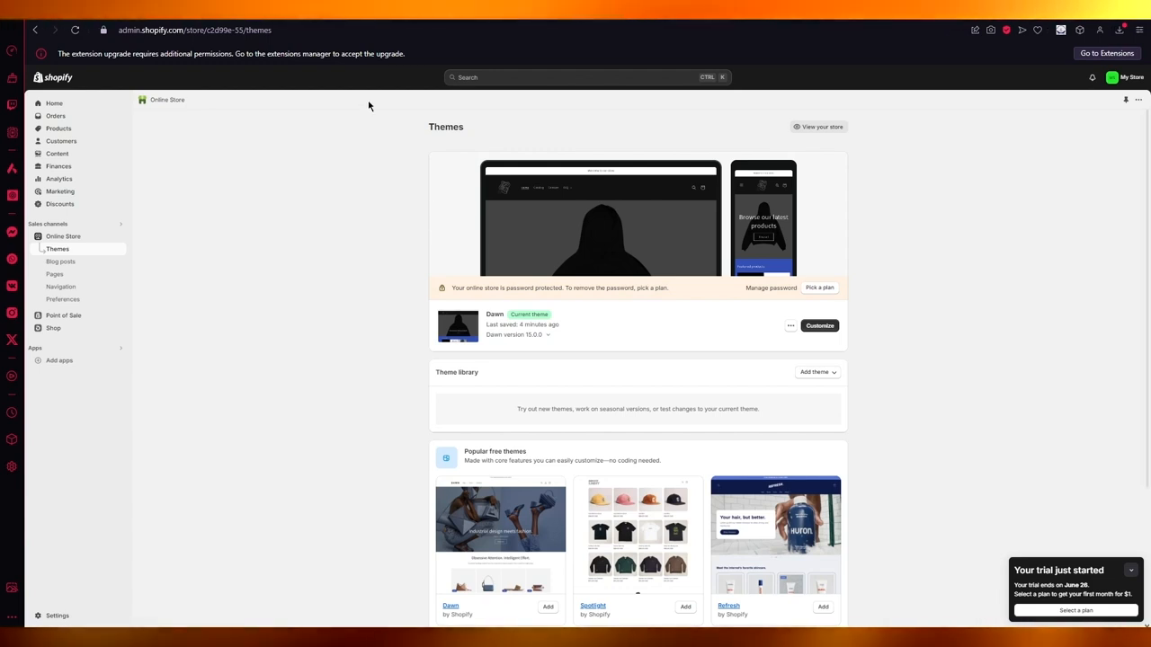
scroll(921, 229, down, 2)
scroll(922, 229, up, 2)
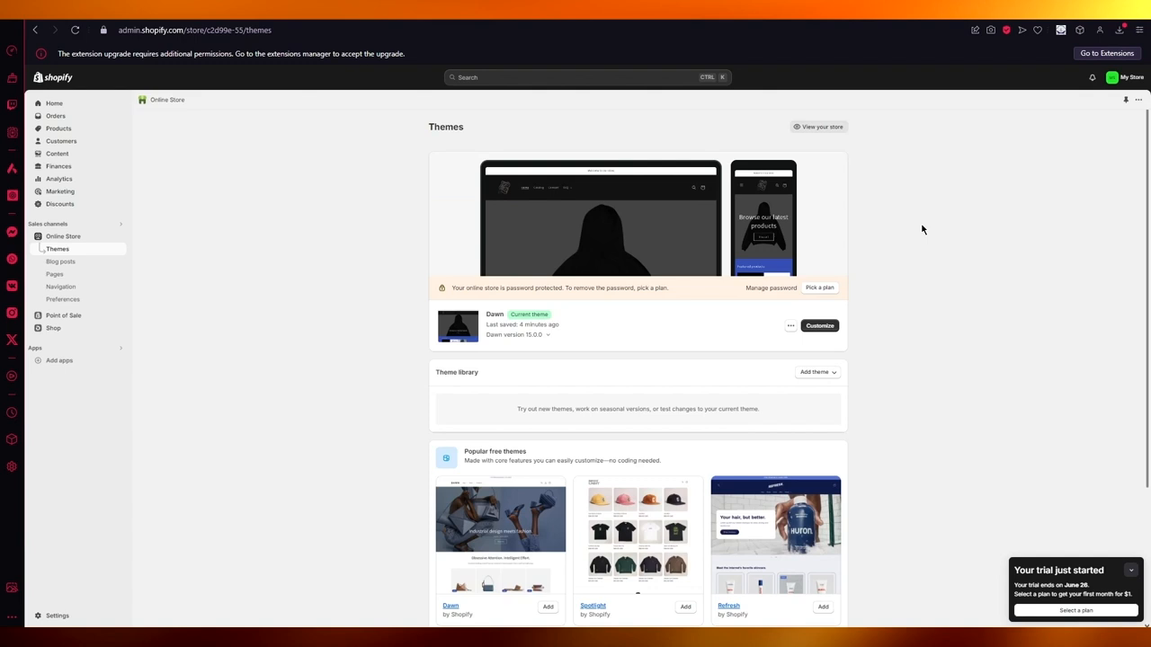